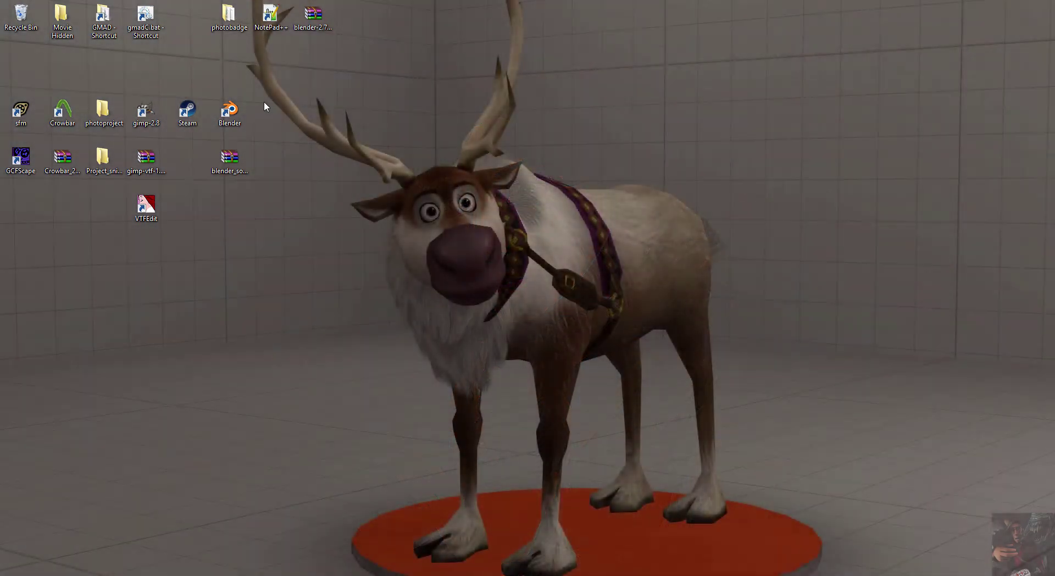
Step: Launch Blender, dismiss the splash screen and start the Screencast Keys display in the 3D view
{"action": "double_click", "coordinate": [230, 111]}
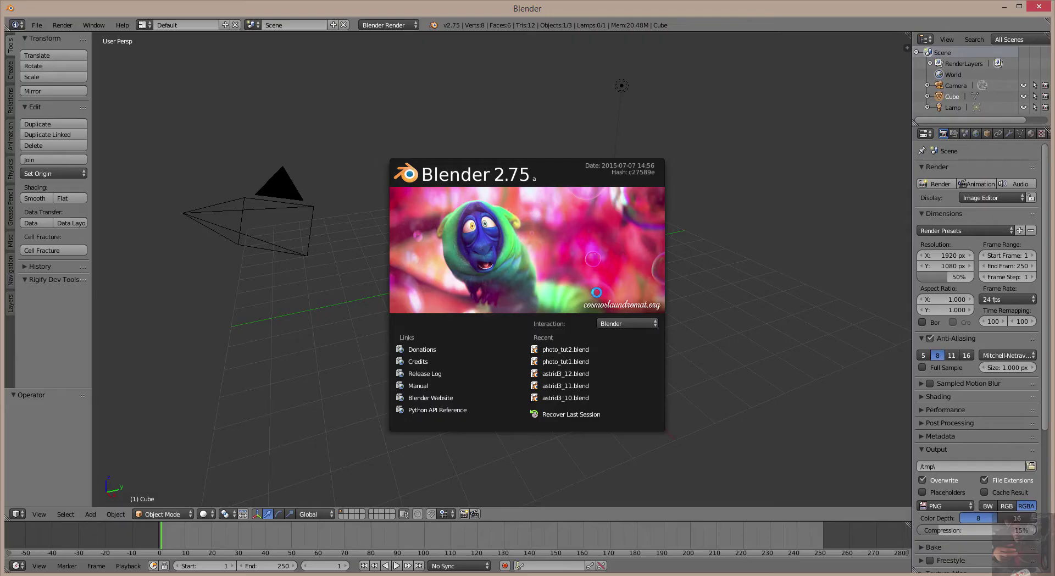
{"action": "left_click", "coordinate": [490, 118]}
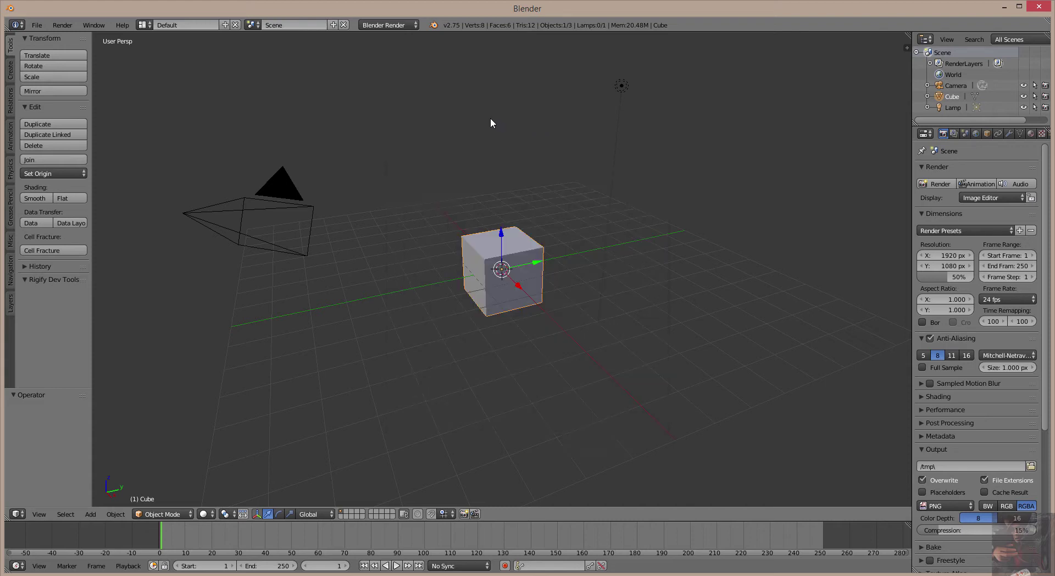
{"action": "left_click", "coordinate": [902, 44]}
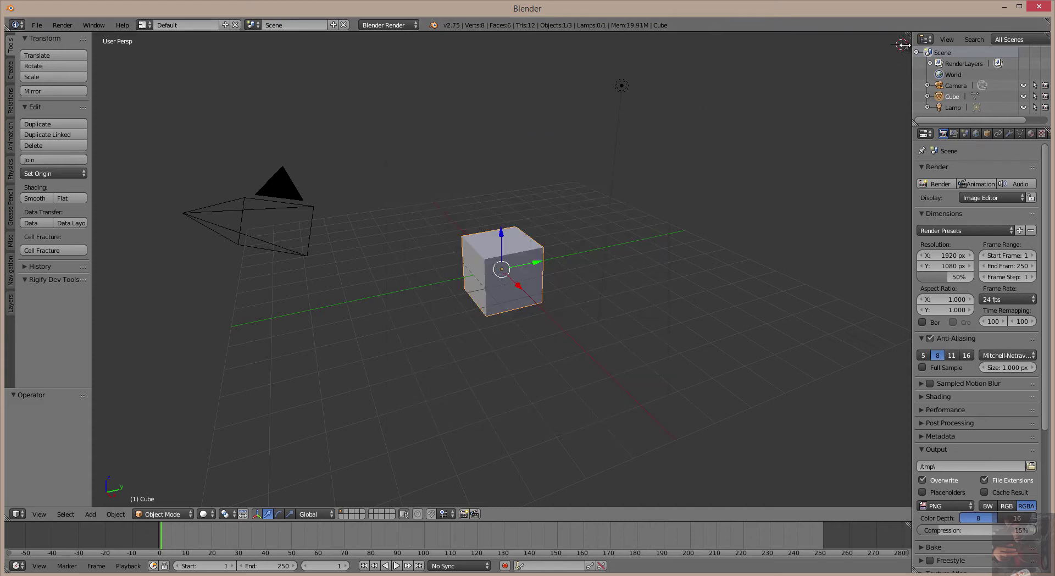
{"action": "left_click_drag", "start_coordinate": [908, 46], "coordinate": [597, 62]}
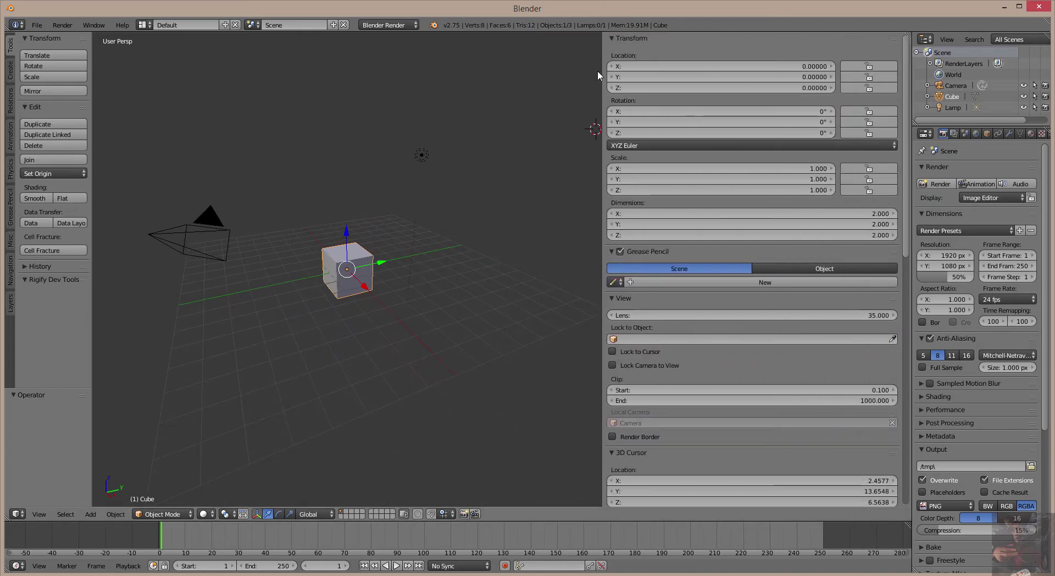
{"action": "scroll", "coordinate": [598, 72], "scroll_direction": "down", "scroll_amount": 3}
{"action": "scroll", "coordinate": [726, 142], "scroll_direction": "down", "scroll_amount": 13}
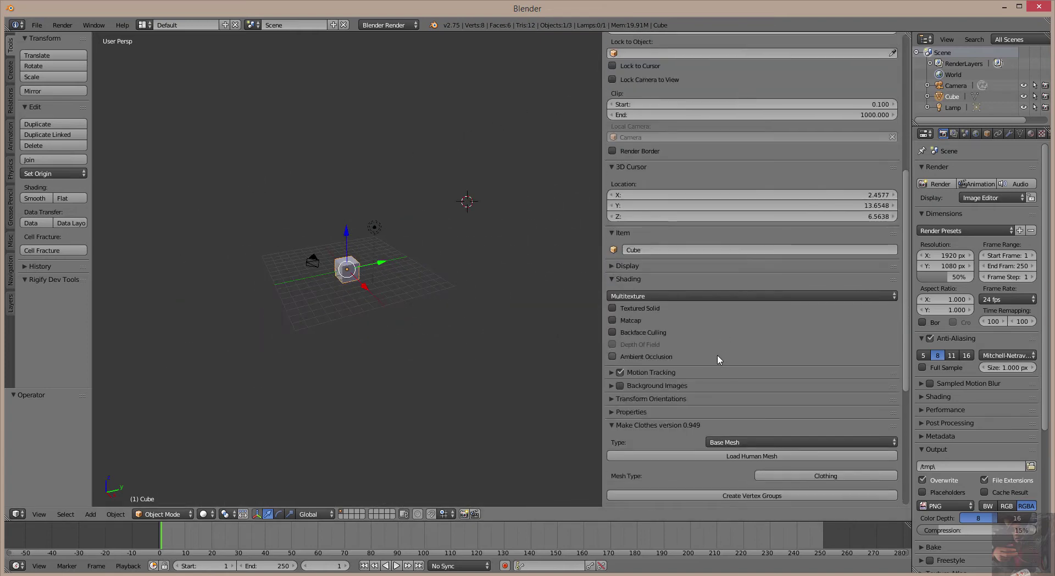
{"action": "scroll", "coordinate": [719, 359], "scroll_direction": "down", "scroll_amount": 10}
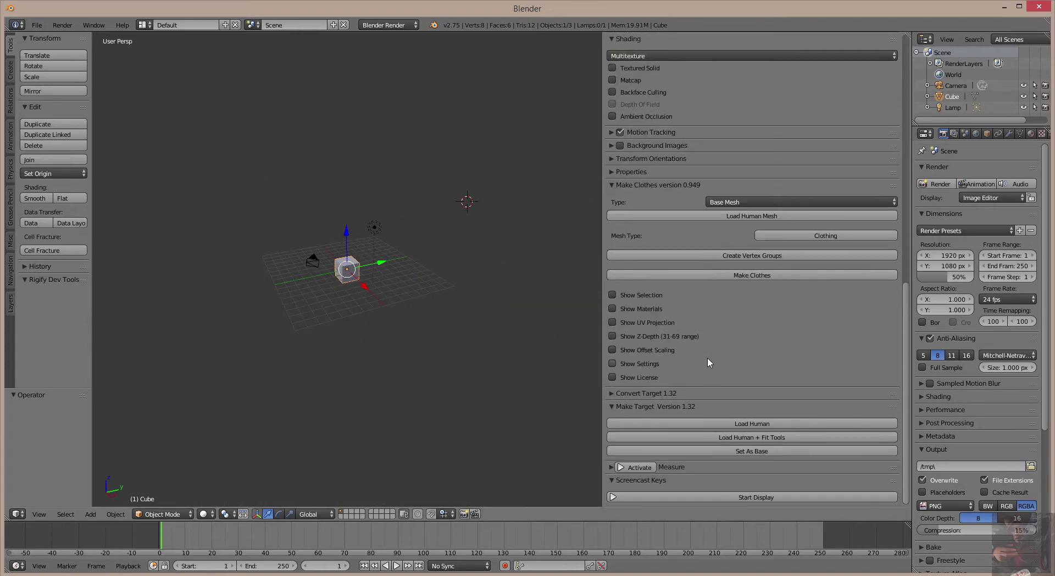
{"action": "left_click", "coordinate": [716, 498]}
{"action": "scroll", "coordinate": [675, 409], "scroll_direction": "down", "scroll_amount": 8}
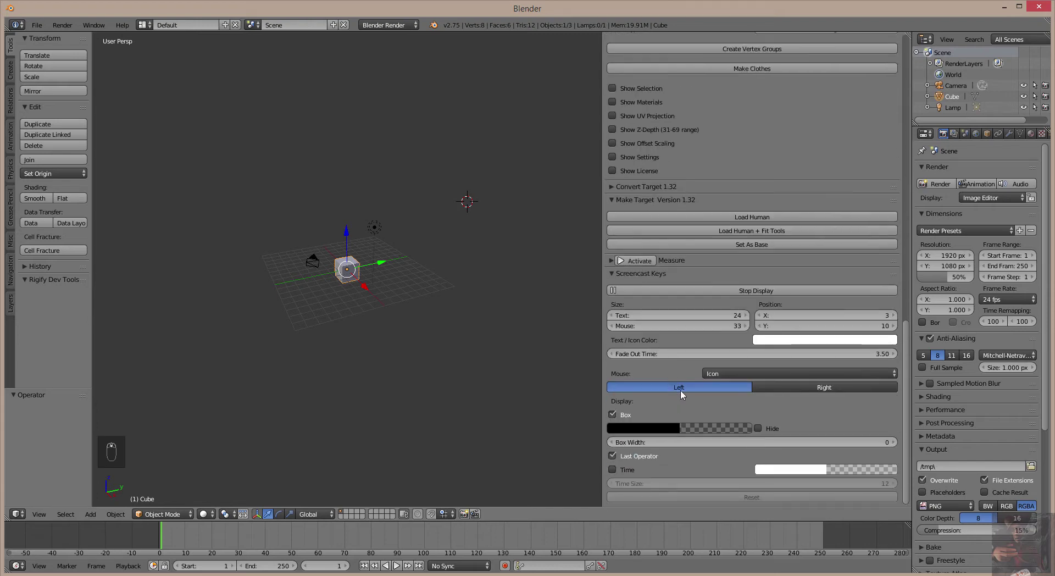
Step: Set both the text size and the mouse size of the Screencast Keys display to 40 and hide the properties sidebar
{"action": "scroll", "coordinate": [680, 393], "scroll_direction": "up", "scroll_amount": 4}
{"action": "scroll", "coordinate": [680, 390], "scroll_direction": "down", "scroll_amount": 4}
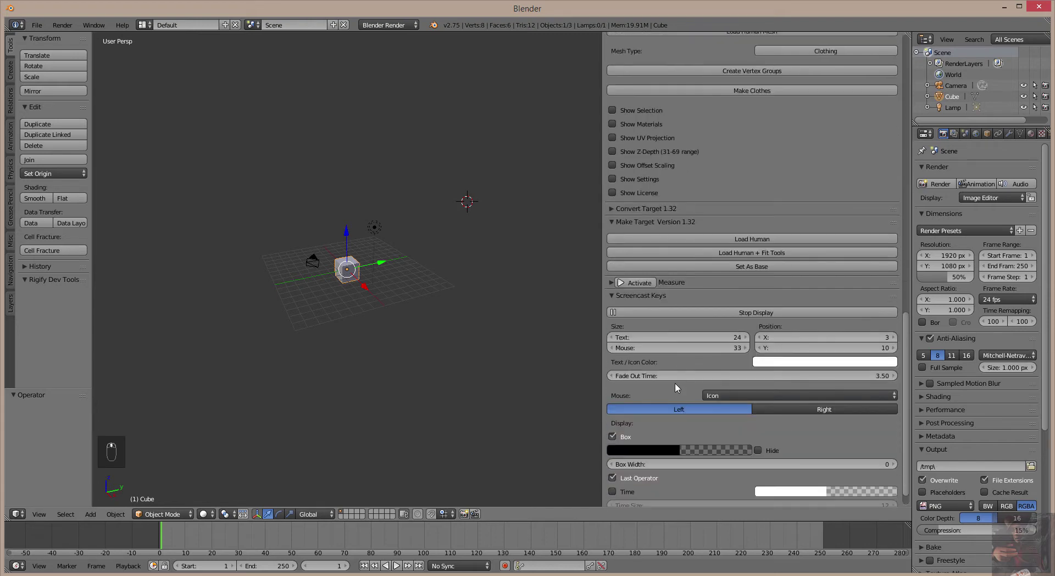
{"action": "left_click", "coordinate": [735, 333]}
{"action": "type", "text": "4"}
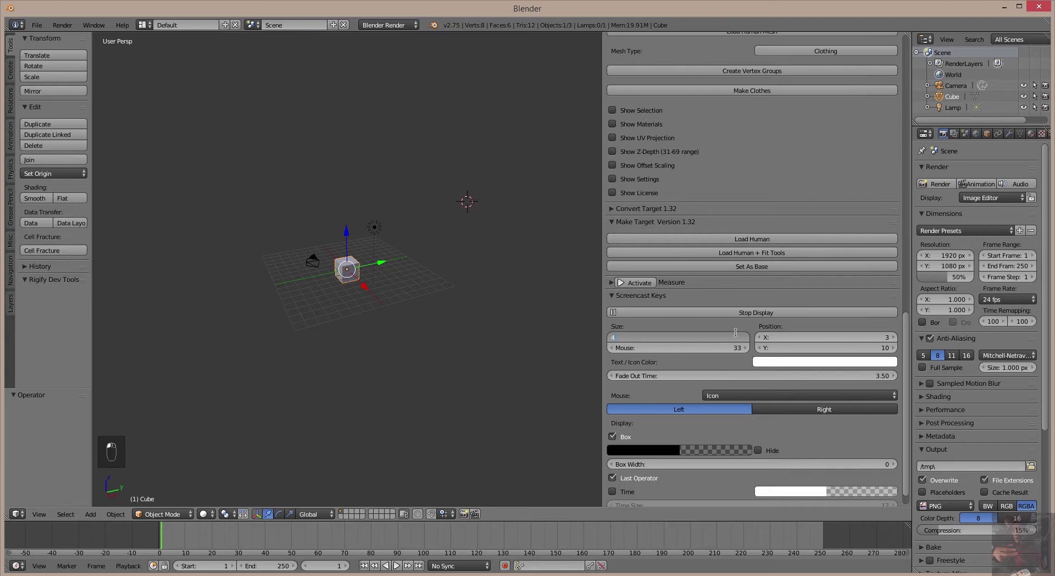
{"action": "type", "text": "0"}
{"action": "key", "text": "Tab"}
{"action": "type", "text": "4"}
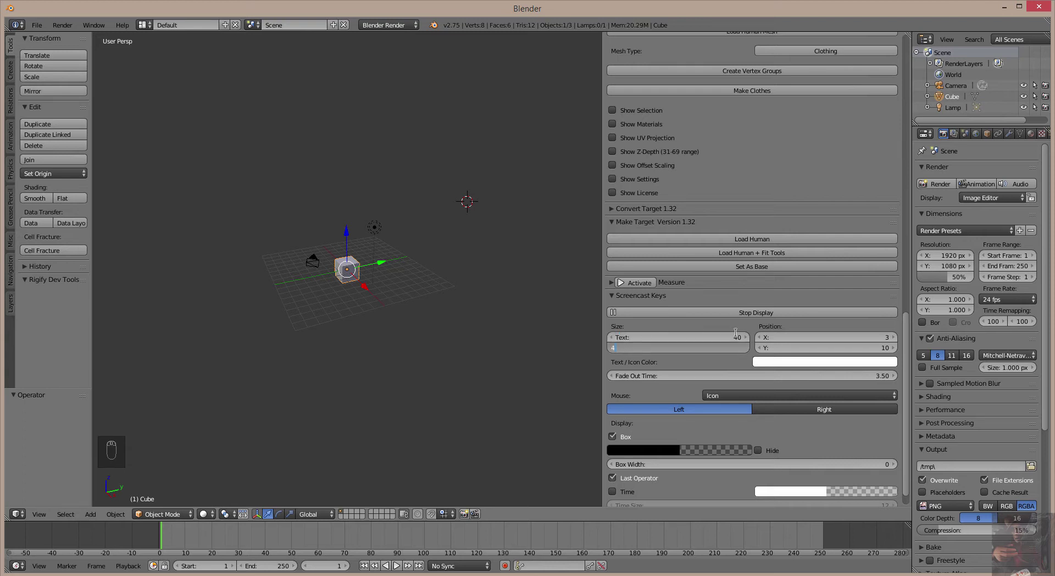
{"action": "type", "text": "0"}
{"action": "key", "text": "Return"}
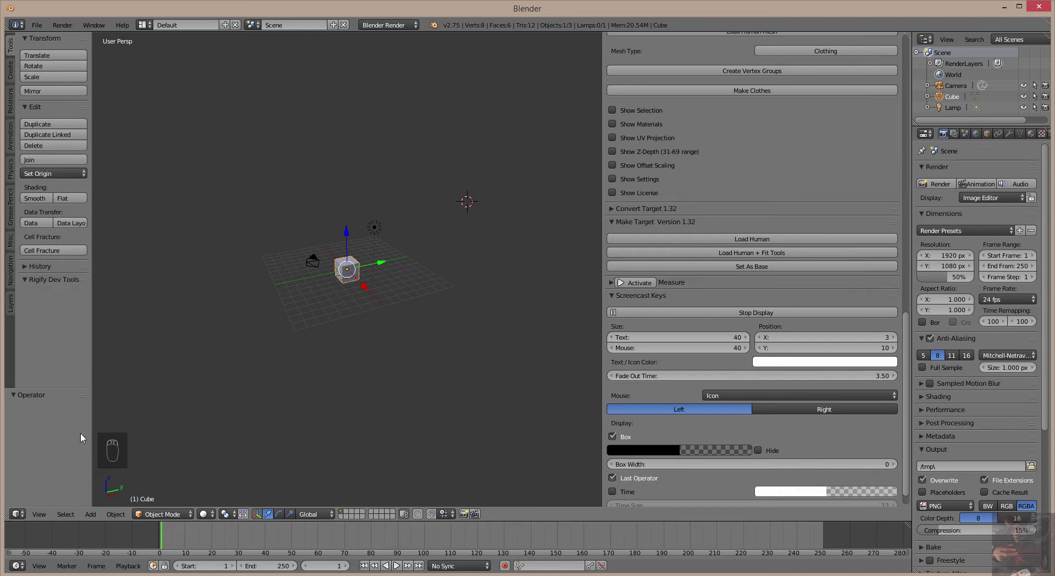
{"action": "scroll", "coordinate": [386, 318], "scroll_direction": "up", "scroll_amount": 5}
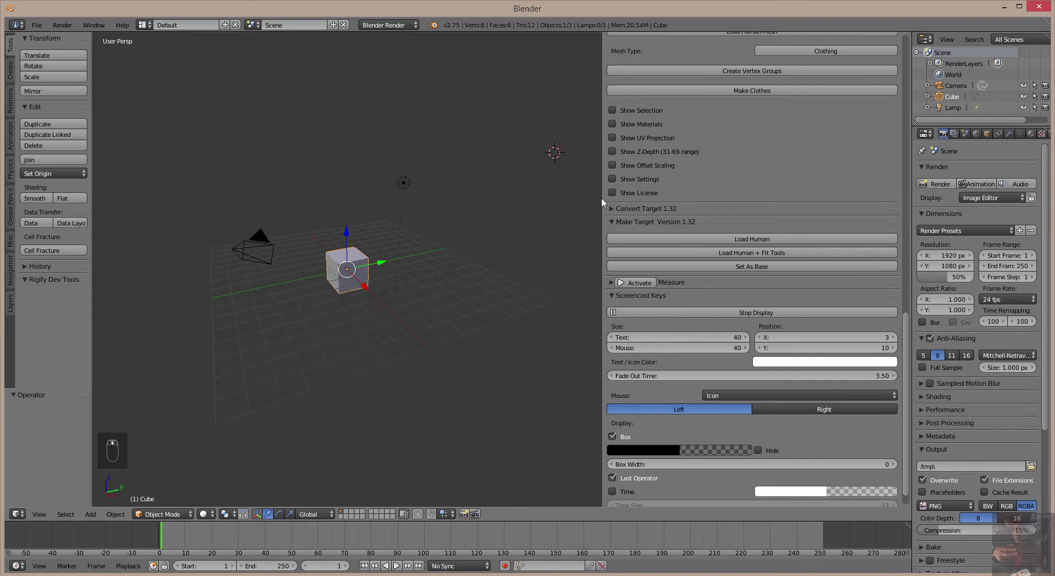
{"action": "key", "text": "n"}
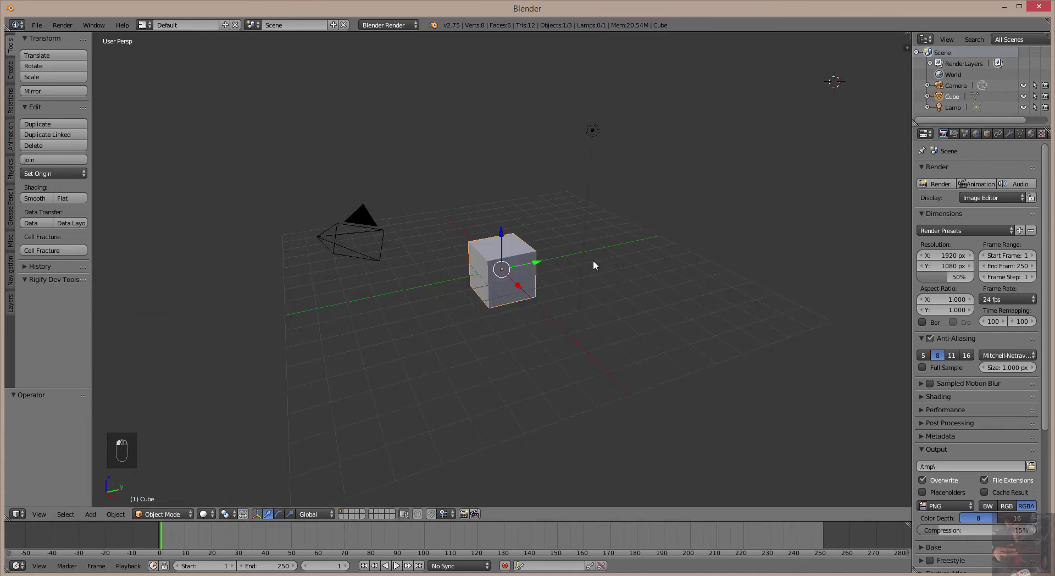
Step: Delete the default cube from the scene
{"action": "scroll", "coordinate": [594, 265], "scroll_direction": "up", "scroll_amount": 3}
{"action": "scroll", "coordinate": [594, 264], "scroll_direction": "down", "scroll_amount": 5}
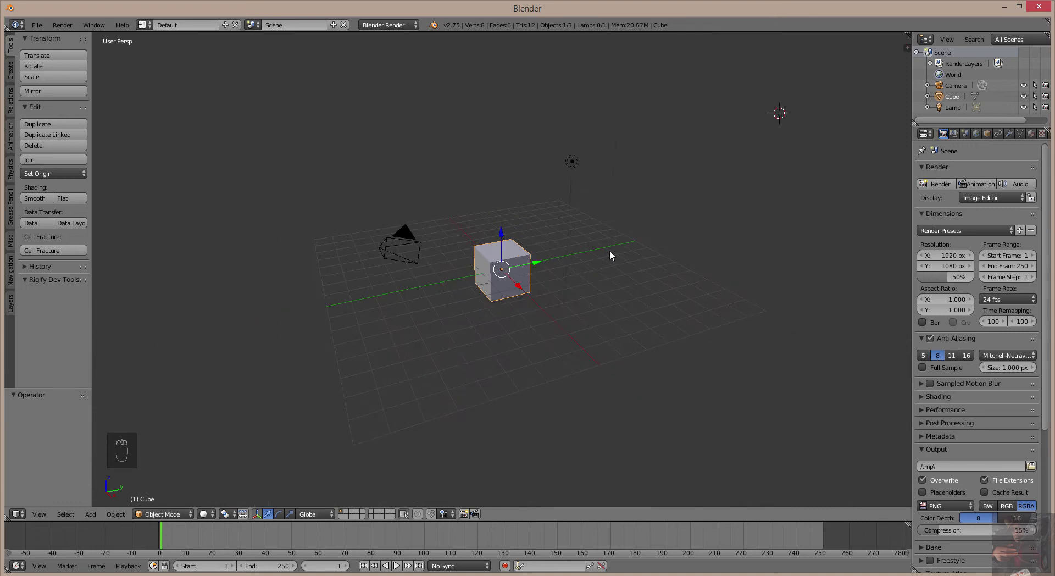
{"action": "key", "text": "x"}
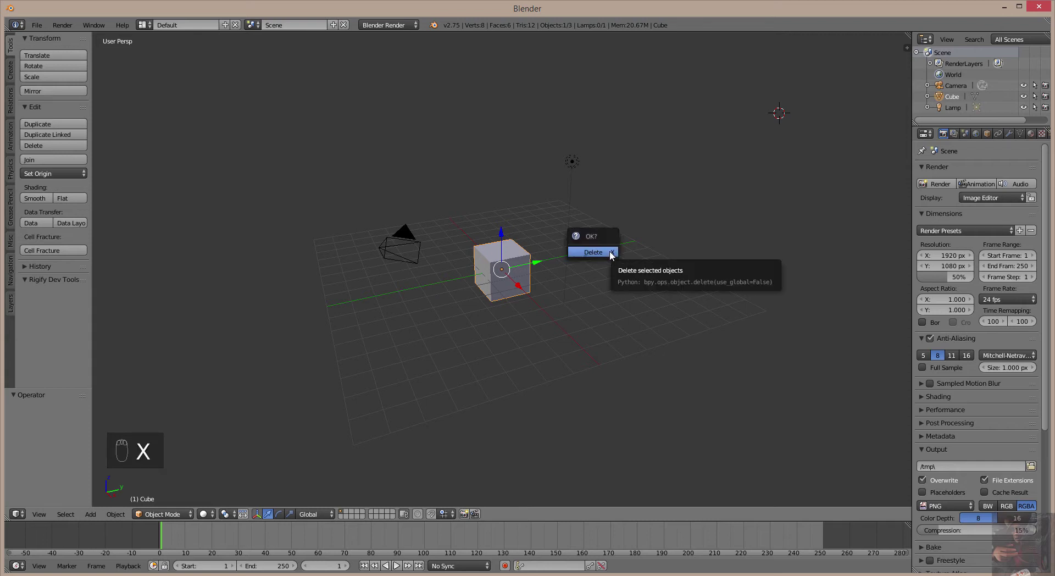
{"action": "left_click", "coordinate": [594, 252]}
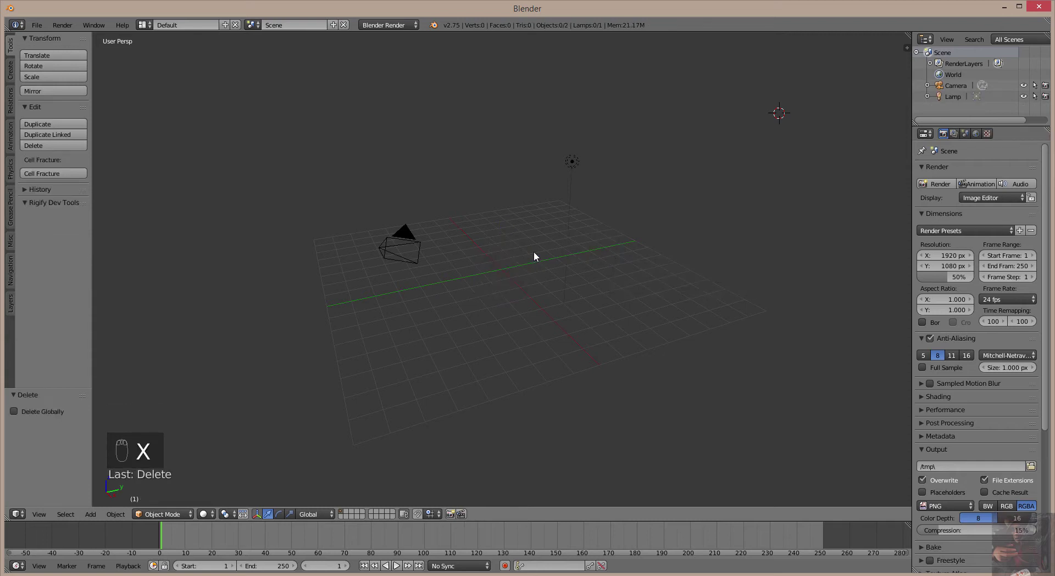
Step: Select the camera and the lamp together and move both to the last layer, out of the visible scene
{"action": "right_click", "coordinate": [398, 241]}
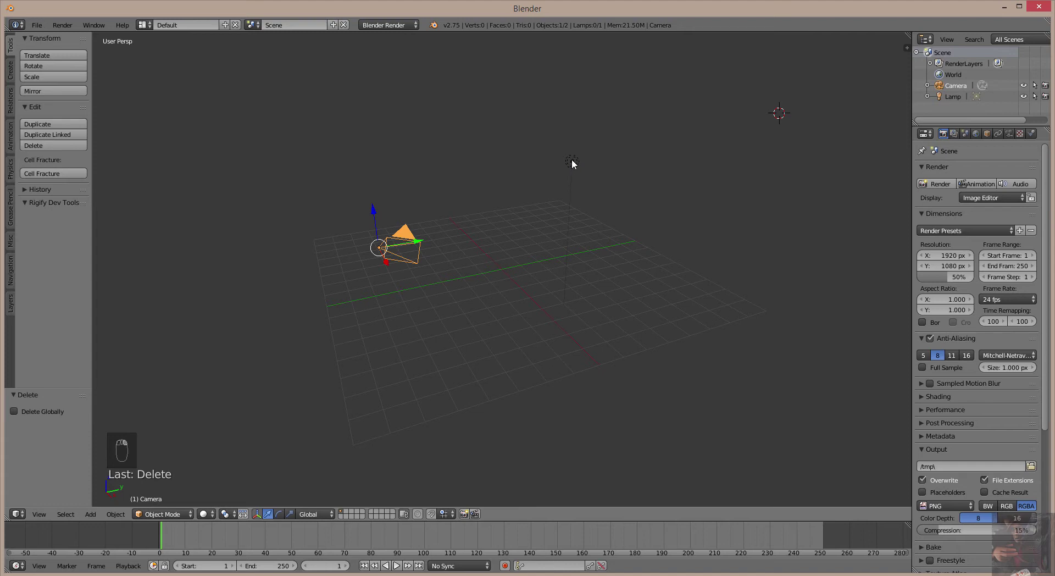
{"action": "right_click", "coordinate": [572, 161], "text": "shift"}
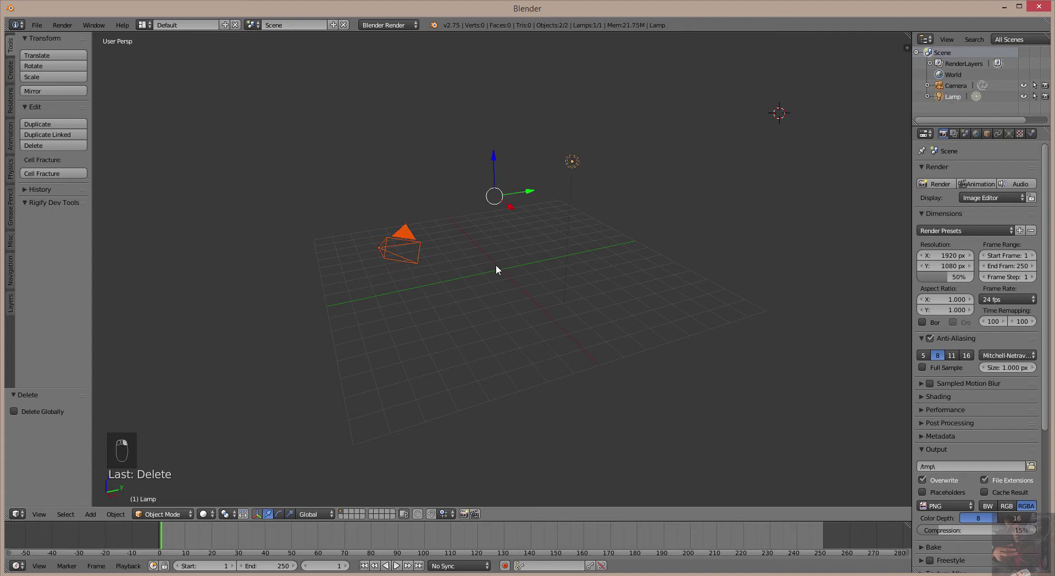
{"action": "key", "text": "m"}
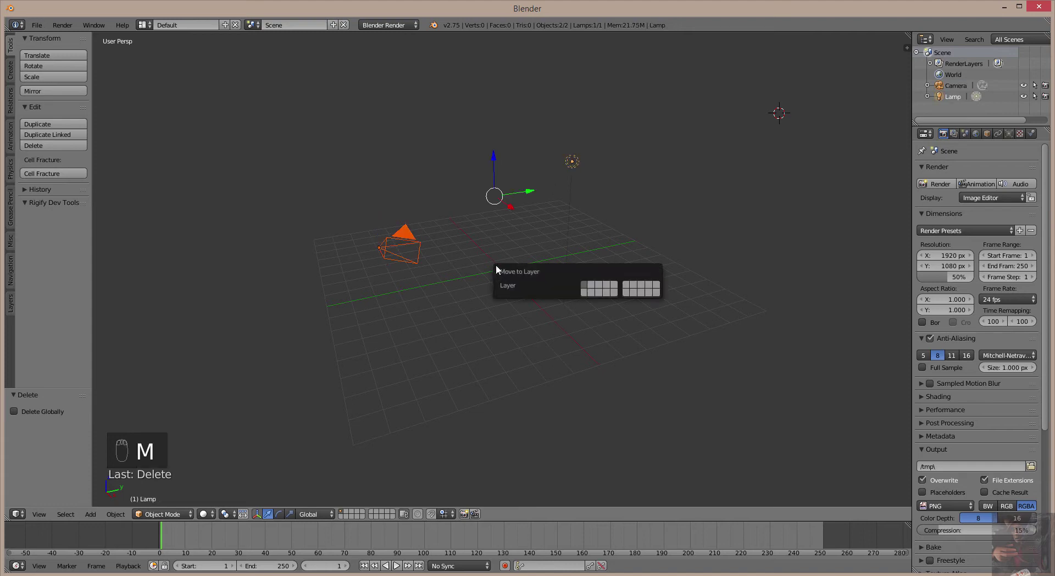
{"action": "left_click", "coordinate": [656, 292]}
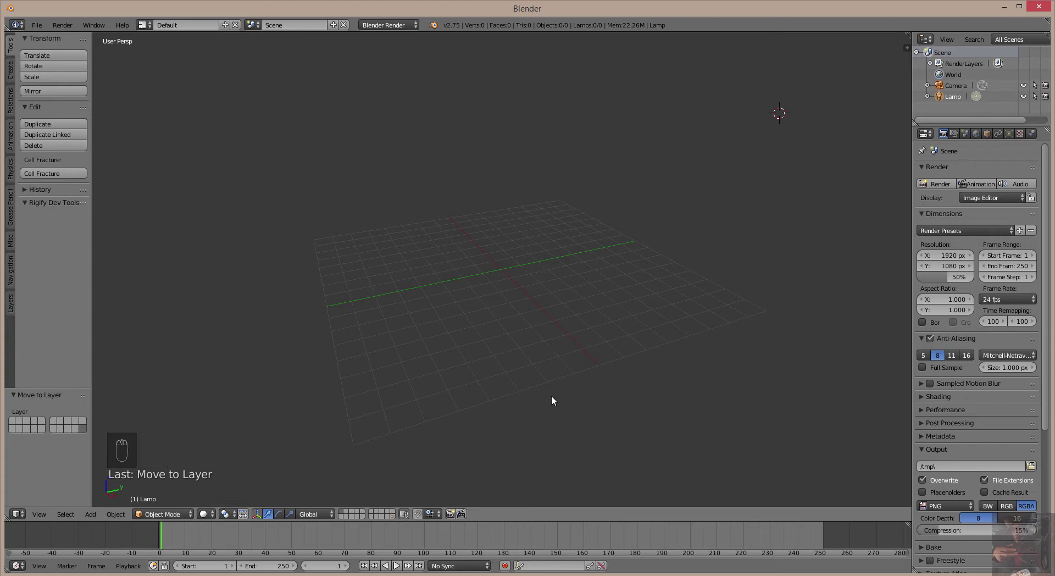
Step: Snap the 3D cursor to the centre of the scene
{"action": "key", "text": "shift+s"}
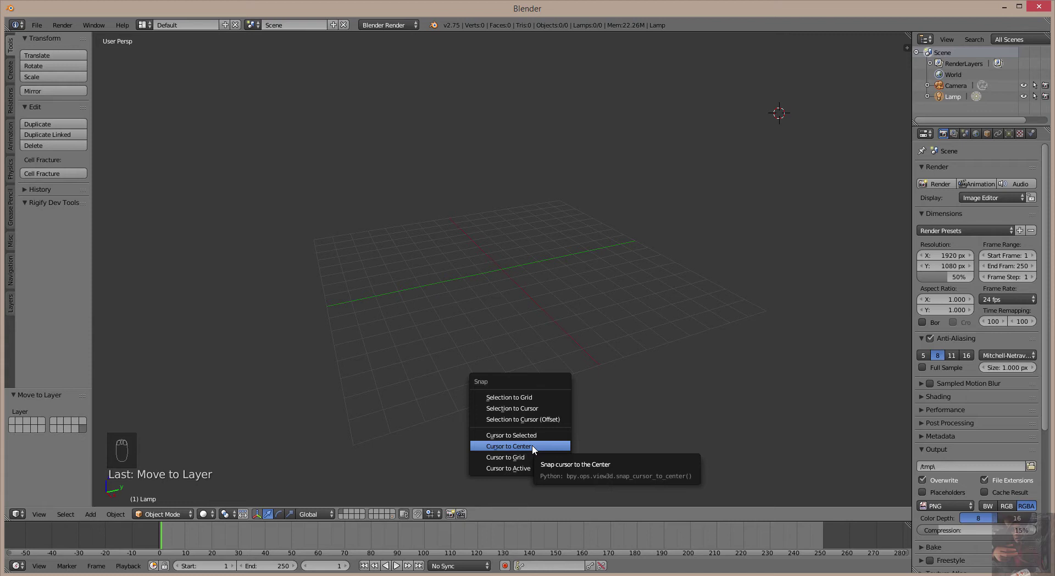
{"action": "left_click", "coordinate": [510, 446]}
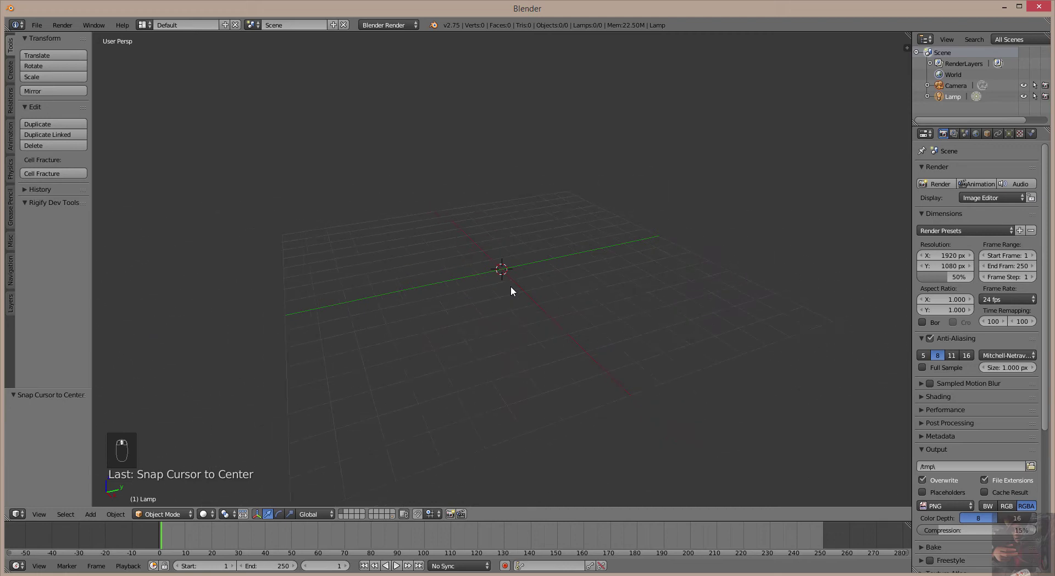
{"action": "middle_click_drag", "start_coordinate": [510, 285], "coordinate": [459, 258]}
{"action": "middle_click_drag", "start_coordinate": [185, 133], "coordinate": [207, 155]}
{"action": "middle_click_drag", "start_coordinate": [245, 168], "coordinate": [246, 158]}
{"action": "mouse_move", "coordinate": [224, 163]}
{"action": "middle_mouse_down"}
{"action": "mouse_move", "coordinate": [236, 186]}
{"action": "mouse_move", "coordinate": [245, 148]}
{"action": "mouse_move", "coordinate": [186, 123]}
{"action": "mouse_move", "coordinate": [240, 165]}
{"action": "middle_mouse_up"}
Step: Import the Source Engine file photo_badge_reference.smd from the Desktop's photoproject folder with the up axis set to Y
{"action": "left_click", "coordinate": [37, 25]}
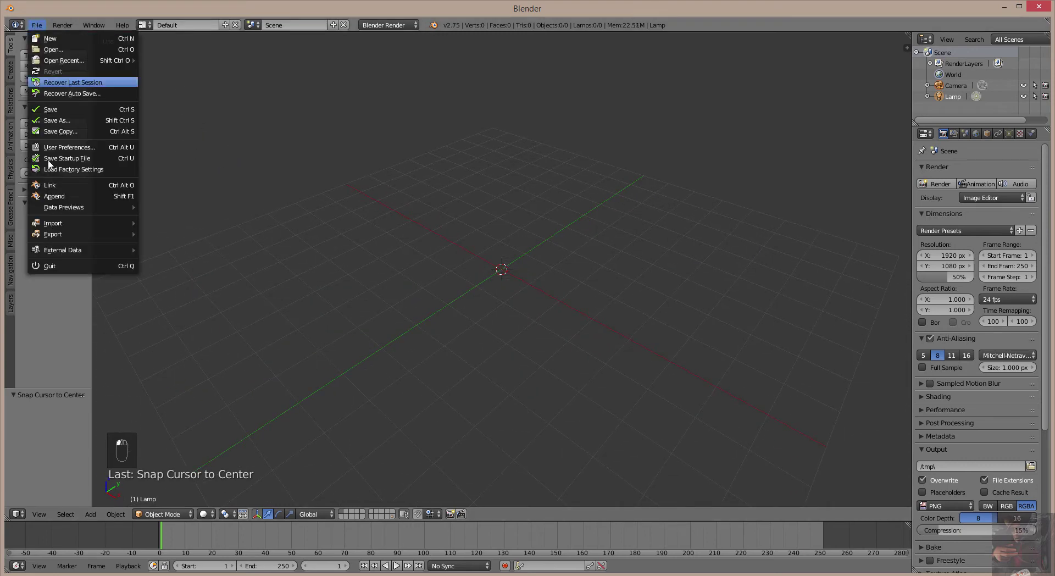
{"action": "mouse_move", "coordinate": [53, 227]}
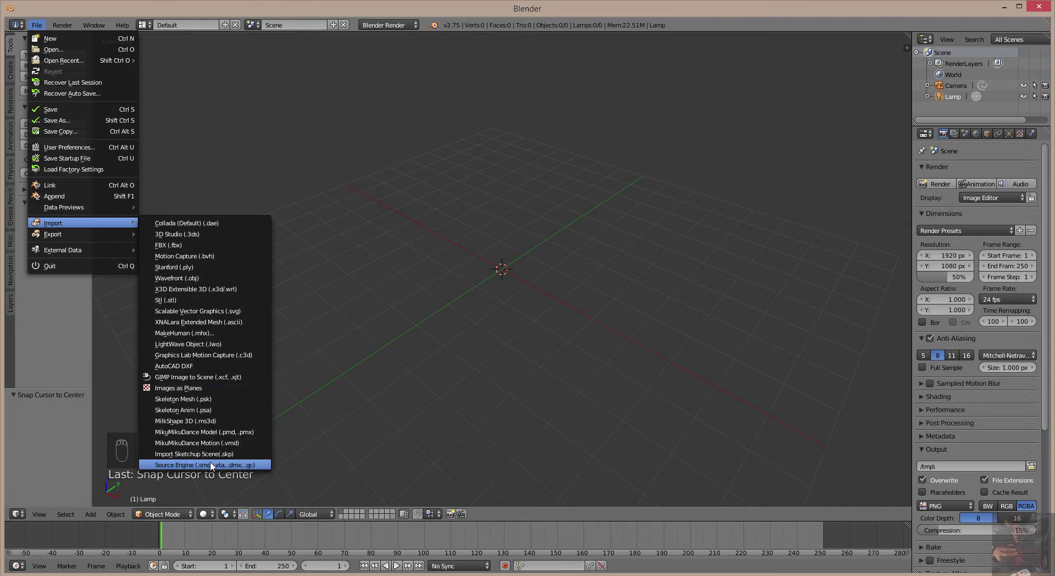
{"action": "left_click", "coordinate": [228, 464]}
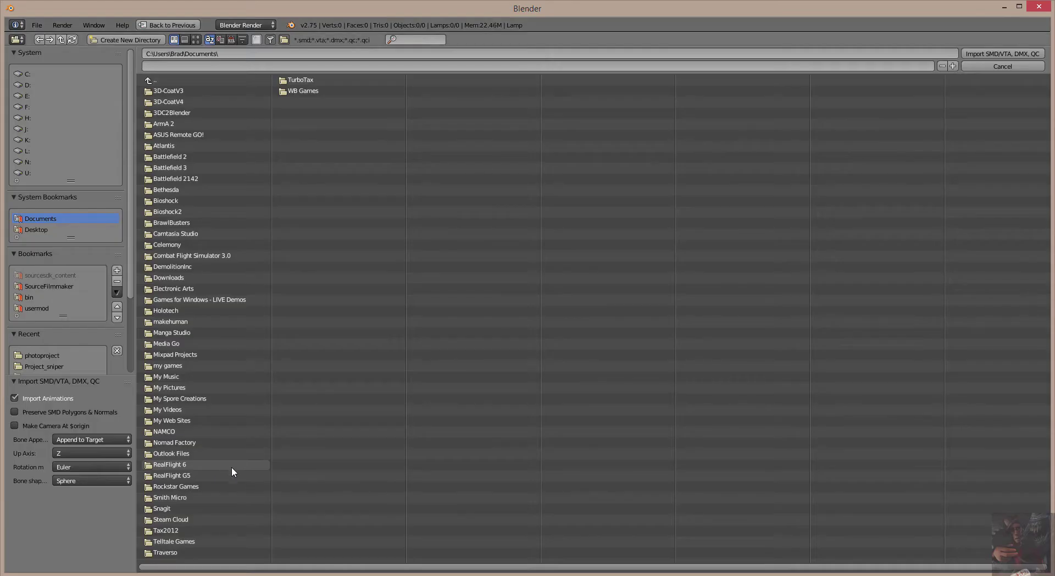
{"action": "left_click", "coordinate": [46, 230]}
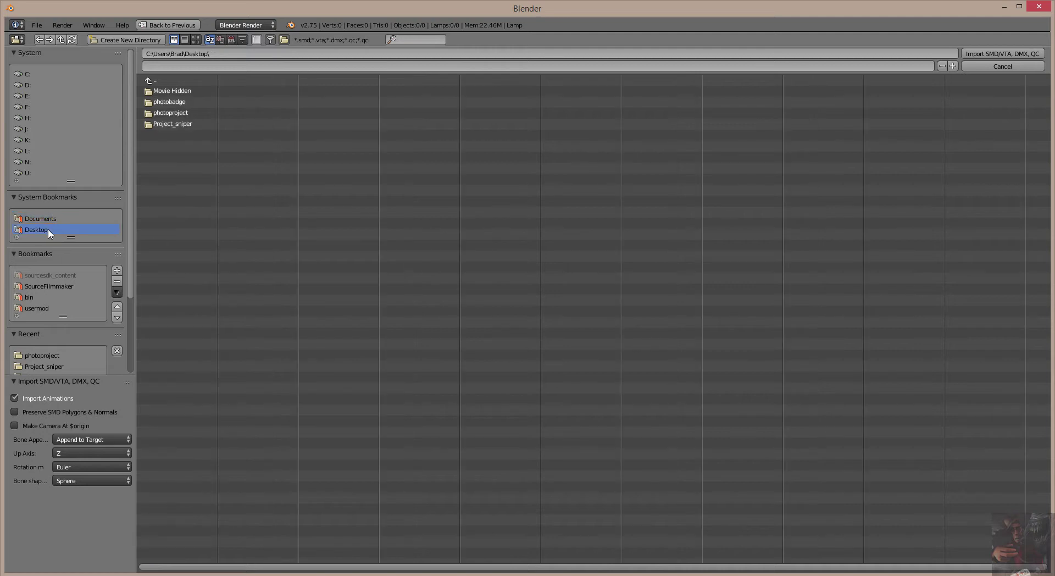
{"action": "left_click", "coordinate": [174, 114]}
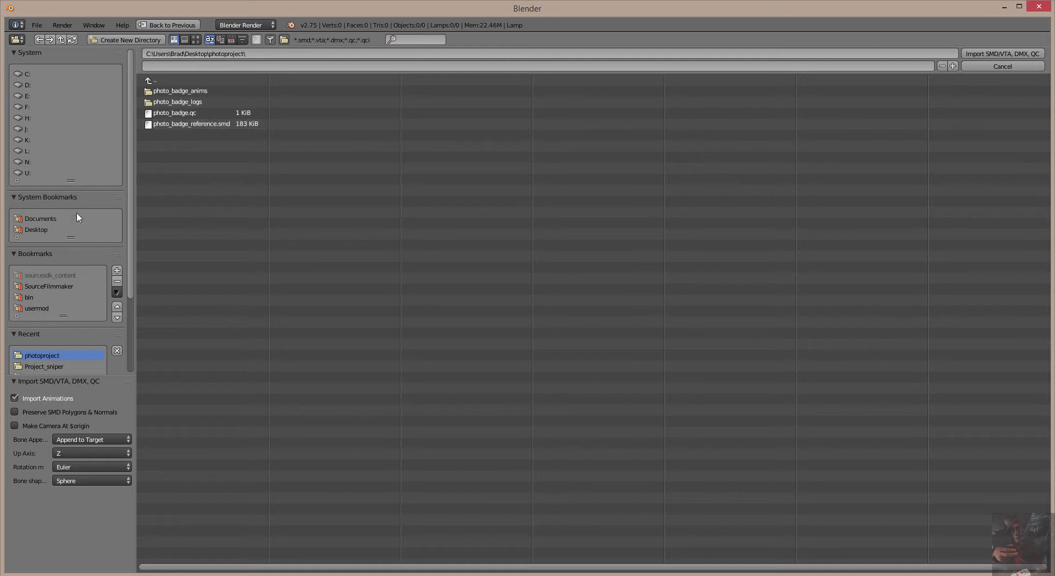
{"action": "left_click", "coordinate": [78, 453]}
{"action": "left_click", "coordinate": [83, 427]}
{"action": "left_click", "coordinate": [242, 124]}
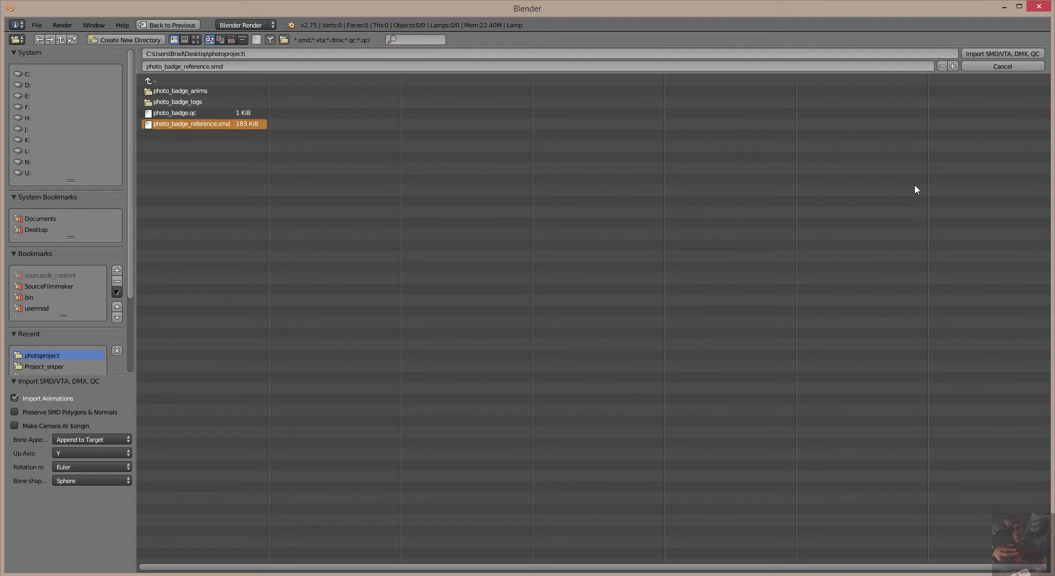
{"action": "left_click", "coordinate": [1009, 57]}
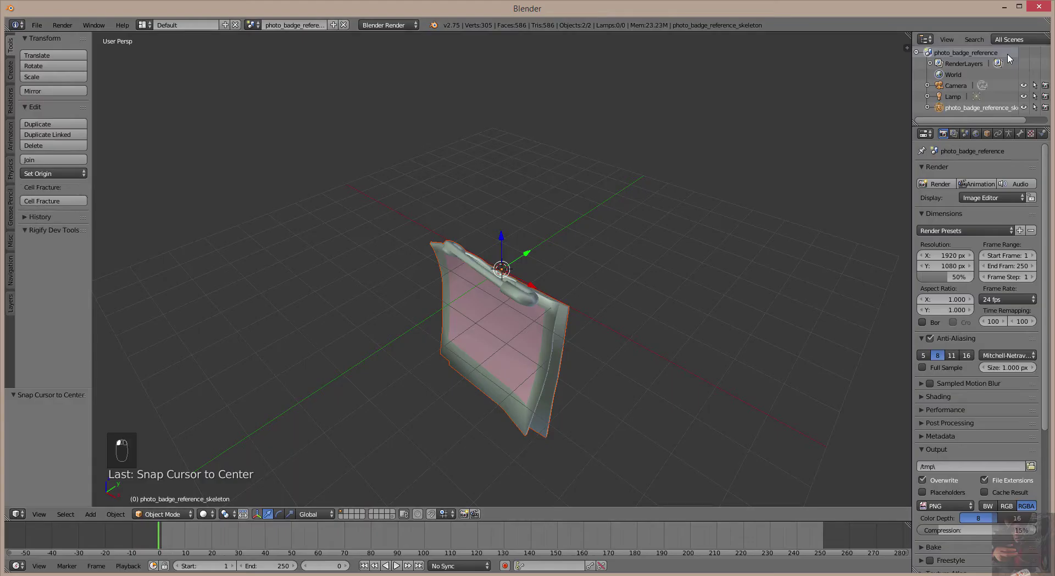
Step: Examine the imported badge model from several sides and expand its skeleton in the scene hierarchy down to the bone
{"action": "middle_click_drag", "start_coordinate": [701, 346], "coordinate": [619, 154]}
{"action": "scroll", "coordinate": [753, 305], "scroll_direction": "up", "scroll_amount": 4}
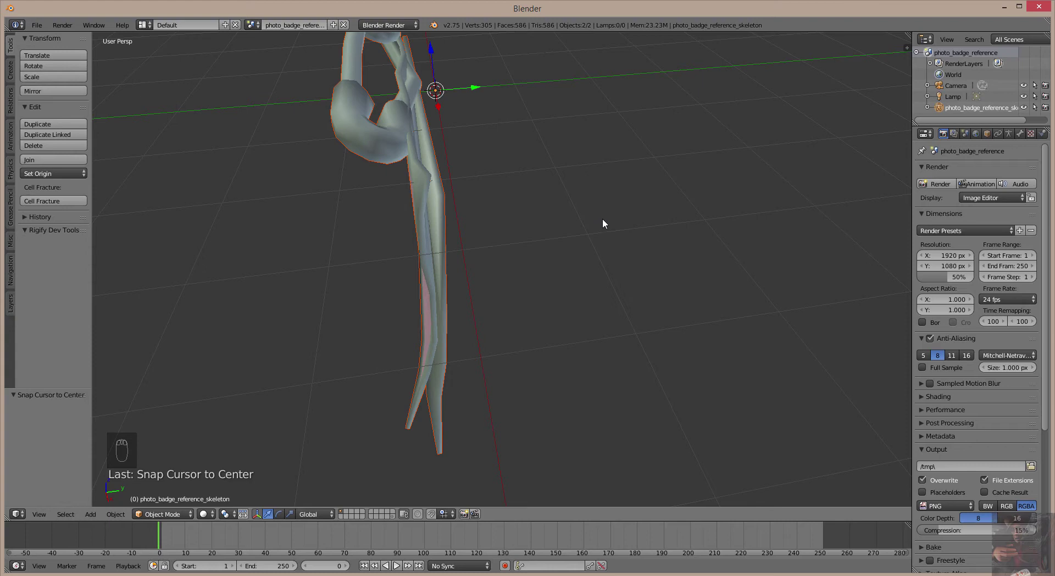
{"action": "middle_click_drag", "start_coordinate": [587, 216], "coordinate": [704, 207]}
{"action": "left_click", "coordinate": [927, 107]}
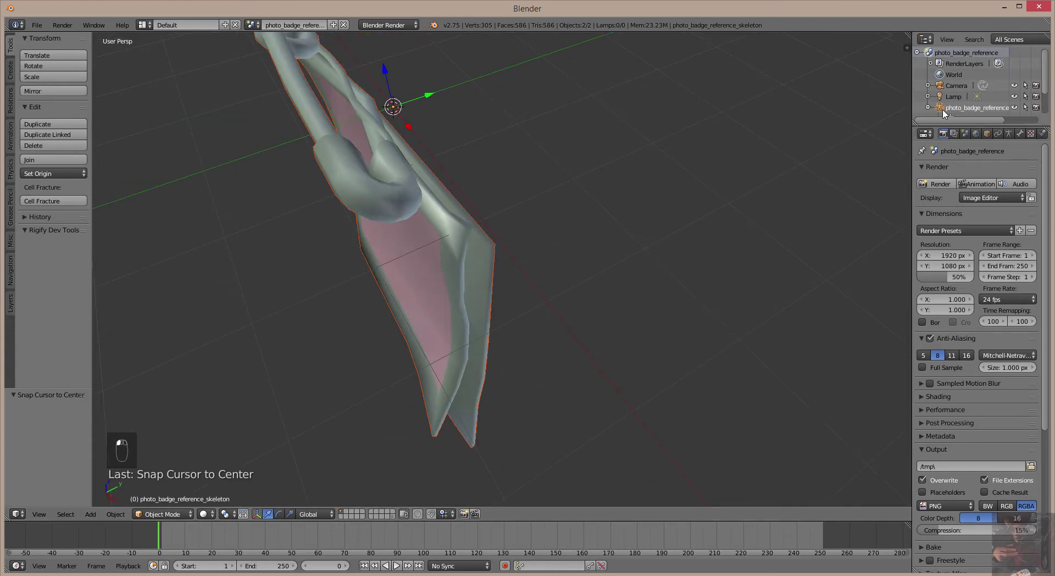
{"action": "scroll", "coordinate": [945, 112], "scroll_direction": "down", "scroll_amount": 2}
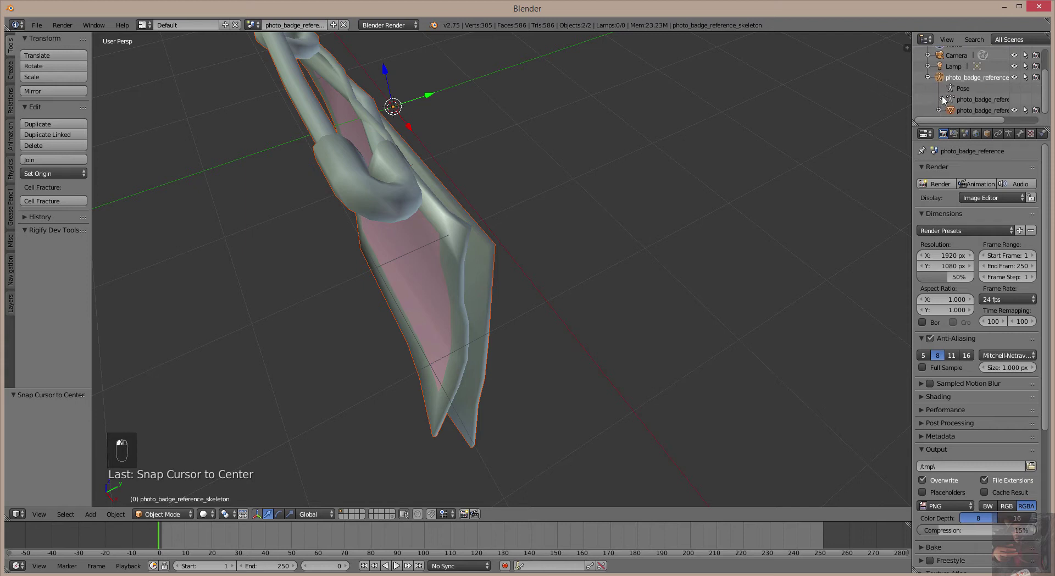
{"action": "left_click", "coordinate": [941, 98]}
{"action": "scroll", "coordinate": [945, 100], "scroll_direction": "down", "scroll_amount": 1}
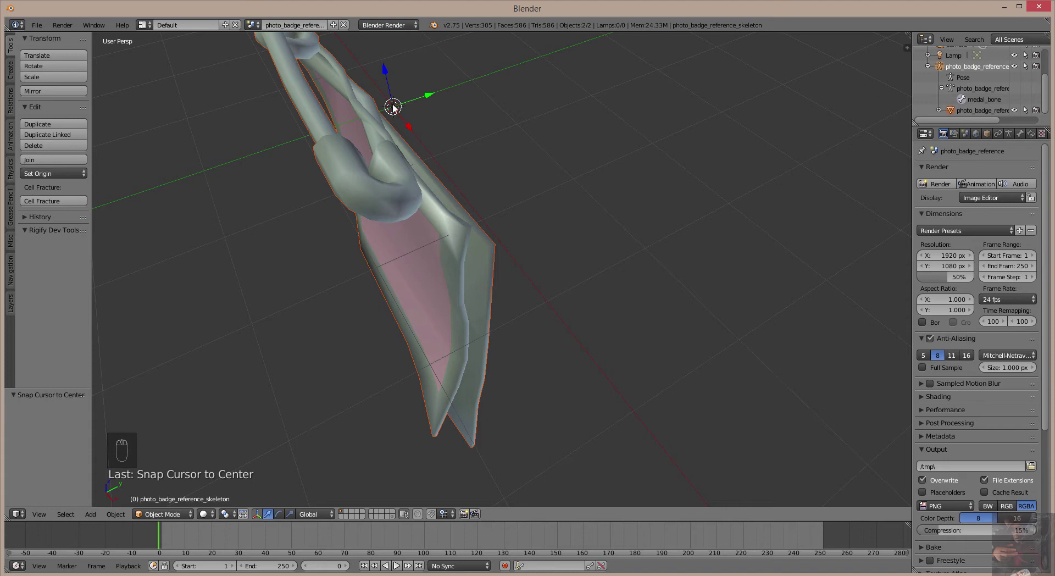
{"action": "mouse_move", "coordinate": [473, 116]}
{"action": "middle_mouse_down"}
{"action": "mouse_move", "coordinate": [459, 128]}
{"action": "mouse_move", "coordinate": [354, 96]}
{"action": "mouse_move", "coordinate": [603, 102]}
{"action": "mouse_move", "coordinate": [468, 112]}
{"action": "middle_mouse_up"}
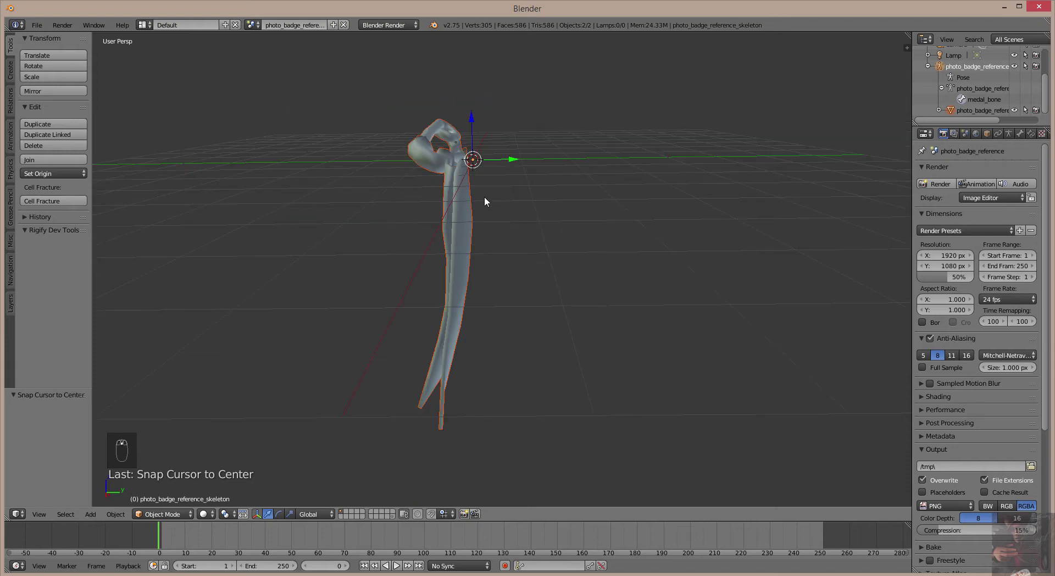
{"action": "scroll", "coordinate": [479, 187], "scroll_direction": "up", "scroll_amount": 5}
{"action": "middle_click_drag", "start_coordinate": [490, 144], "coordinate": [481, 124]}
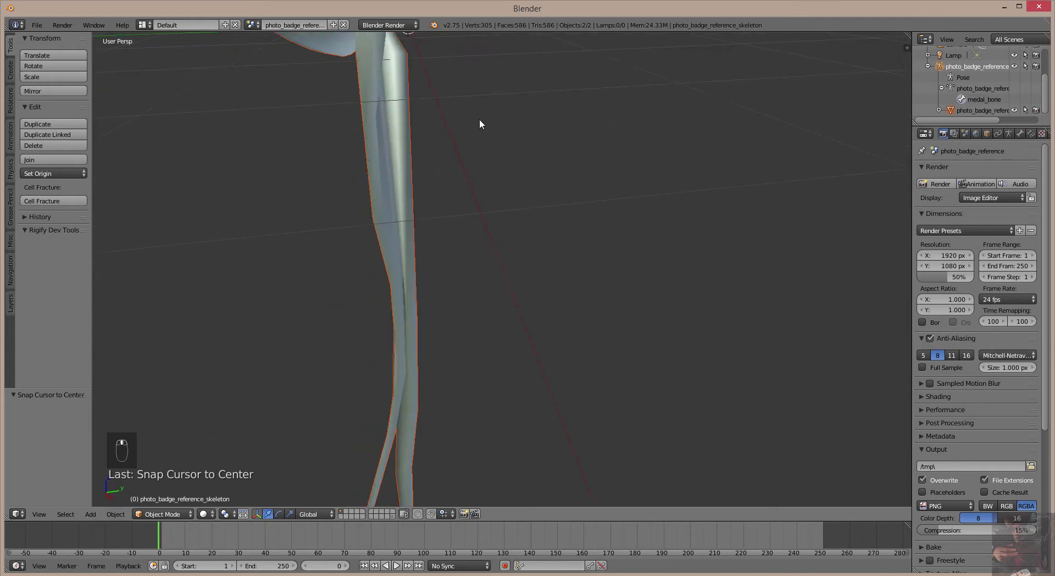
Step: Select the badge mesh, enter Edit Mode, and show its material slots in a widened properties area
{"action": "middle_click_drag", "start_coordinate": [458, 81], "coordinate": [476, 204]}
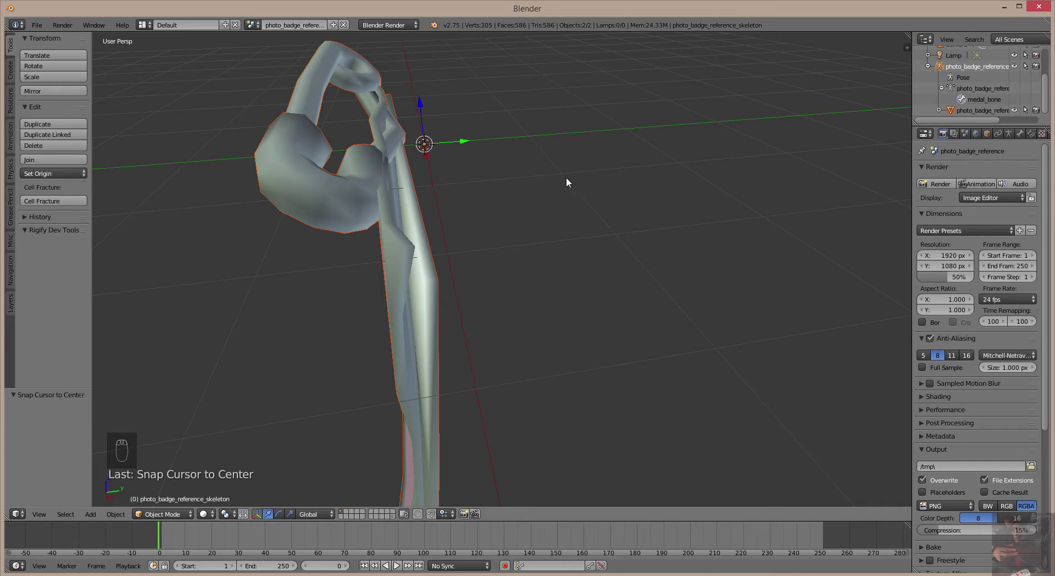
{"action": "middle_click_drag", "start_coordinate": [561, 259], "coordinate": [584, 242]}
{"action": "scroll", "coordinate": [644, 248], "scroll_direction": "down", "scroll_amount": 3}
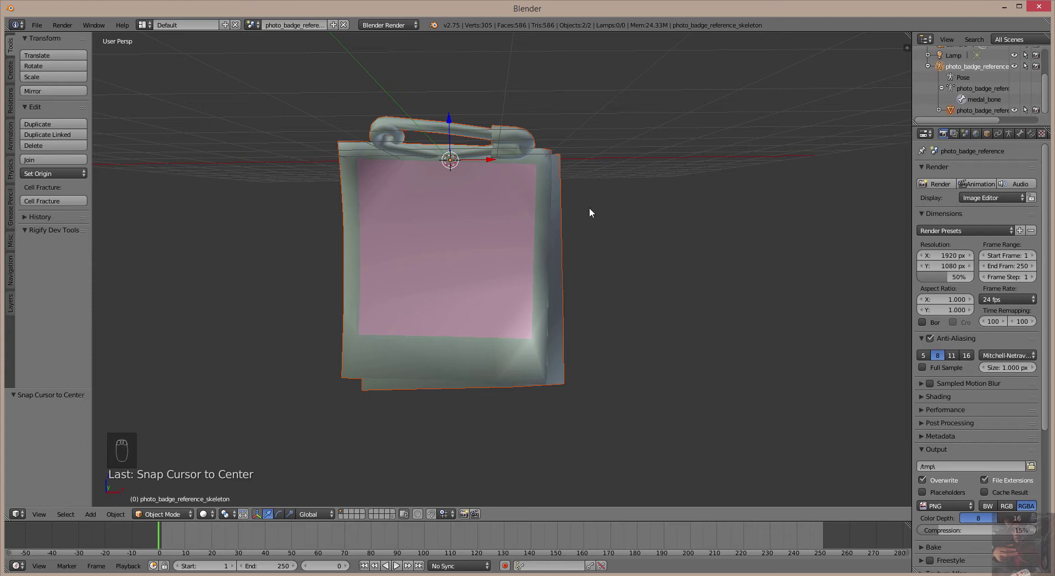
{"action": "mouse_move", "coordinate": [714, 200]}
{"action": "middle_mouse_down"}
{"action": "mouse_move", "coordinate": [650, 226]}
{"action": "mouse_move", "coordinate": [711, 217]}
{"action": "middle_mouse_up"}
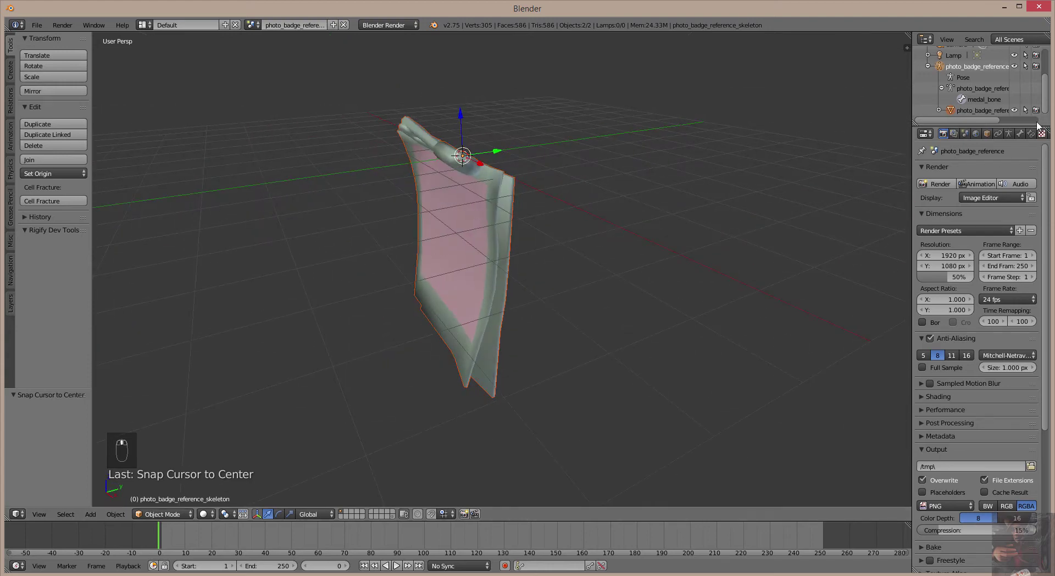
{"action": "right_click", "coordinate": [493, 187]}
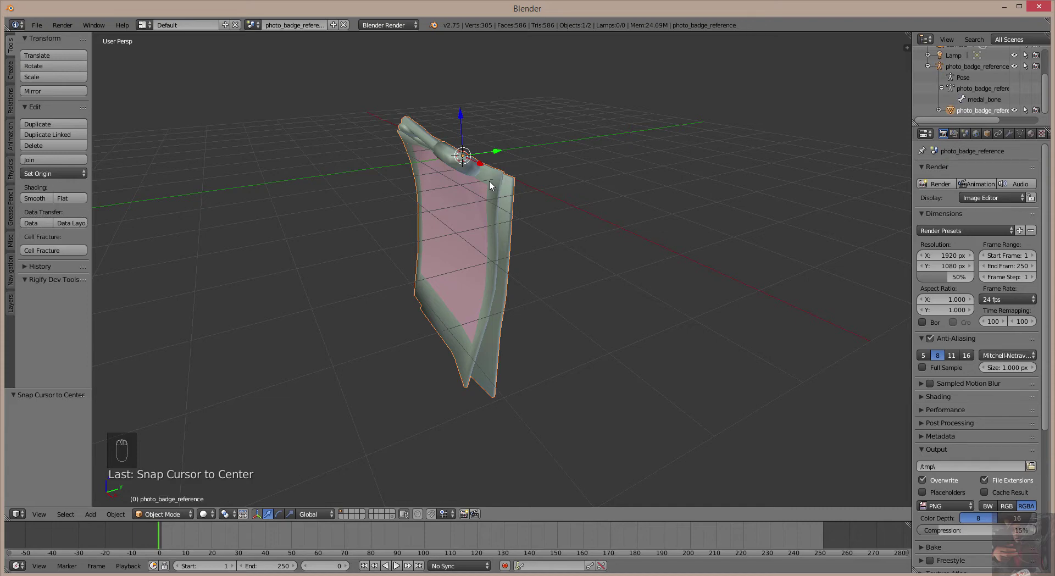
{"action": "key", "text": "Tab"}
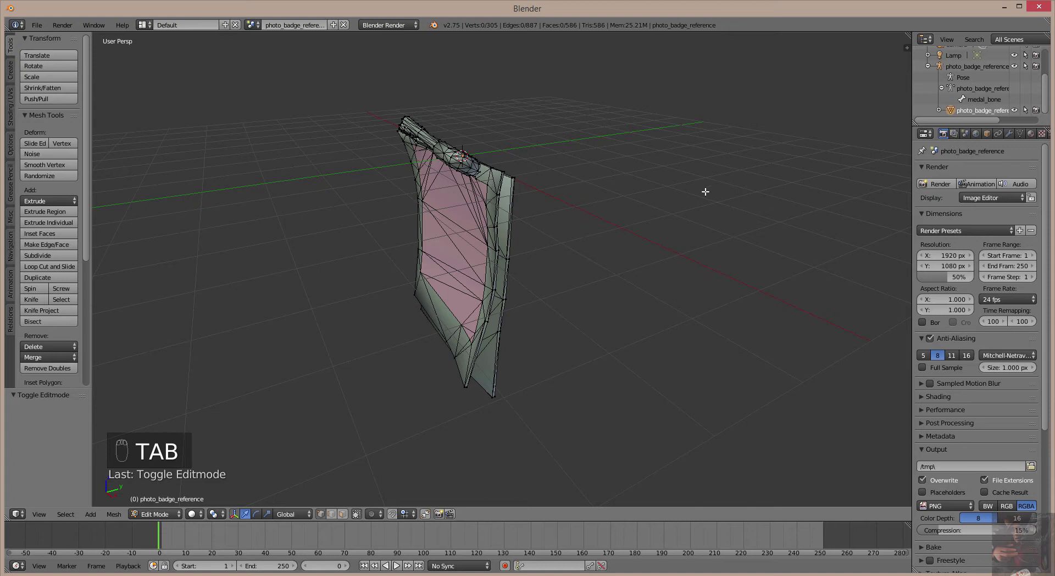
{"action": "left_click", "coordinate": [1032, 136]}
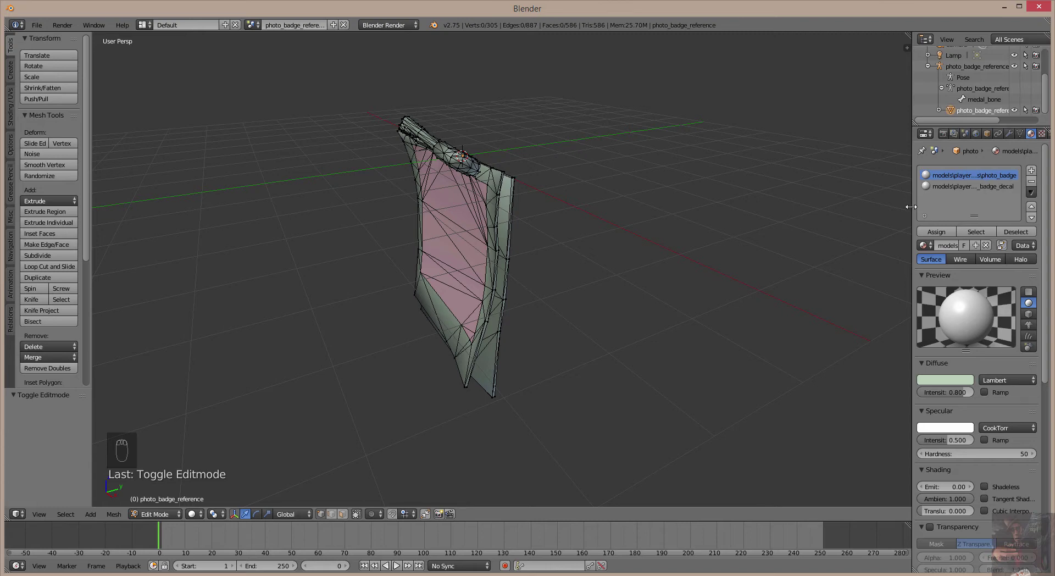
{"action": "left_click_drag", "start_coordinate": [911, 207], "coordinate": [795, 208]}
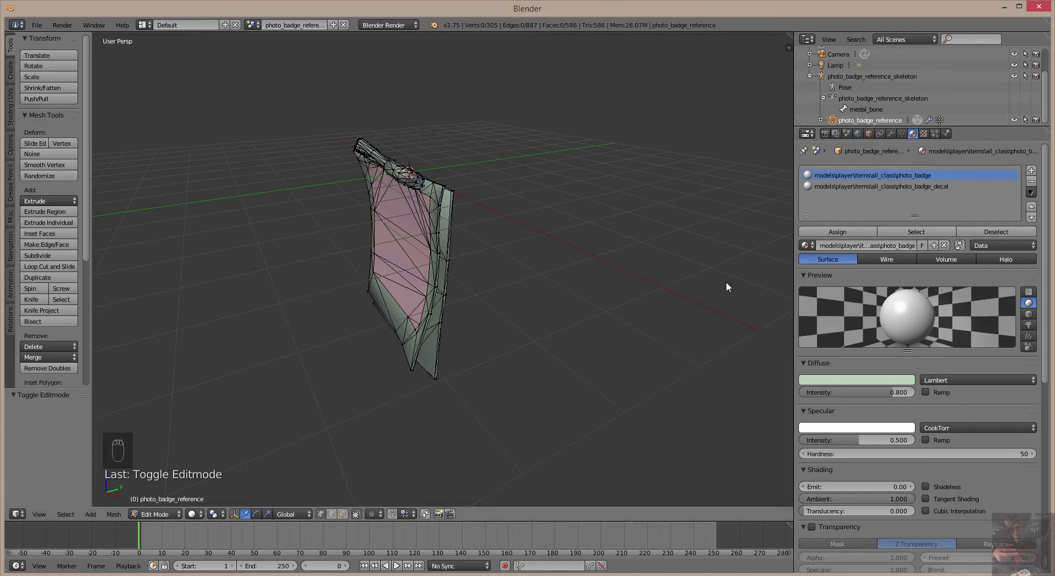
Step: Rename the badge mesh's first material as pbadge
{"action": "left_click", "coordinate": [883, 245]}
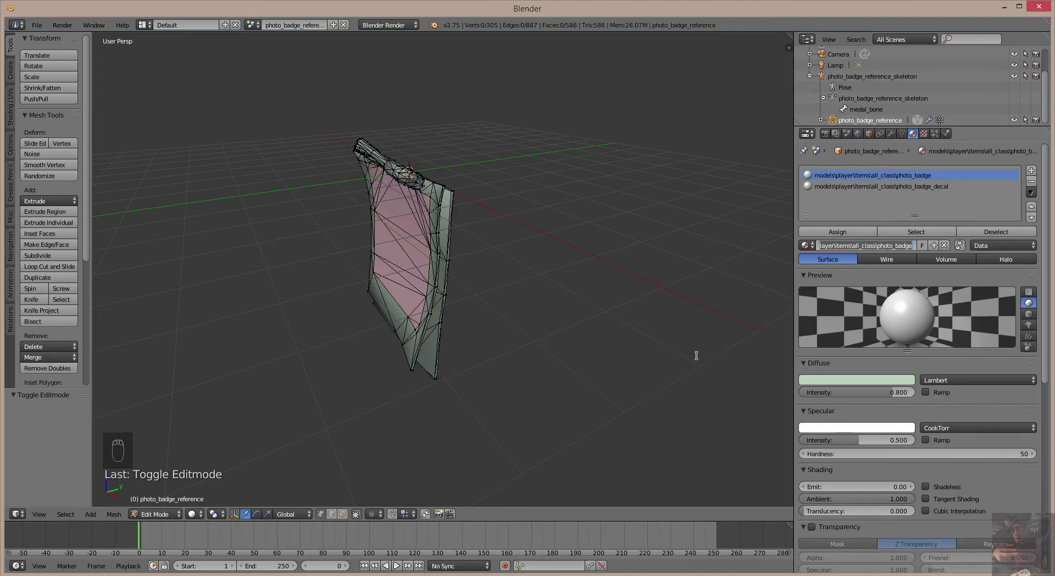
{"action": "type", "text": "P"}
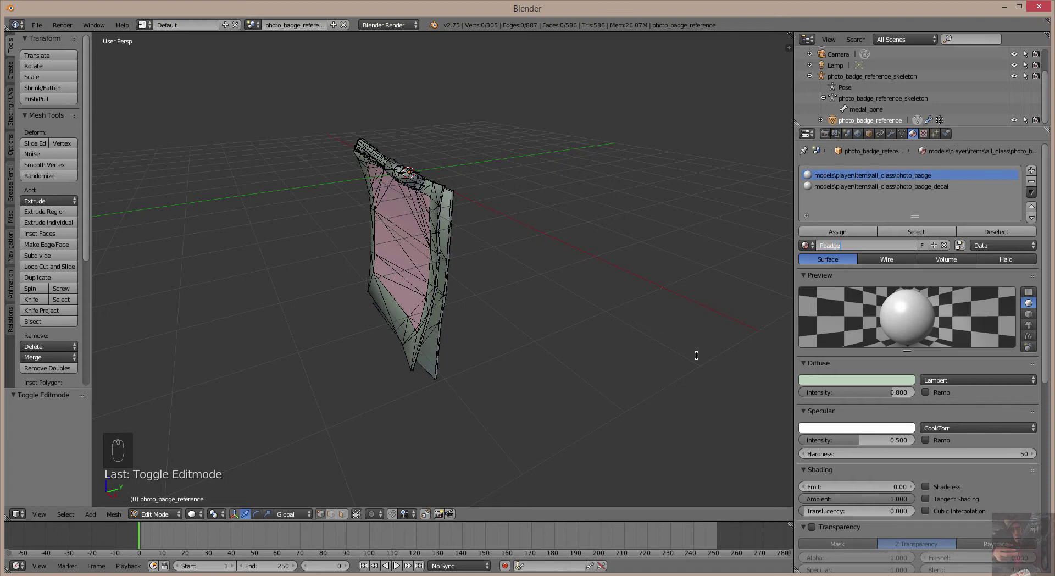
{"action": "key", "text": "Return"}
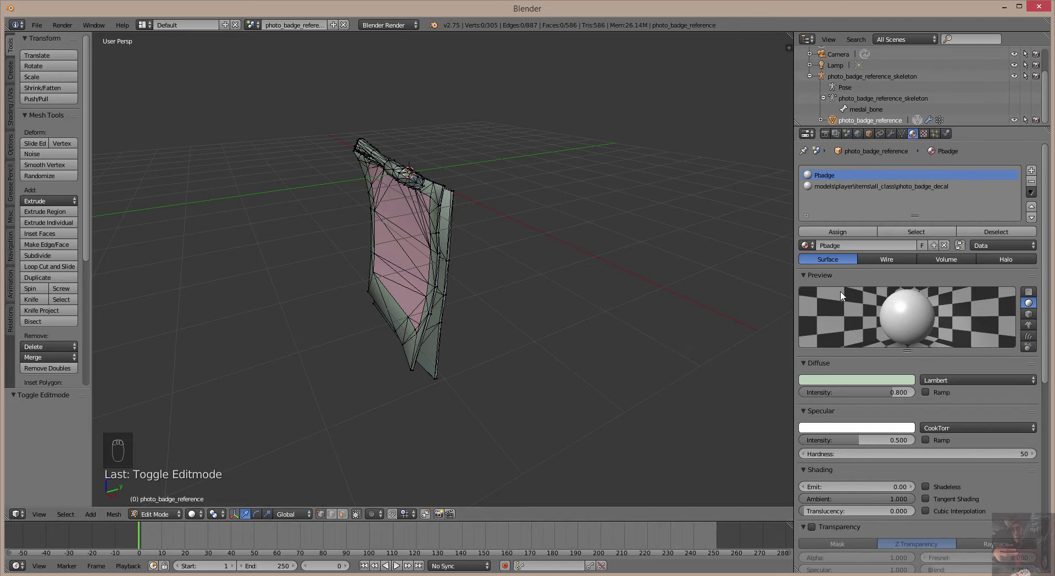
{"action": "left_click", "coordinate": [829, 242]}
{"action": "key", "text": "Delete"}
{"action": "type", "text": "p"}
{"action": "key", "text": "Return"}
Step: Rename the second material, the photo badge decal, as pbadge_decal
{"action": "left_click", "coordinate": [865, 187]}
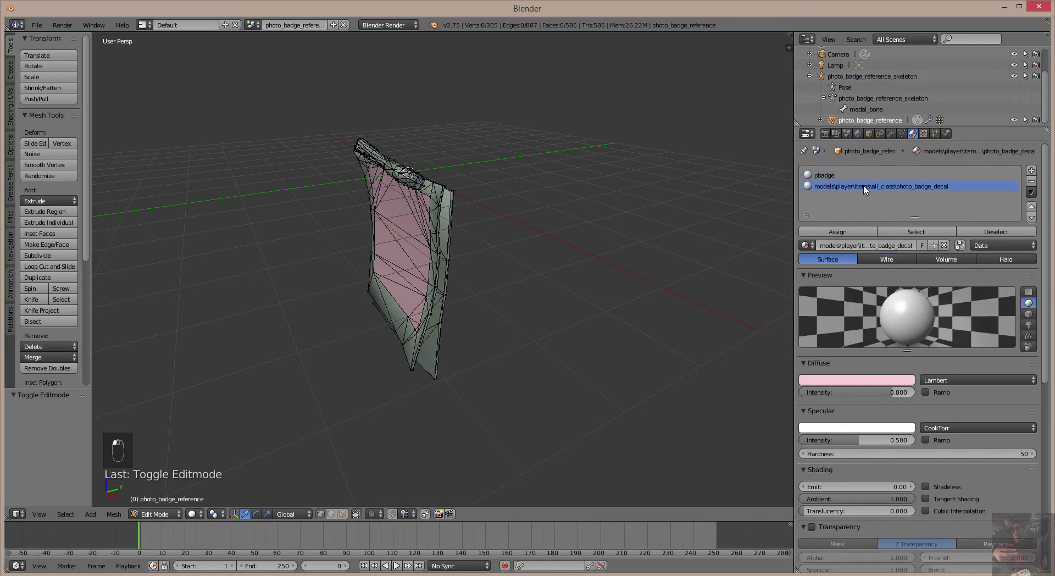
{"action": "left_click", "coordinate": [851, 245]}
{"action": "type", "text": "p"}
{"action": "key", "text": "Return"}
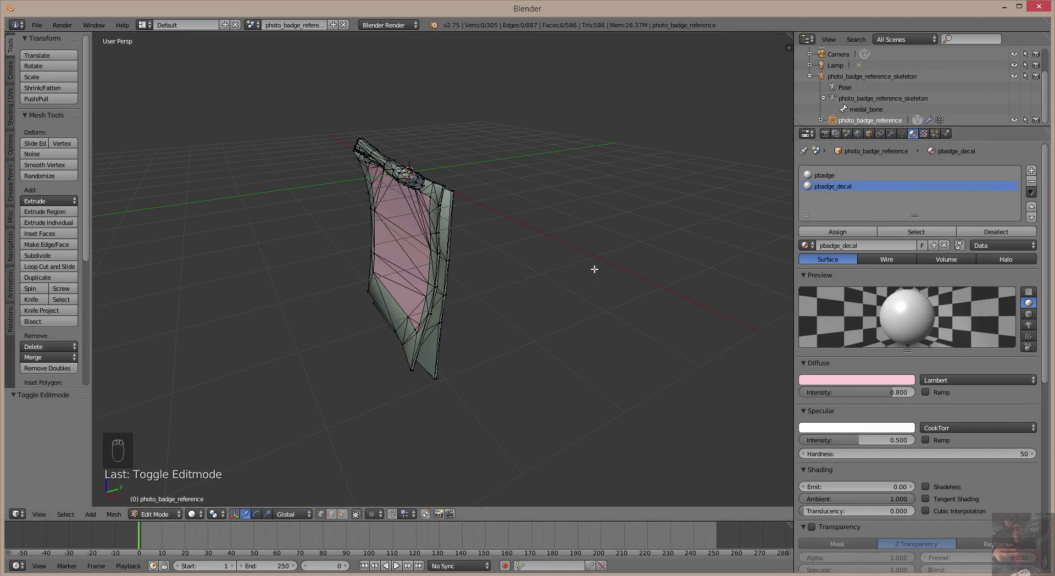
Step: Add a new texture to the first empty texture slot of the pbadge material
{"action": "scroll", "coordinate": [551, 232], "scroll_direction": "down", "scroll_amount": 3}
{"action": "mouse_move", "coordinate": [503, 216]}
{"action": "middle_mouse_down"}
{"action": "mouse_move", "coordinate": [530, 203]}
{"action": "mouse_move", "coordinate": [593, 207]}
{"action": "mouse_move", "coordinate": [513, 221]}
{"action": "mouse_move", "coordinate": [515, 211]}
{"action": "middle_mouse_up"}
{"action": "scroll", "coordinate": [590, 190], "scroll_direction": "up", "scroll_amount": 5}
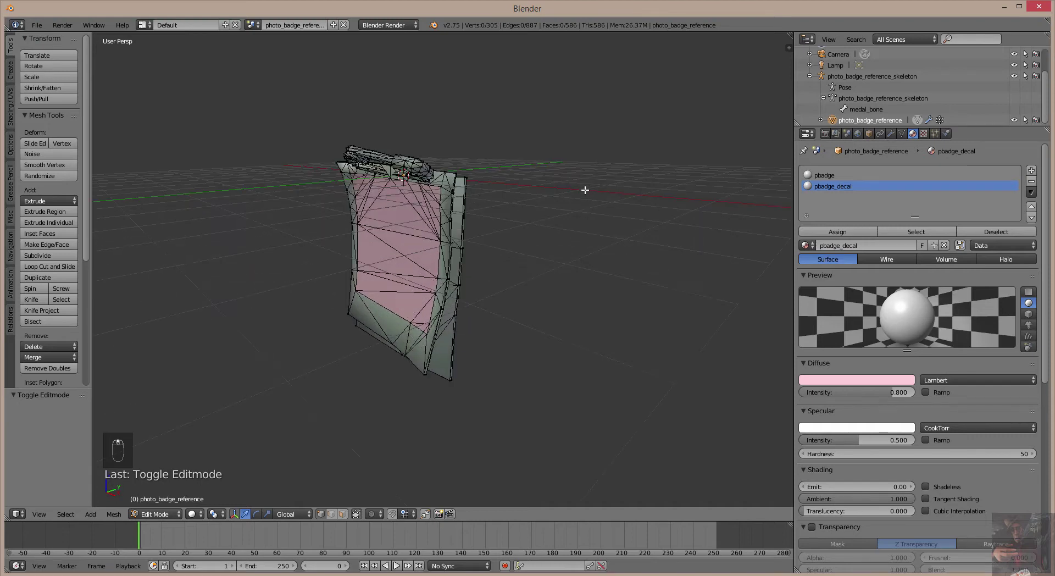
{"action": "scroll", "coordinate": [575, 190], "scroll_direction": "down", "scroll_amount": 1}
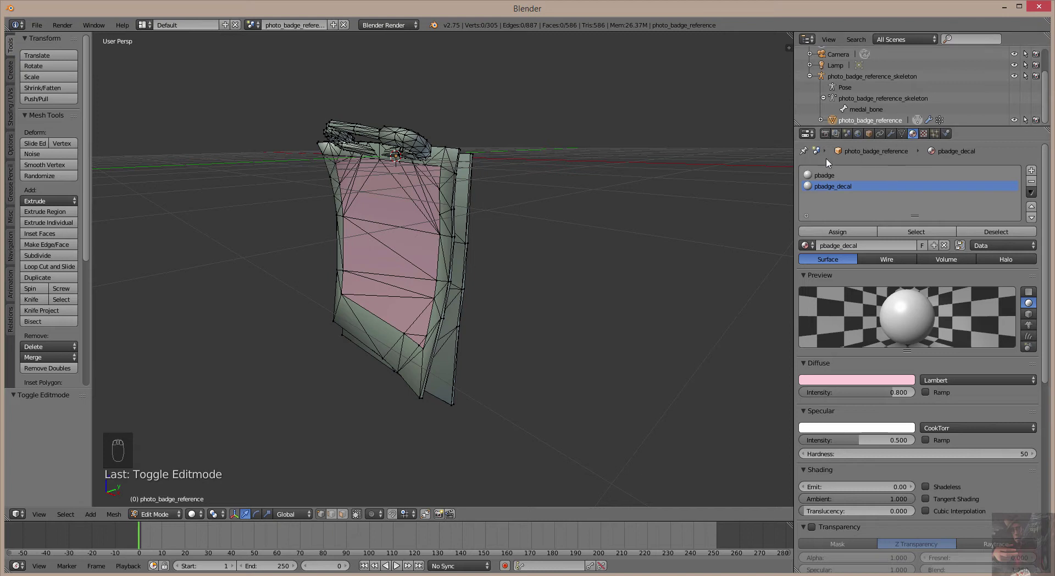
{"action": "left_click", "coordinate": [830, 176]}
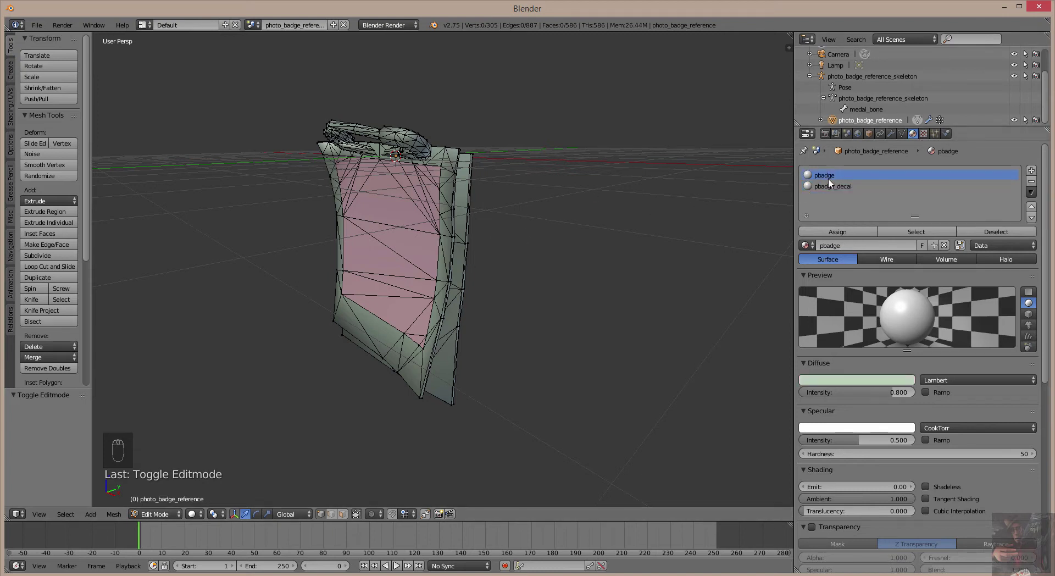
{"action": "left_click", "coordinate": [924, 134]}
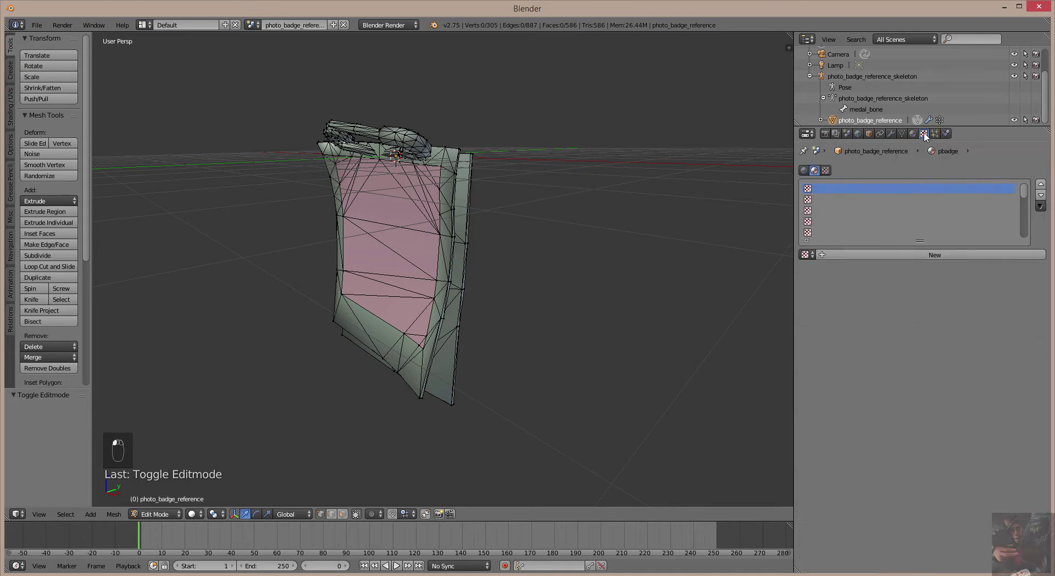
{"action": "left_click", "coordinate": [934, 256]}
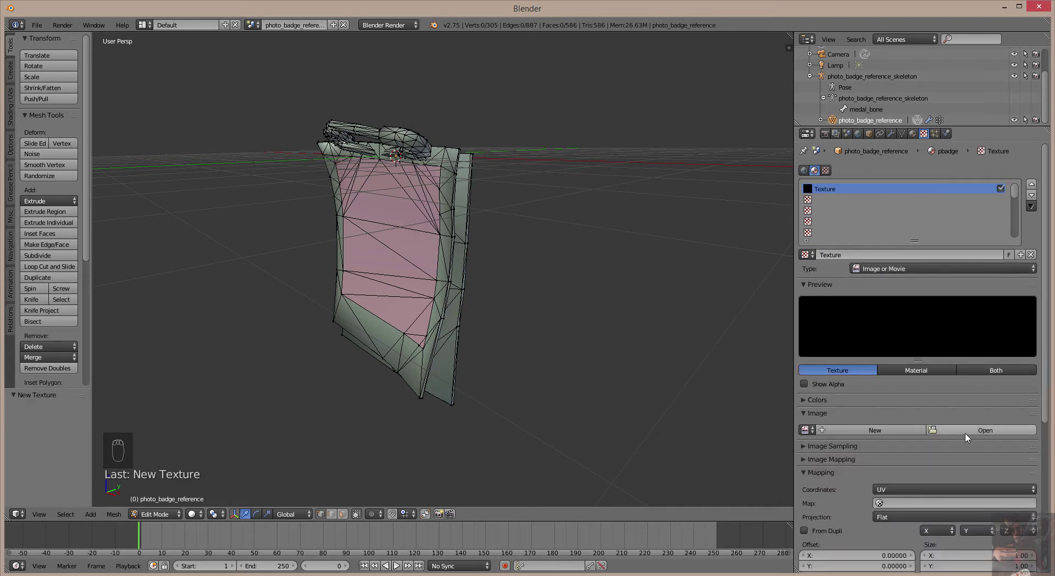
{"action": "scroll", "coordinate": [975, 406], "scroll_direction": "down", "scroll_amount": 3}
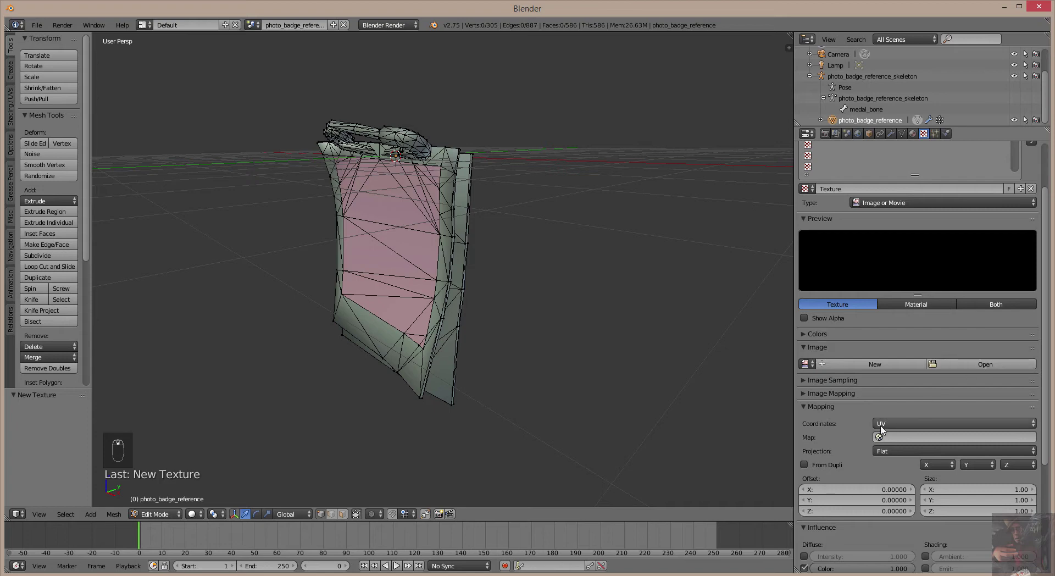
Step: Load photo_badge.png from the Desktop's photoproject folder as the image of the pbadge texture
{"action": "left_click", "coordinate": [973, 364]}
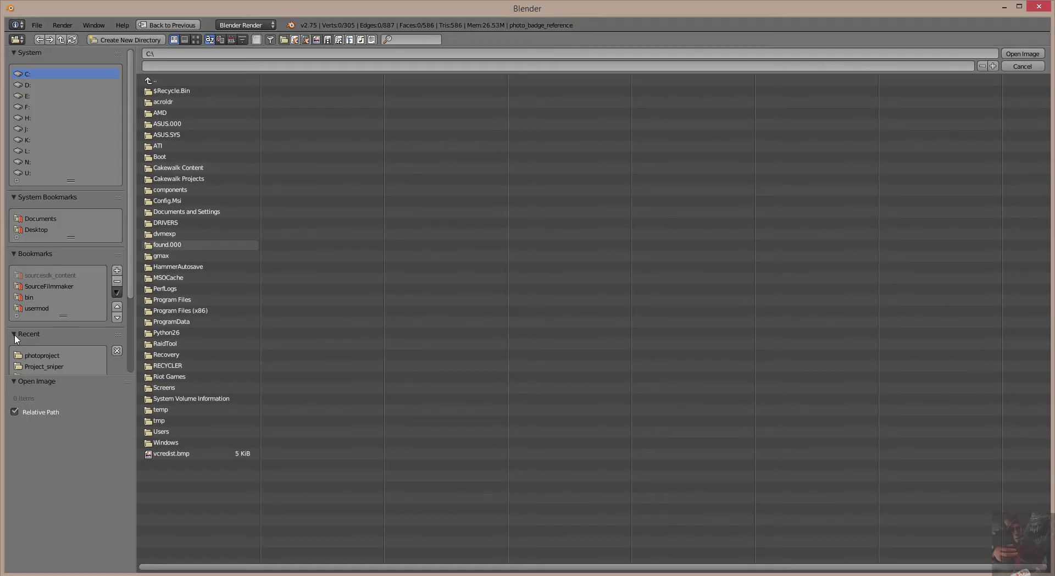
{"action": "left_click", "coordinate": [43, 356]}
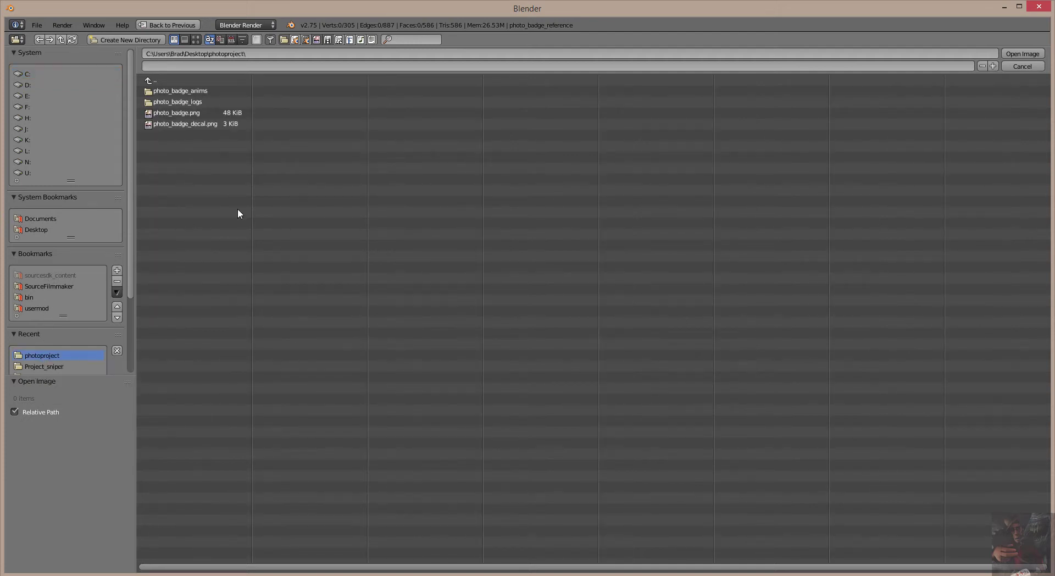
{"action": "left_click", "coordinate": [172, 116]}
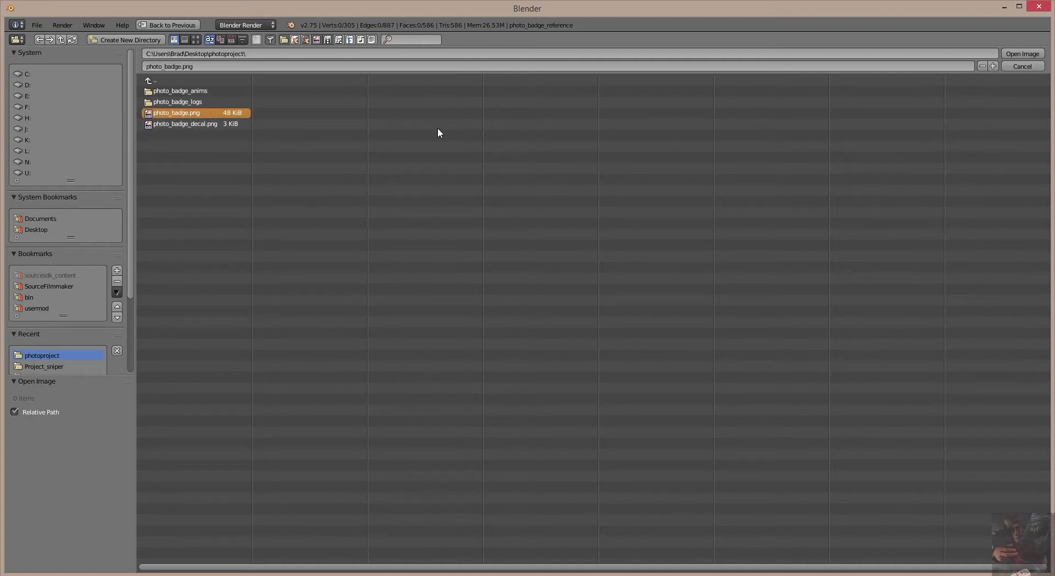
{"action": "left_click", "coordinate": [1021, 54]}
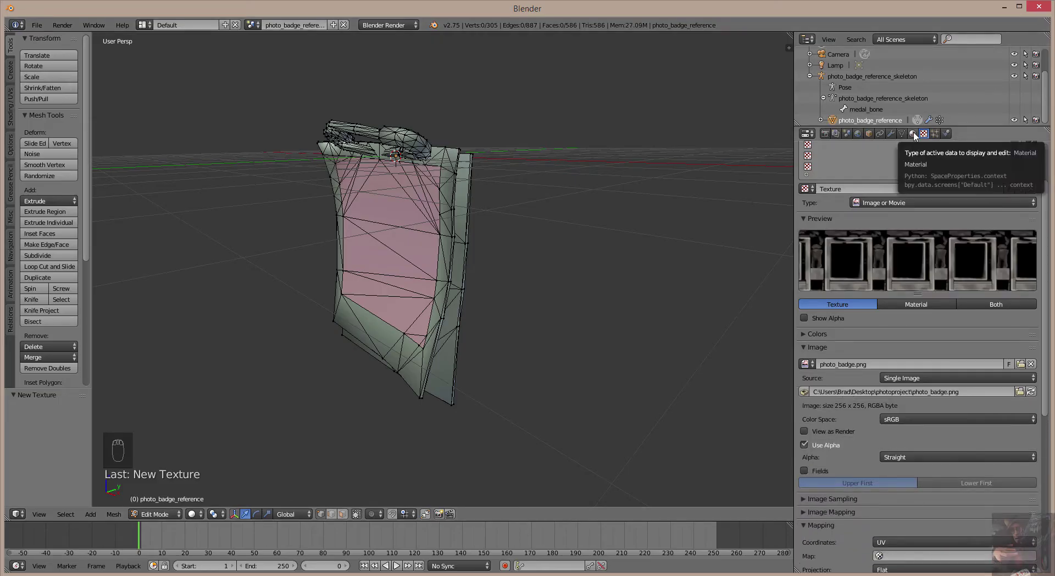
Step: Add a new texture to the first empty texture slot of the pbadge_decal material
{"action": "left_click", "coordinate": [912, 134]}
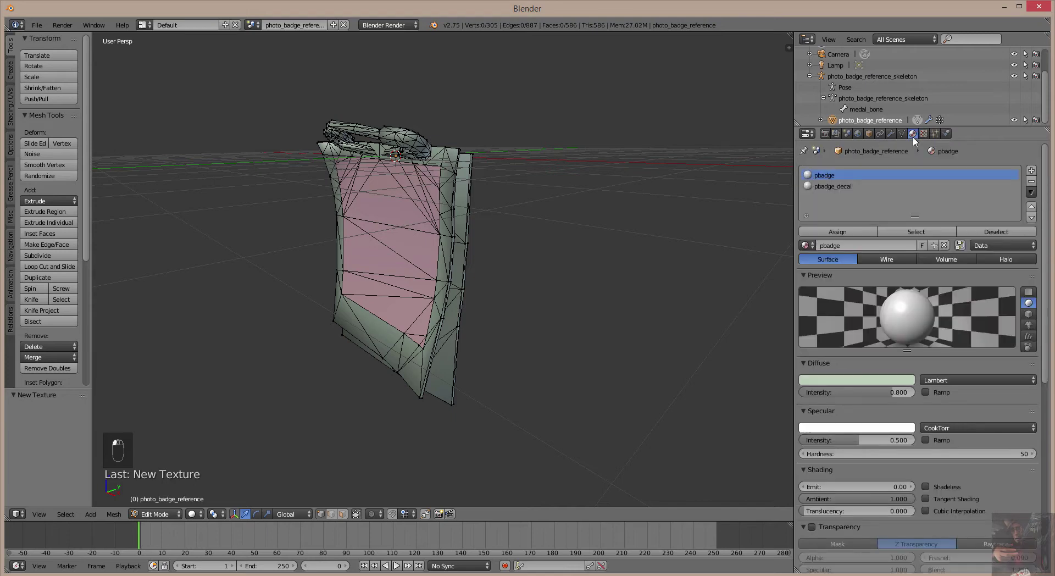
{"action": "left_click", "coordinate": [844, 187]}
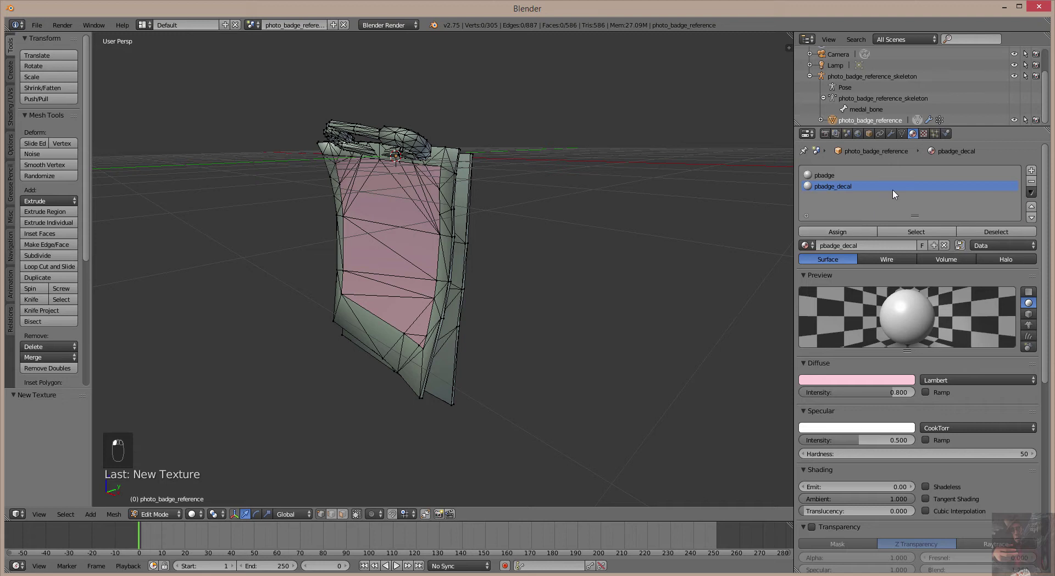
{"action": "left_click", "coordinate": [924, 134]}
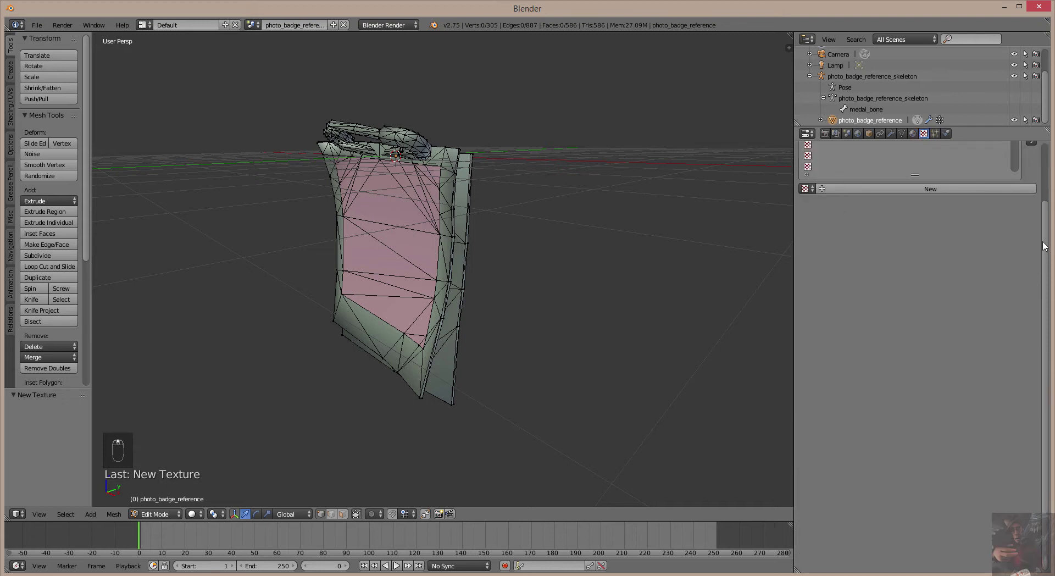
{"action": "scroll", "coordinate": [1047, 247], "scroll_direction": "up", "scroll_amount": 3}
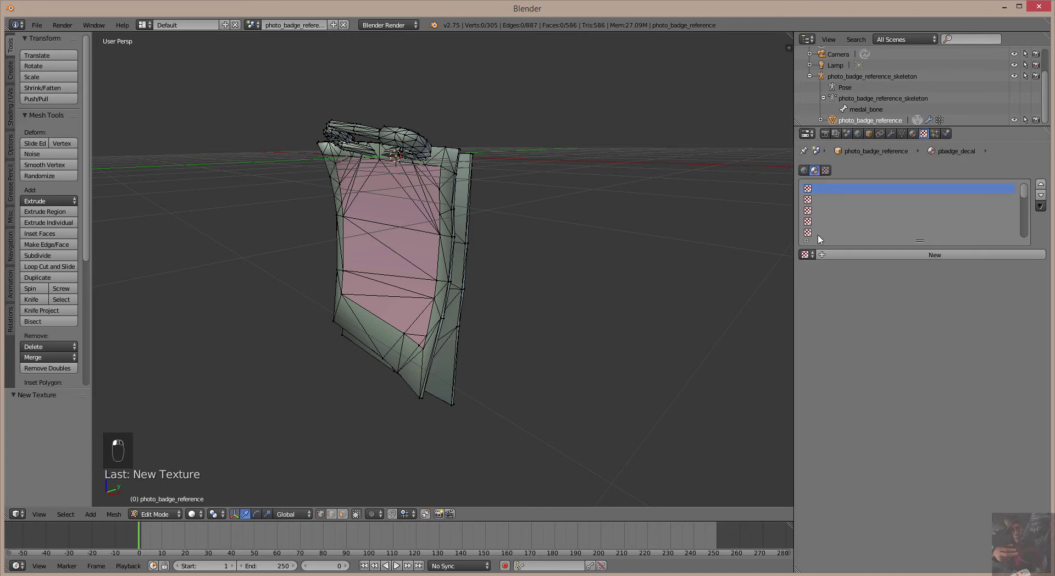
{"action": "left_click", "coordinate": [928, 254]}
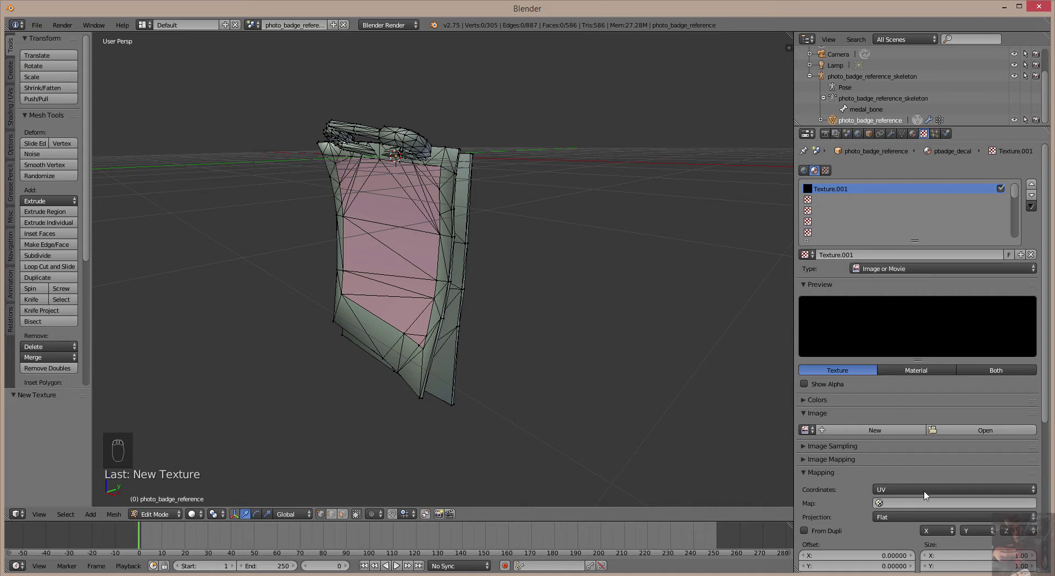
Step: Load photo_badge_decal.png from the photoproject folder as the image of the pbadge_decal texture
{"action": "left_click", "coordinate": [984, 430]}
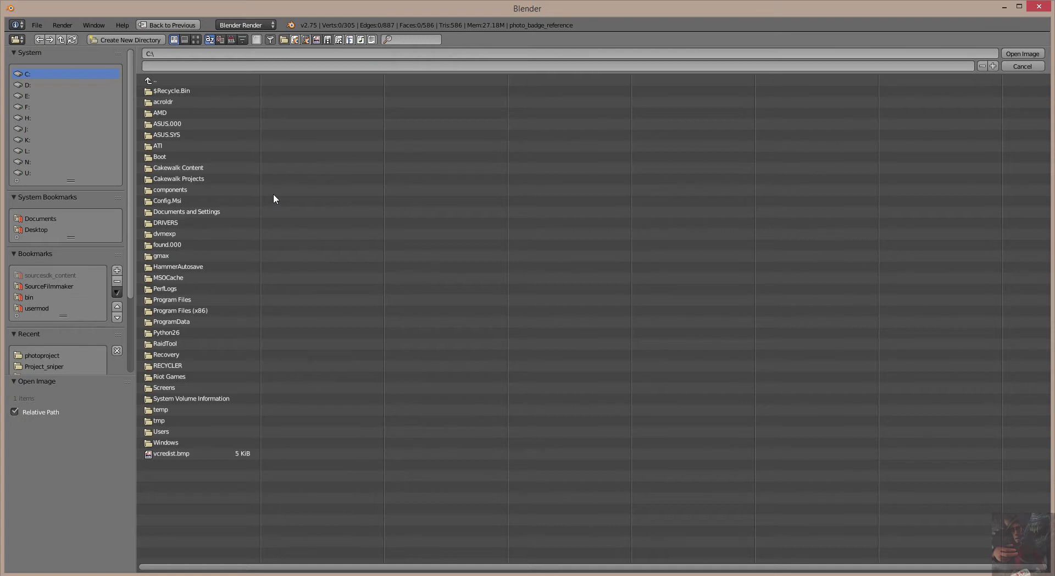
{"action": "left_click", "coordinate": [50, 357]}
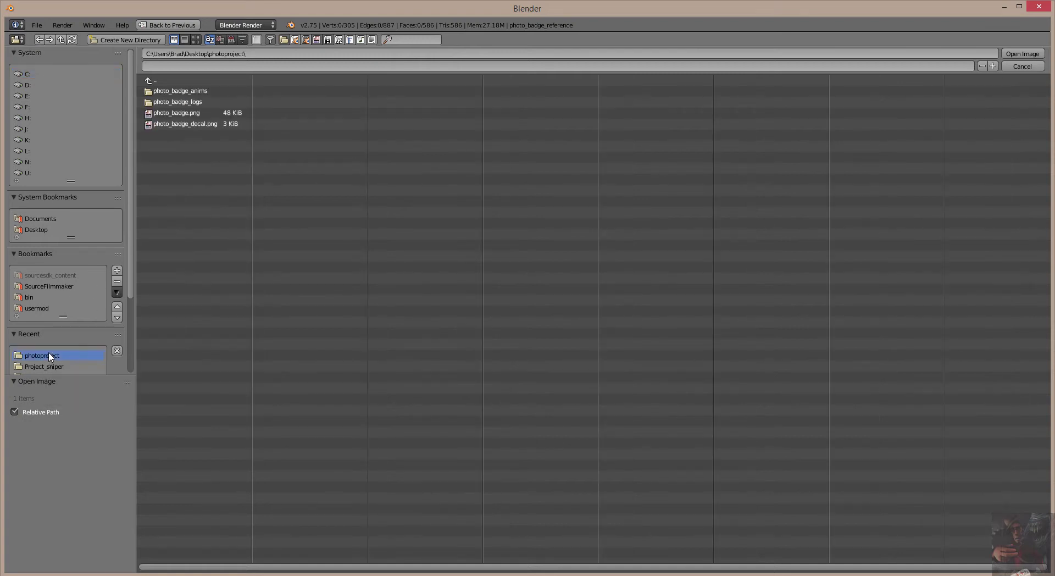
{"action": "left_click", "coordinate": [192, 125]}
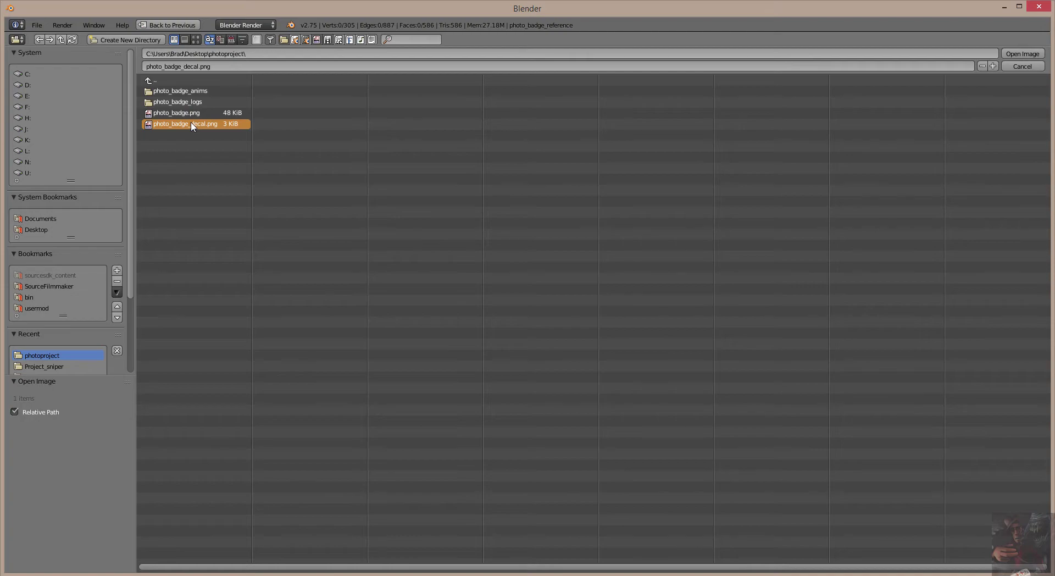
{"action": "left_click", "coordinate": [1023, 54]}
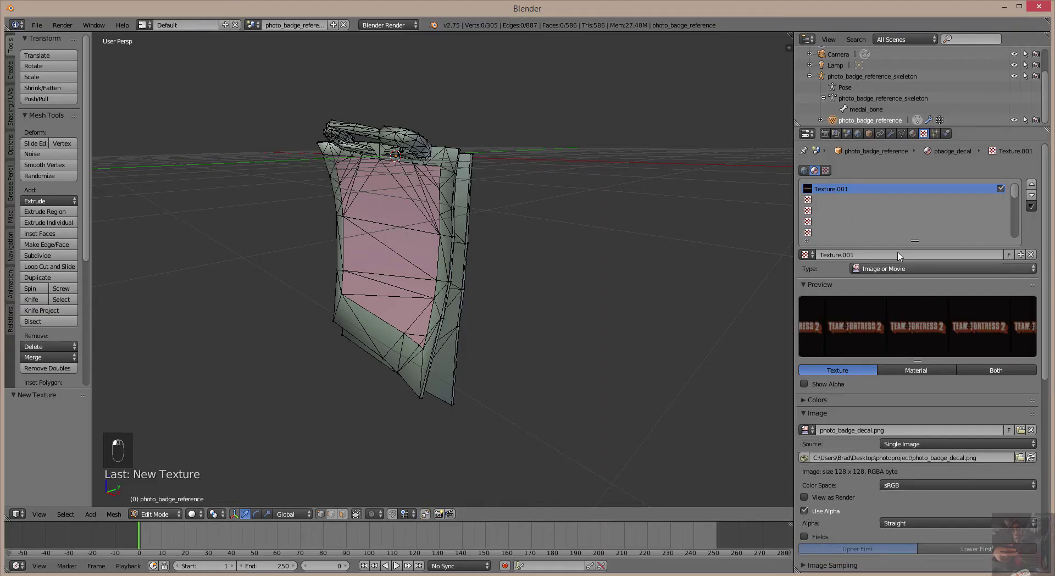
Step: Return to the pbadge_decal material settings and switch the badge mesh back to Object Mode
{"action": "left_click", "coordinate": [912, 133]}
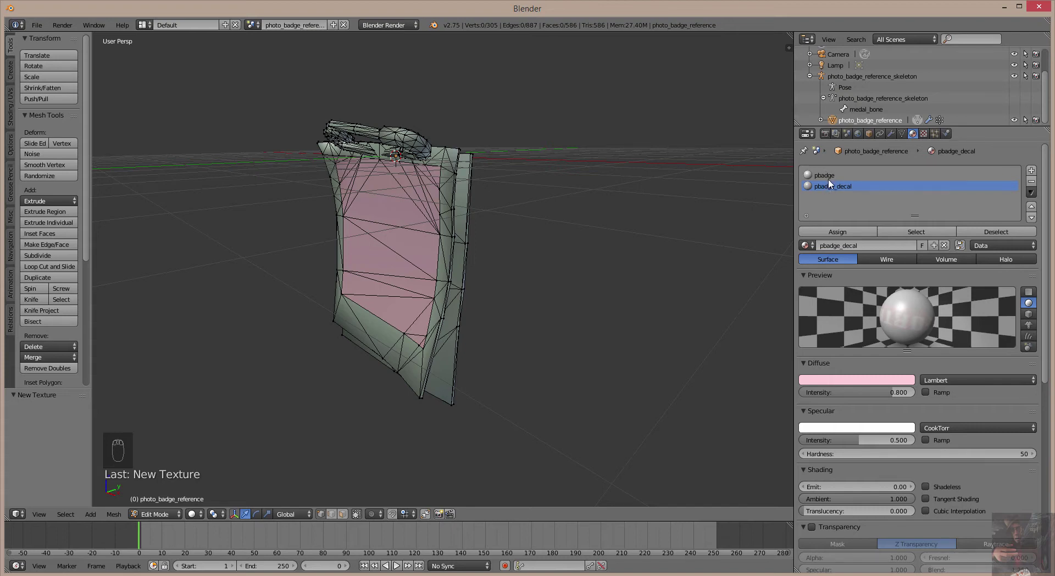
{"action": "middle_click_drag", "start_coordinate": [583, 234], "coordinate": [616, 220]}
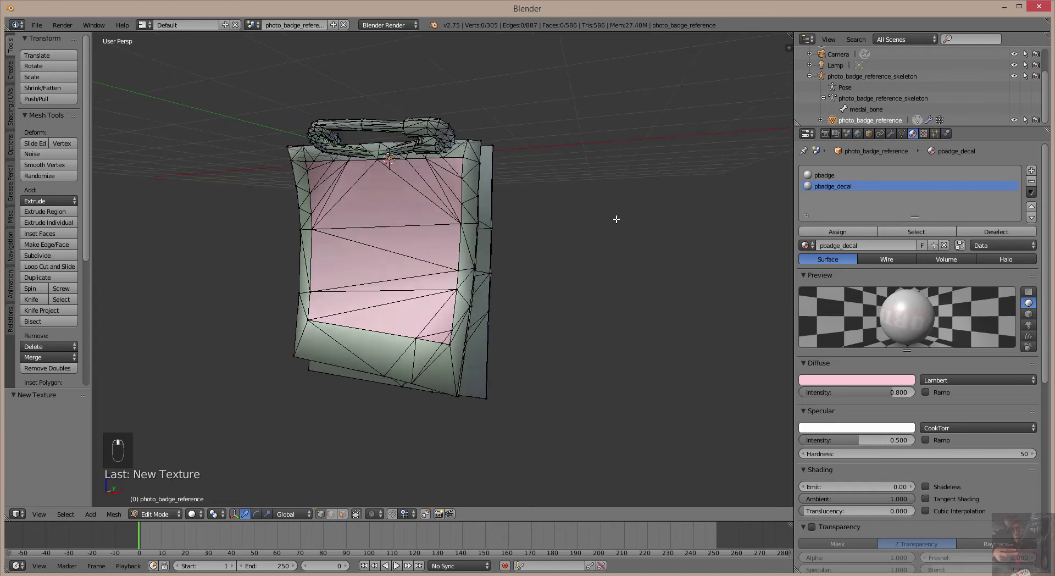
{"action": "left_click", "coordinate": [155, 513]}
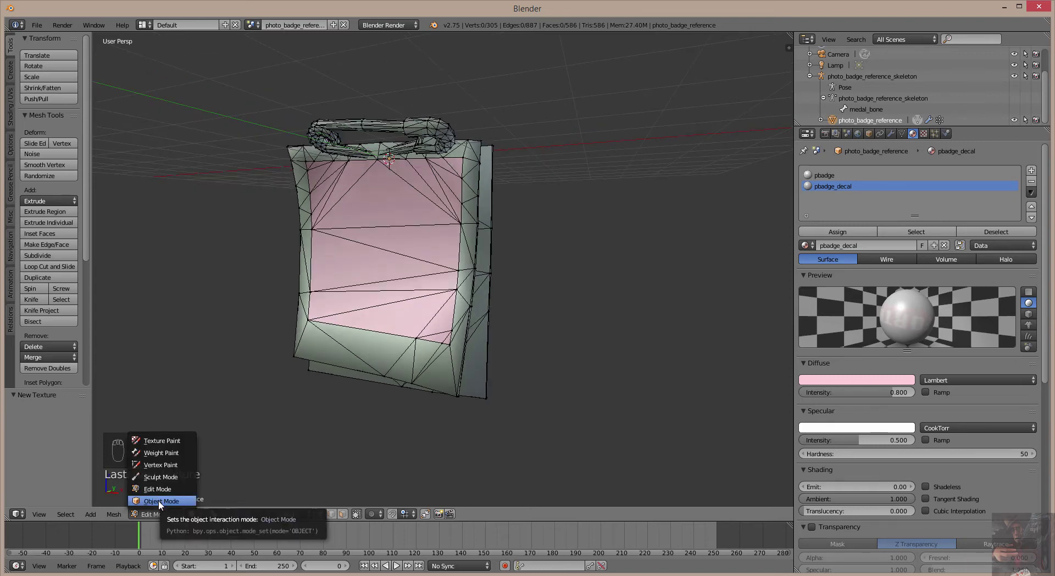
{"action": "left_click", "coordinate": [158, 499]}
{"action": "mouse_move", "coordinate": [450, 345]}
{"action": "middle_mouse_down"}
{"action": "mouse_move", "coordinate": [470, 324]}
{"action": "mouse_move", "coordinate": [561, 324]}
{"action": "mouse_move", "coordinate": [443, 348]}
{"action": "mouse_move", "coordinate": [471, 345]}
{"action": "middle_mouse_up"}
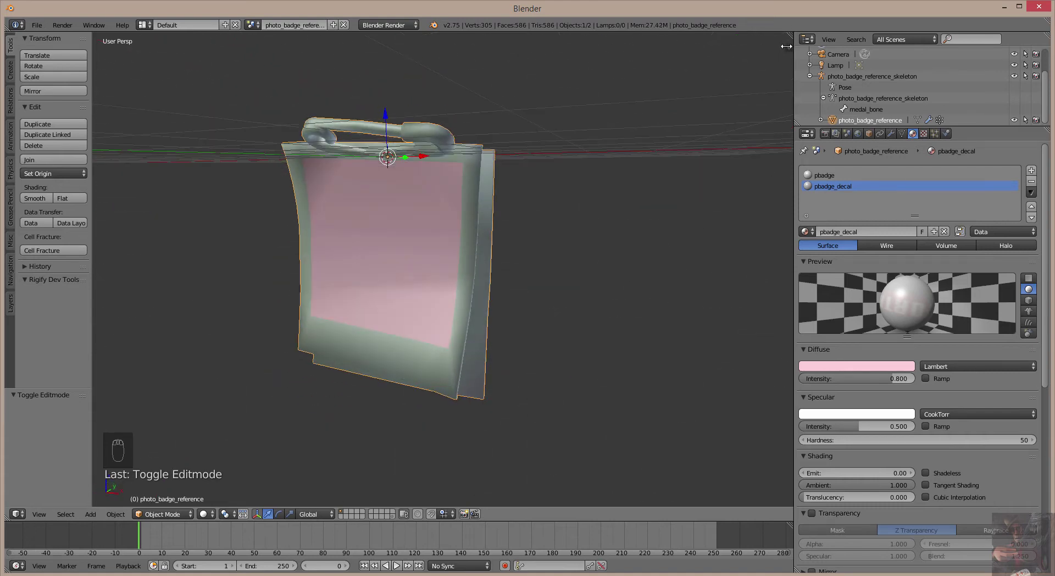
Step: Show the 3D view's properties region at a narrower width and enable Textured Solid in its Shading settings
{"action": "left_click", "coordinate": [782, 50]}
{"action": "mouse_move", "coordinate": [786, 48]}
{"action": "left_mouse_down"}
{"action": "mouse_move", "coordinate": [587, 82]}
{"action": "mouse_move", "coordinate": [755, 77]}
{"action": "left_mouse_up"}
{"action": "scroll", "coordinate": [466, 238], "scroll_direction": "up", "scroll_amount": 15}
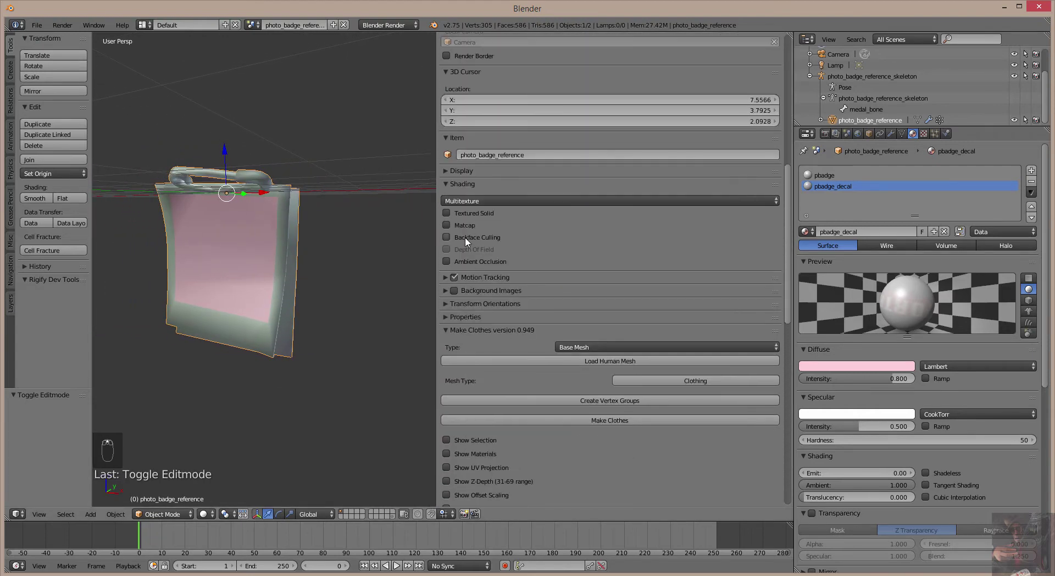
{"action": "scroll", "coordinate": [465, 240], "scroll_direction": "up", "scroll_amount": 15}
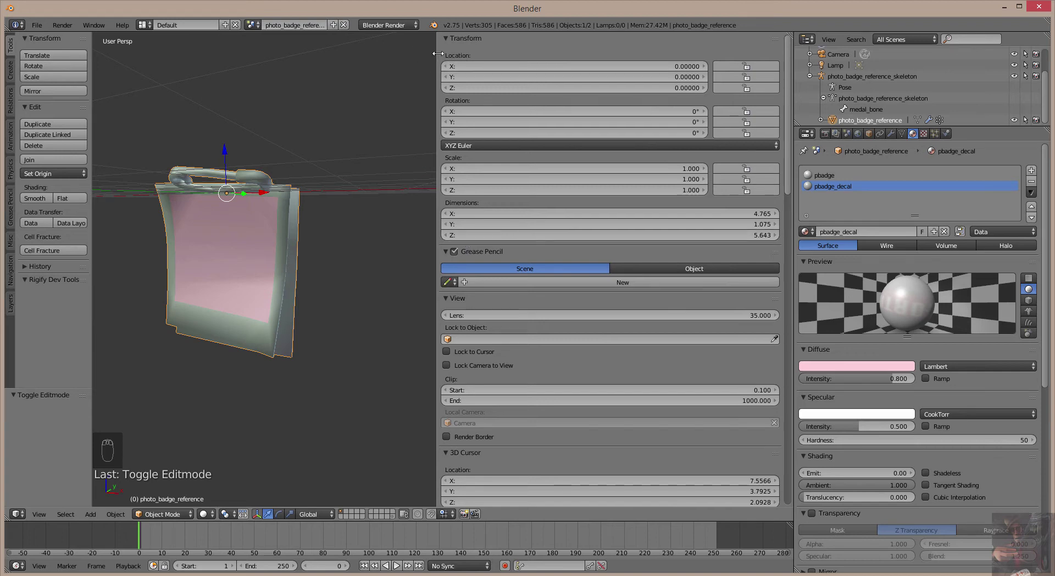
{"action": "left_click_drag", "start_coordinate": [438, 53], "coordinate": [585, 47]}
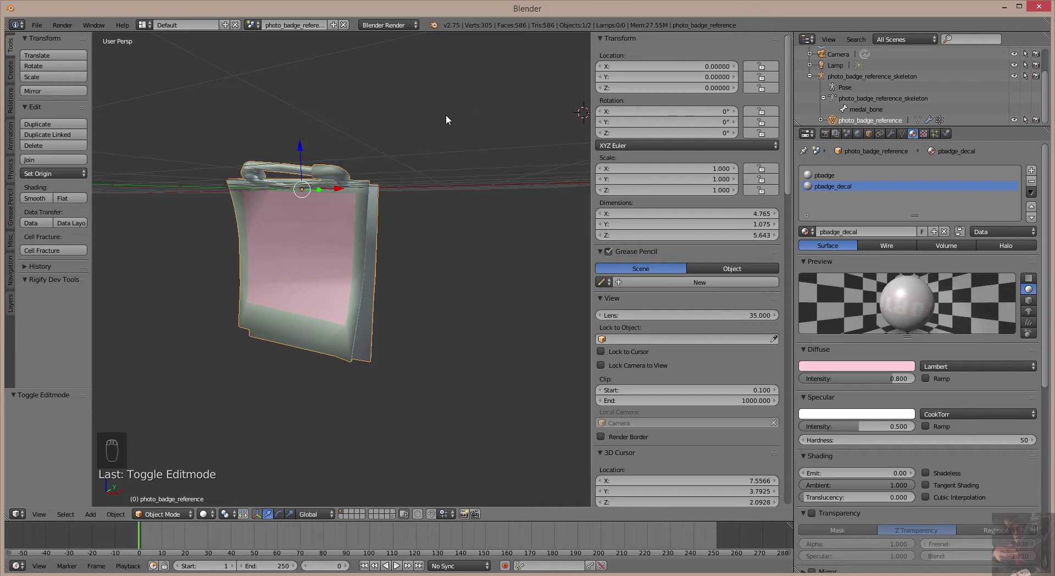
{"action": "key", "text": "n"}
{"action": "key", "text": "n"}
{"action": "key", "text": "n"}
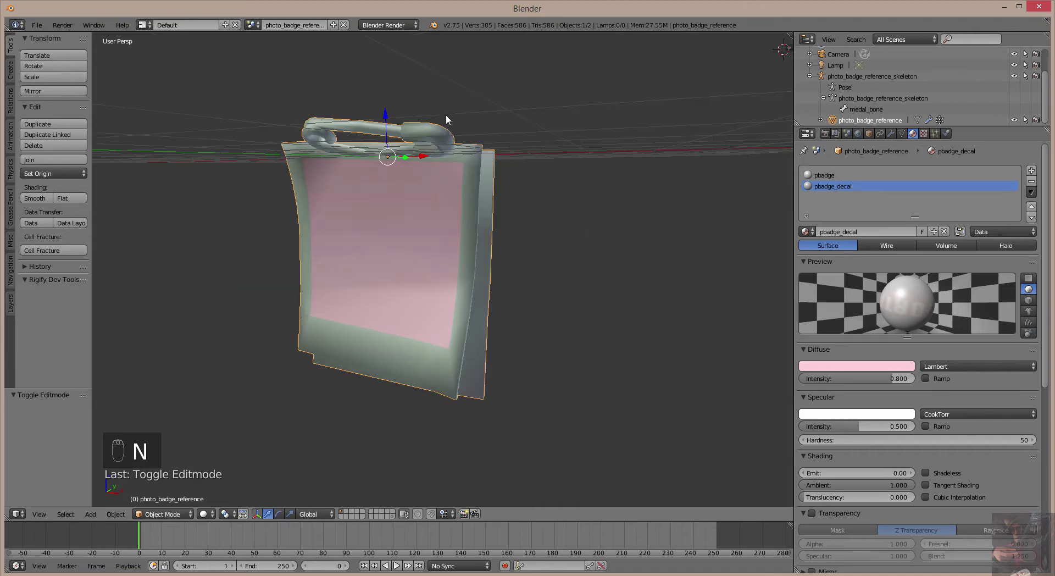
{"action": "key", "text": "n"}
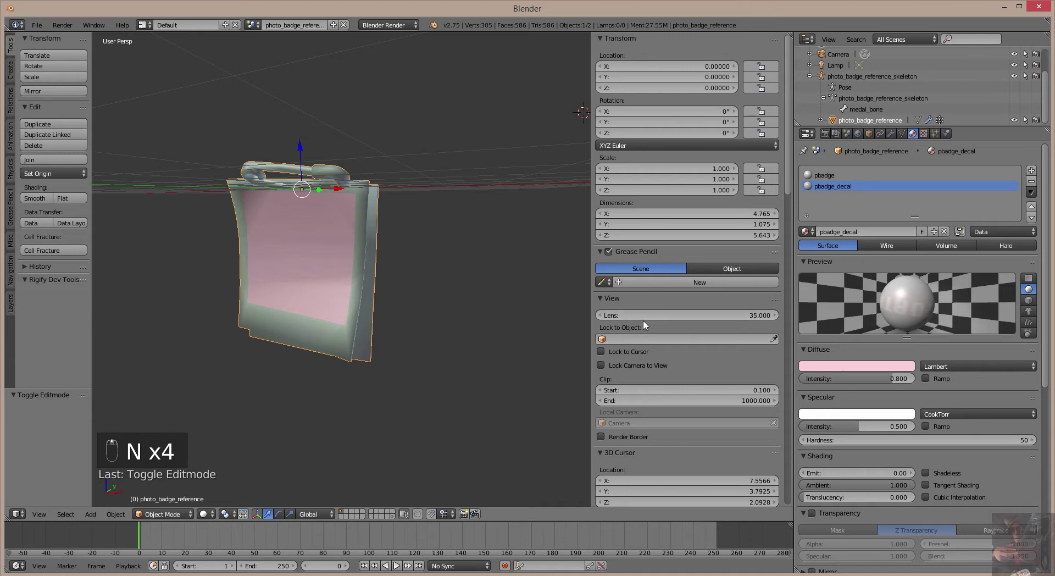
{"action": "scroll", "coordinate": [646, 325], "scroll_direction": "down", "scroll_amount": 8}
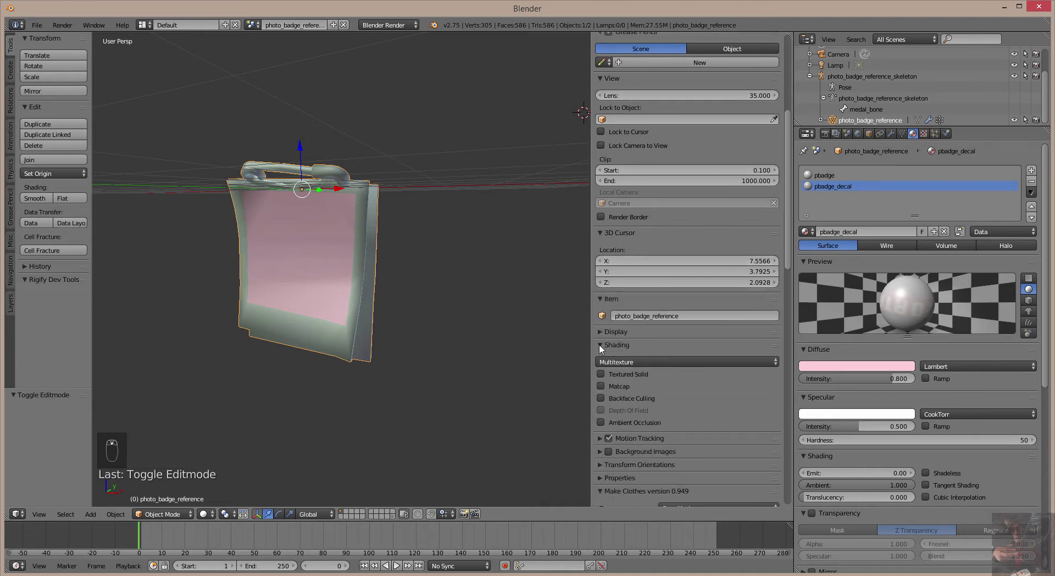
{"action": "left_click", "coordinate": [601, 374]}
{"action": "mouse_move", "coordinate": [348, 296]}
{"action": "middle_mouse_down"}
{"action": "mouse_move", "coordinate": [457, 292]}
{"action": "mouse_move", "coordinate": [361, 297]}
{"action": "middle_mouse_up"}
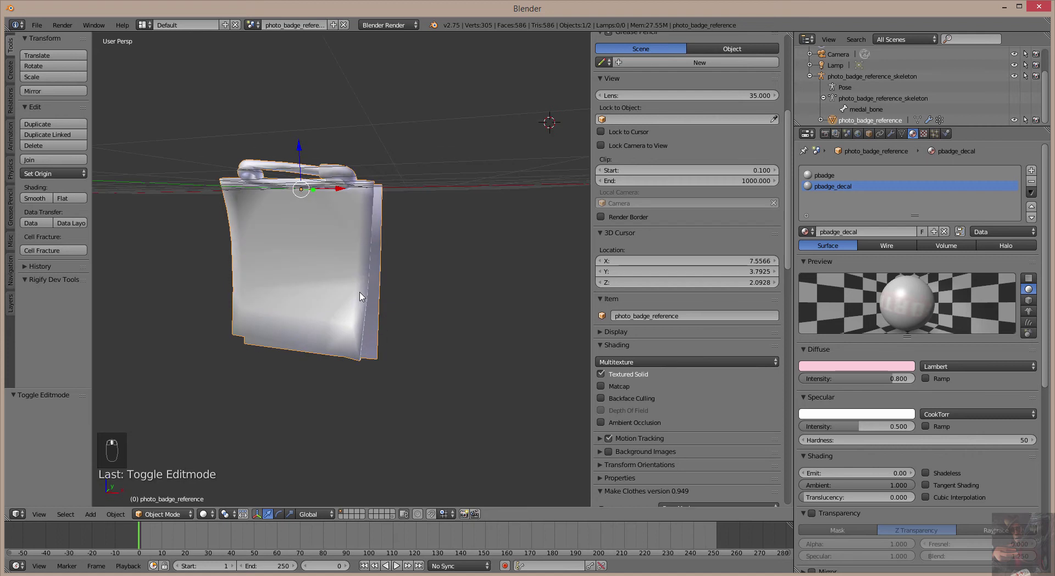
Step: Lighten the diffuse color of the pbadge_decal material to a very pale, nearly white pink
{"action": "left_click", "coordinate": [835, 366]}
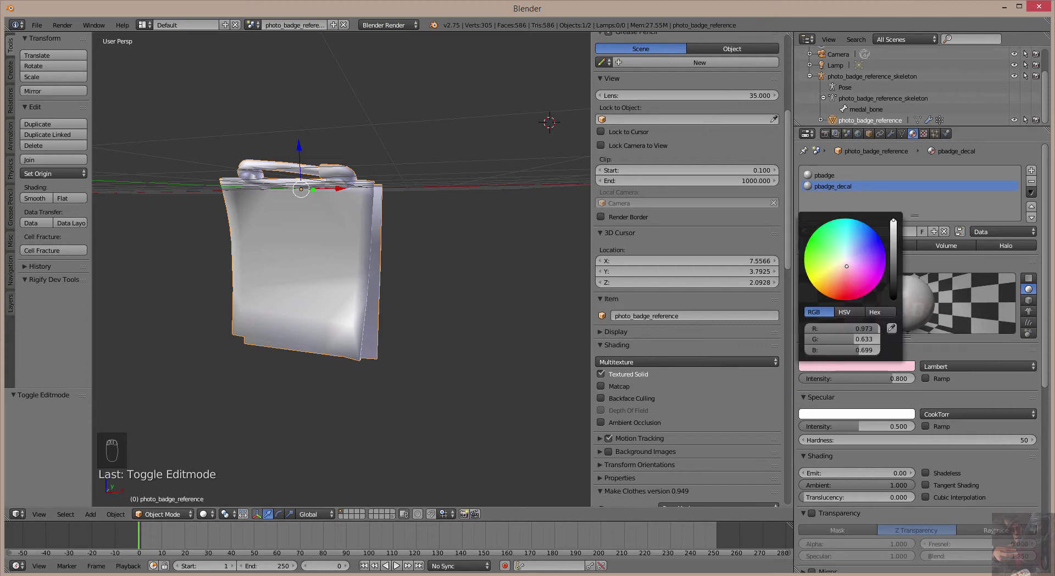
{"action": "mouse_move", "coordinate": [847, 267]}
{"action": "left_mouse_down"}
{"action": "mouse_move", "coordinate": [848, 300]}
{"action": "mouse_move", "coordinate": [846, 261]}
{"action": "left_mouse_up"}
{"action": "middle_click_drag", "start_coordinate": [505, 215], "coordinate": [330, 250]}
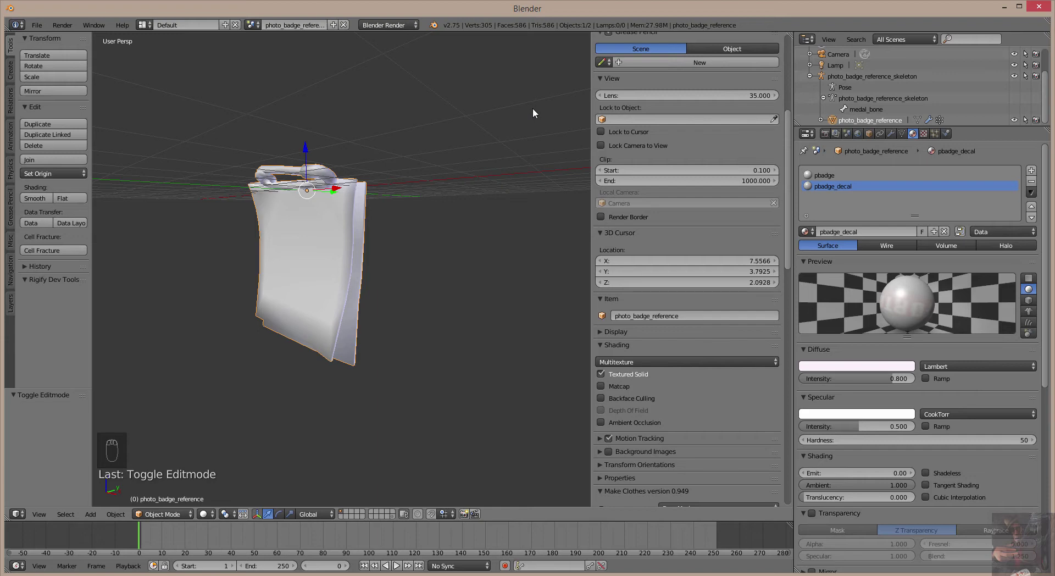
Step: Hide the properties region, split the 3D view vertically into two areas, and change one to a UV/Image Editor
{"action": "key", "text": "n"}
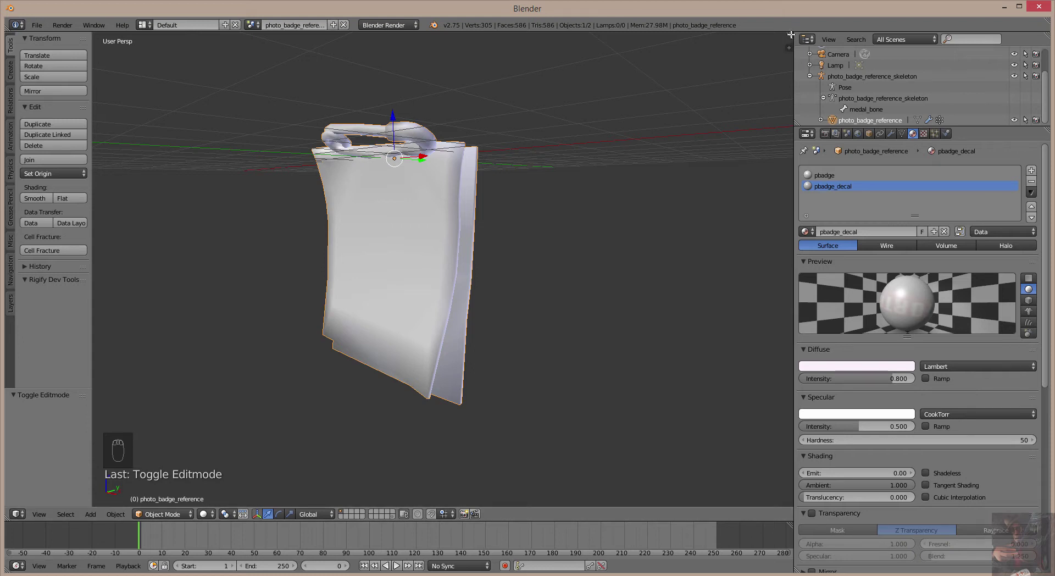
{"action": "left_click_drag", "start_coordinate": [791, 34], "coordinate": [424, 46]}
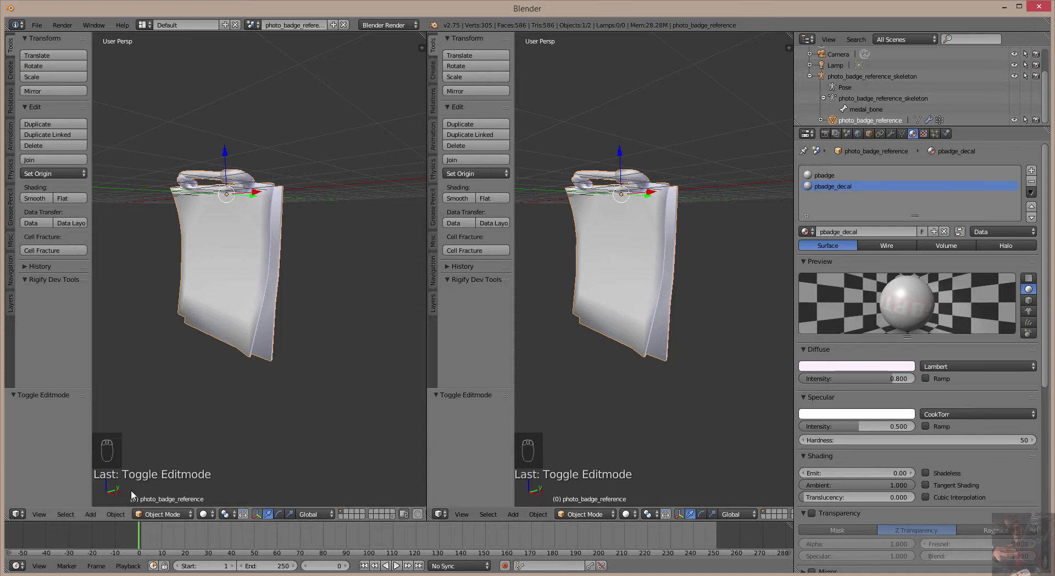
{"action": "left_click", "coordinate": [440, 514]}
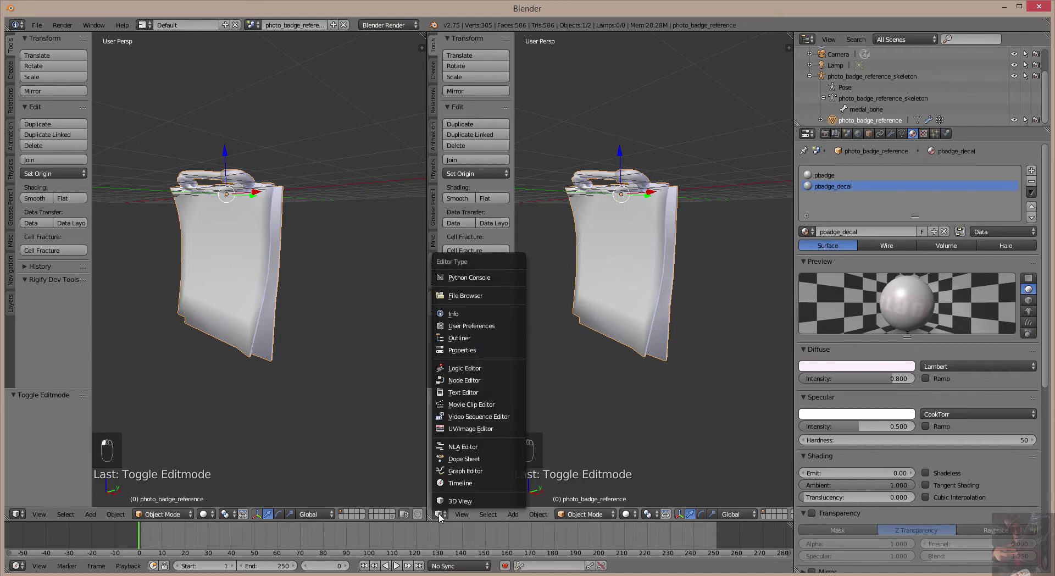
{"action": "left_click", "coordinate": [461, 429]}
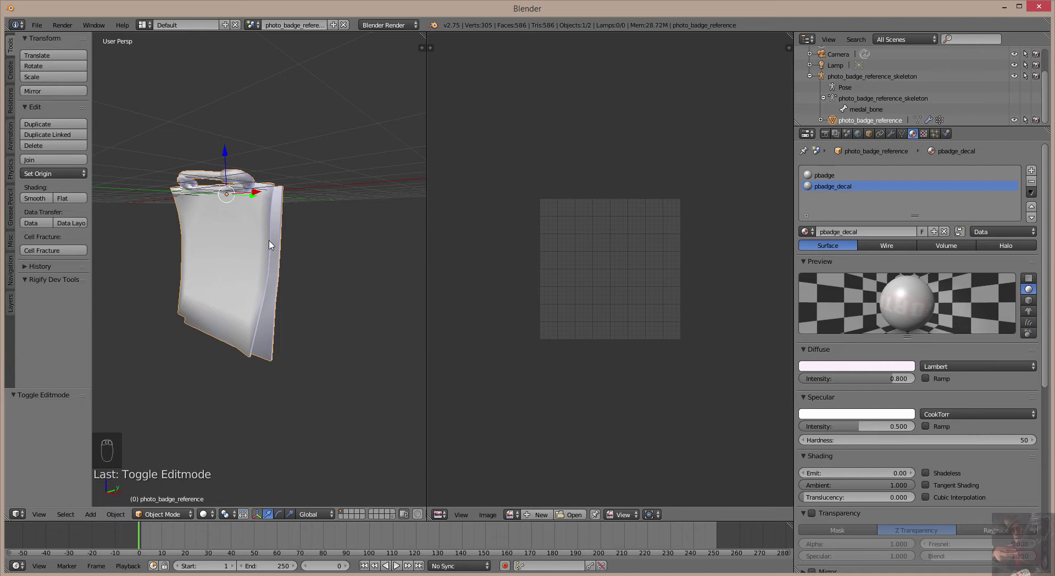
Step: Enter Edit Mode on the badge mesh, select all faces assigned to the pbadge material, and check that material's texture
{"action": "key", "text": "Tab"}
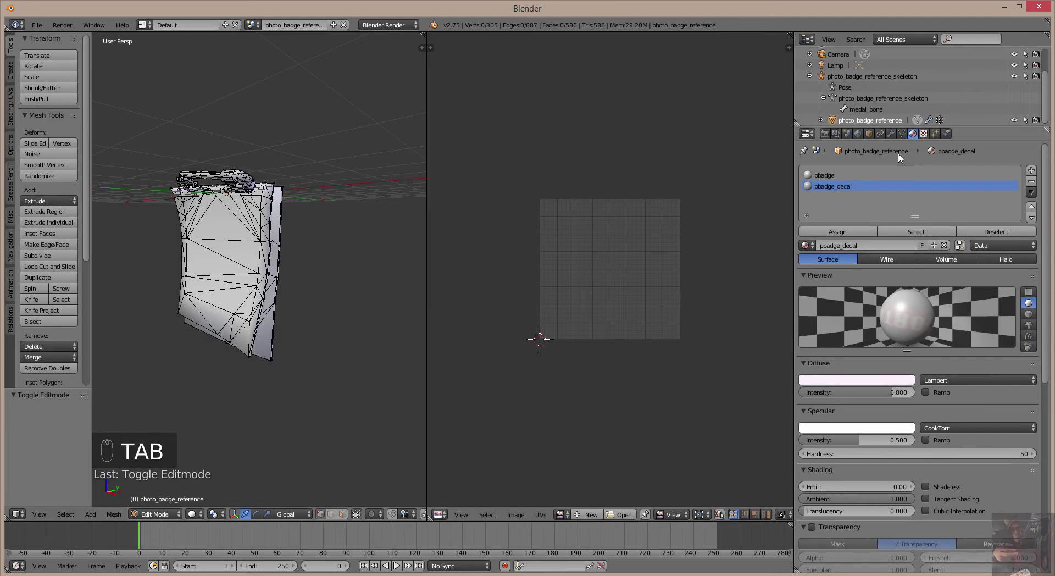
{"action": "left_click", "coordinate": [832, 175]}
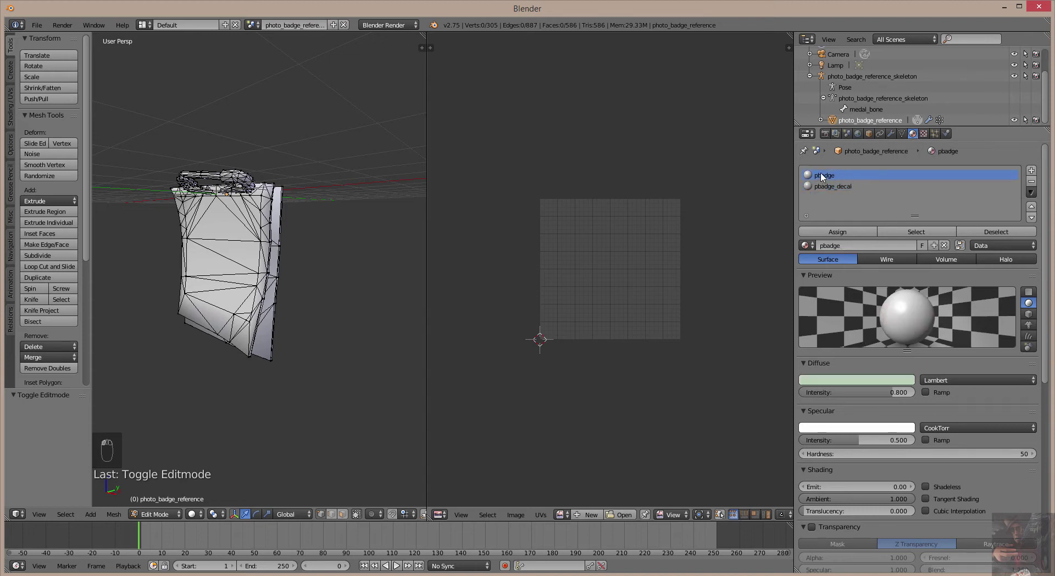
{"action": "left_click", "coordinate": [928, 234]}
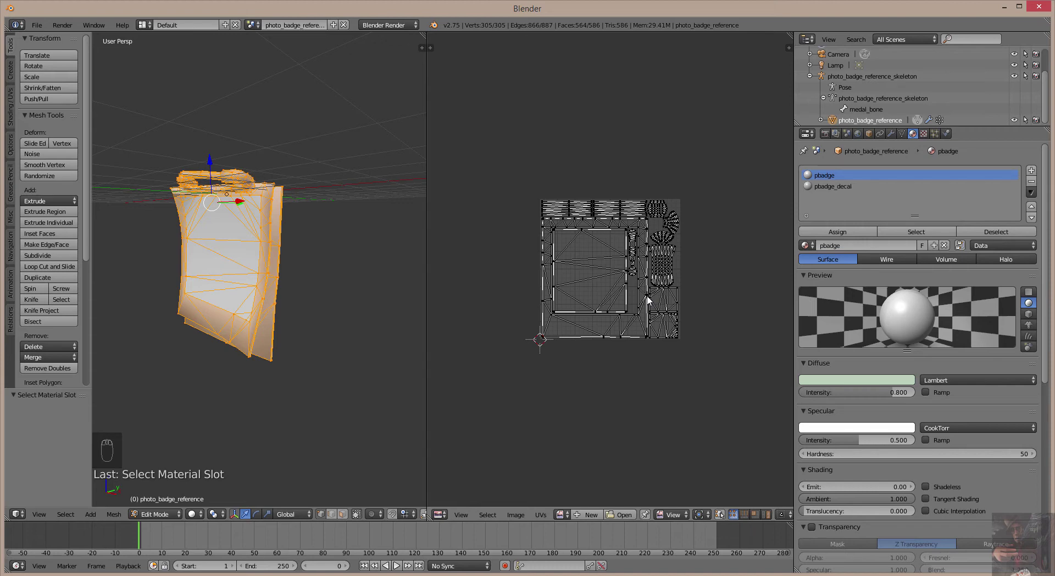
{"action": "scroll", "coordinate": [647, 299], "scroll_direction": "up", "scroll_amount": 3}
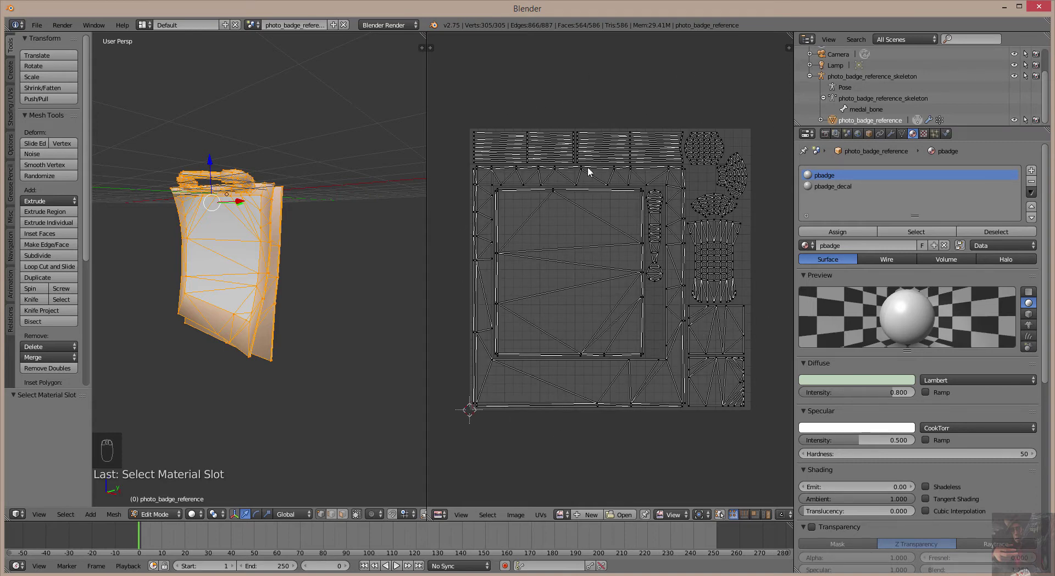
{"action": "left_click", "coordinate": [924, 134]}
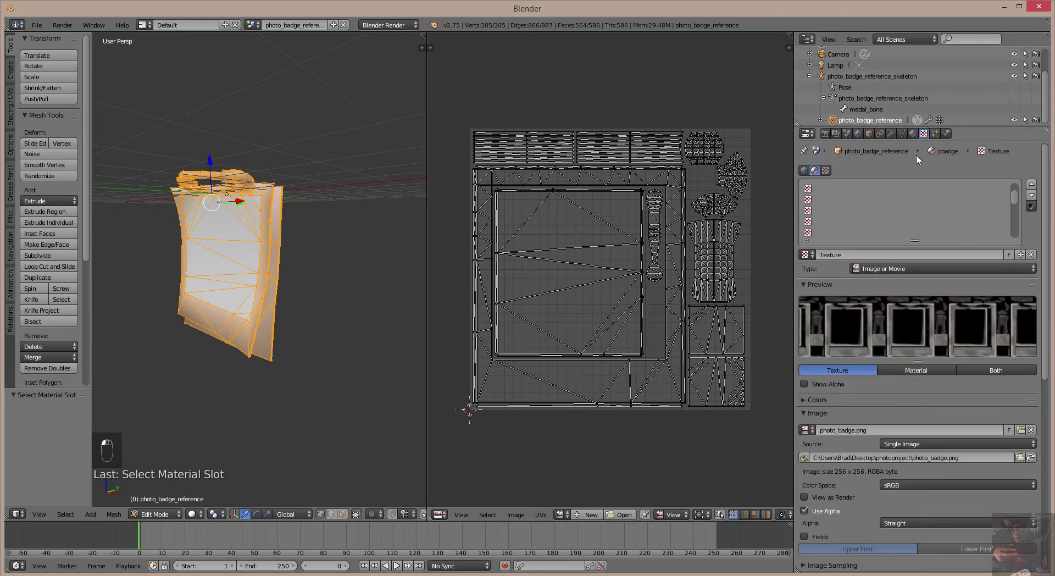
{"action": "left_click", "coordinate": [912, 133]}
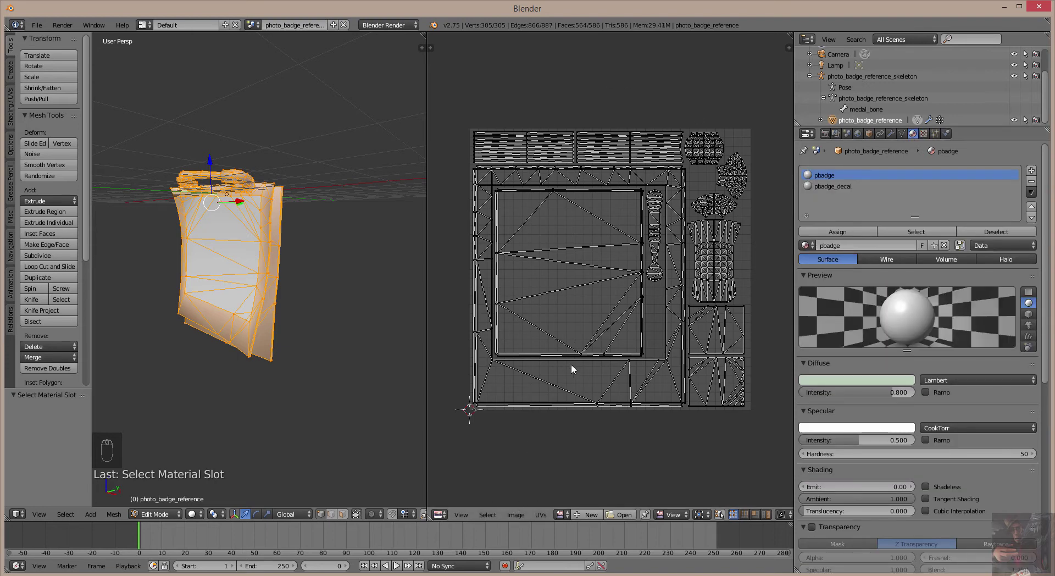
Step: Assign the photo_badge.png image to the selected faces' UVs and inspect the textured badge in Object Mode
{"action": "left_click", "coordinate": [566, 513]}
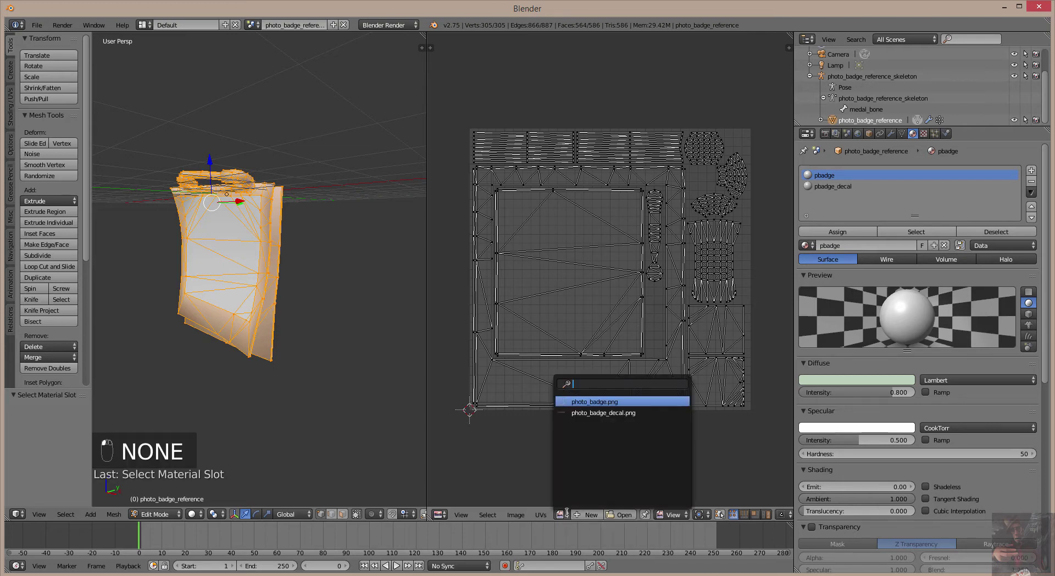
{"action": "left_click", "coordinate": [595, 401]}
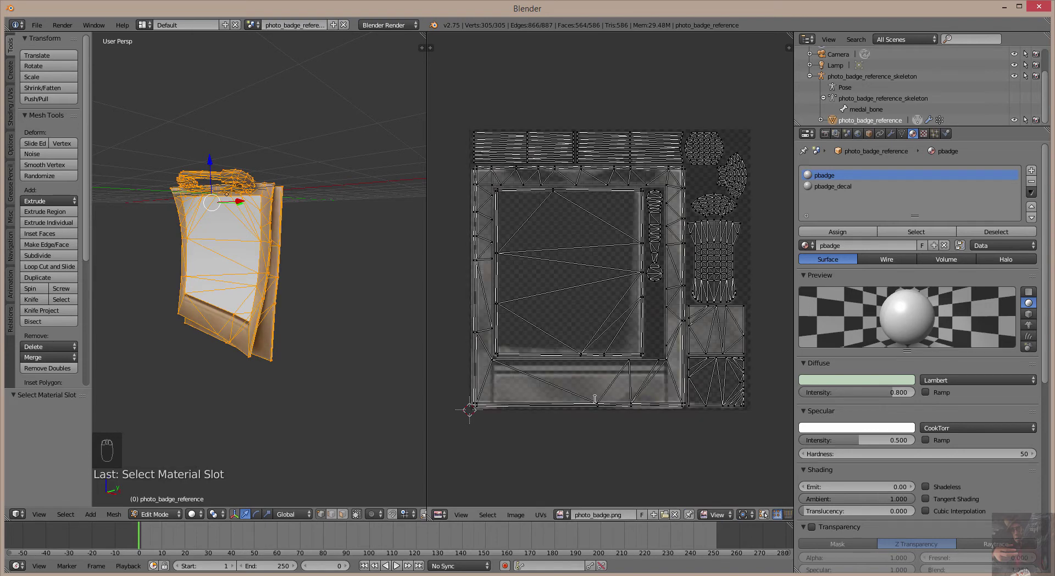
{"action": "mouse_move", "coordinate": [277, 318]}
{"action": "middle_mouse_down"}
{"action": "mouse_move", "coordinate": [275, 279]}
{"action": "mouse_move", "coordinate": [339, 320]}
{"action": "mouse_move", "coordinate": [235, 322]}
{"action": "mouse_move", "coordinate": [270, 324]}
{"action": "middle_mouse_up"}
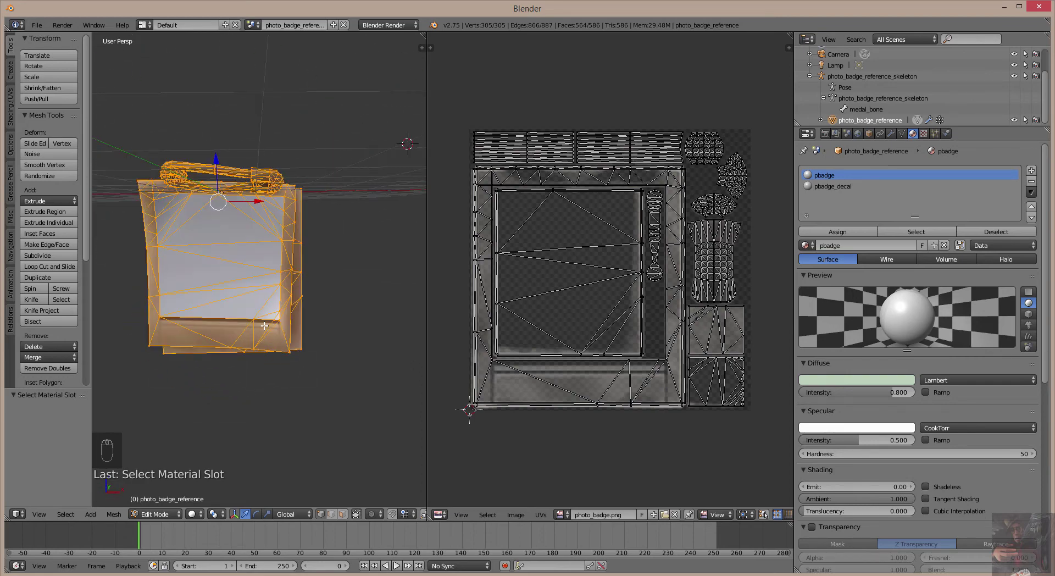
{"action": "key", "text": "Tab"}
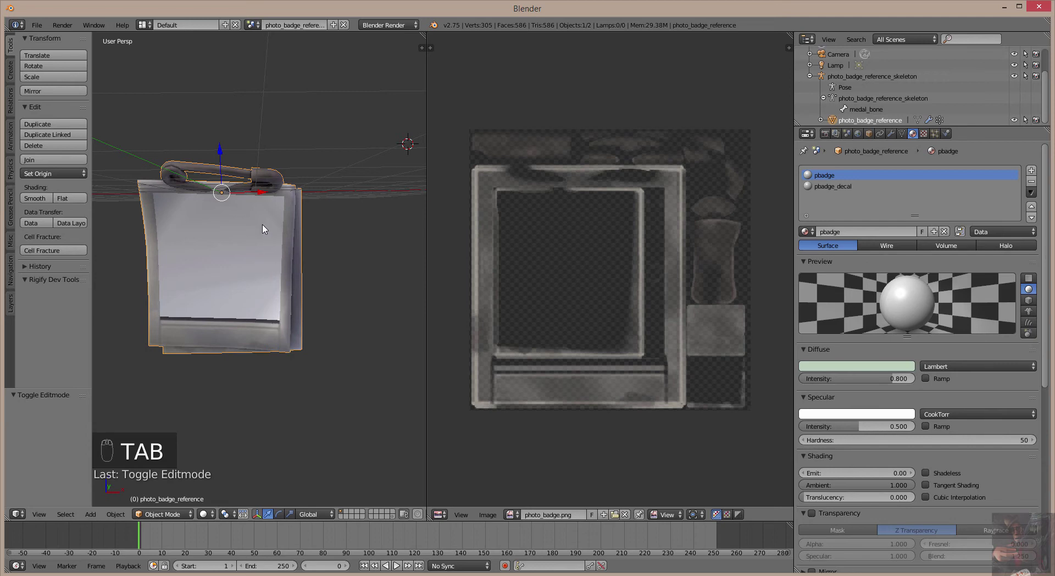
{"action": "scroll", "coordinate": [262, 228], "scroll_direction": "up", "scroll_amount": 3}
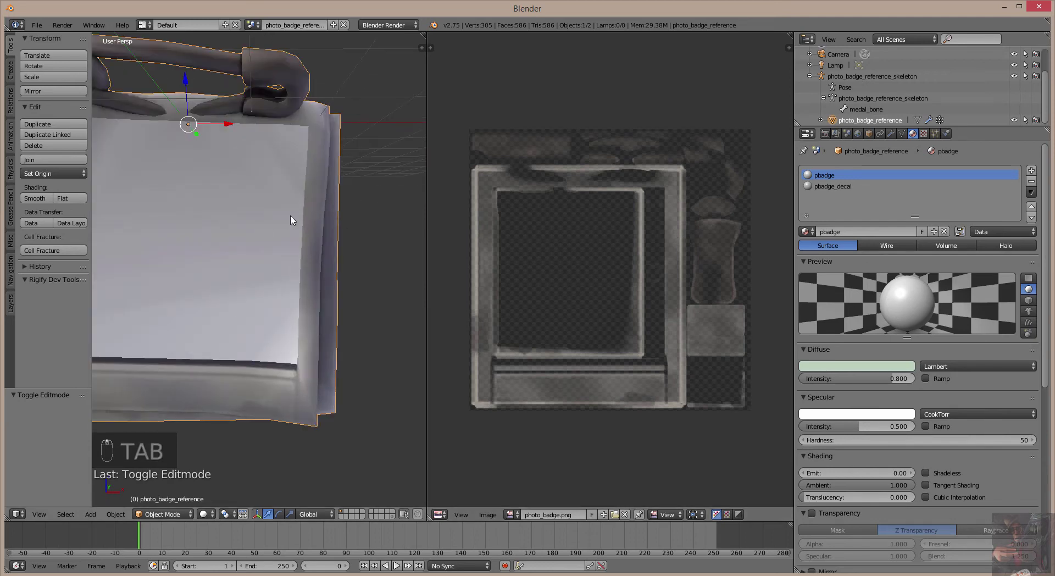
{"action": "scroll", "coordinate": [292, 219], "scroll_direction": "down", "scroll_amount": 3}
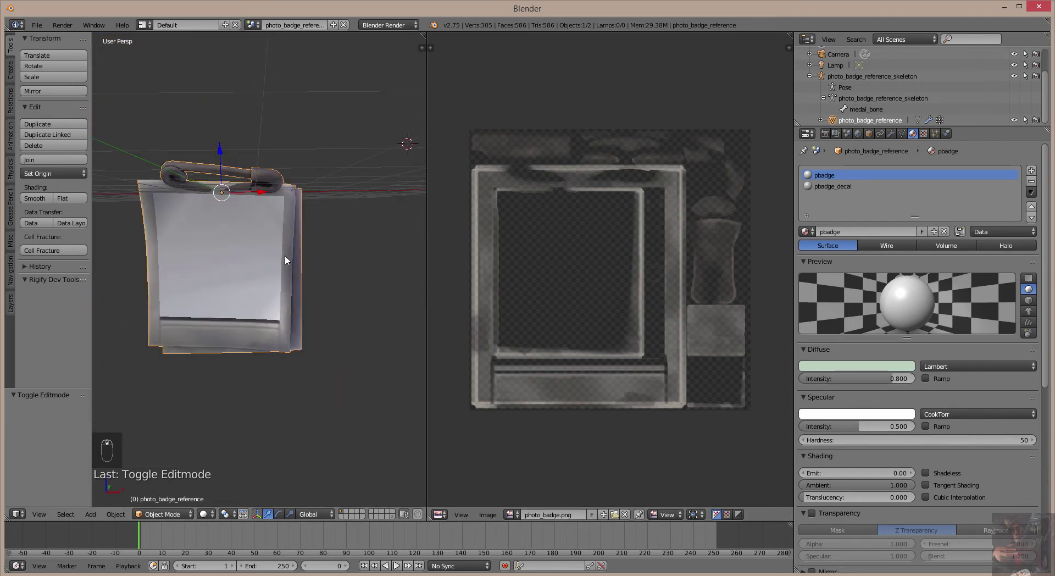
{"action": "mouse_move", "coordinate": [284, 260]}
{"action": "middle_mouse_down"}
{"action": "mouse_move", "coordinate": [250, 258]}
{"action": "mouse_move", "coordinate": [290, 226]}
{"action": "mouse_move", "coordinate": [306, 294]}
{"action": "mouse_move", "coordinate": [266, 263]}
{"action": "mouse_move", "coordinate": [269, 254]}
{"action": "middle_mouse_up"}
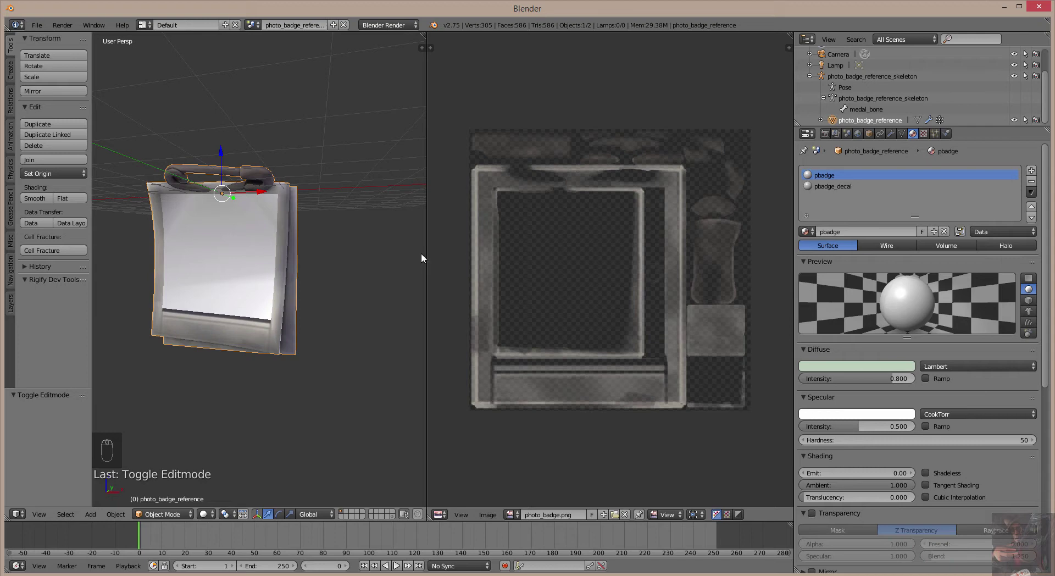
Step: Return the badge mesh to Edit Mode, deselect the pbadge material's faces, and clear the remaining selection
{"action": "key", "text": "Tab"}
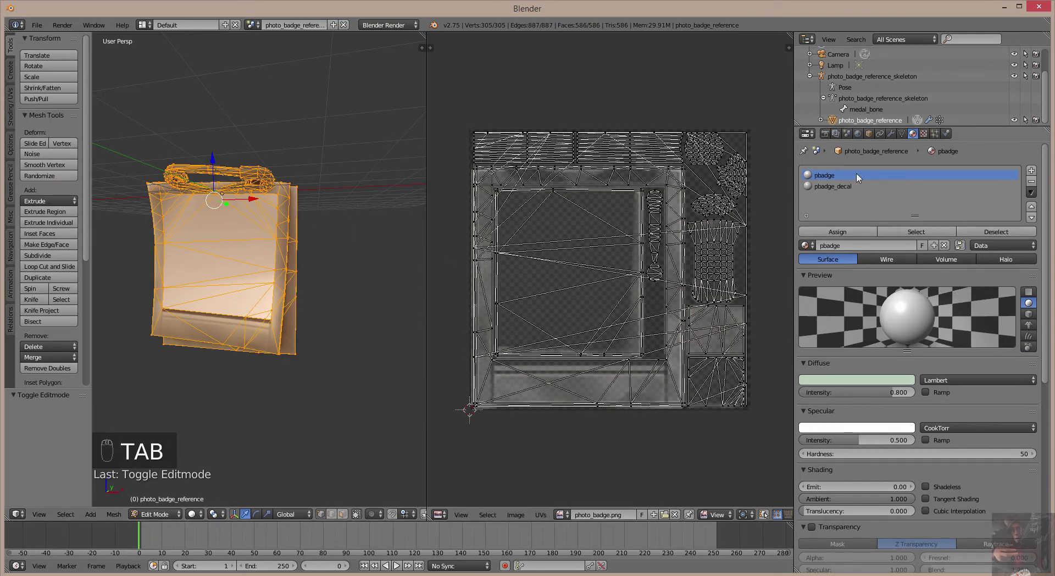
{"action": "left_click", "coordinate": [995, 231]}
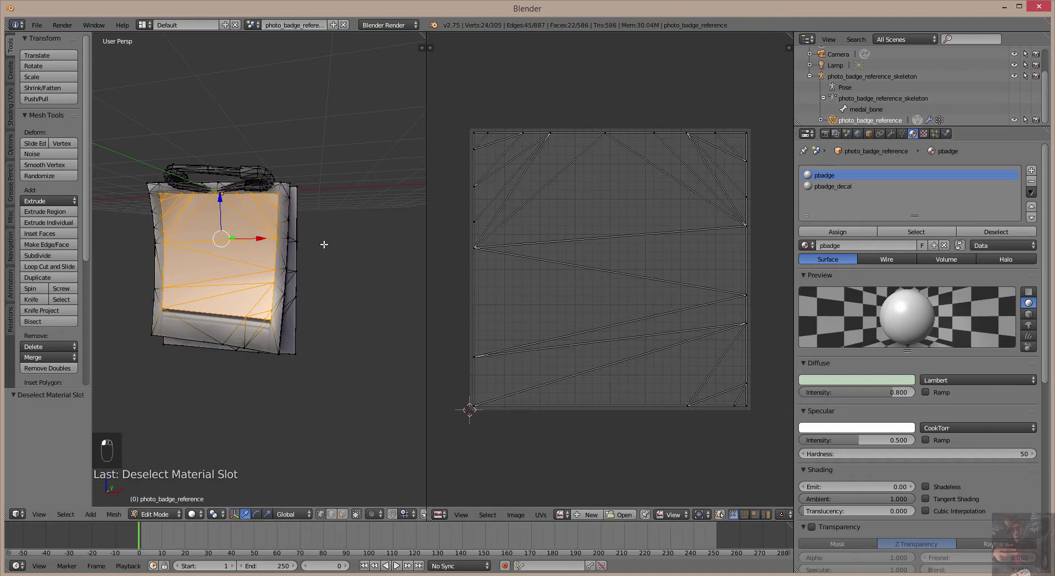
{"action": "scroll", "coordinate": [325, 243], "scroll_direction": "up", "scroll_amount": 1}
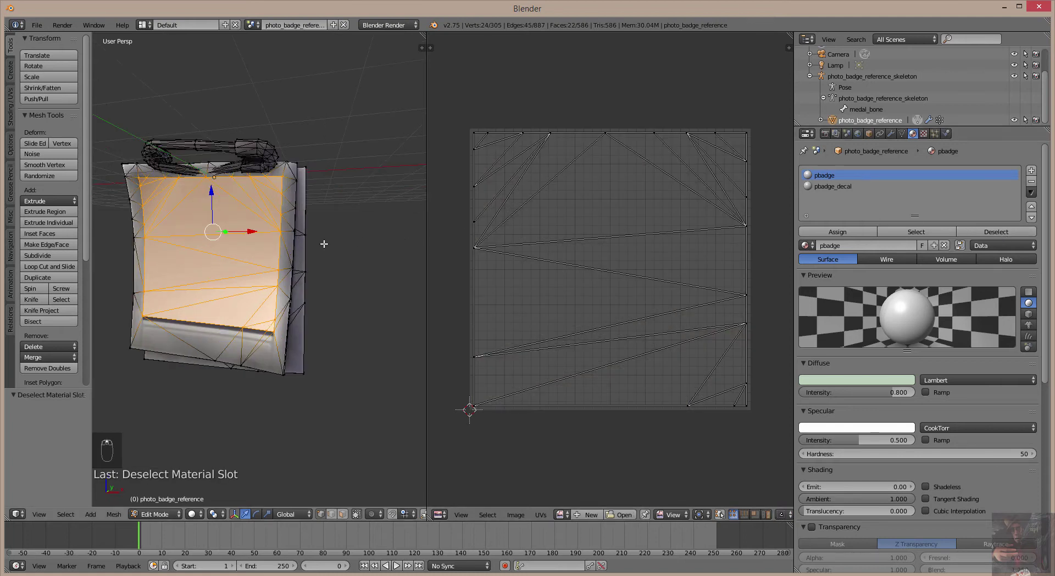
{"action": "key", "text": "a"}
{"action": "key", "text": "a"}
{"action": "key", "text": "a"}
{"action": "key", "text": "a"}
{"action": "key", "text": "a"}
{"action": "key", "text": "a"}
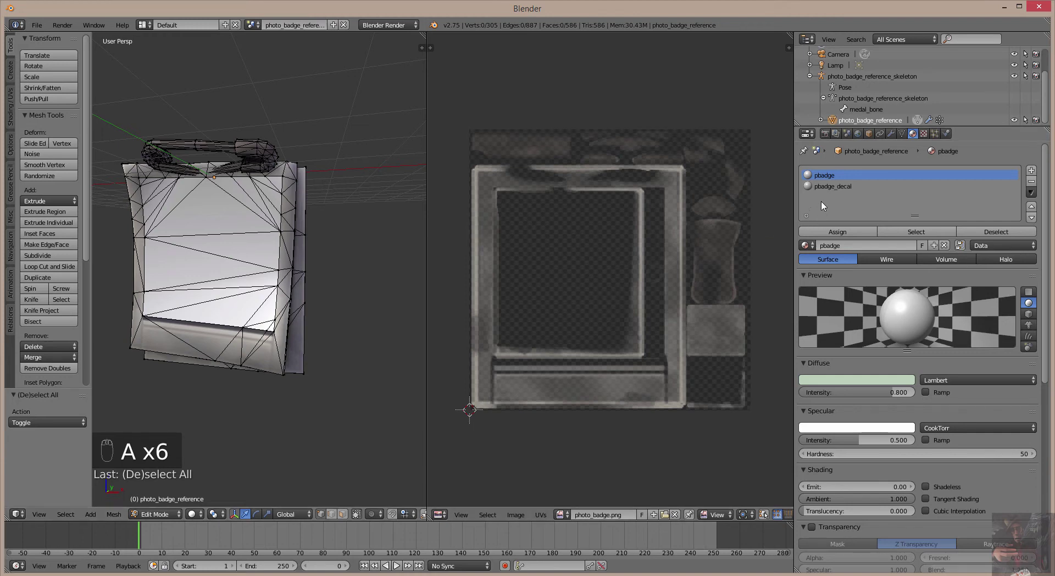
Step: Assign the photo_badge_decal.png image to the UVs of the pbadge_decal material's faces and return the badge to Object Mode
{"action": "left_click", "coordinate": [825, 188]}
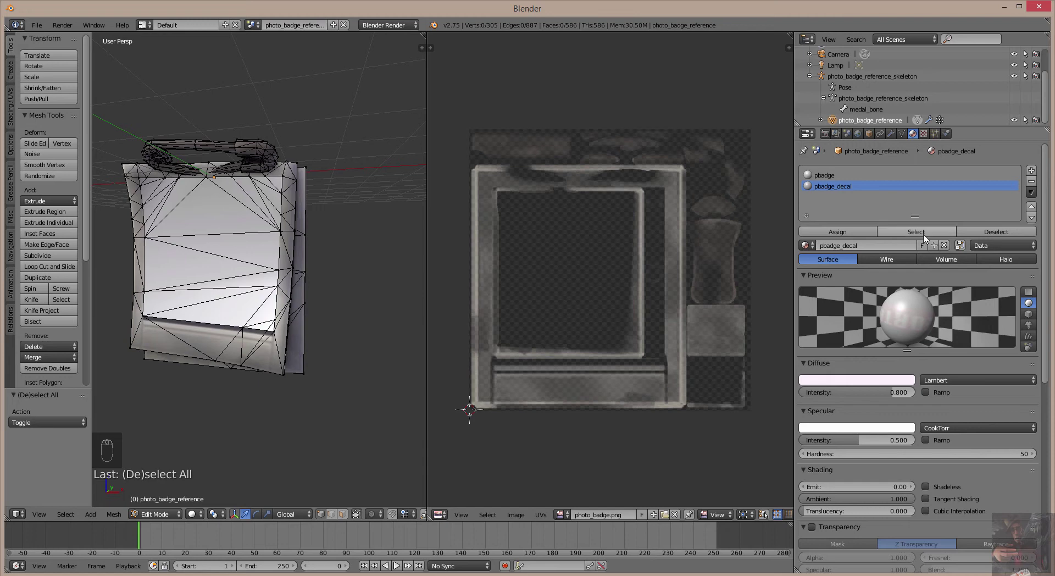
{"action": "left_click", "coordinate": [923, 233]}
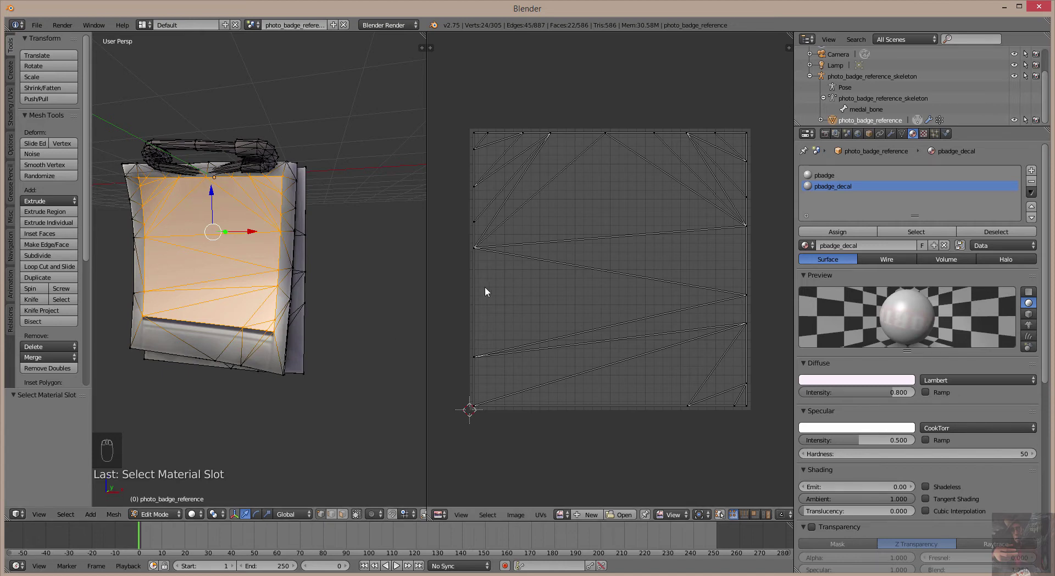
{"action": "left_click", "coordinate": [566, 514]}
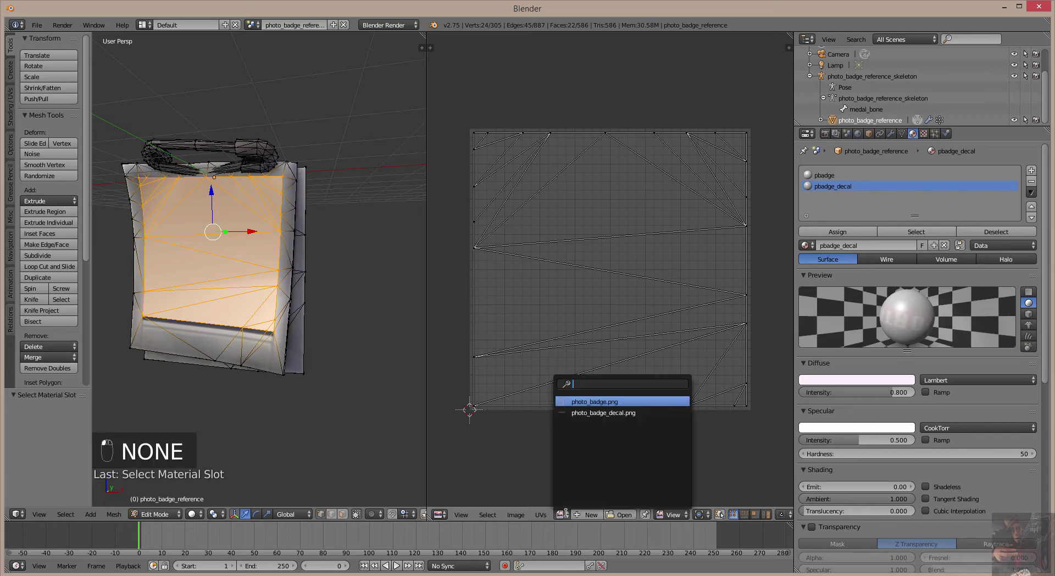
{"action": "left_click", "coordinate": [598, 413]}
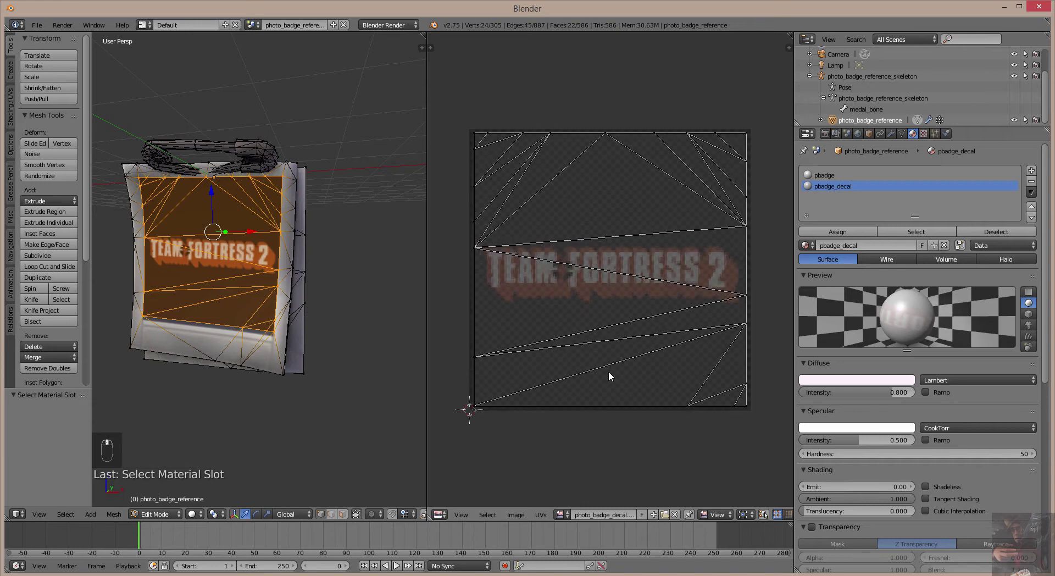
{"action": "middle_click_drag", "start_coordinate": [334, 339], "coordinate": [358, 311]}
{"action": "key", "text": "Tab"}
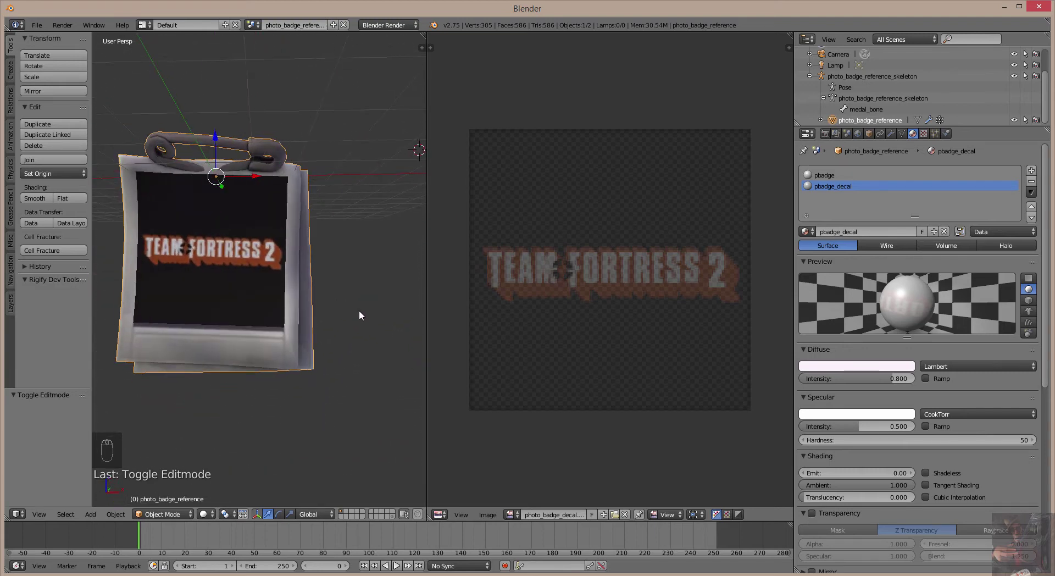
Step: Inspect the textured badge from different angles and set the 3D viewport to a front orthographic view
{"action": "scroll", "coordinate": [264, 276], "scroll_direction": "down", "scroll_amount": 4}
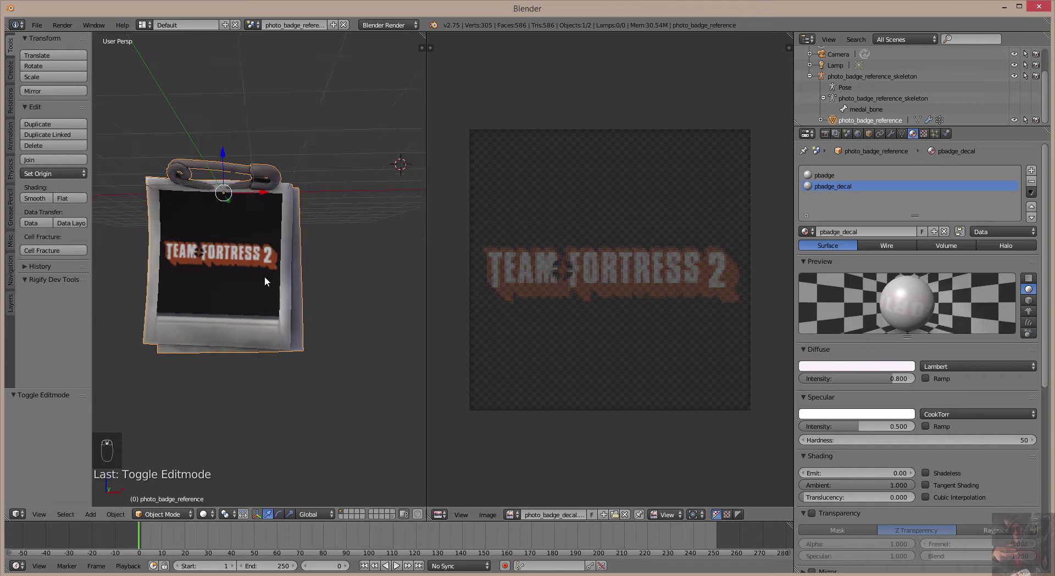
{"action": "middle_click_drag", "start_coordinate": [327, 238], "coordinate": [254, 216]}
{"action": "scroll", "coordinate": [235, 296], "scroll_direction": "up", "scroll_amount": 3}
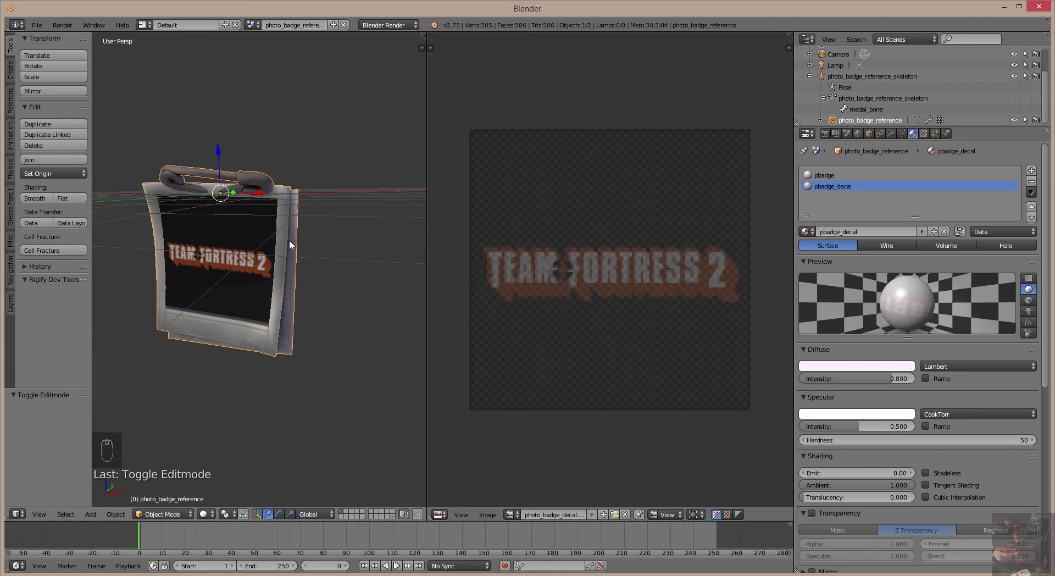
{"action": "key", "text": "KP_1"}
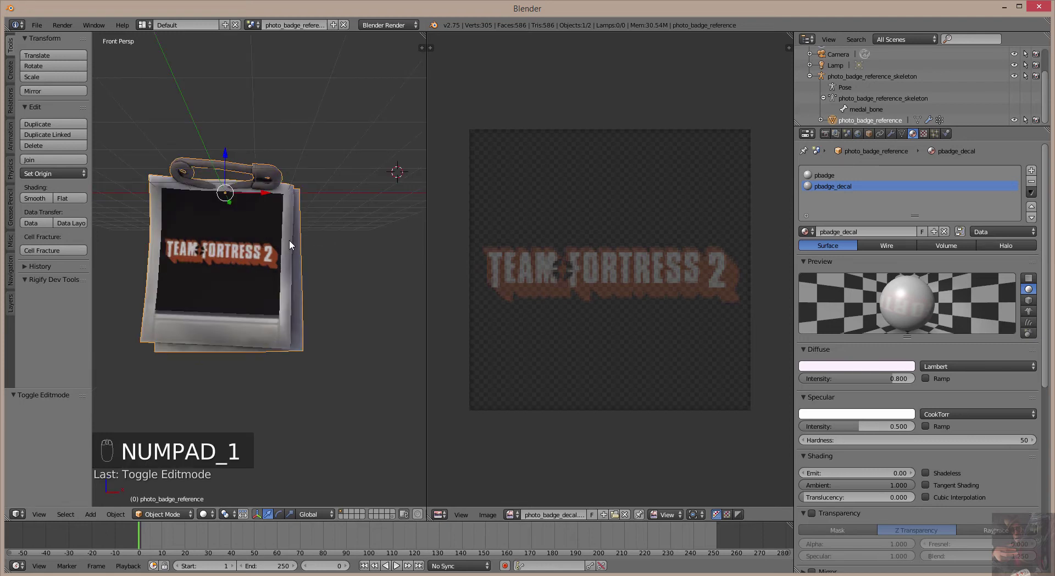
{"action": "key", "text": "KP_5"}
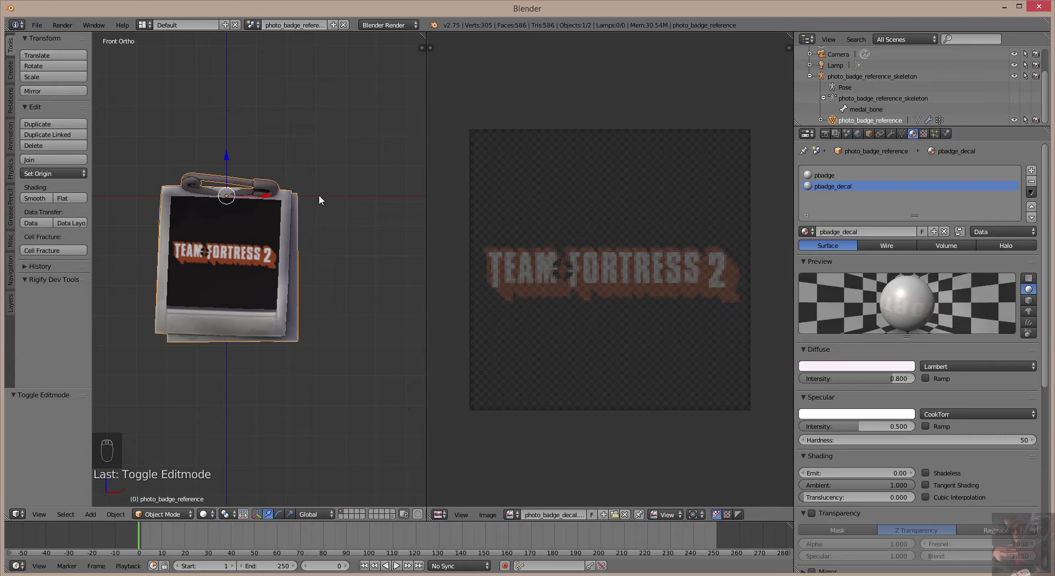
Step: Try raising the badge about 4.755 units along the global Z axis, examine it in right orthographic view, and undo the move
{"action": "left_click", "coordinate": [225, 156]}
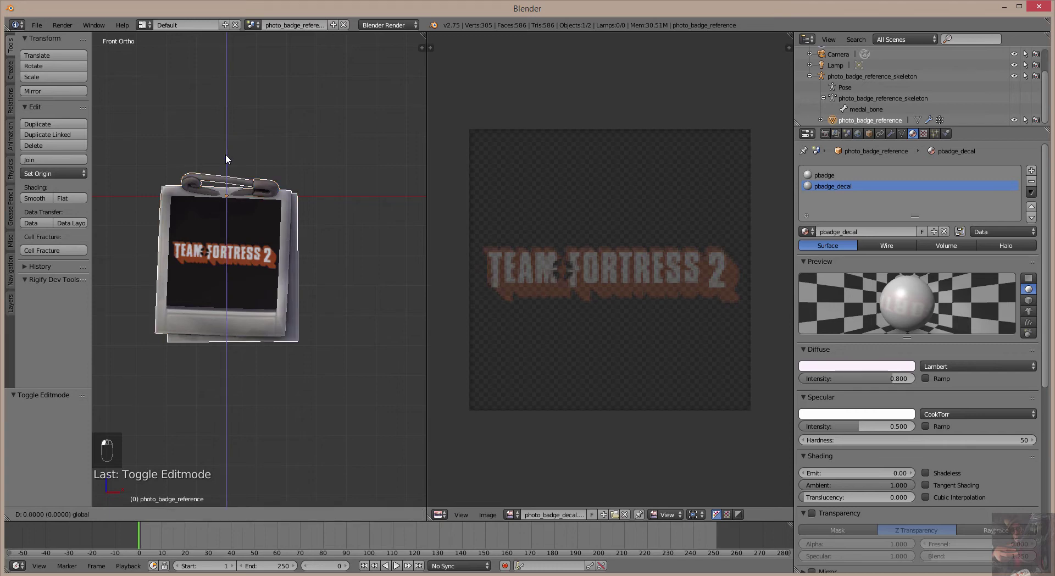
{"action": "left_click", "coordinate": [225, 154]}
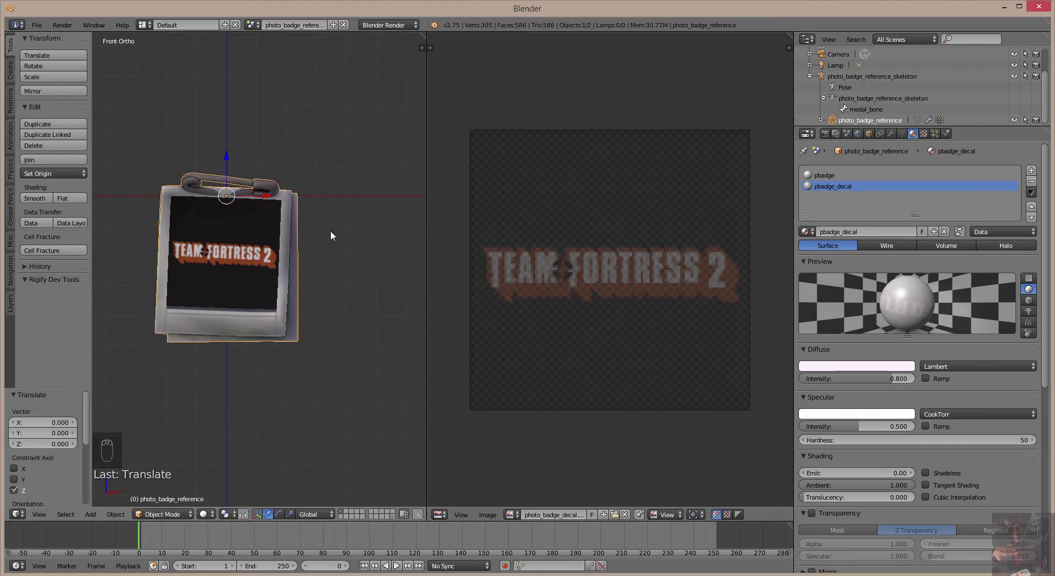
{"action": "key", "text": "g"}
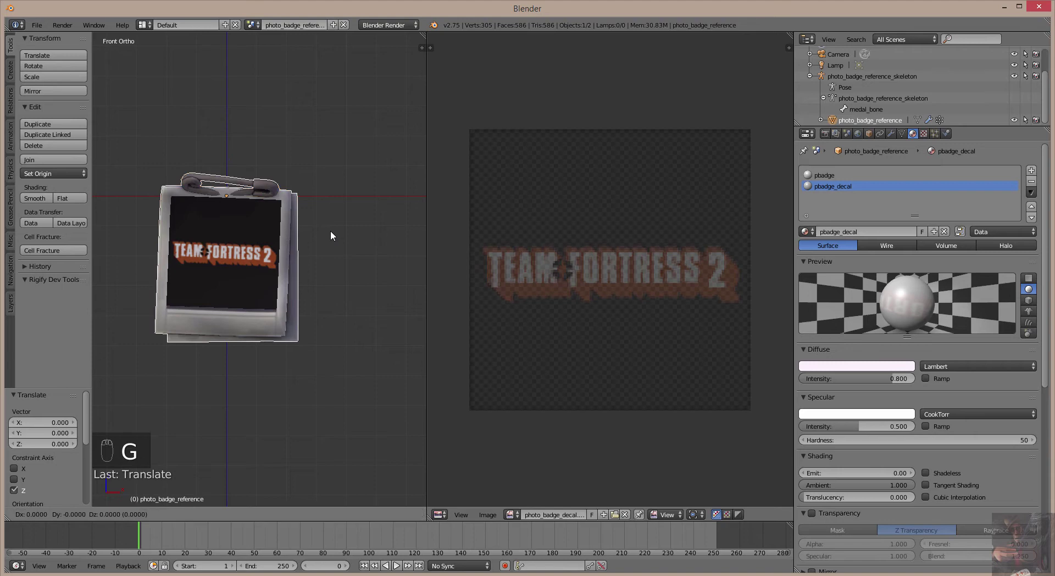
{"action": "key", "text": "z"}
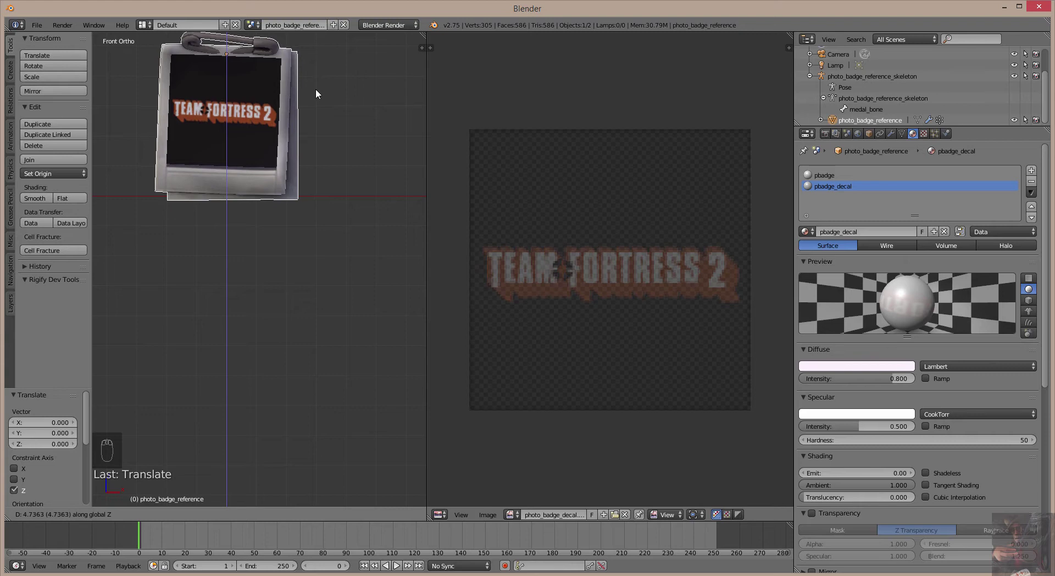
{"action": "left_click", "coordinate": [315, 88]}
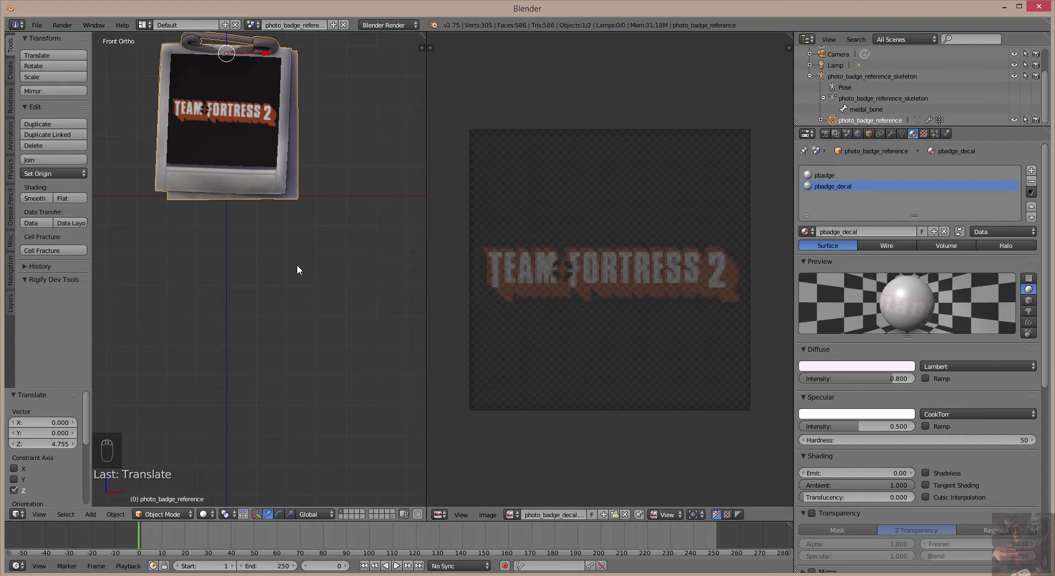
{"action": "key", "text": "KP_3"}
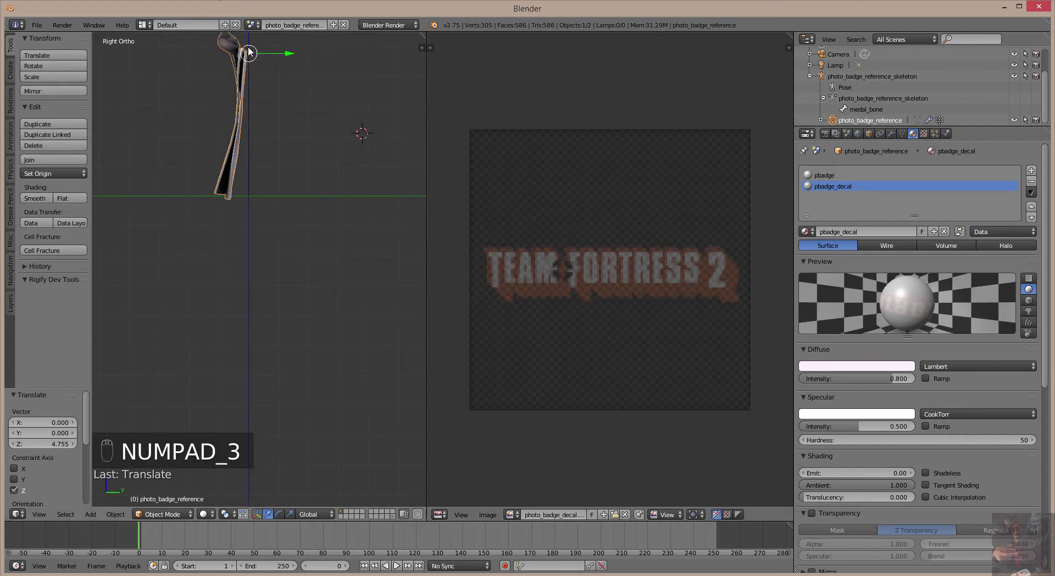
{"action": "scroll", "coordinate": [277, 101], "scroll_direction": "up", "scroll_amount": 1}
{"action": "middle_click_drag", "start_coordinate": [276, 101], "coordinate": [302, 291], "text": "shift"}
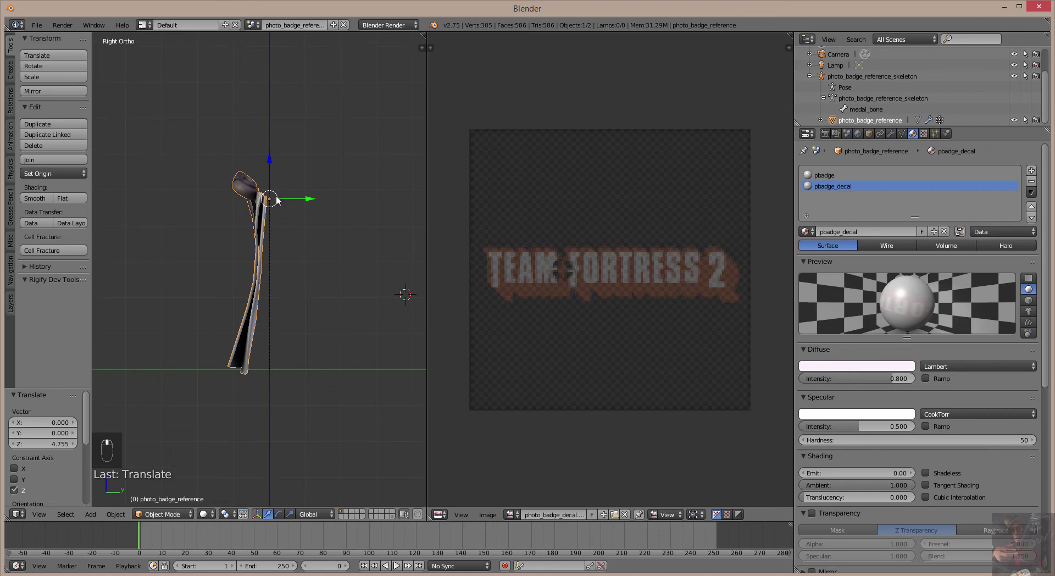
{"action": "scroll", "coordinate": [296, 115], "scroll_direction": "up", "scroll_amount": 4}
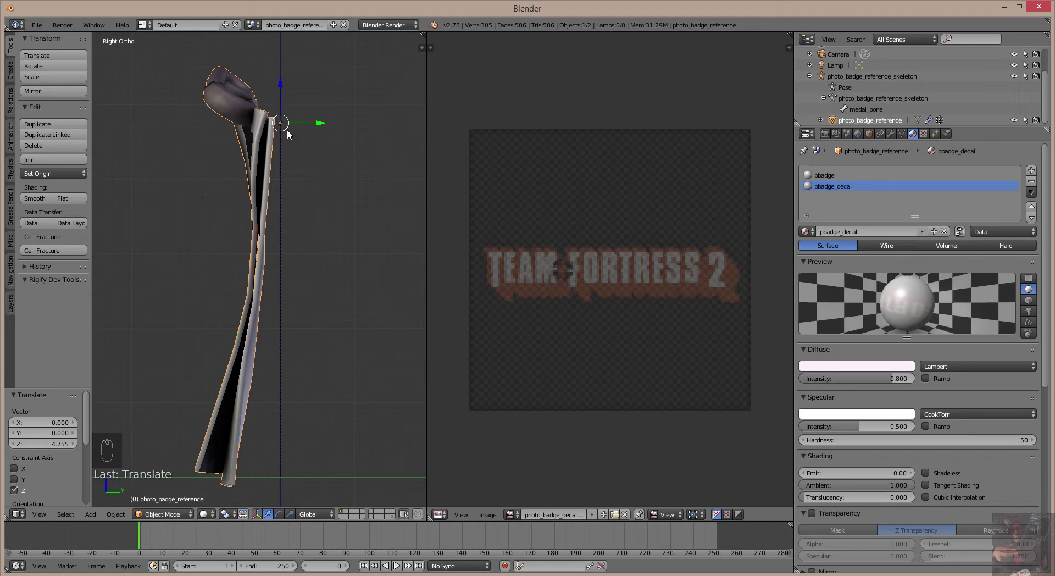
{"action": "scroll", "coordinate": [287, 130], "scroll_direction": "down", "scroll_amount": 4}
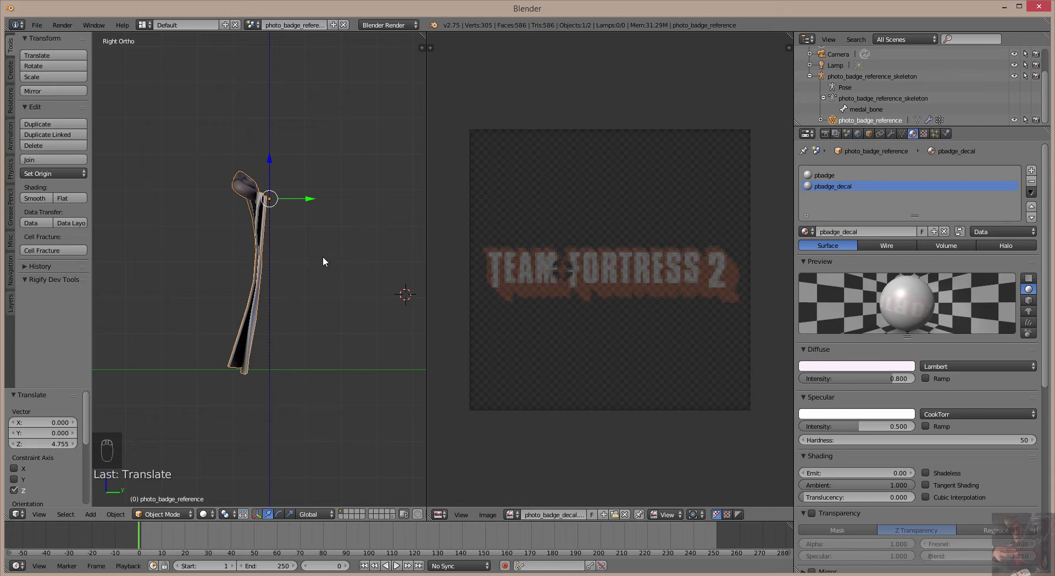
{"action": "key", "text": "ctrl+z"}
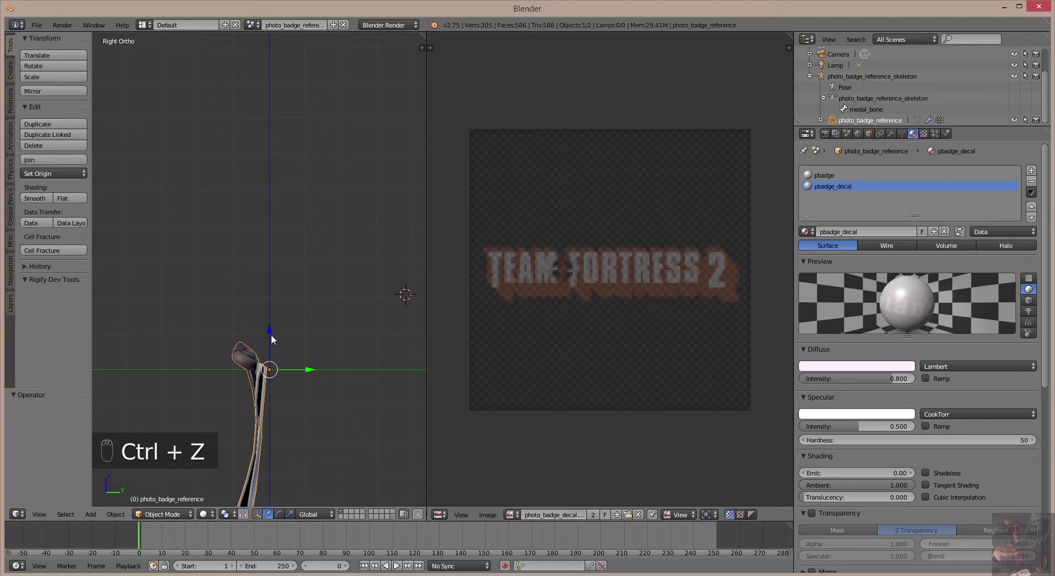
Step: Raise the badge about 4.712 units along Z to bring its lower edge to the ground line, and display its transform values
{"action": "left_click_drag", "start_coordinate": [269, 331], "coordinate": [276, 159]}
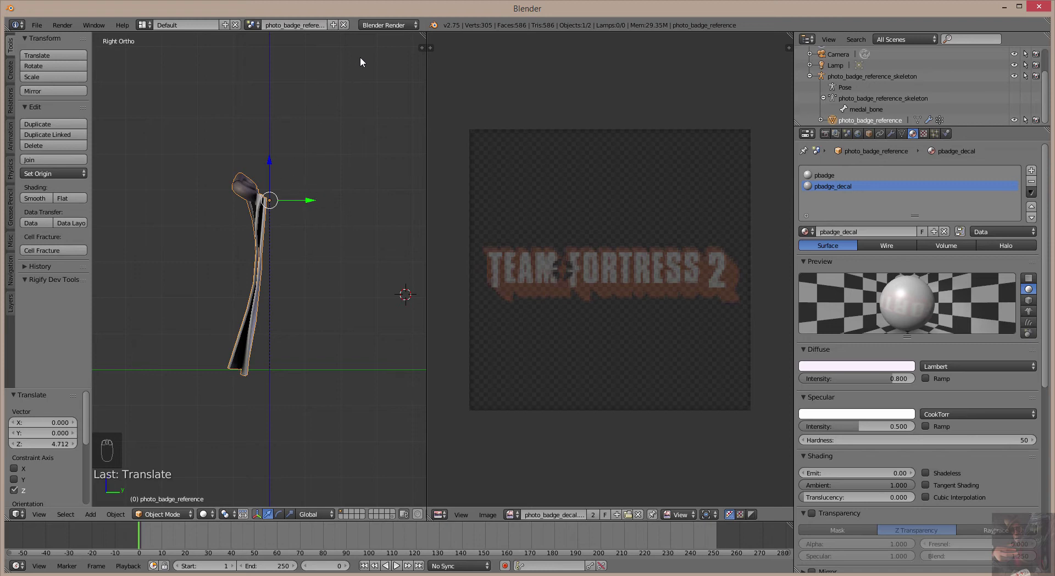
{"action": "left_click", "coordinate": [422, 48]}
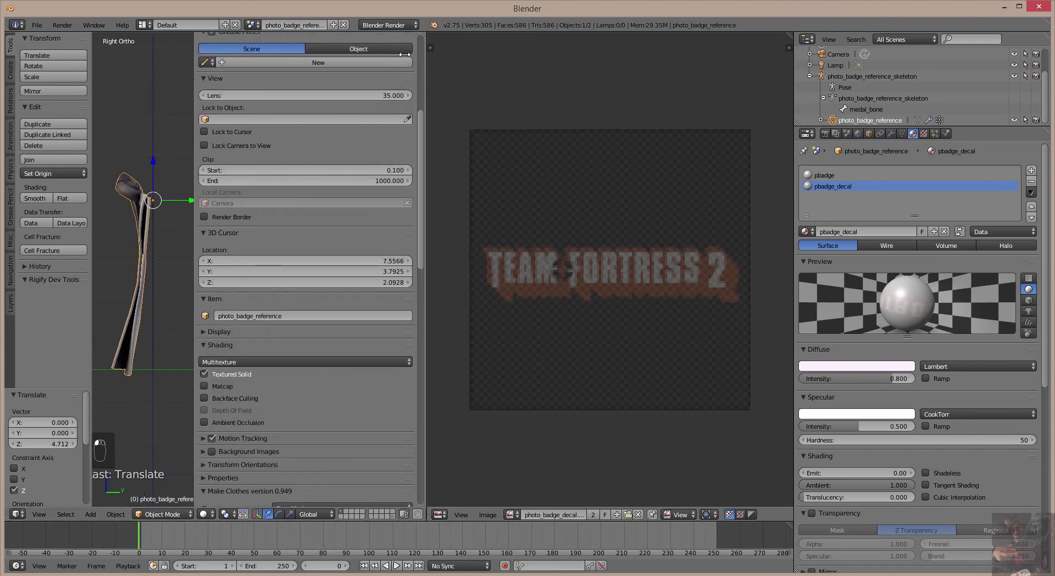
{"action": "left_click_drag", "start_coordinate": [405, 55], "coordinate": [444, 55]}
{"action": "scroll", "coordinate": [330, 164], "scroll_direction": "up", "scroll_amount": 6}
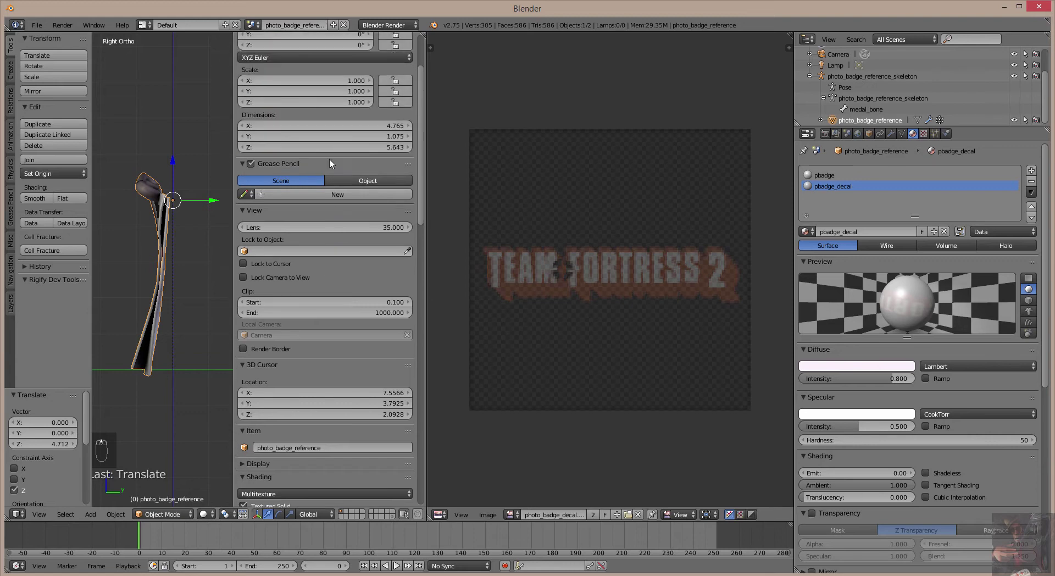
{"action": "scroll", "coordinate": [329, 164], "scroll_direction": "up", "scroll_amount": 4}
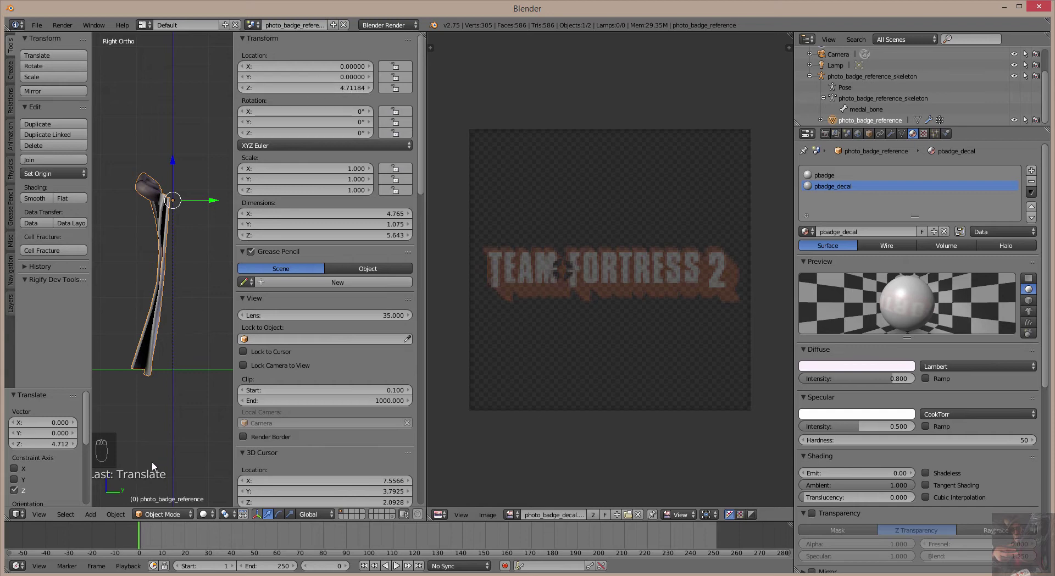
Step: Try applying the badge's location transform and undo it
{"action": "left_click", "coordinate": [114, 516]}
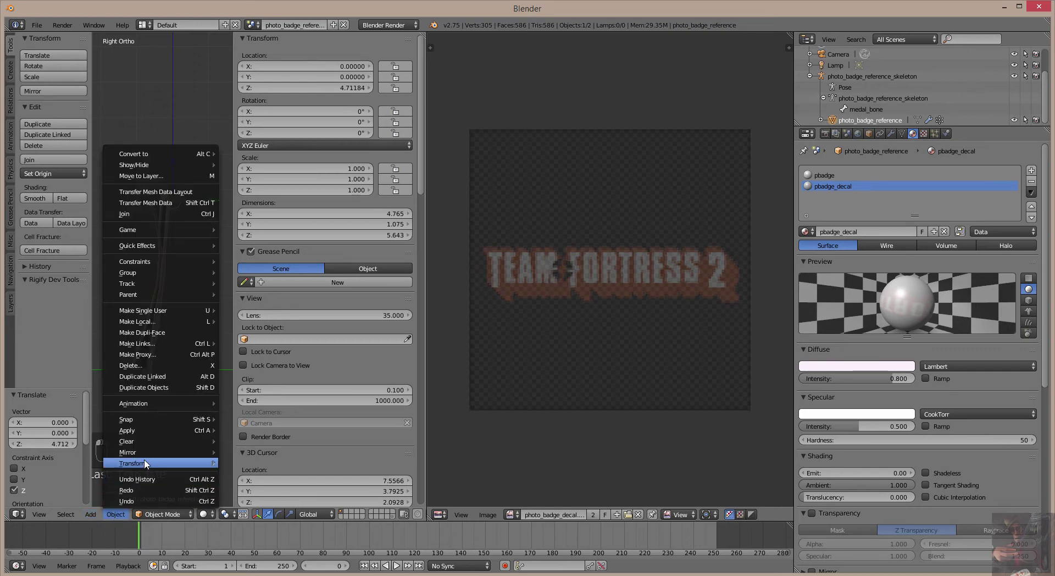
{"action": "mouse_move", "coordinate": [144, 431]}
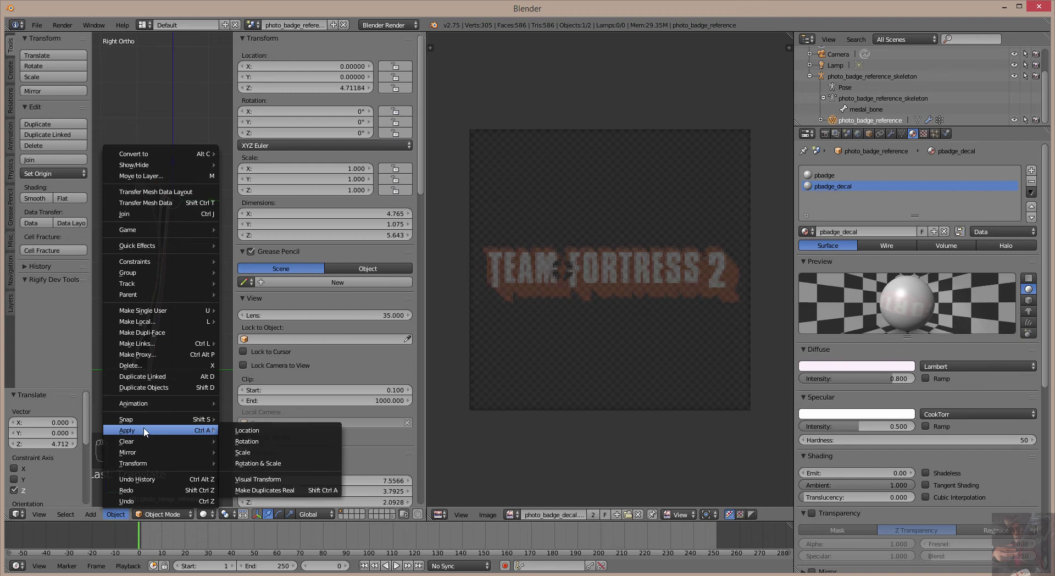
{"action": "left_click", "coordinate": [248, 433]}
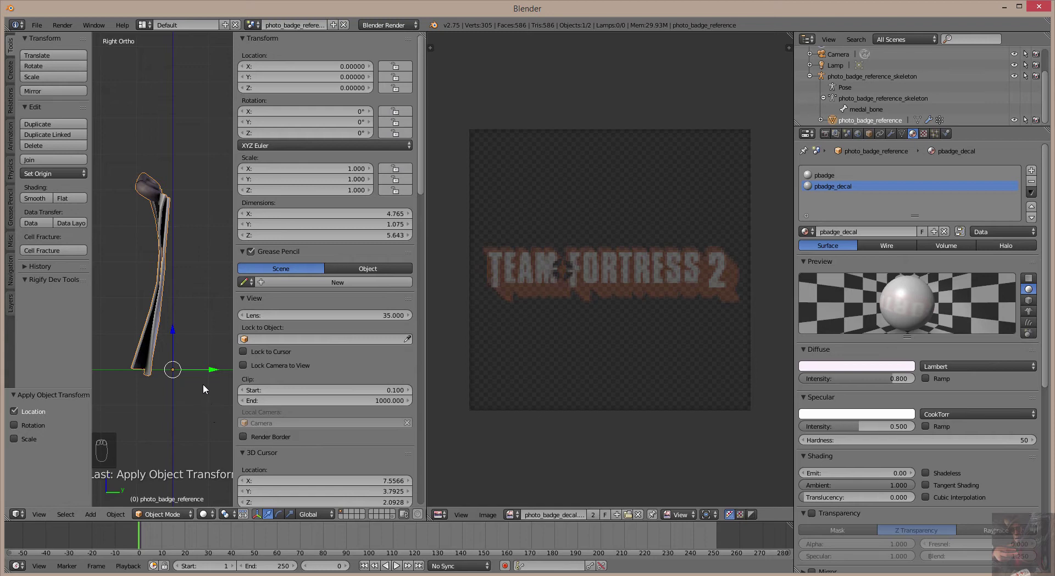
{"action": "key", "text": "ctrl+z"}
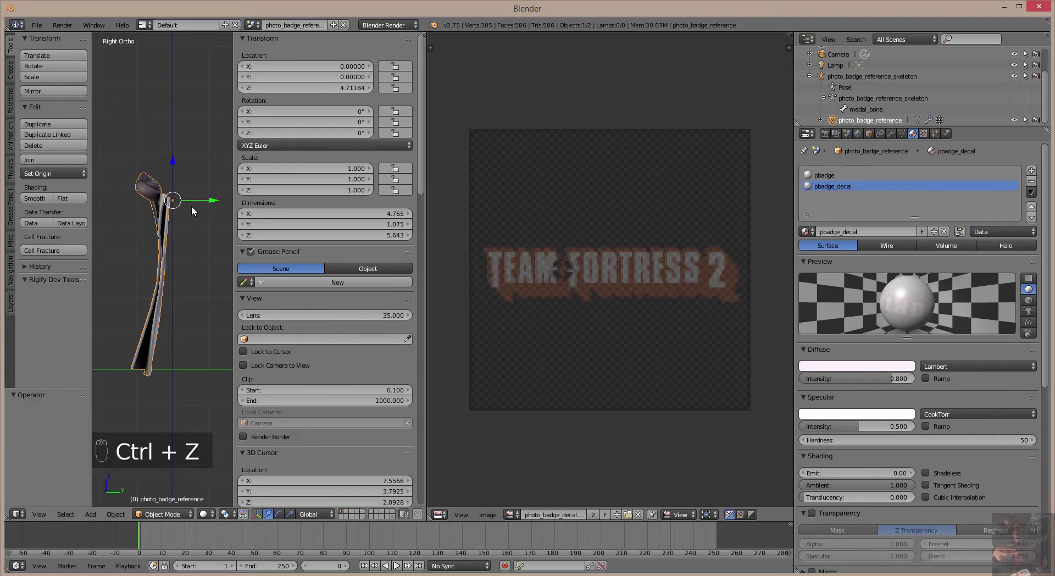
Step: Snap the 3D cursor to the scene center
{"action": "scroll", "coordinate": [196, 248], "scroll_direction": "down", "scroll_amount": 2}
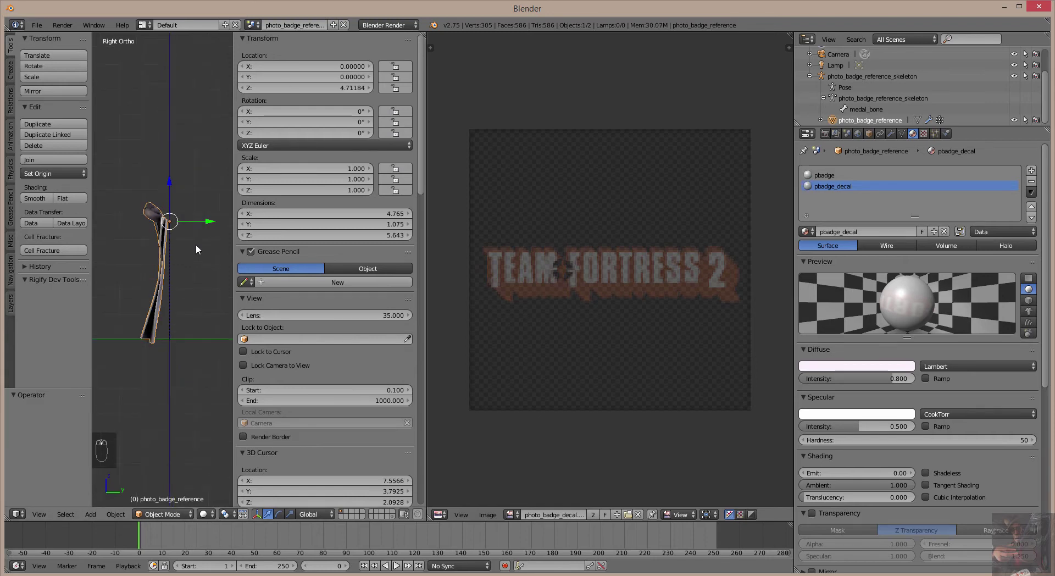
{"action": "scroll", "coordinate": [196, 245], "scroll_direction": "down", "scroll_amount": 2}
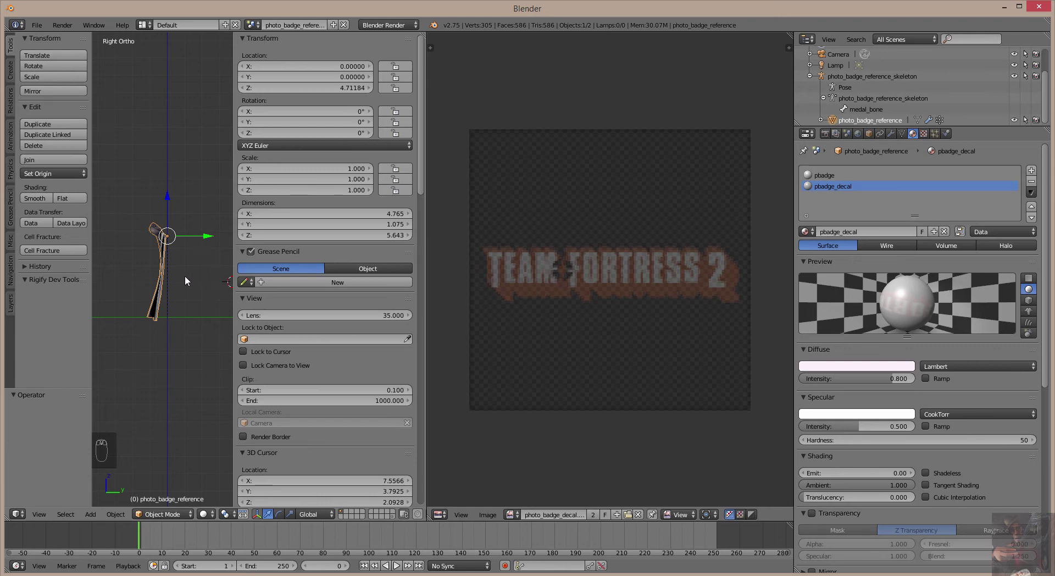
{"action": "key", "text": "shift+s"}
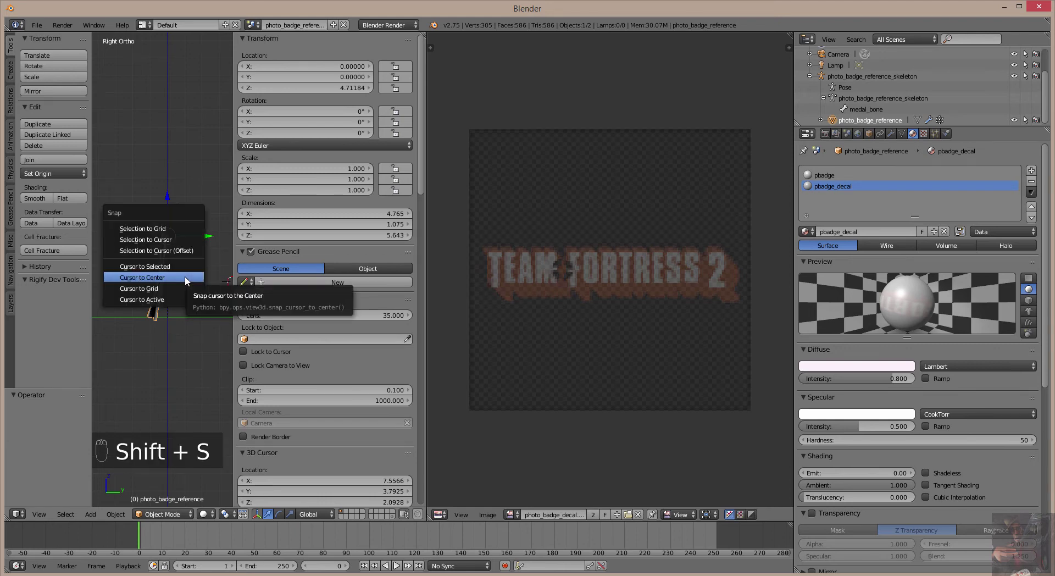
{"action": "left_click", "coordinate": [185, 278]}
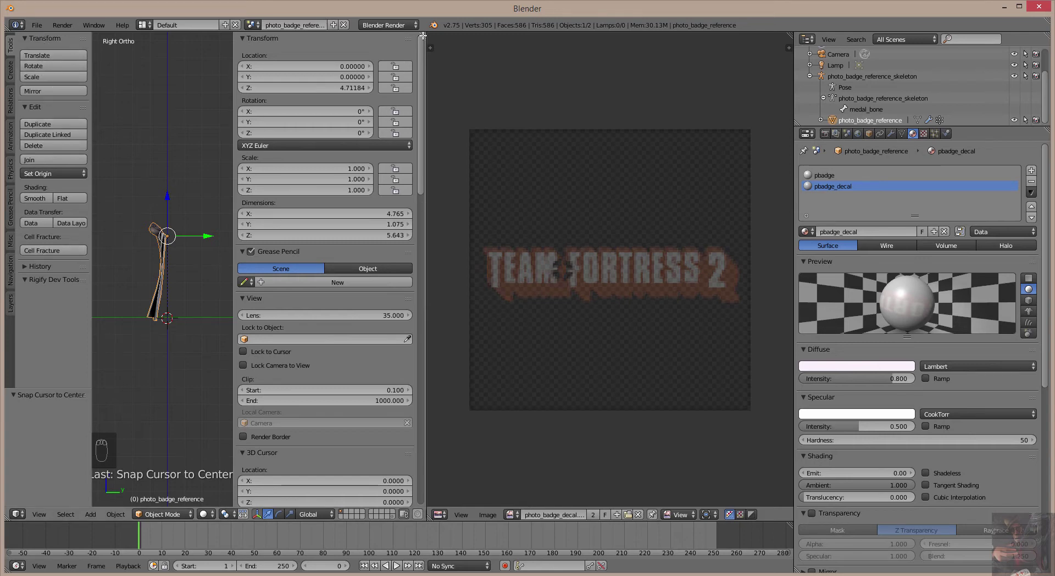
Step: Merge the image editor area into the 3D viewport so the viewport takes over its space
{"action": "left_click_drag", "start_coordinate": [423, 33], "coordinate": [489, 49]}
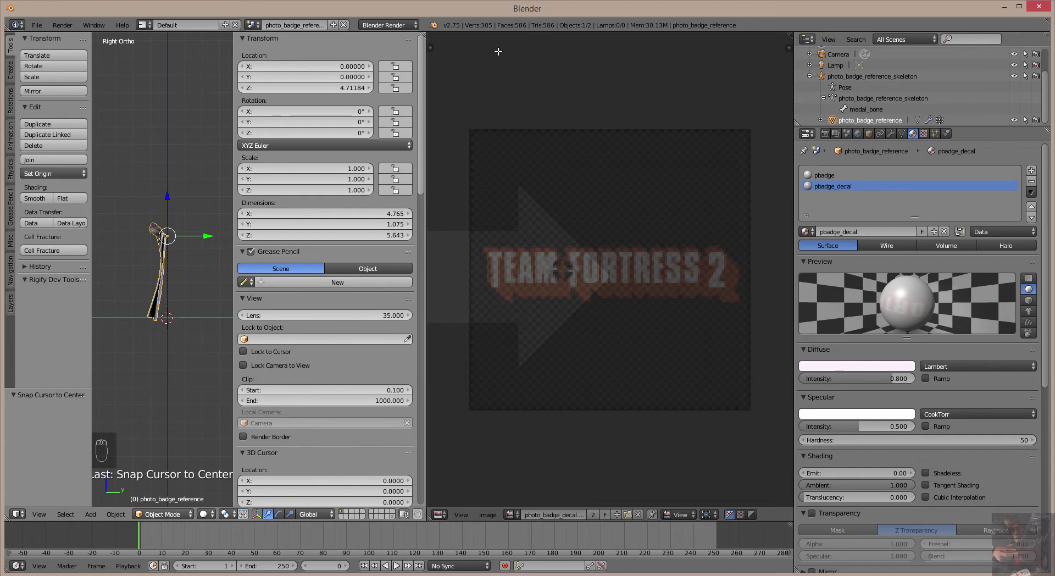
{"action": "left_click_drag", "start_coordinate": [498, 52], "coordinate": [458, 56]}
{"action": "left_click_drag", "start_coordinate": [528, 69], "coordinate": [533, 69]}
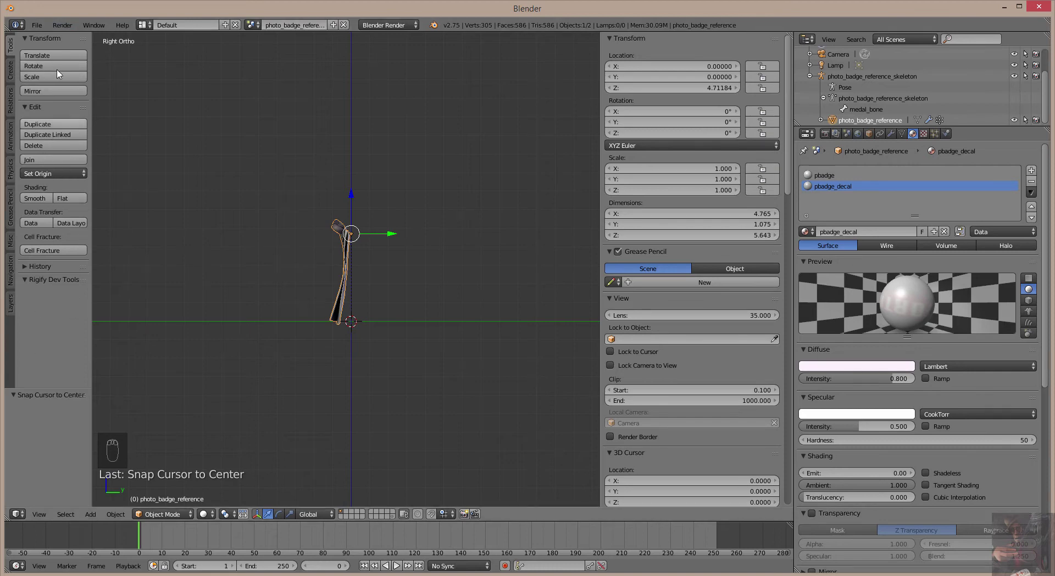
{"action": "key", "text": "t"}
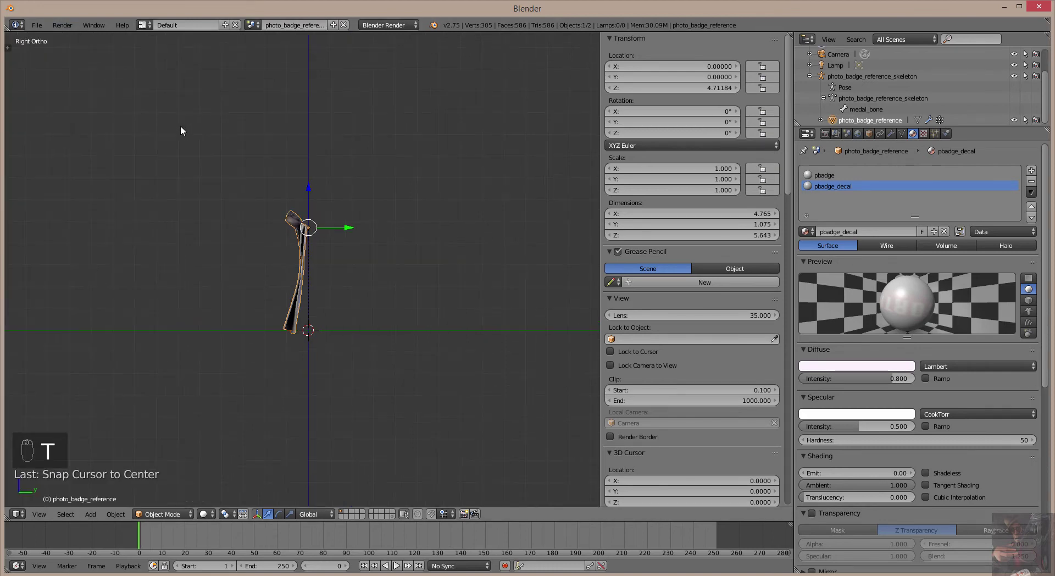
{"action": "key", "text": "t"}
{"action": "key", "text": "t"}
{"action": "key", "text": "t"}
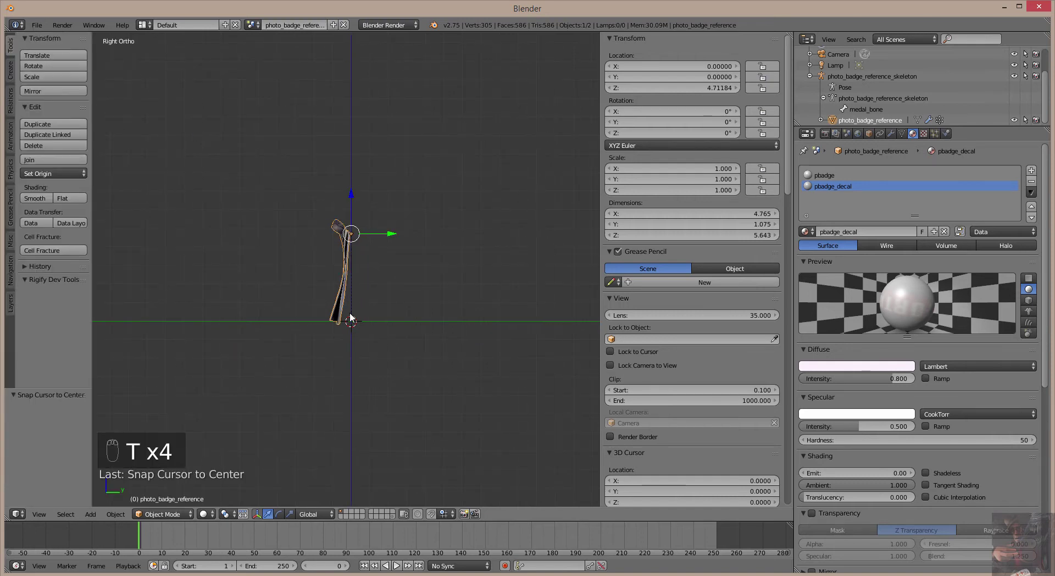
{"action": "key", "text": "shift+s"}
{"action": "left_click", "coordinate": [449, 280]}
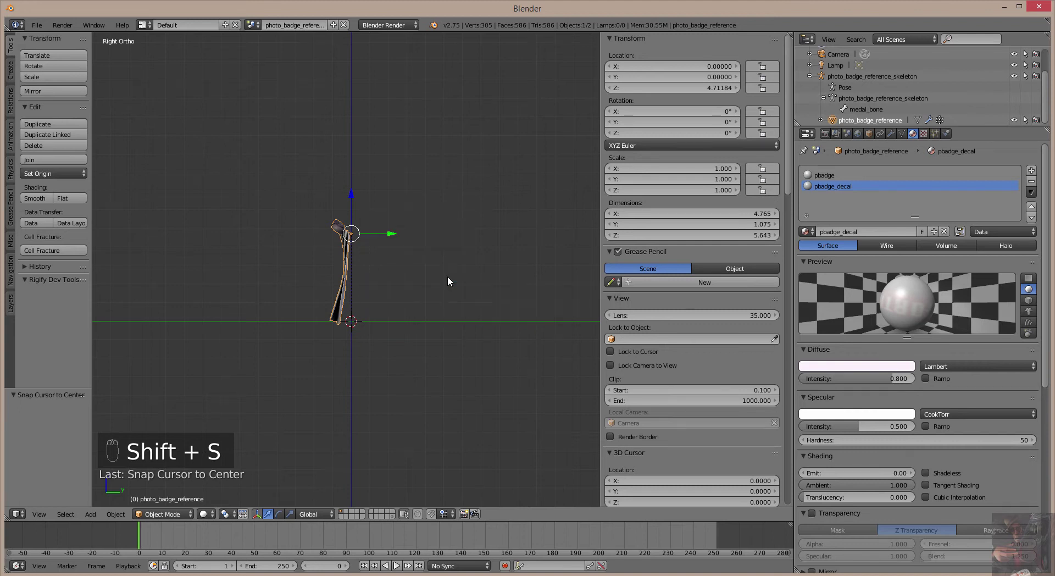
Step: Set the badge's origin to the 3D cursor and check its placement in front and right views
{"action": "left_click", "coordinate": [52, 174]}
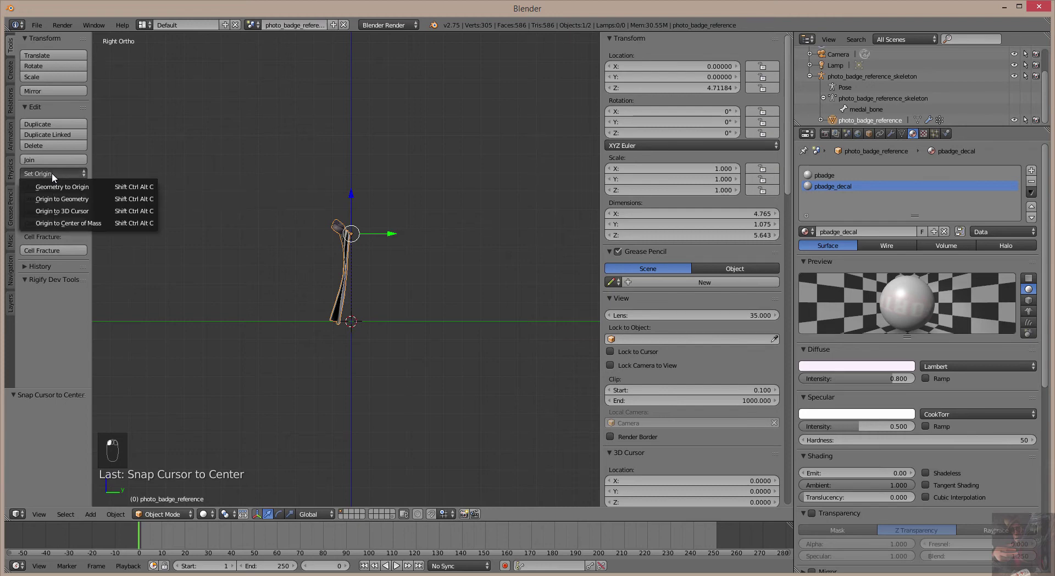
{"action": "left_click", "coordinate": [63, 211]}
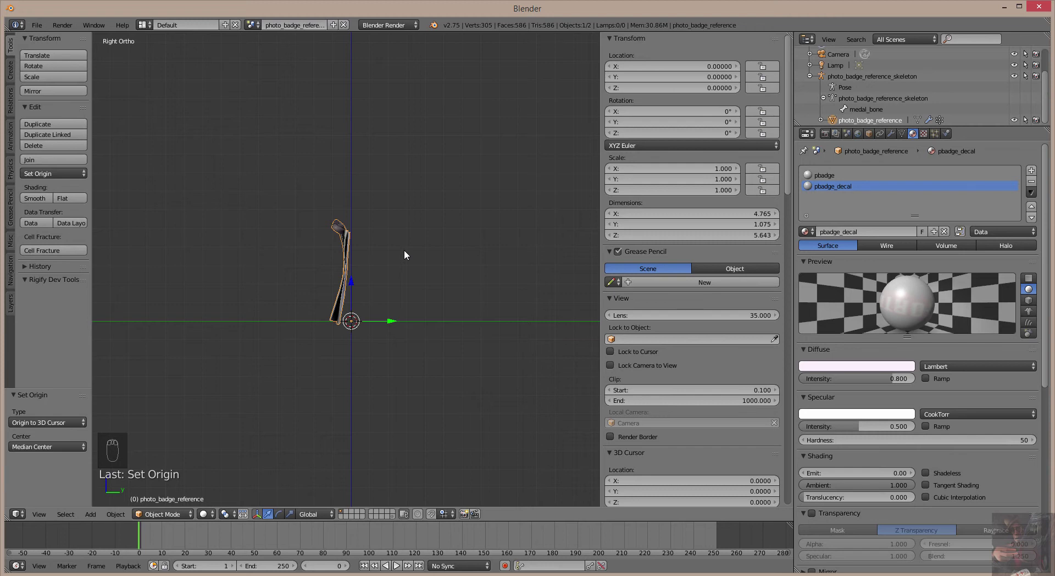
{"action": "key", "text": "KP_1"}
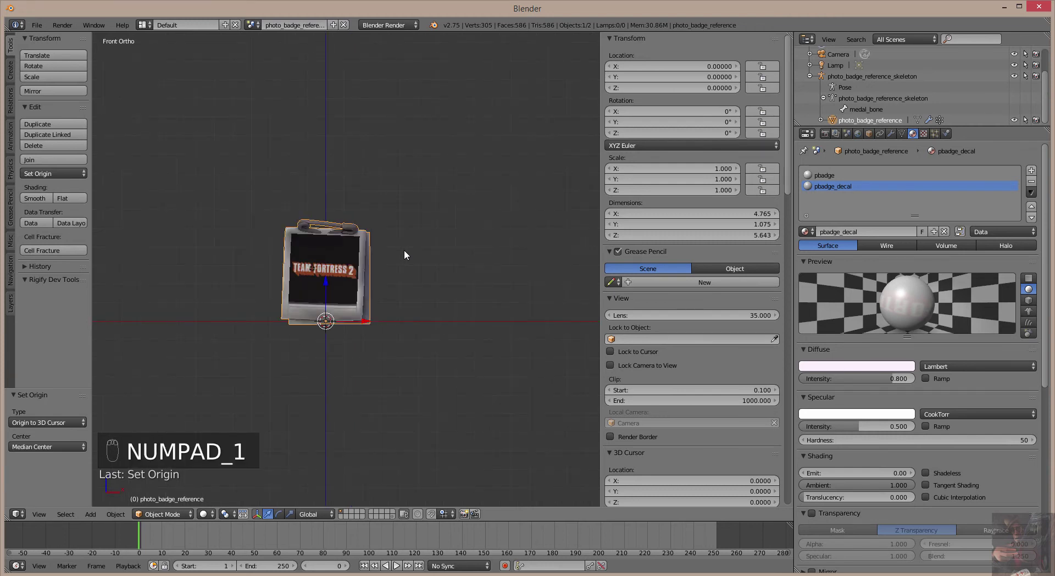
{"action": "key", "text": "KP_3"}
{"action": "scroll", "coordinate": [353, 321], "scroll_direction": "up", "scroll_amount": 5}
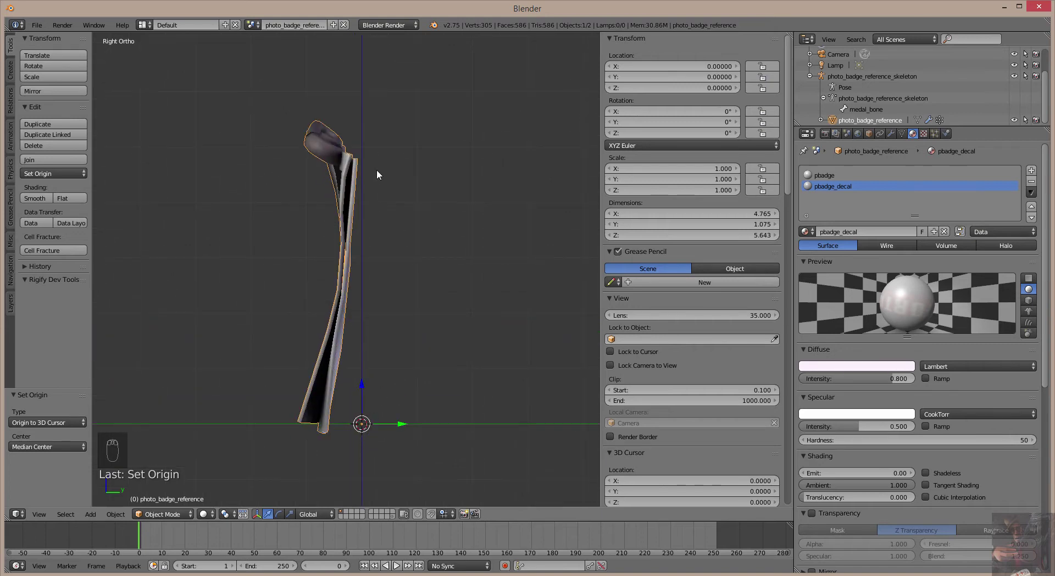
Step: Select the badge's skeleton and examine how the badge sits against the scene axes in right, front and angled views
{"action": "scroll", "coordinate": [376, 174], "scroll_direction": "up", "scroll_amount": 5}
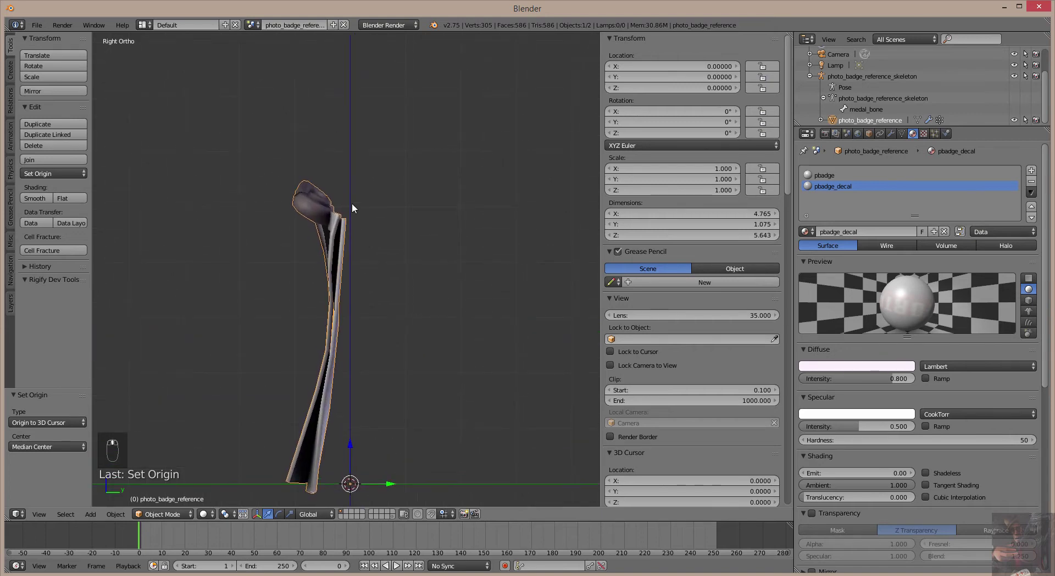
{"action": "scroll", "coordinate": [366, 164], "scroll_direction": "up", "scroll_amount": 6}
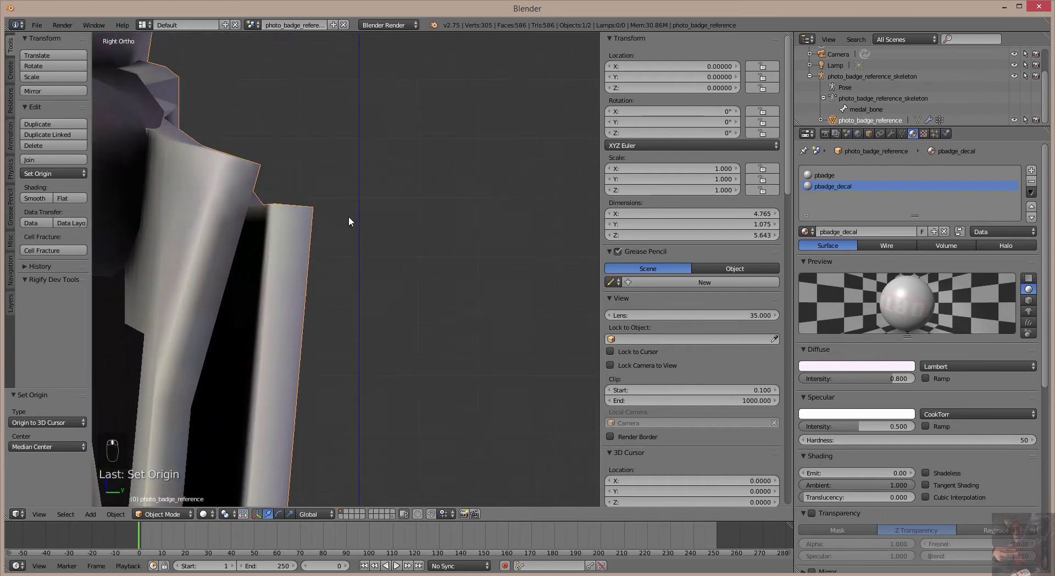
{"action": "scroll", "coordinate": [354, 193], "scroll_direction": "down", "scroll_amount": 7}
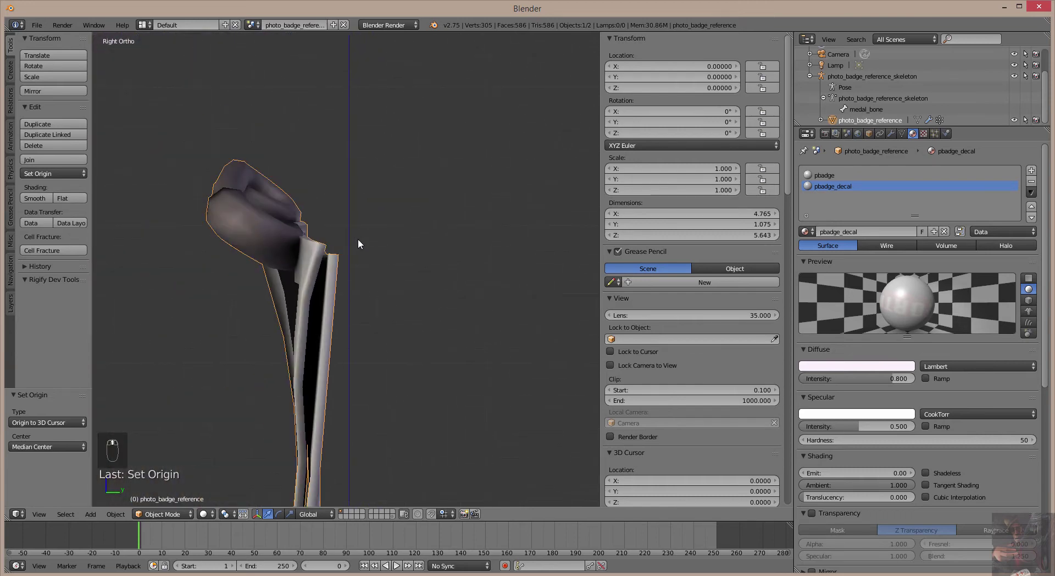
{"action": "scroll", "coordinate": [360, 233], "scroll_direction": "down", "scroll_amount": 3}
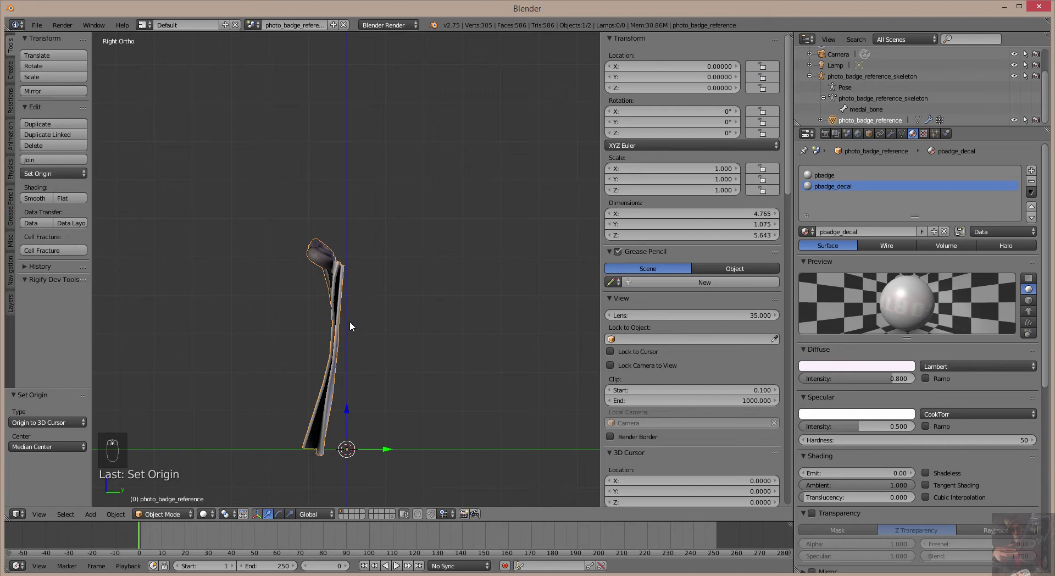
{"action": "mouse_move", "coordinate": [349, 323]}
{"action": "middle_mouse_down"}
{"action": "mouse_move", "coordinate": [431, 324]}
{"action": "mouse_move", "coordinate": [399, 328]}
{"action": "mouse_move", "coordinate": [438, 315]}
{"action": "mouse_move", "coordinate": [347, 329]}
{"action": "mouse_move", "coordinate": [348, 310]}
{"action": "mouse_move", "coordinate": [364, 323]}
{"action": "middle_mouse_up"}
{"action": "left_click", "coordinate": [867, 110]}
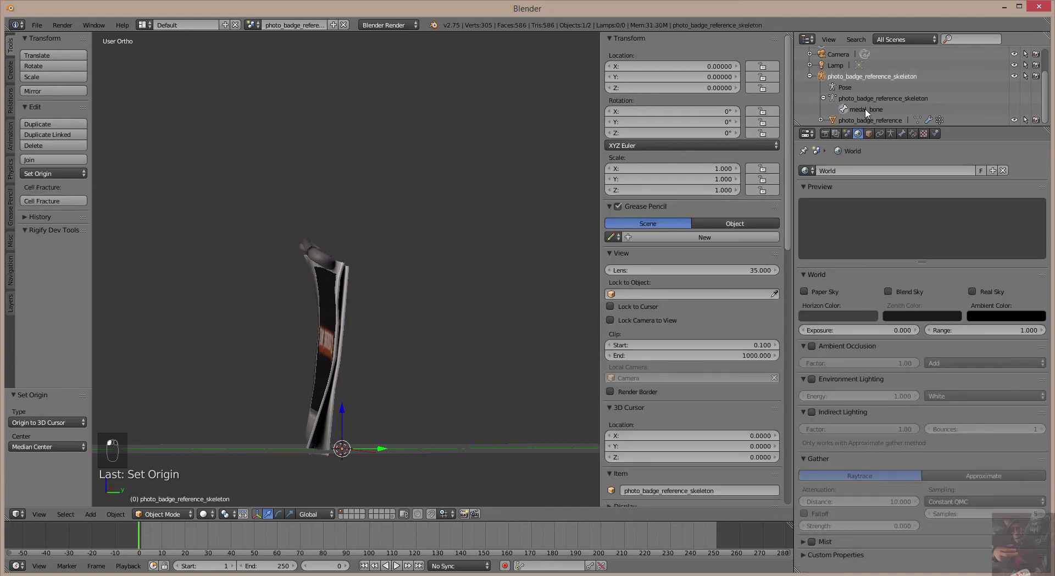
{"action": "mouse_move", "coordinate": [539, 271]}
{"action": "middle_mouse_down"}
{"action": "mouse_move", "coordinate": [526, 272]}
{"action": "mouse_move", "coordinate": [532, 260]}
{"action": "mouse_move", "coordinate": [532, 275]}
{"action": "middle_mouse_up"}
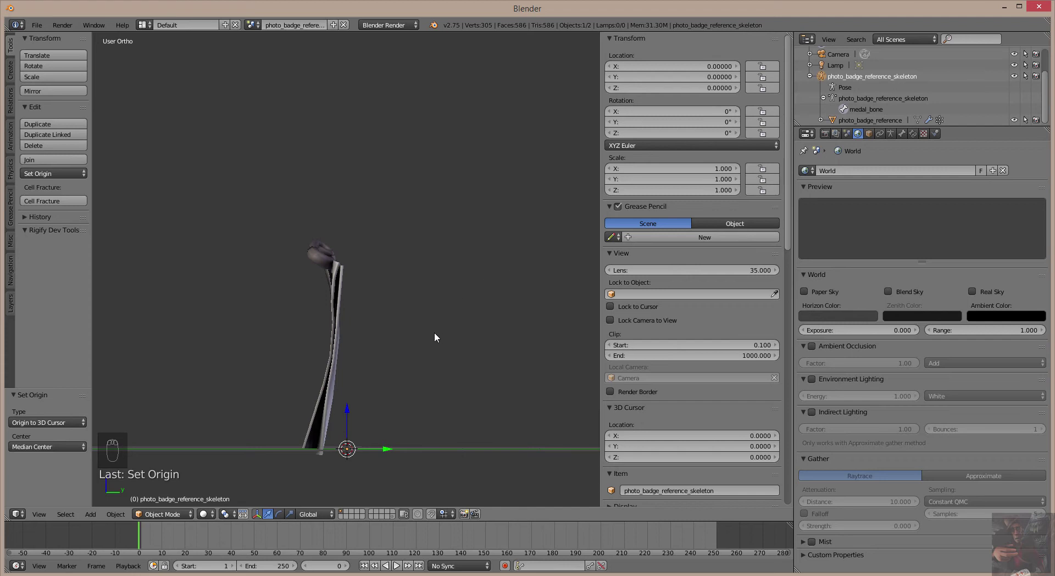
{"action": "scroll", "coordinate": [435, 332], "scroll_direction": "up", "scroll_amount": 6}
{"action": "scroll", "coordinate": [387, 261], "scroll_direction": "down", "scroll_amount": 5}
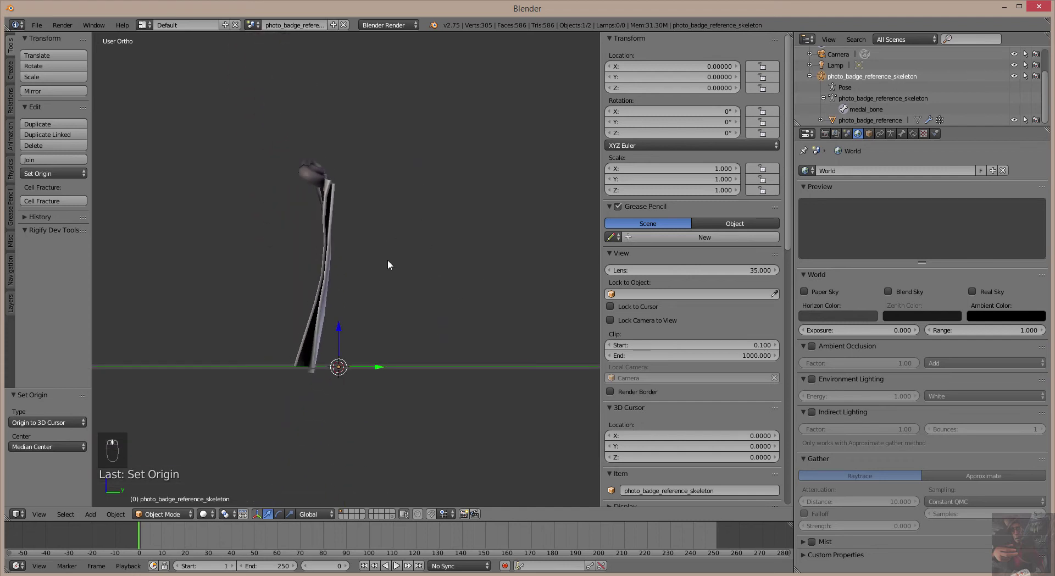
{"action": "key", "text": "KP_1"}
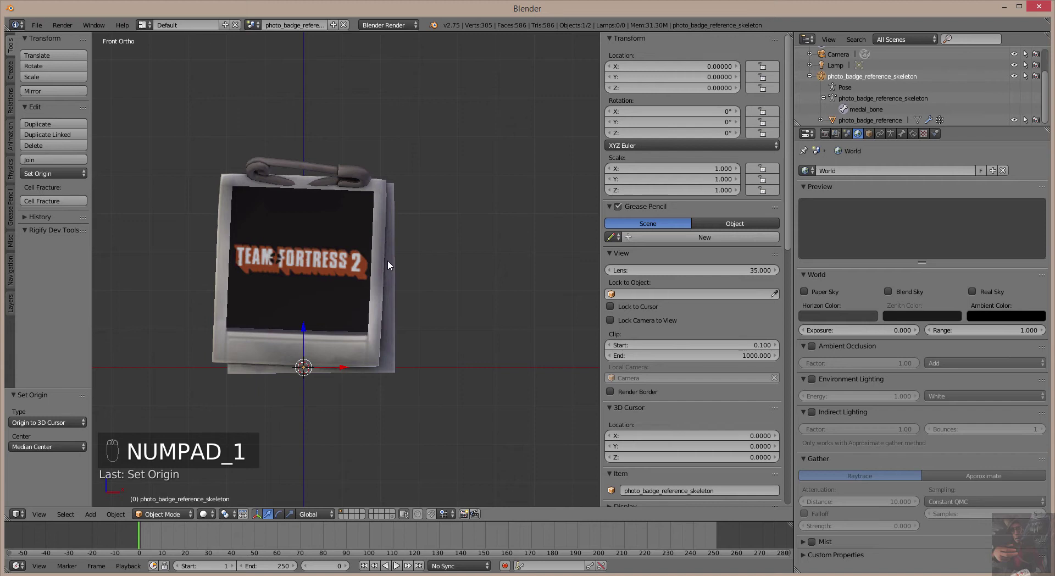
{"action": "key", "text": "KP_3"}
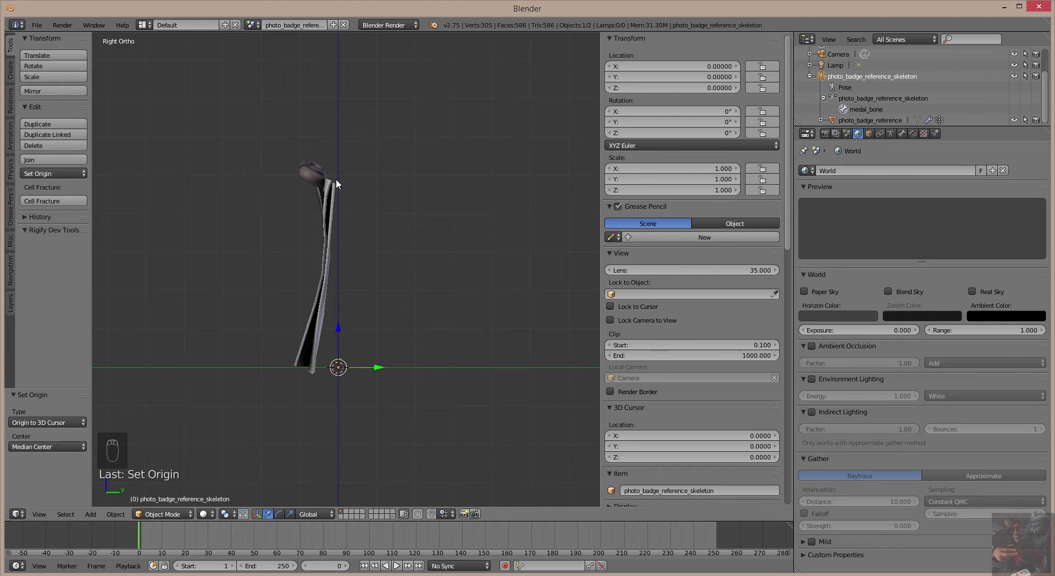
{"action": "middle_click_drag", "start_coordinate": [328, 253], "coordinate": [295, 249]}
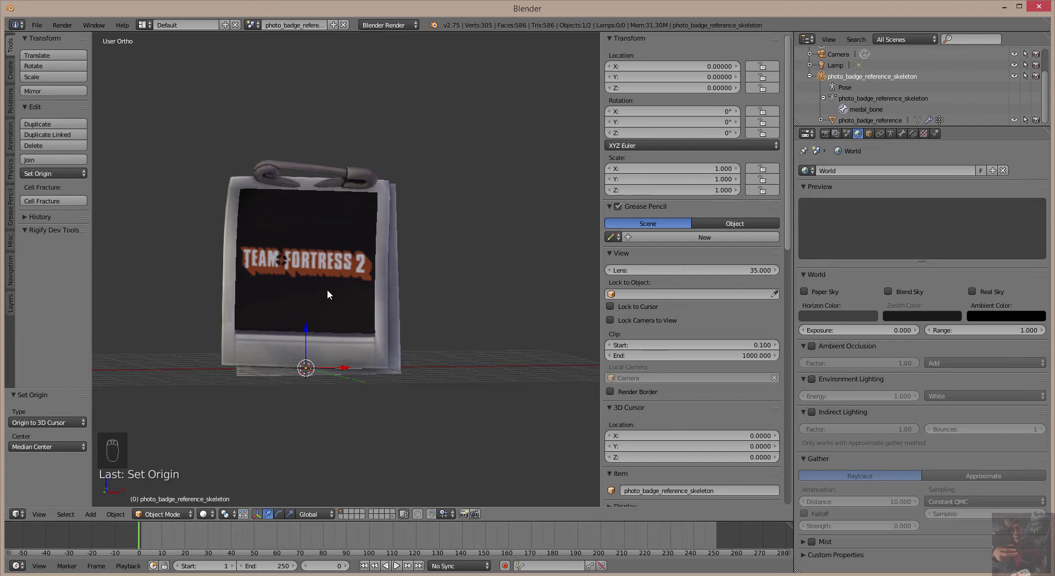
{"action": "middle_click_drag", "start_coordinate": [426, 268], "coordinate": [251, 196]}
Step: Enter Edit Mode on the badge mesh, select all its geometry and snap the 3D cursor to the selection
{"action": "right_click", "coordinate": [231, 228]}
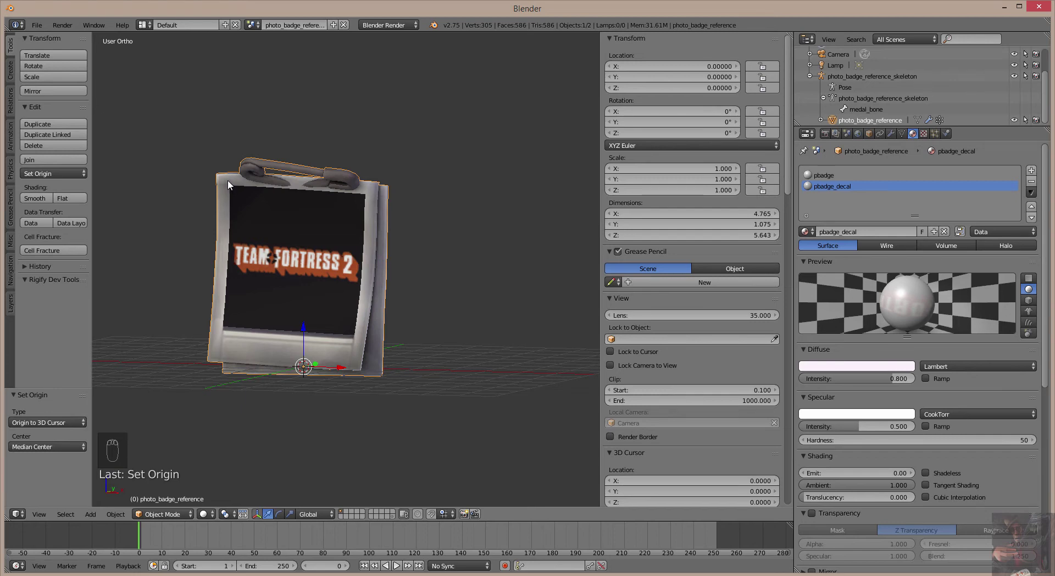
{"action": "key", "text": "Tab"}
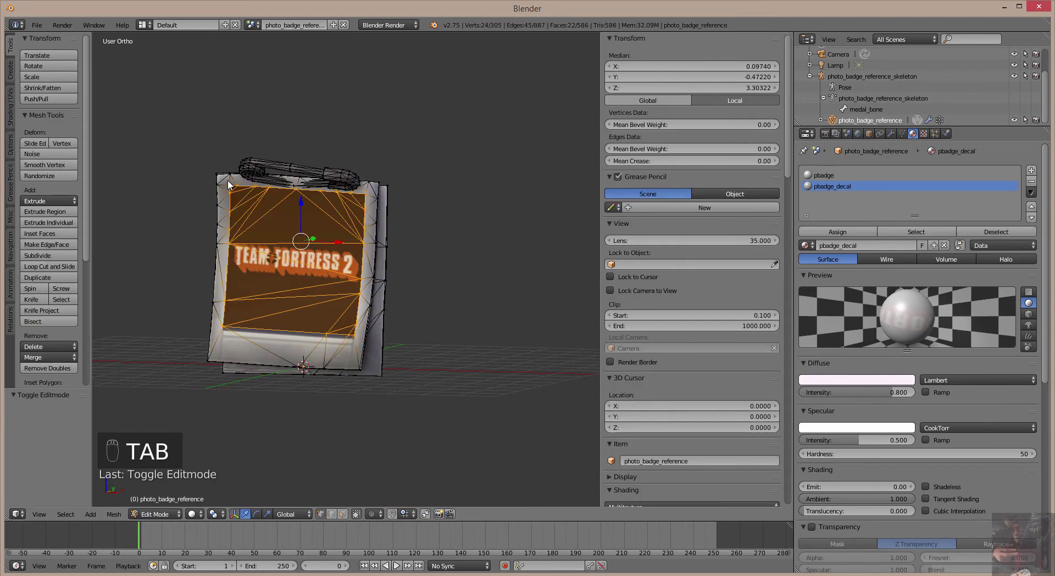
{"action": "key", "text": "a"}
{"action": "key", "text": "a"}
{"action": "key", "text": "a"}
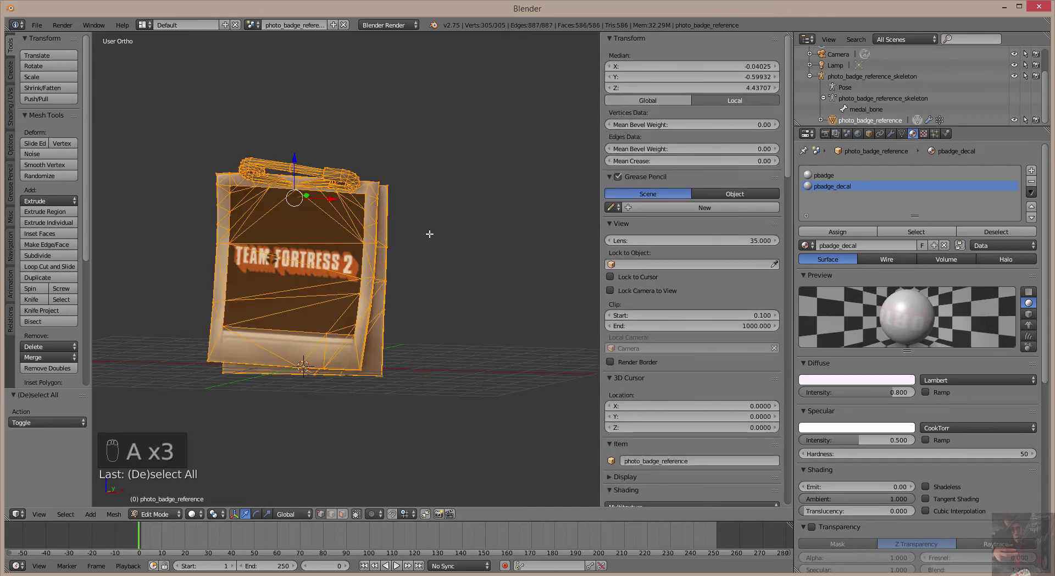
{"action": "key", "text": "shift+s"}
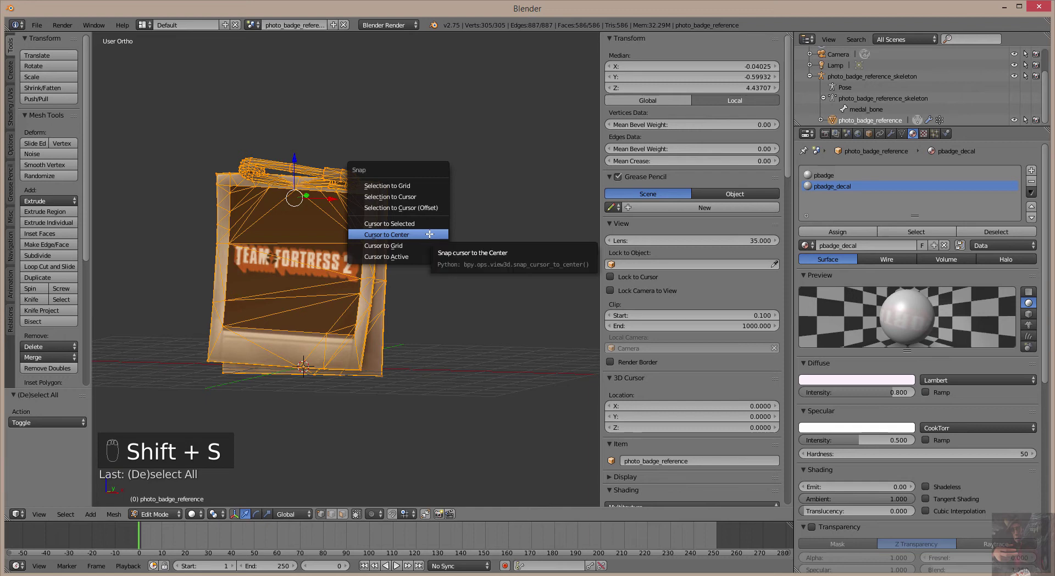
{"action": "left_click", "coordinate": [429, 222]}
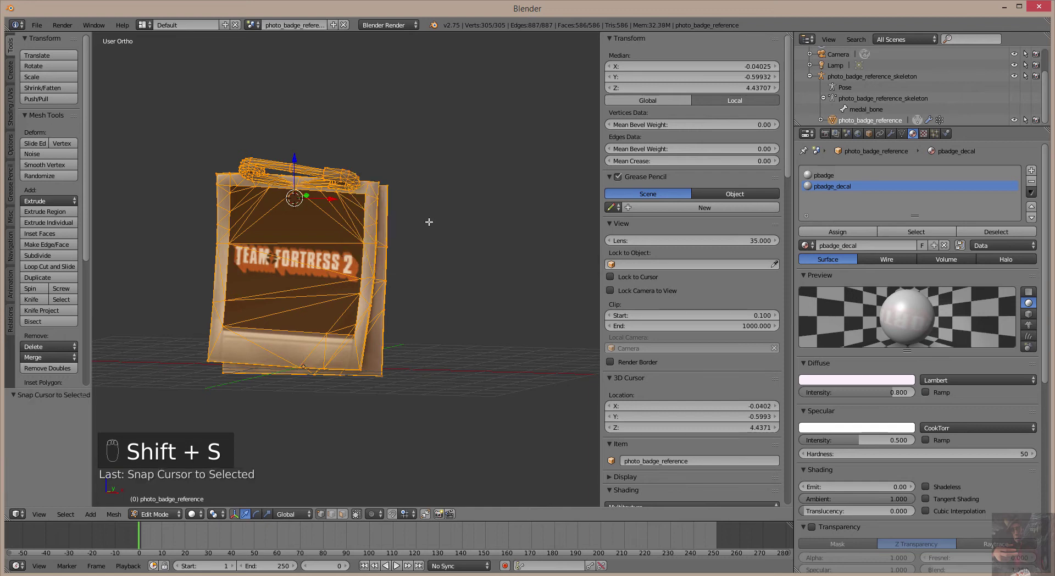
{"action": "middle_click_drag", "start_coordinate": [386, 245], "coordinate": [321, 229]}
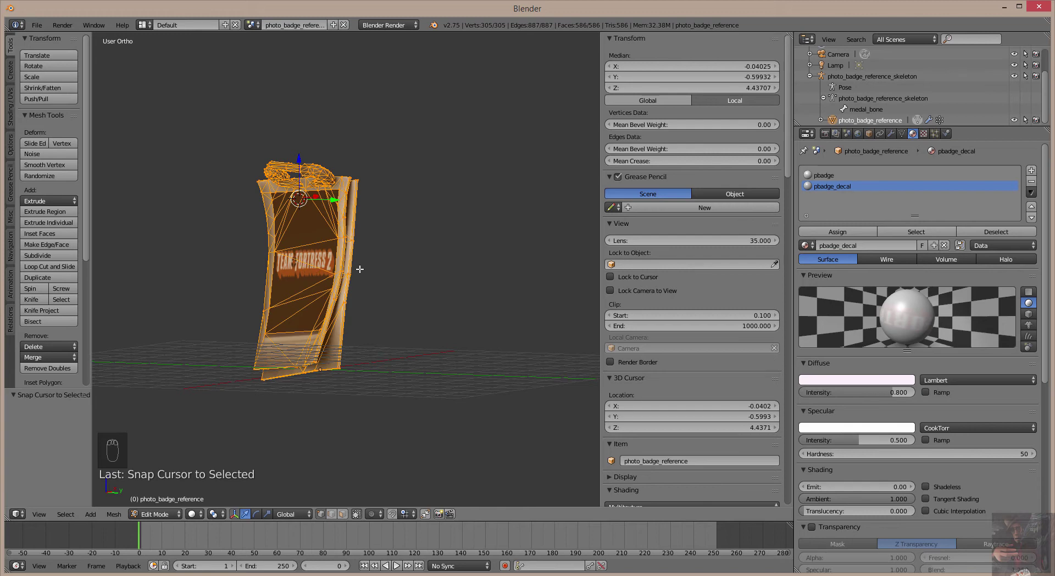
{"action": "middle_click_drag", "start_coordinate": [359, 269], "coordinate": [428, 278]}
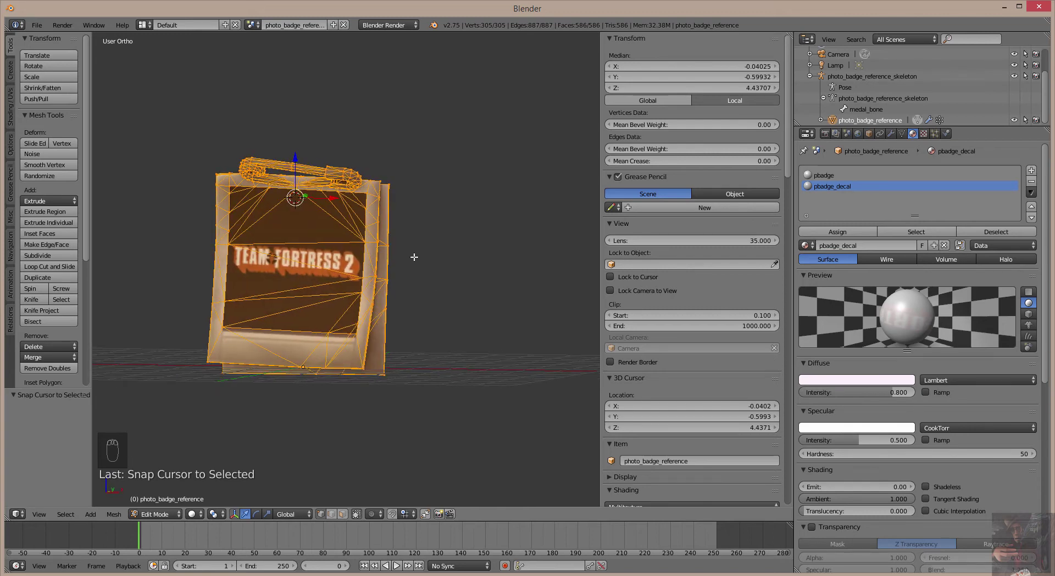
Step: In wireframe shading, pick vertices along the photo card's side edge and extend the selection to all linked card geometry, excluding the safety pin
{"action": "key", "text": "z"}
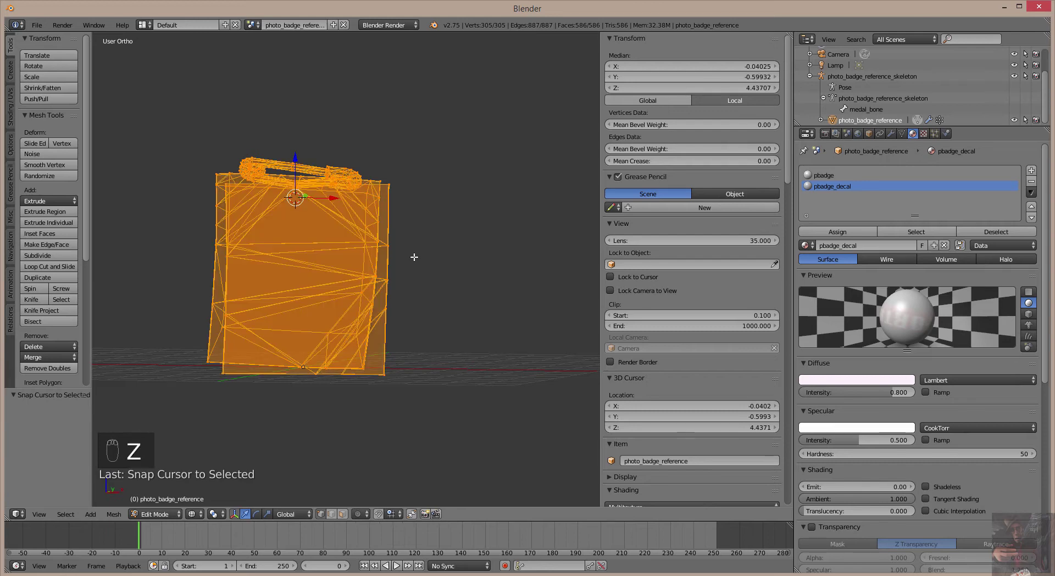
{"action": "mouse_move", "coordinate": [407, 257]}
{"action": "middle_mouse_down"}
{"action": "mouse_move", "coordinate": [339, 258]}
{"action": "mouse_move", "coordinate": [329, 212]}
{"action": "mouse_move", "coordinate": [473, 202]}
{"action": "middle_mouse_up"}
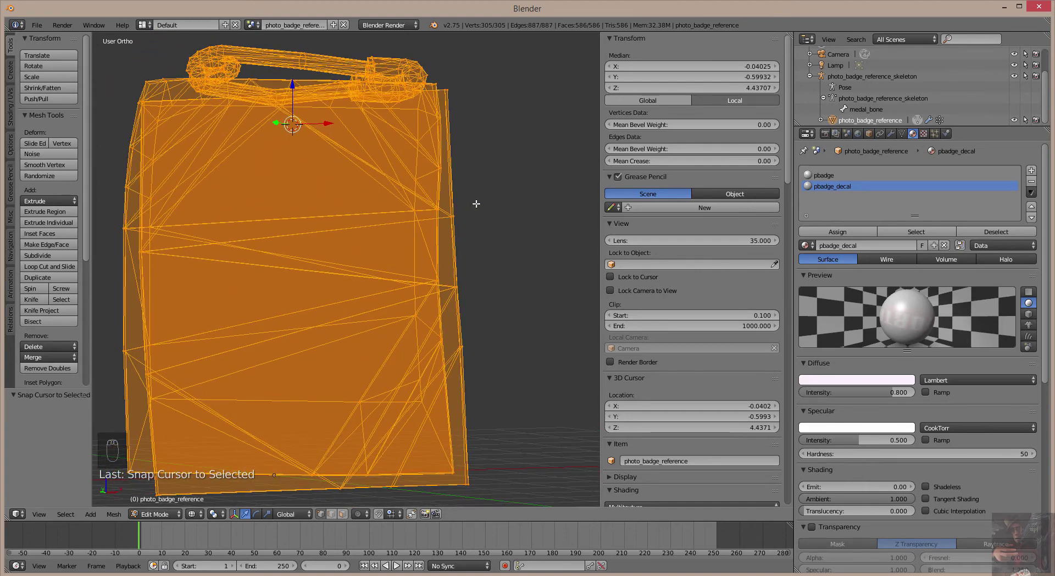
{"action": "right_click", "coordinate": [150, 83]}
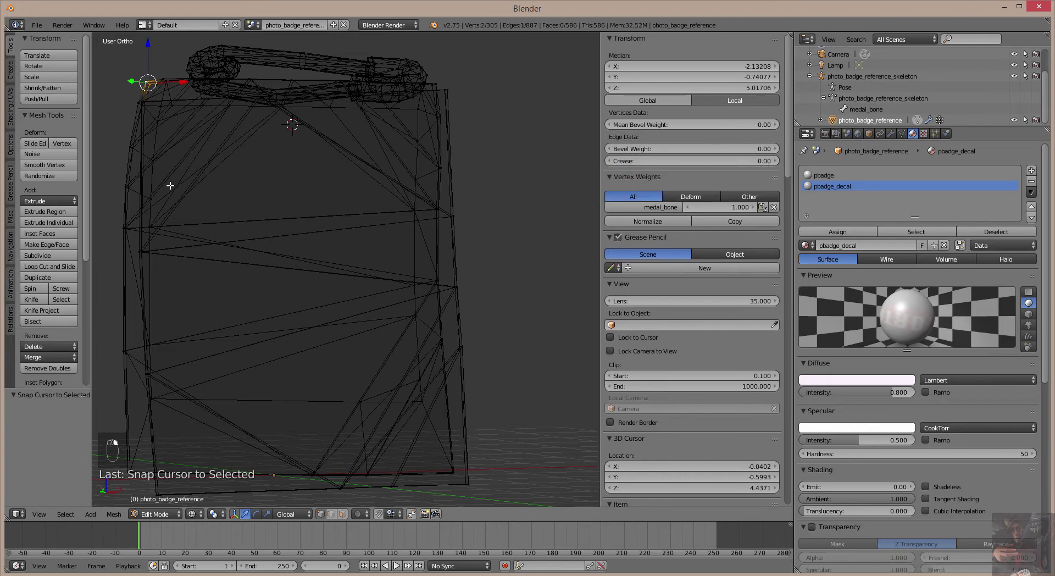
{"action": "right_click", "coordinate": [142, 251], "text": "shift"}
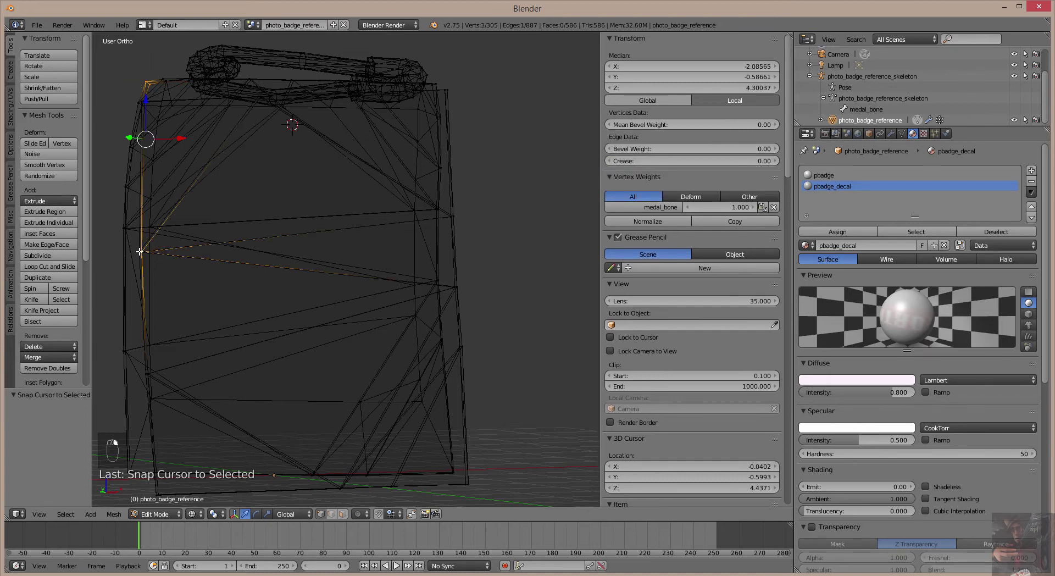
{"action": "right_click", "coordinate": [328, 233], "text": "shift"}
{"action": "scroll", "coordinate": [296, 234], "scroll_direction": "down", "scroll_amount": 4}
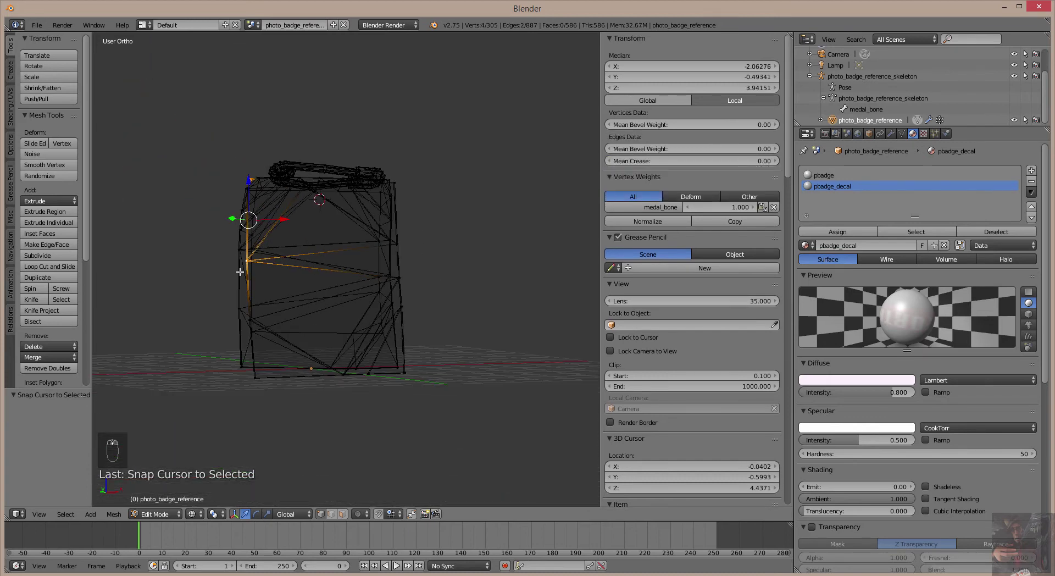
{"action": "mouse_move", "coordinate": [308, 306]}
{"action": "middle_mouse_down"}
{"action": "mouse_move", "coordinate": [337, 306]}
{"action": "mouse_move", "coordinate": [291, 310]}
{"action": "middle_mouse_up"}
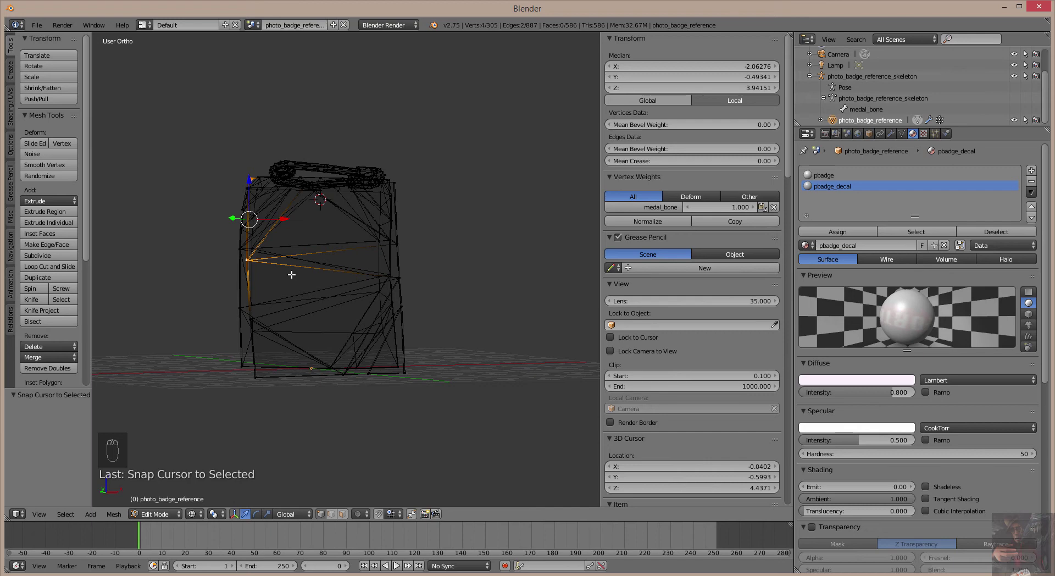
{"action": "scroll", "coordinate": [291, 274], "scroll_direction": "up", "scroll_amount": 4}
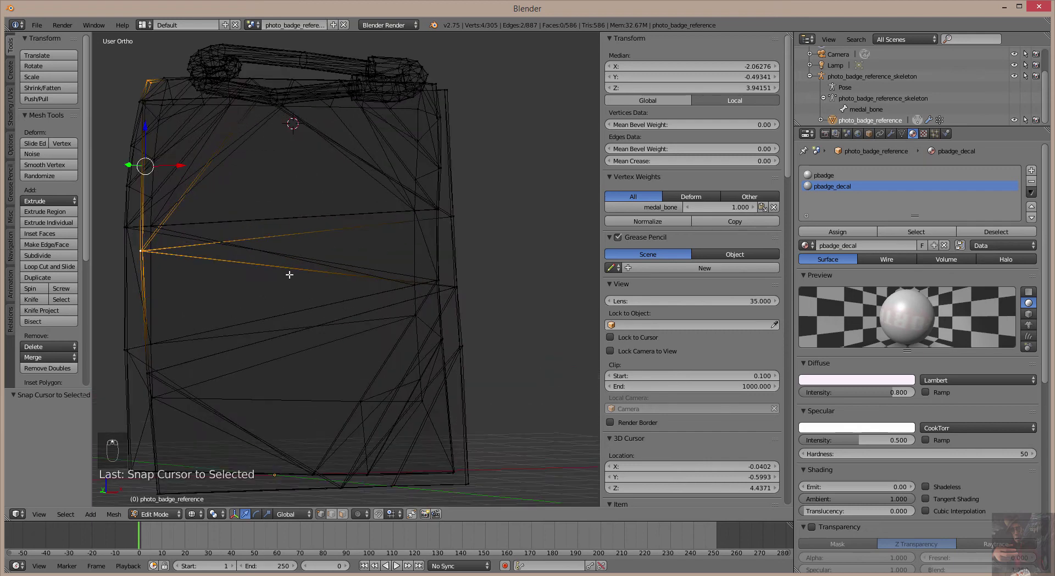
{"action": "right_click", "coordinate": [125, 227], "text": "shift"}
{"action": "right_click", "coordinate": [125, 227], "text": "shift"}
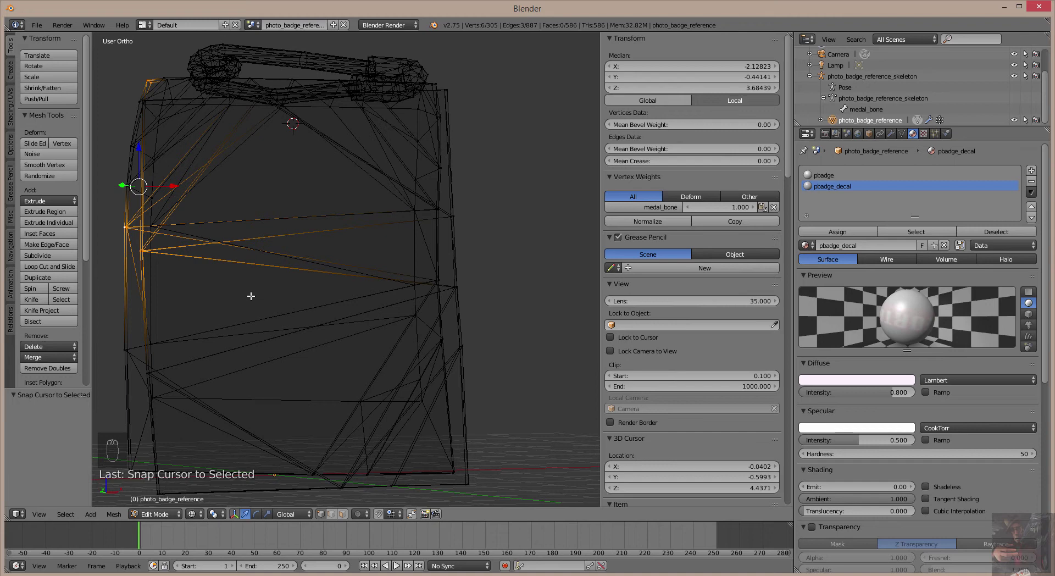
{"action": "key", "text": "ctrl+l"}
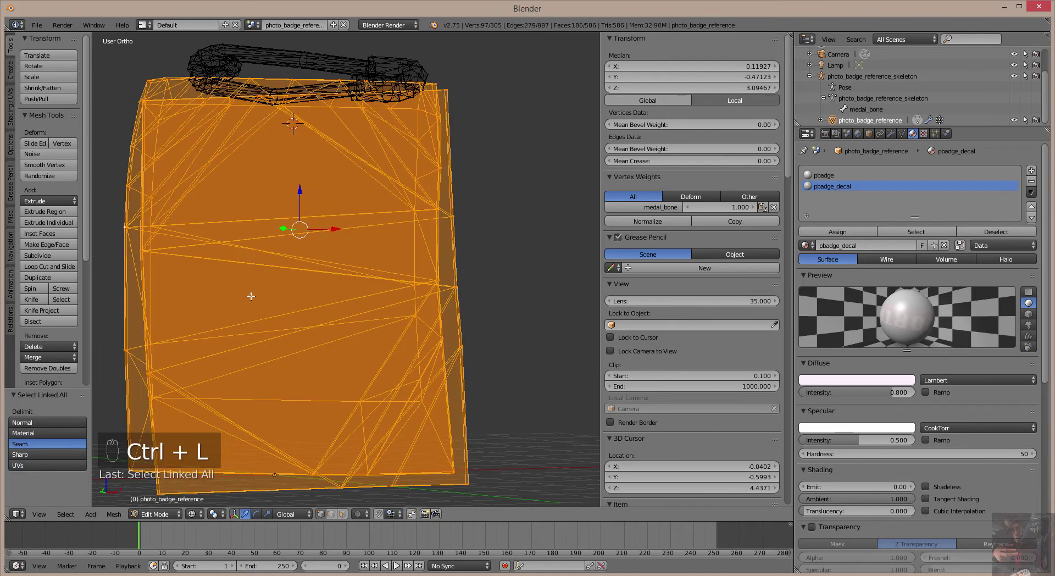
Step: Snap the 3D cursor to the center of the selected photo card geometry
{"action": "scroll", "coordinate": [313, 283], "scroll_direction": "down", "scroll_amount": 2}
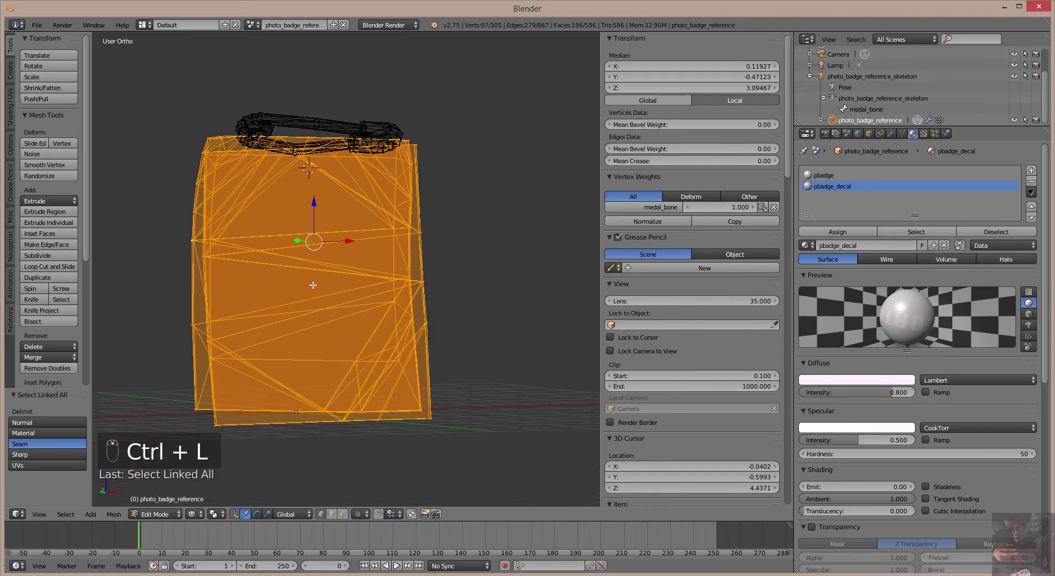
{"action": "middle_click_drag", "start_coordinate": [415, 330], "coordinate": [394, 312]}
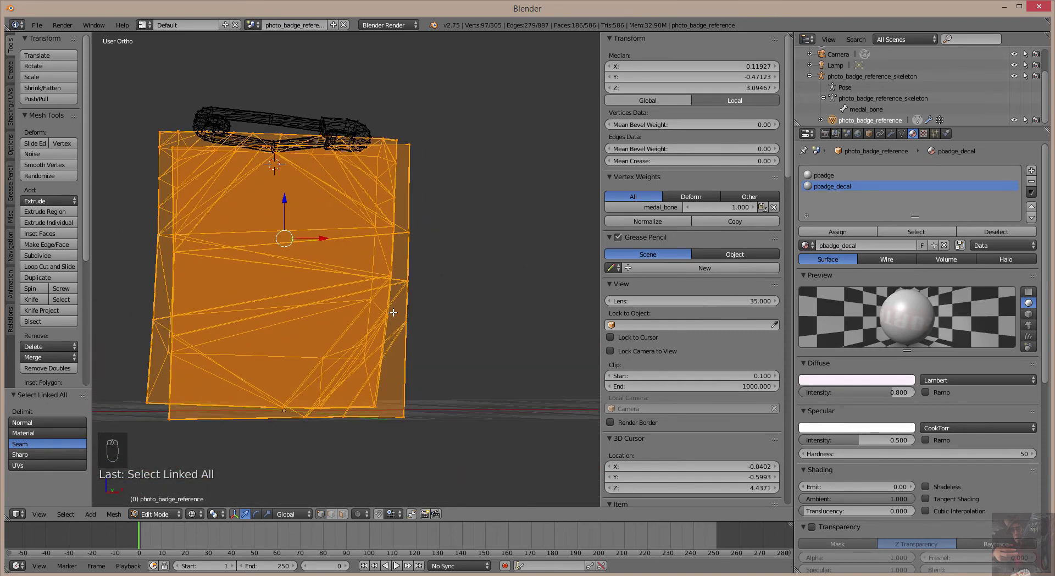
{"action": "key", "text": "shift+s"}
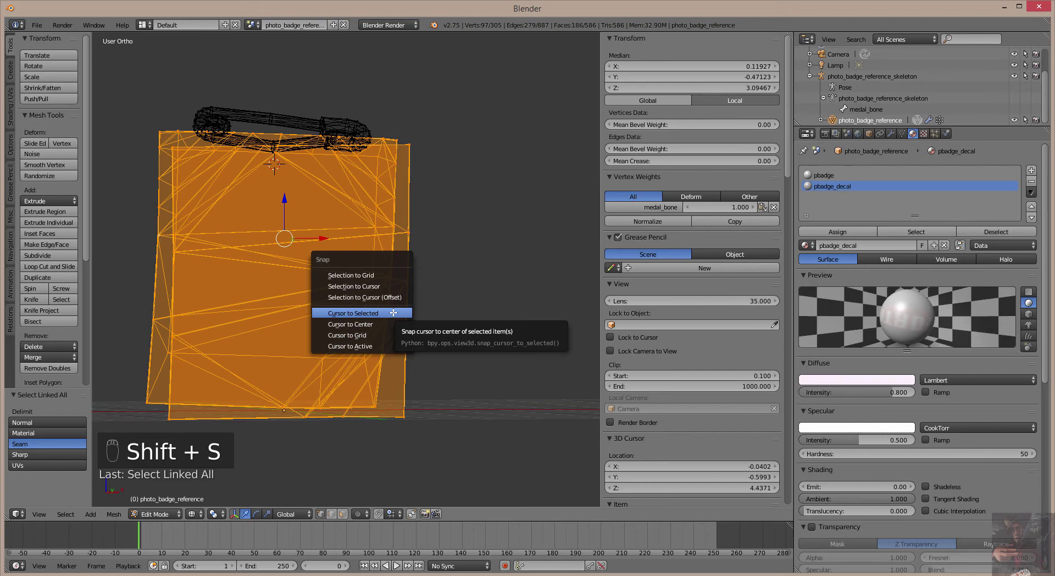
{"action": "left_click", "coordinate": [393, 313]}
{"action": "middle_click_drag", "start_coordinate": [462, 308], "coordinate": [442, 213]}
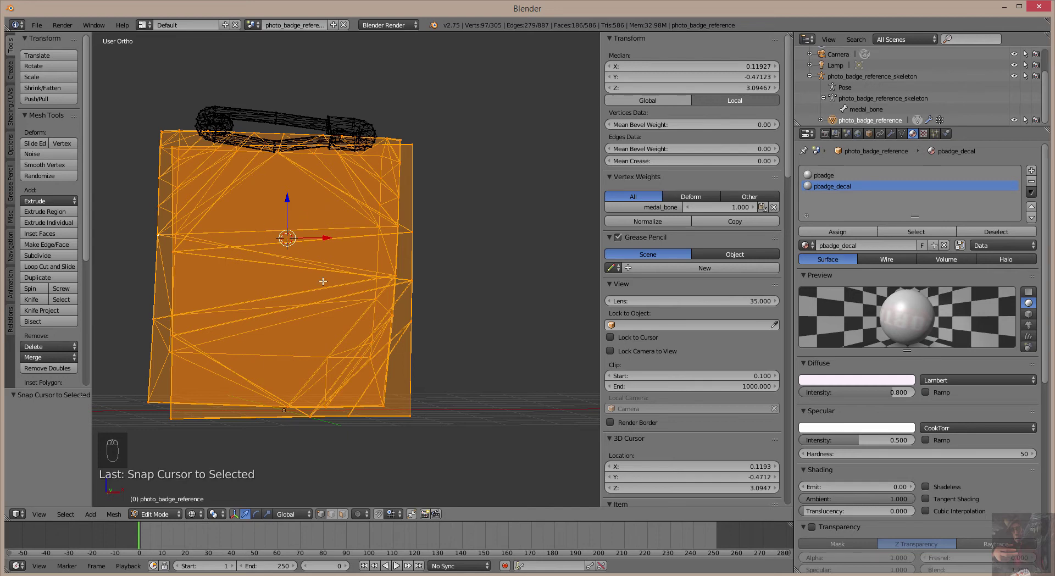
Step: Using front and right views, place the 3D cursor on the vertical axis near the card's mid-height, at about X -0.006, Y -0.001, Z 2.445
{"action": "key", "text": "KP_1"}
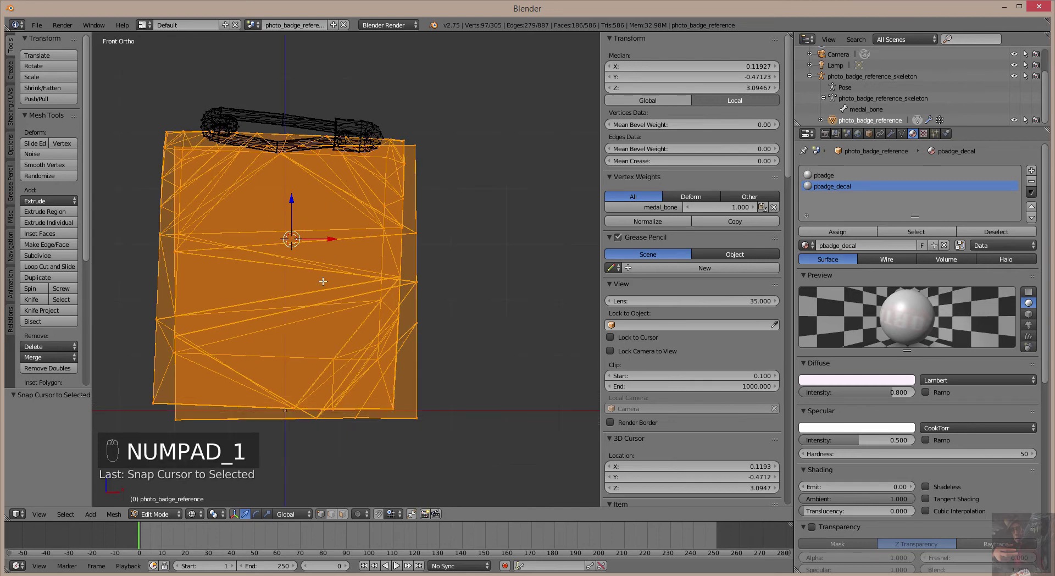
{"action": "left_click", "coordinate": [286, 275]}
{"action": "middle_click_drag", "start_coordinate": [517, 432], "coordinate": [394, 432]}
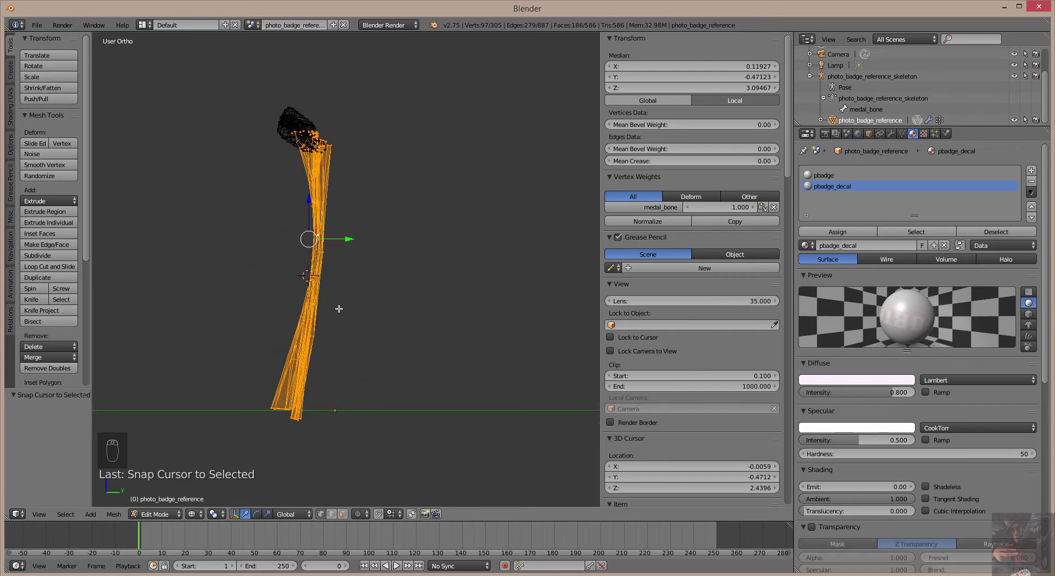
{"action": "key", "text": "KP_3"}
{"action": "scroll", "coordinate": [339, 309], "scroll_direction": "up", "scroll_amount": 2}
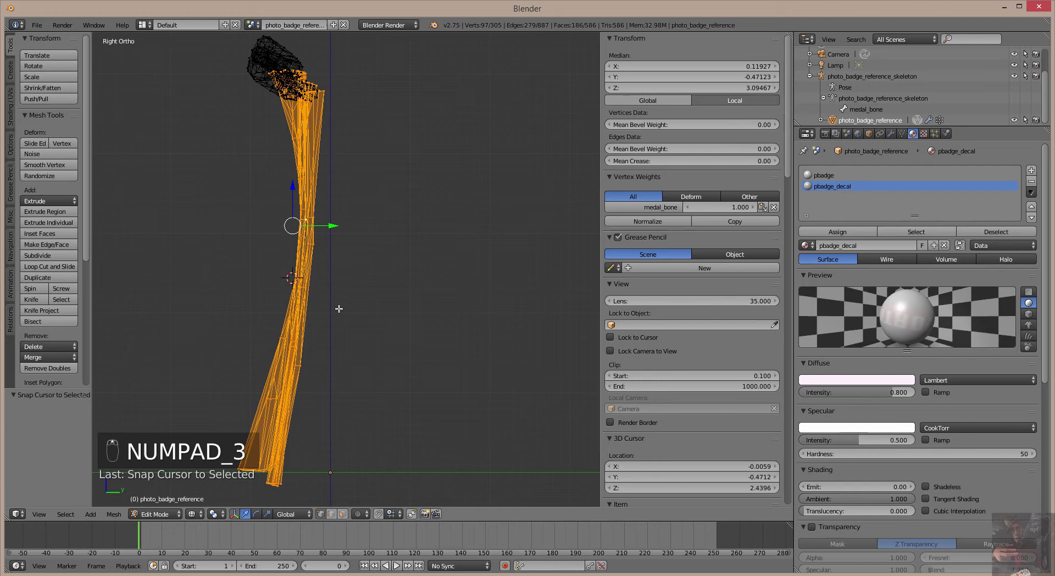
{"action": "left_click", "coordinate": [330, 278]}
{"action": "scroll", "coordinate": [417, 327], "scroll_direction": "down", "scroll_amount": 4}
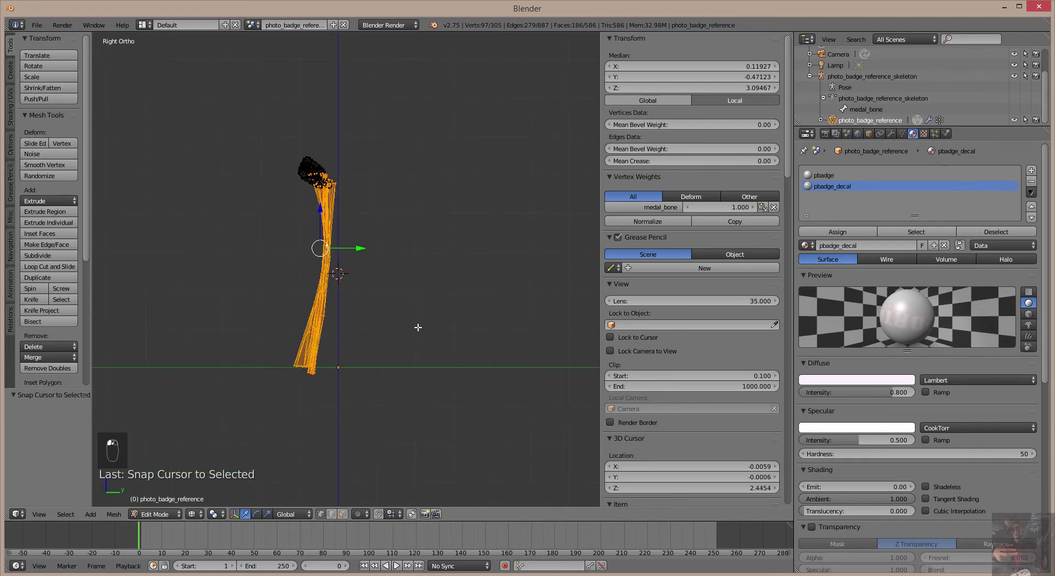
{"action": "mouse_move", "coordinate": [418, 327]}
{"action": "middle_mouse_down"}
{"action": "mouse_move", "coordinate": [522, 332]}
{"action": "mouse_move", "coordinate": [411, 328]}
{"action": "middle_mouse_up"}
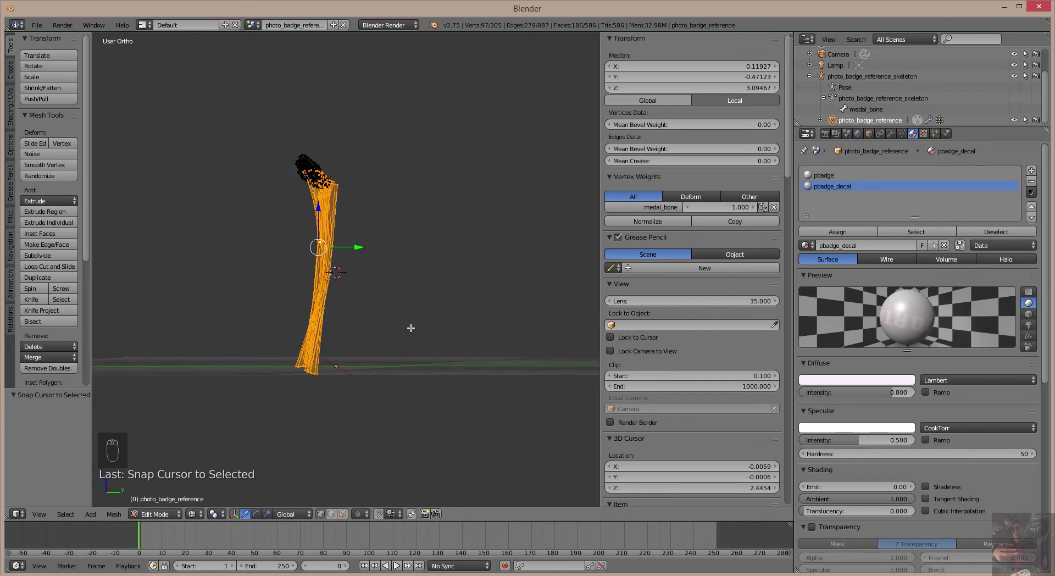
Step: Leave Edit Mode on the badge mesh and select the skeleton armature at the scene origin
{"action": "key", "text": "Tab"}
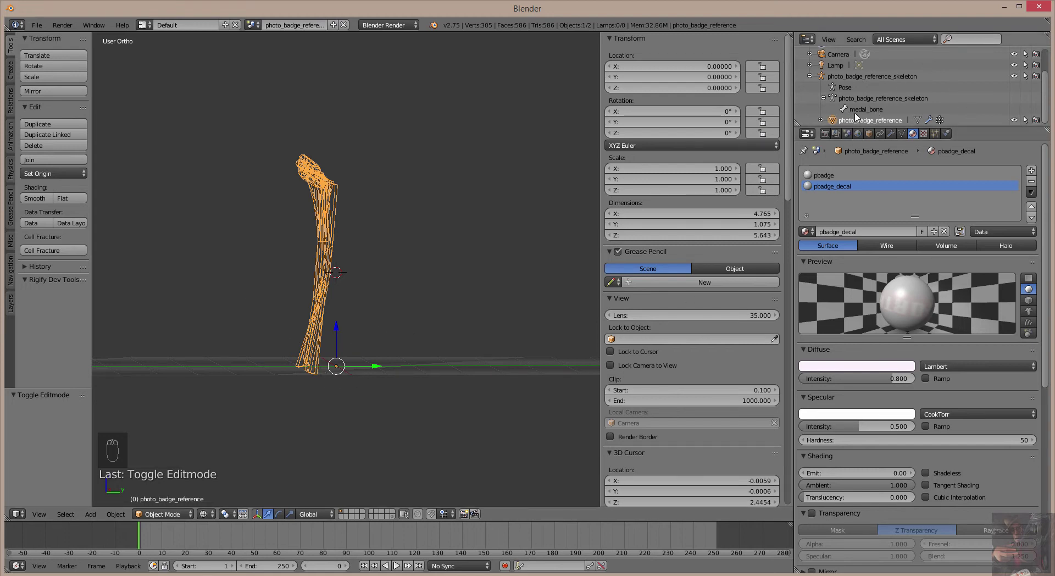
{"action": "scroll", "coordinate": [362, 372], "scroll_direction": "up", "scroll_amount": 5}
{"action": "middle_click_drag", "start_coordinate": [361, 372], "coordinate": [346, 115], "text": "shift"}
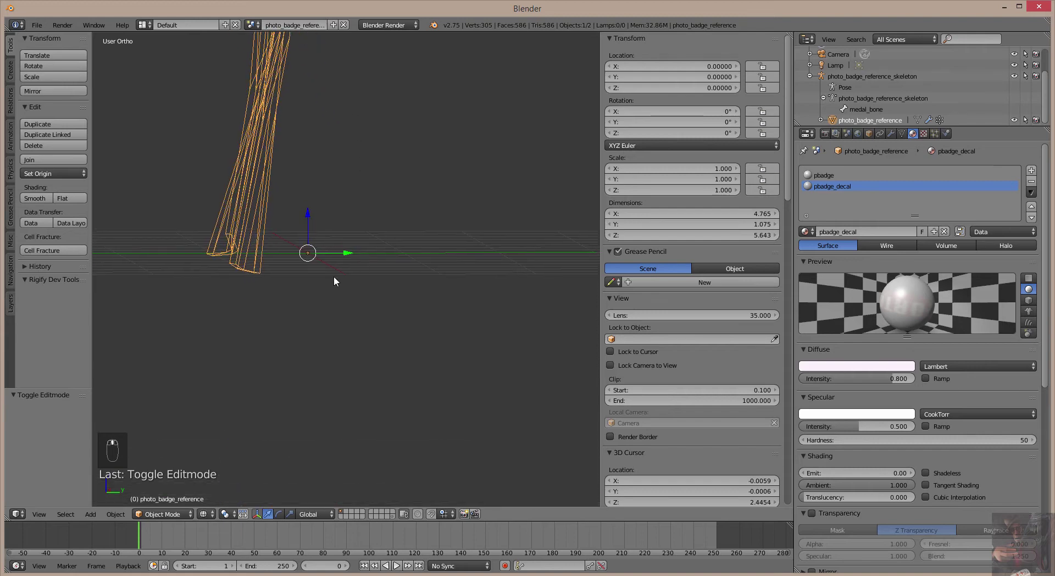
{"action": "scroll", "coordinate": [334, 275], "scroll_direction": "up", "scroll_amount": 5}
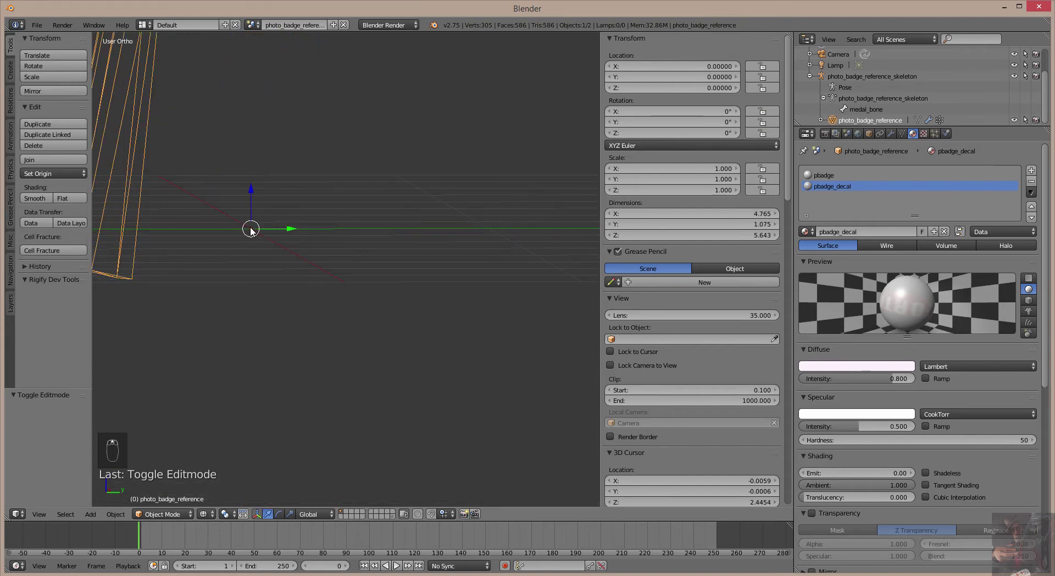
{"action": "right_click", "coordinate": [250, 231]}
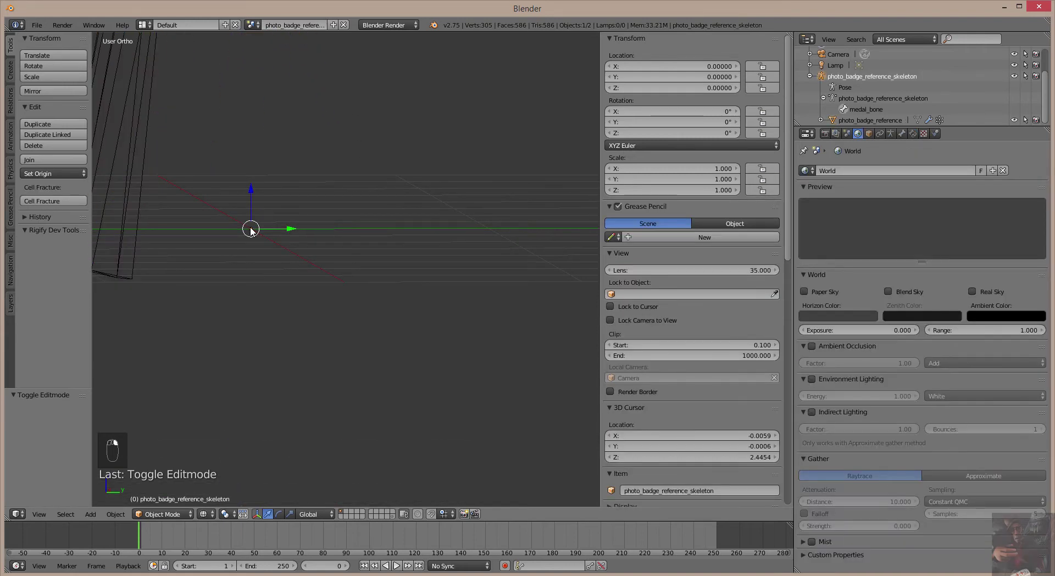
{"action": "scroll", "coordinate": [417, 234], "scroll_direction": "down", "scroll_amount": 6}
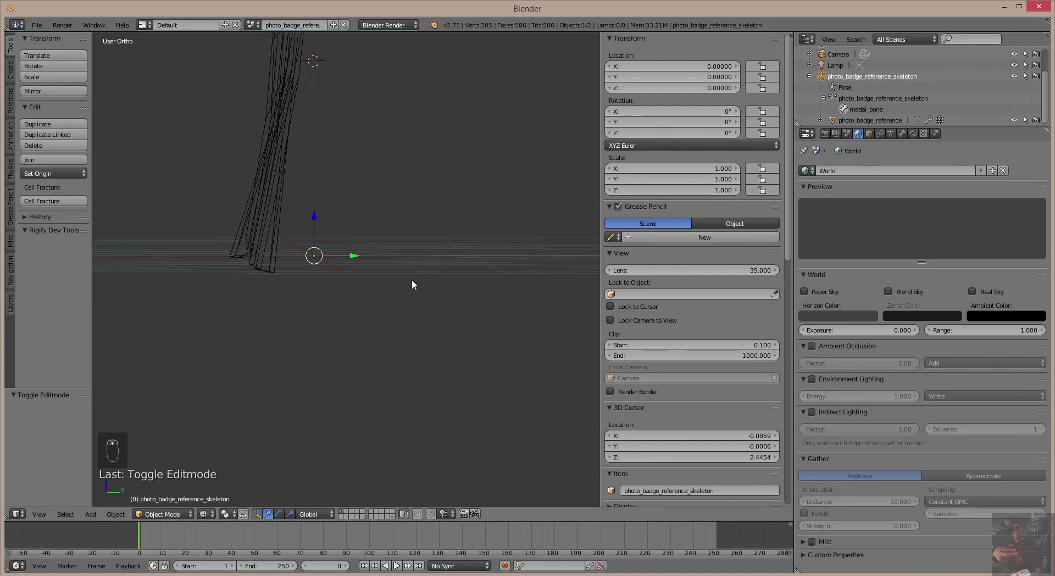
{"action": "scroll", "coordinate": [412, 284], "scroll_direction": "down", "scroll_amount": 3}
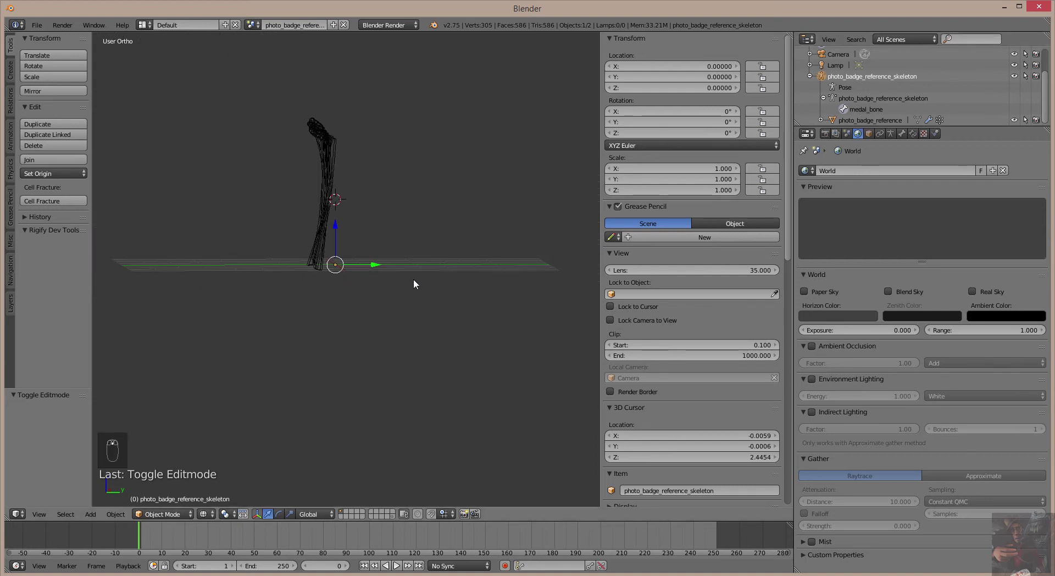
Step: Try snapping the whole skeleton object to the 3D cursor with offset from the right view, and undo that snap
{"action": "key", "text": "KP_3"}
{"action": "scroll", "coordinate": [413, 278], "scroll_direction": "up", "scroll_amount": 4}
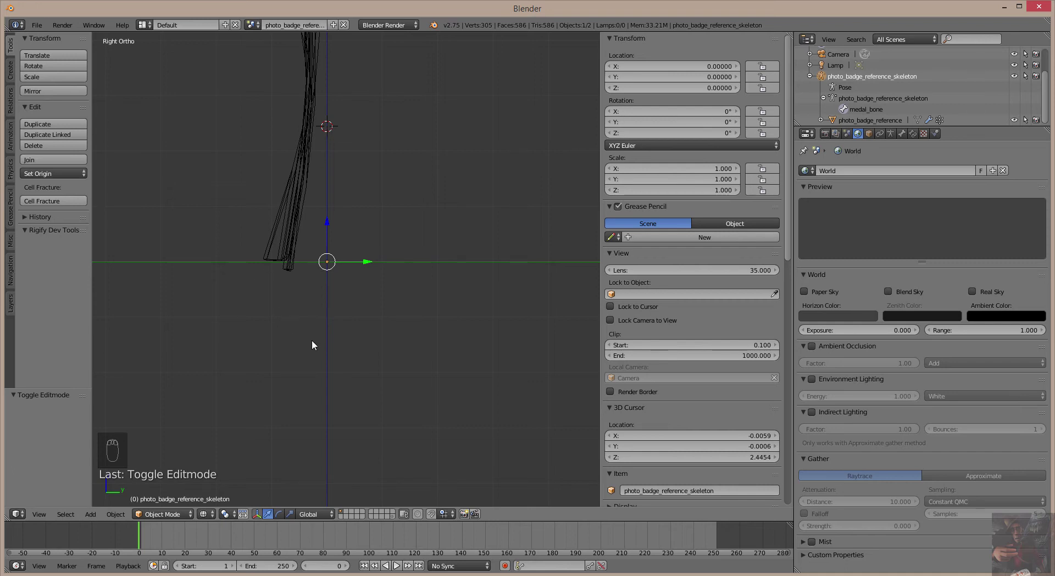
{"action": "key", "text": "shift+s"}
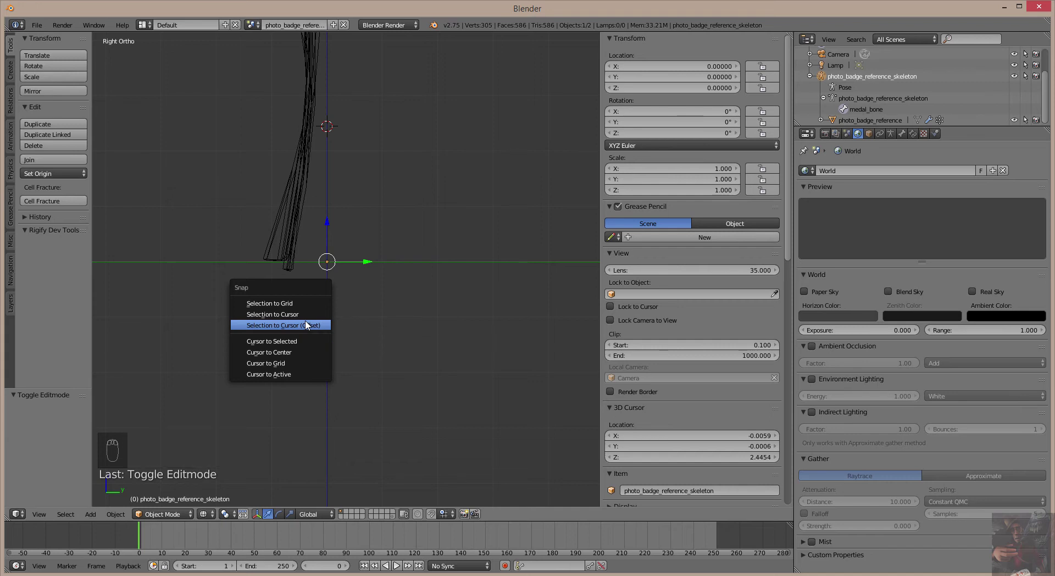
{"action": "left_click", "coordinate": [306, 325]}
{"action": "scroll", "coordinate": [339, 204], "scroll_direction": "down", "scroll_amount": 6}
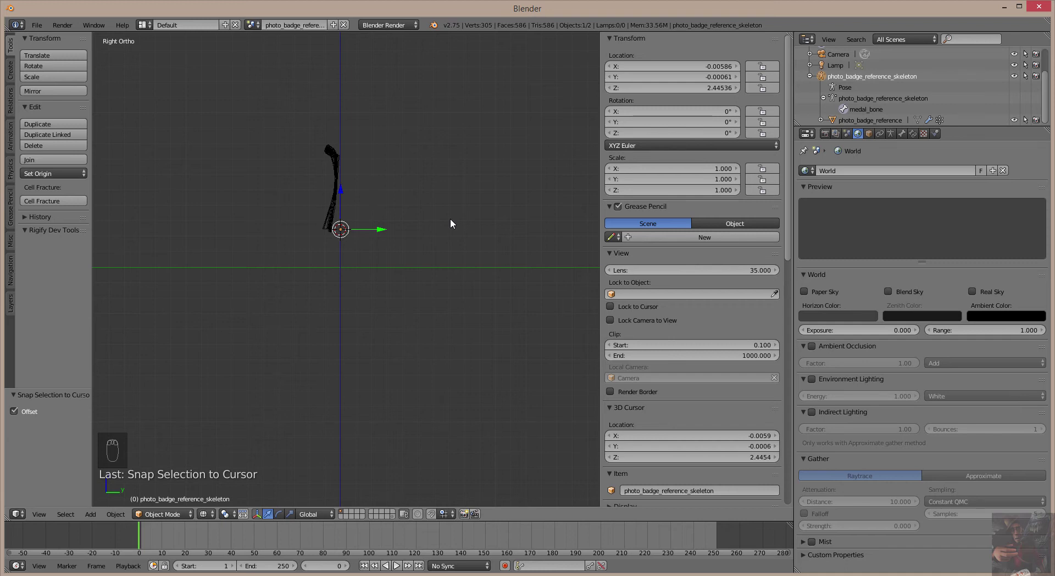
{"action": "key", "text": "ctrl+z"}
Step: Enter Edit Mode on the skeleton and snap medal_bone to the 3D cursor with offset, at about X -0.006, Y -0.0006, Z 2.445
{"action": "scroll", "coordinate": [366, 280], "scroll_direction": "up", "scroll_amount": 5}
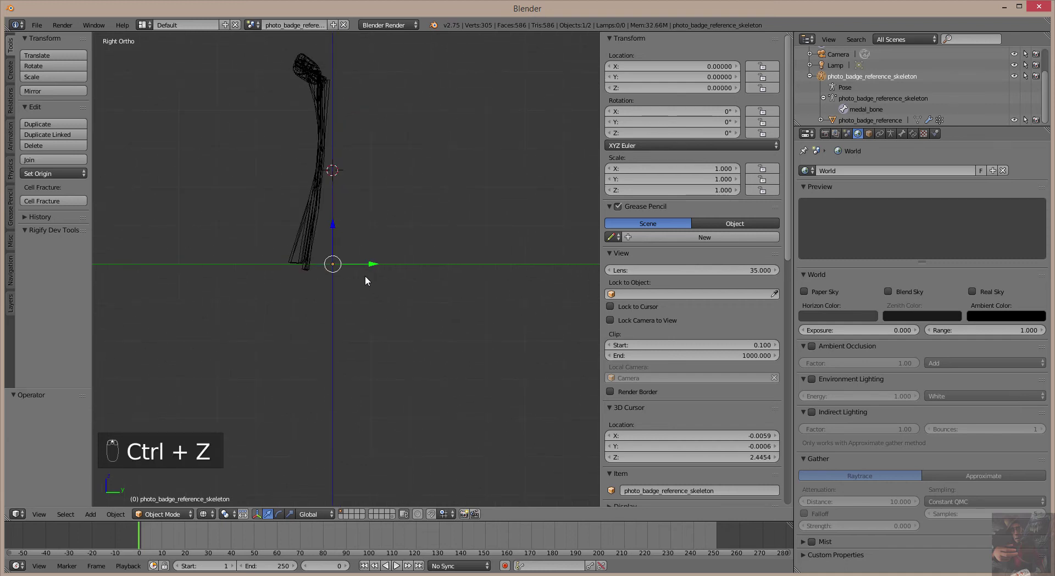
{"action": "scroll", "coordinate": [365, 275], "scroll_direction": "up", "scroll_amount": 4}
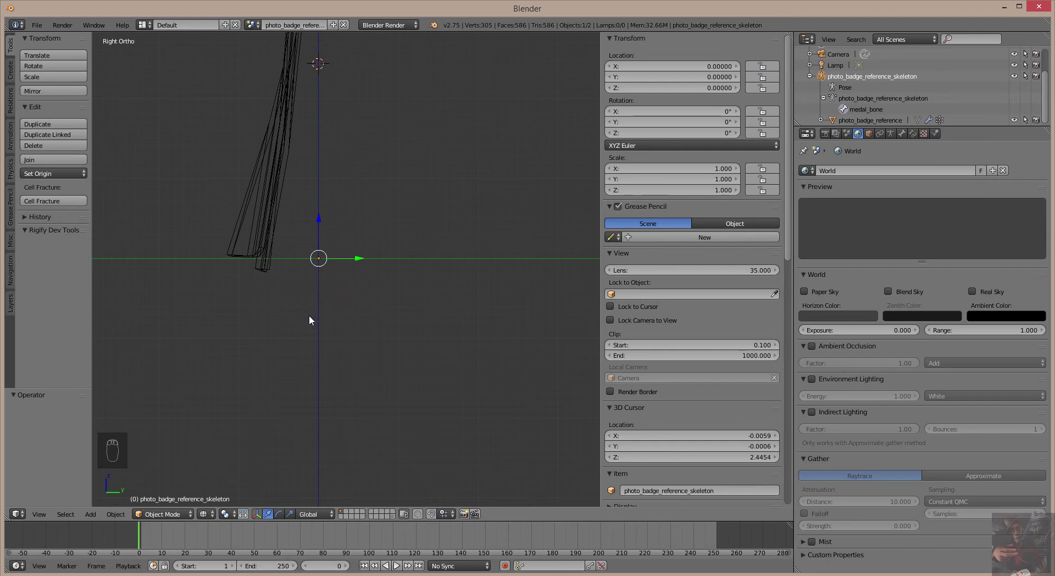
{"action": "key", "text": "Tab"}
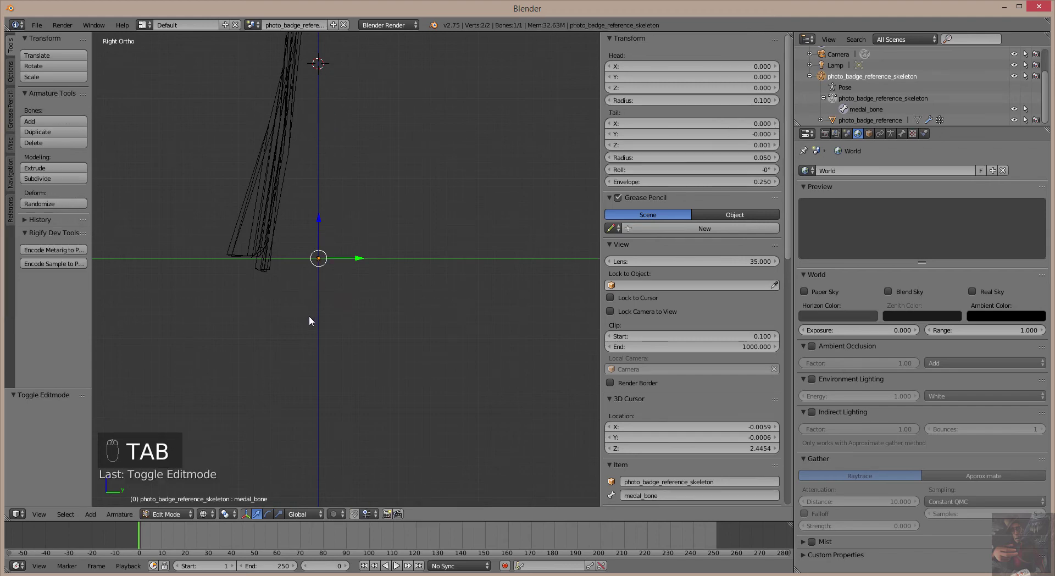
{"action": "scroll", "coordinate": [308, 314], "scroll_direction": "up", "scroll_amount": 6}
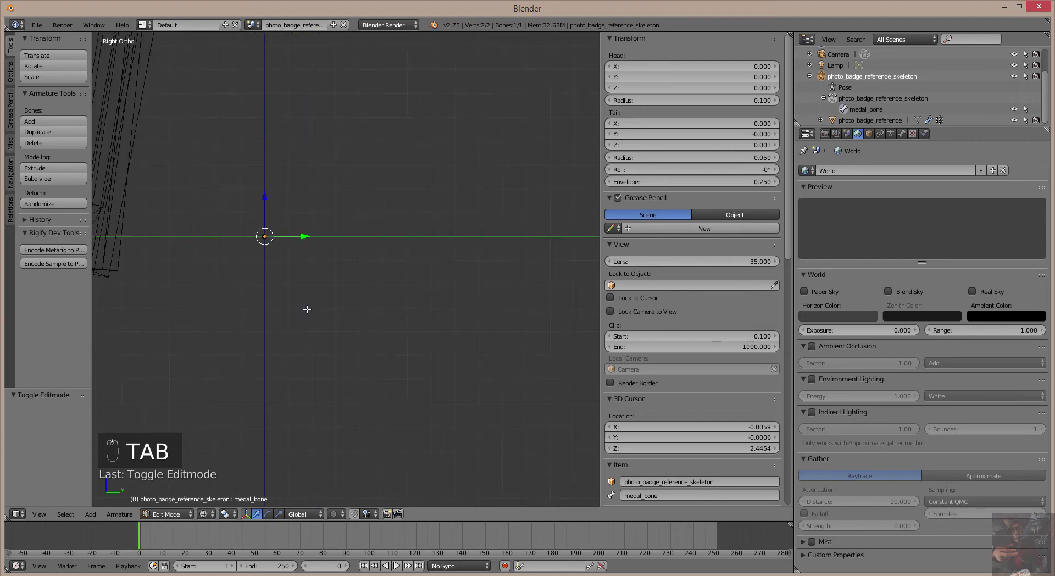
{"action": "middle_click_drag", "start_coordinate": [274, 266], "coordinate": [389, 242], "text": "shift"}
{"action": "scroll", "coordinate": [331, 321], "scroll_direction": "up", "scroll_amount": 11}
{"action": "scroll", "coordinate": [323, 334], "scroll_direction": "up", "scroll_amount": 12}
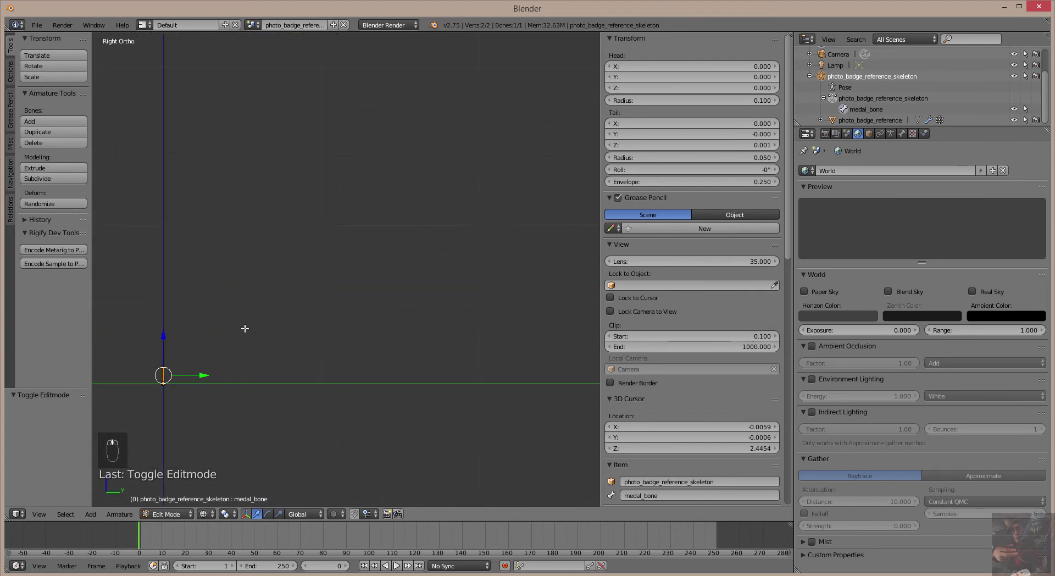
{"action": "middle_click_drag", "start_coordinate": [342, 279], "coordinate": [450, 170], "text": "shift"}
{"action": "scroll", "coordinate": [345, 242], "scroll_direction": "down", "scroll_amount": 8}
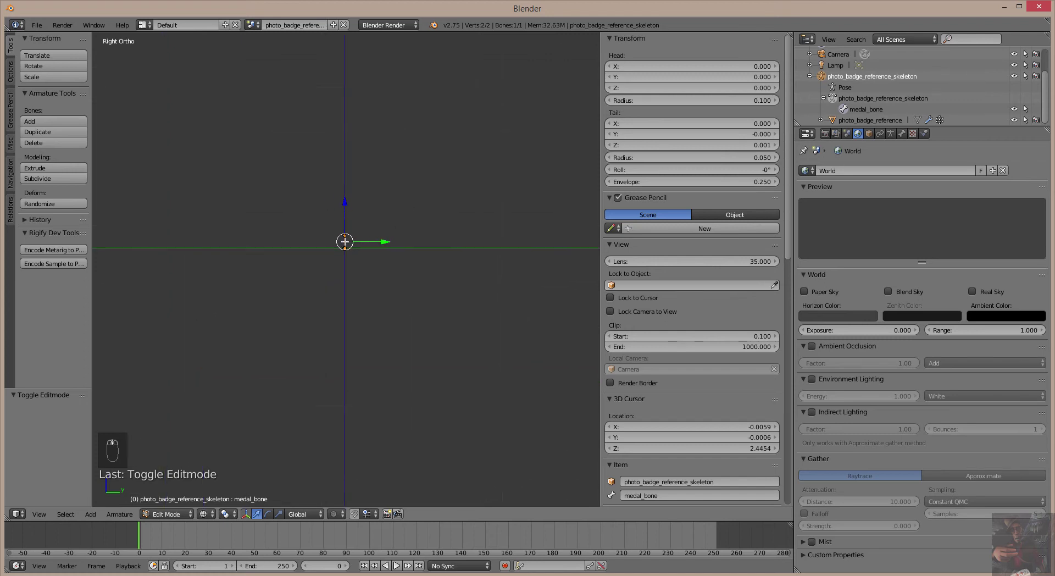
{"action": "scroll", "coordinate": [347, 235], "scroll_direction": "down", "scroll_amount": 12}
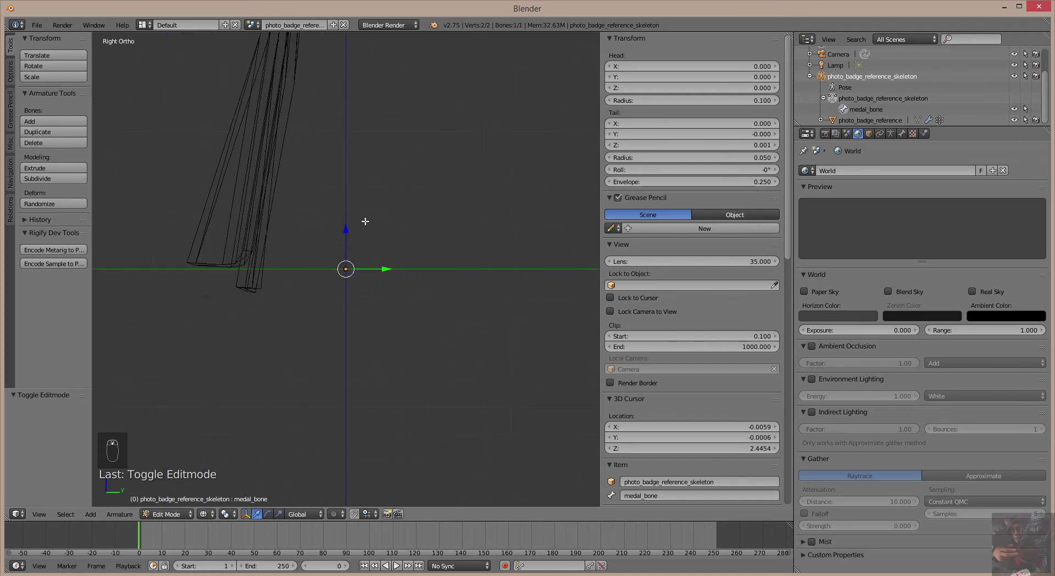
{"action": "scroll", "coordinate": [362, 233], "scroll_direction": "down", "scroll_amount": 1}
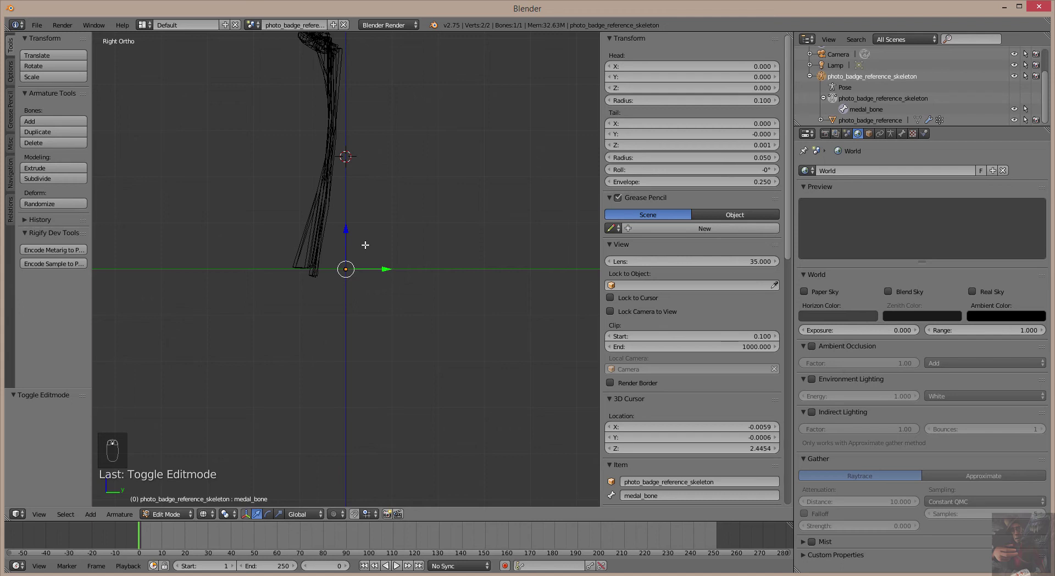
{"action": "key", "text": "shift+s"}
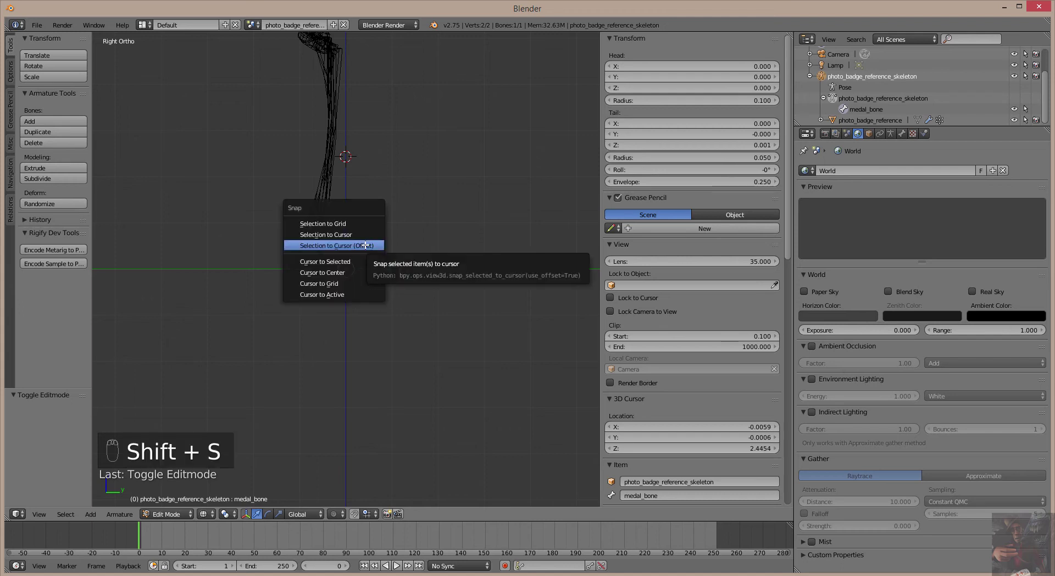
{"action": "left_click", "coordinate": [362, 246]}
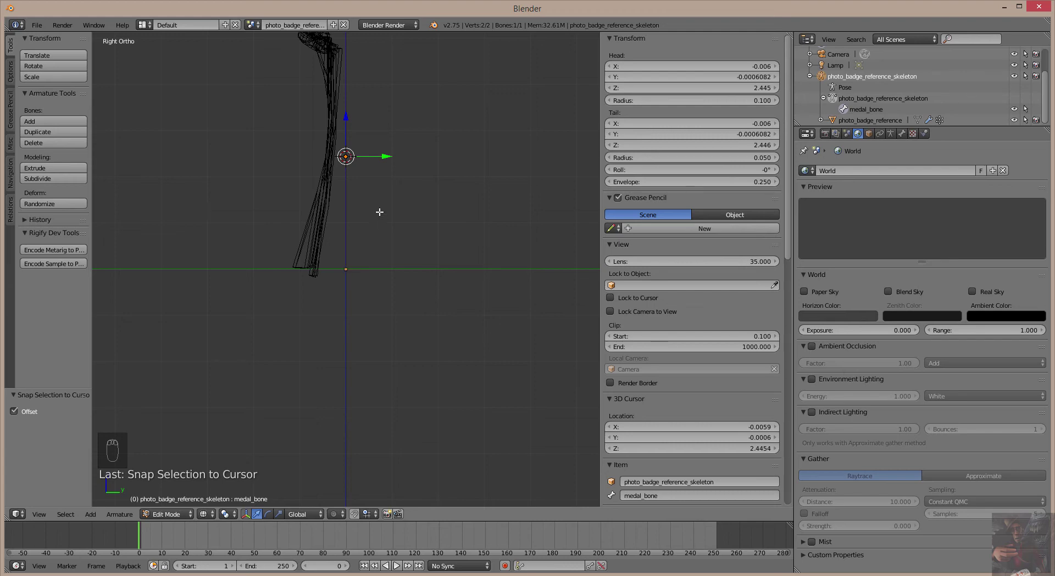
Step: Leave Edit Mode on the skeleton, select the photo badge mesh and enter Edit Mode on it
{"action": "mouse_move", "coordinate": [379, 212]}
{"action": "middle_mouse_down"}
{"action": "mouse_move", "coordinate": [480, 214]}
{"action": "mouse_move", "coordinate": [372, 228]}
{"action": "mouse_move", "coordinate": [355, 219]}
{"action": "mouse_move", "coordinate": [366, 217]}
{"action": "middle_mouse_up"}
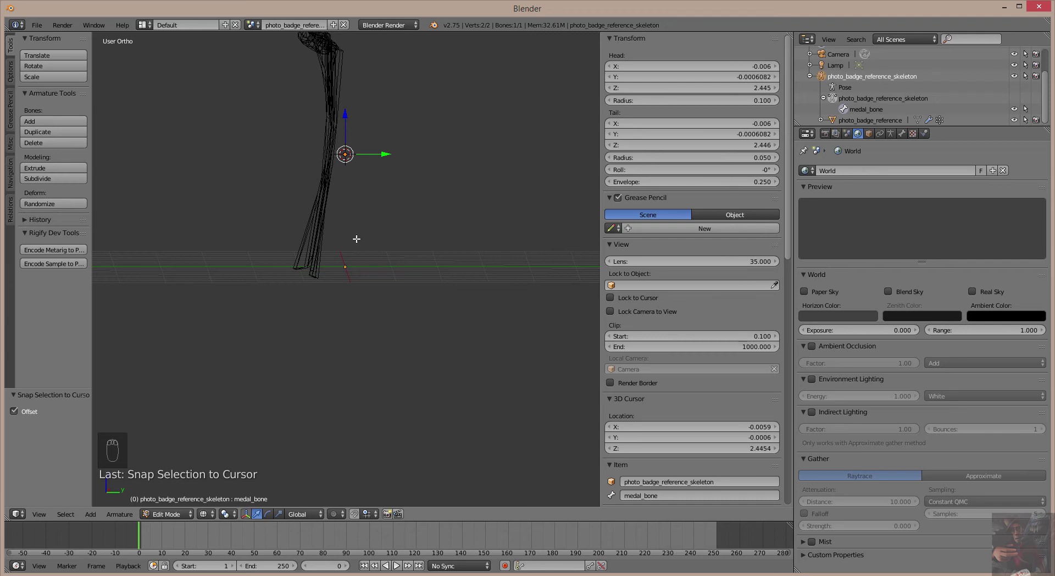
{"action": "scroll", "coordinate": [356, 239], "scroll_direction": "up", "scroll_amount": 3}
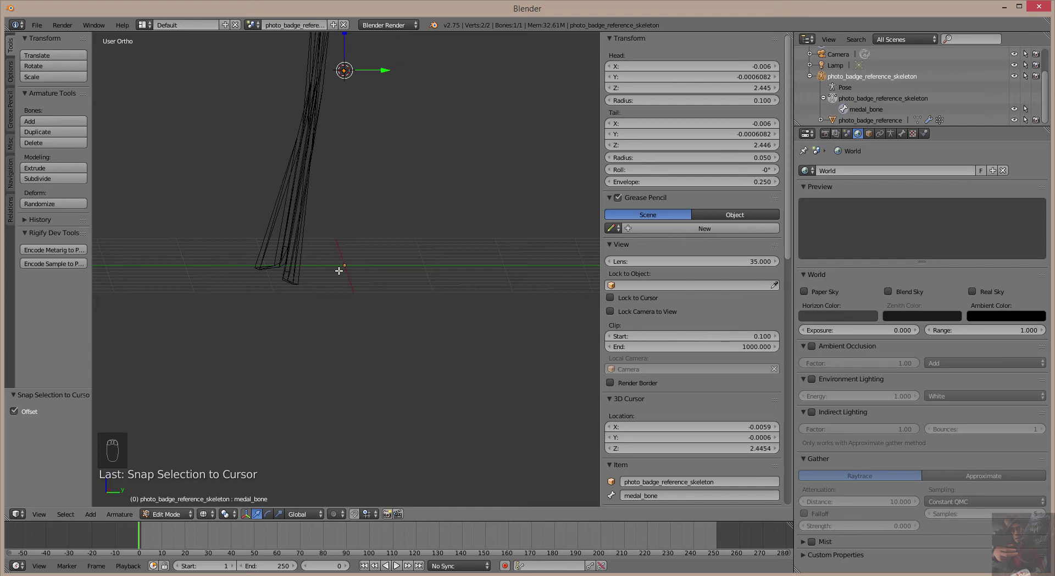
{"action": "mouse_move", "coordinate": [382, 245]}
{"action": "middle_mouse_down"}
{"action": "mouse_move", "coordinate": [385, 225]}
{"action": "mouse_move", "coordinate": [388, 236]}
{"action": "middle_mouse_up"}
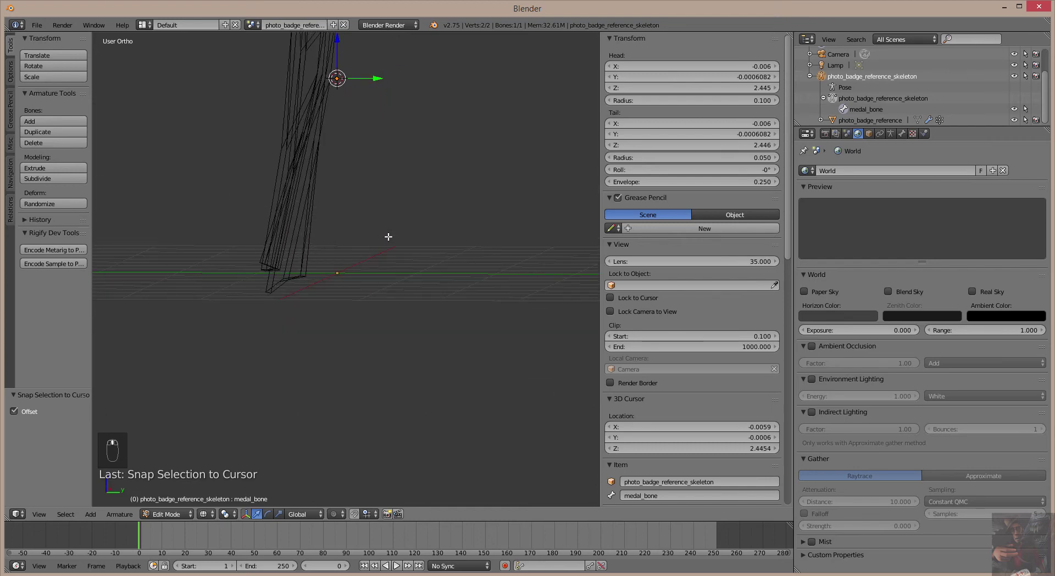
{"action": "scroll", "coordinate": [388, 236], "scroll_direction": "down", "scroll_amount": 5}
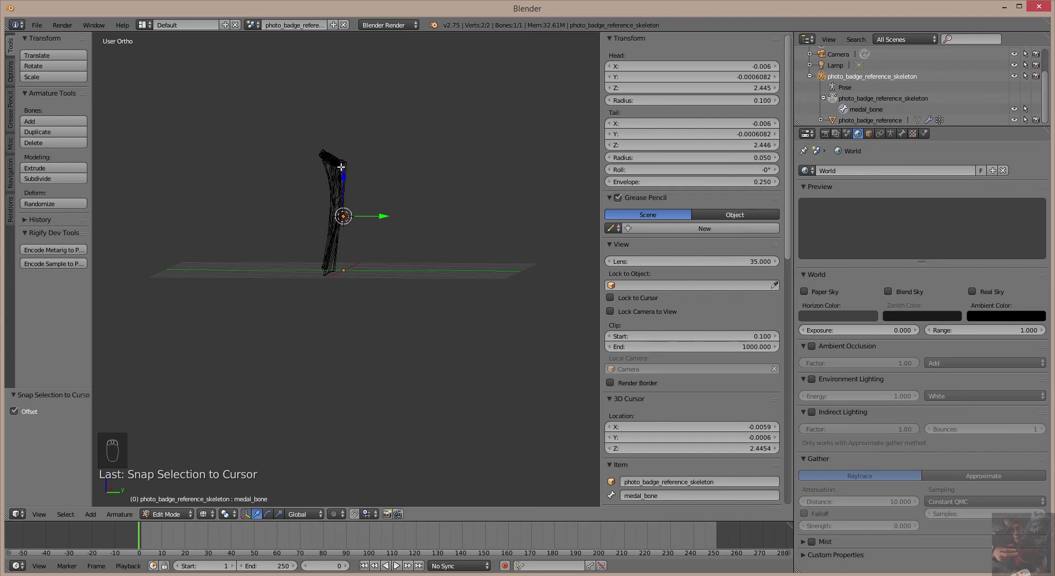
{"action": "middle_click_drag", "start_coordinate": [344, 253], "coordinate": [433, 249]}
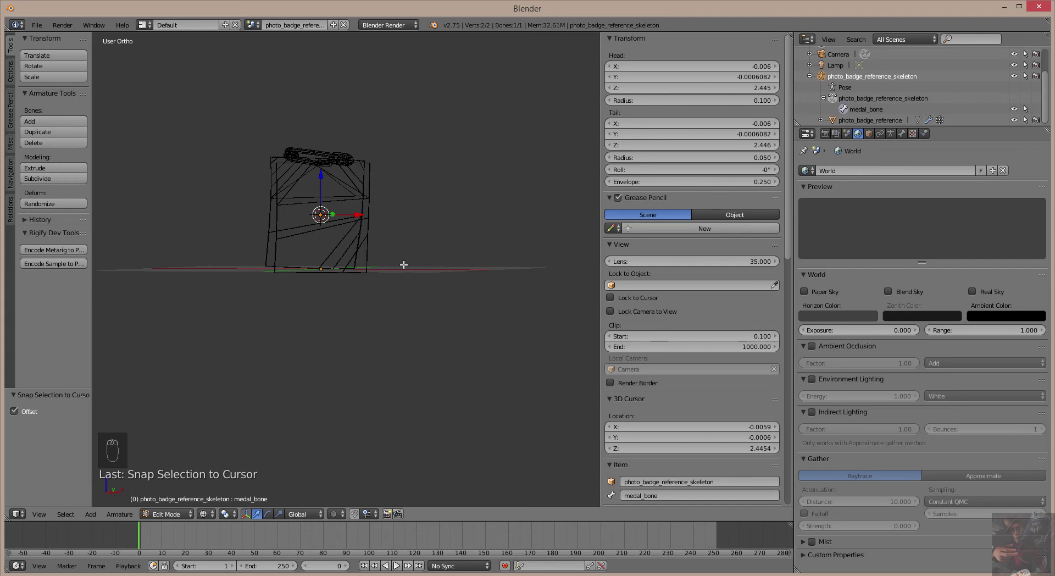
{"action": "key", "text": "Tab"}
{"action": "scroll", "coordinate": [315, 192], "scroll_direction": "up", "scroll_amount": 5}
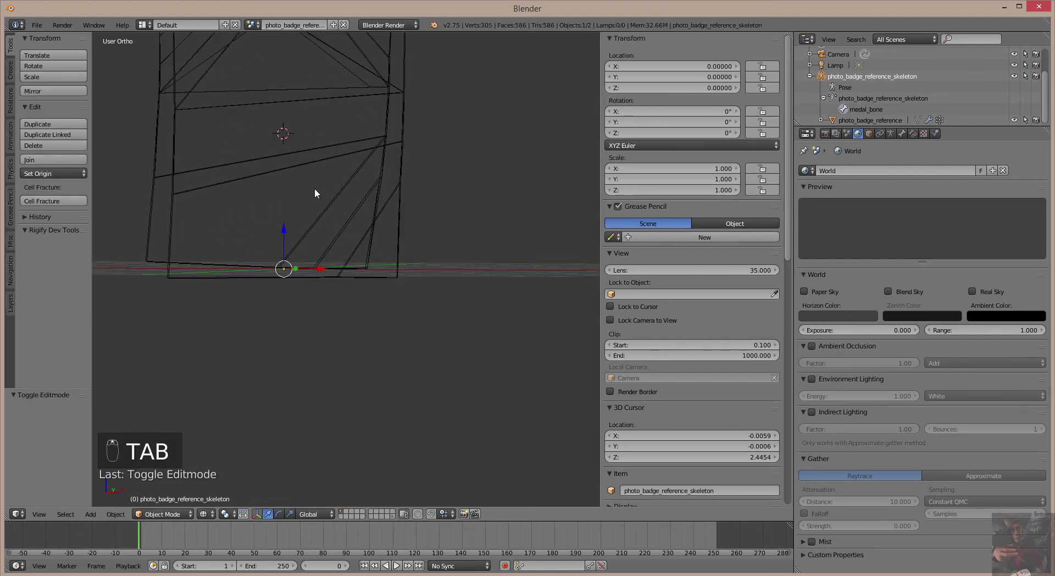
{"action": "scroll", "coordinate": [326, 177], "scroll_direction": "down", "scroll_amount": 5}
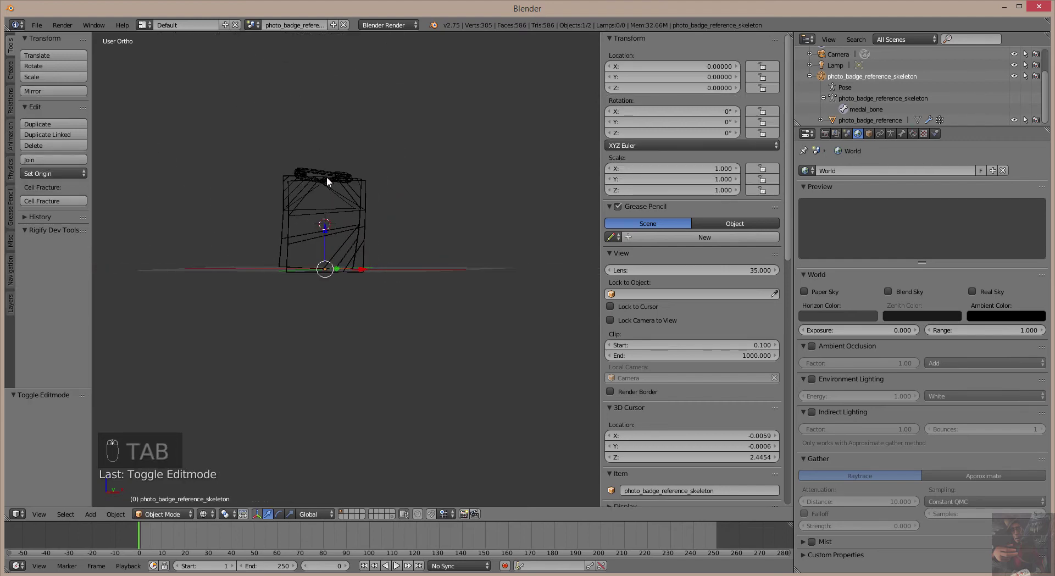
{"action": "right_click", "coordinate": [358, 200]}
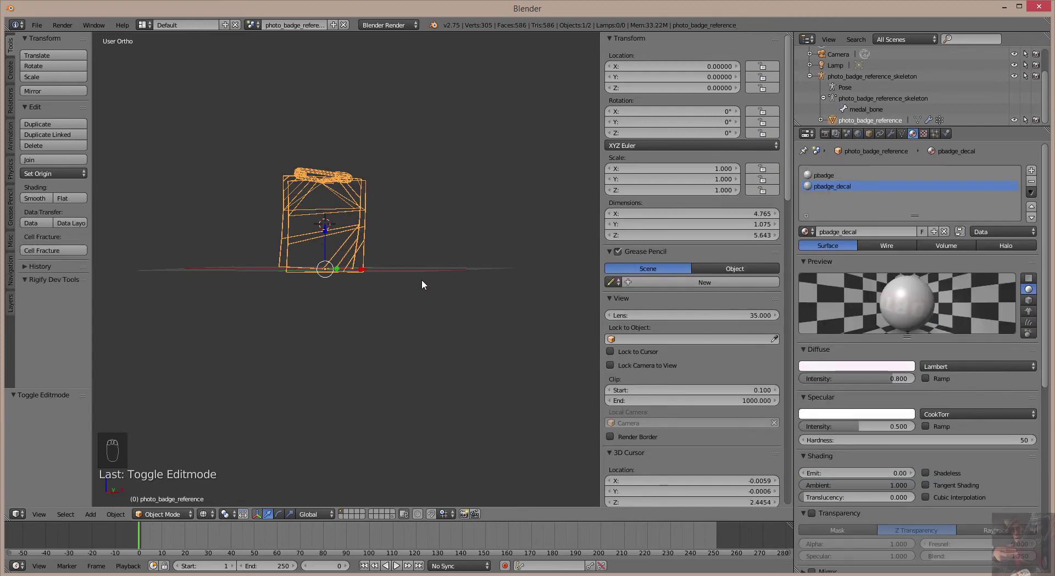
{"action": "key", "text": "Tab"}
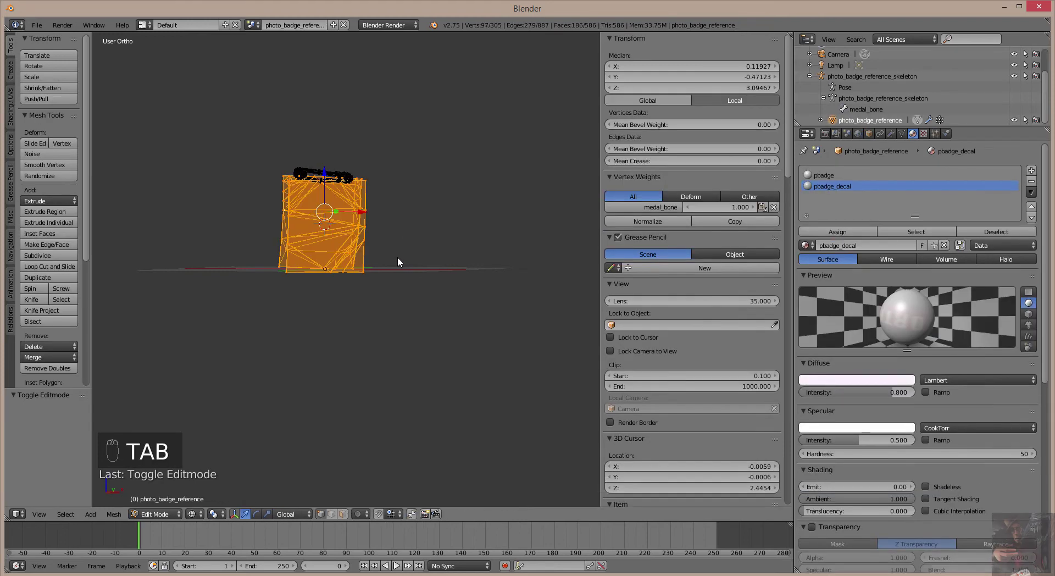
Step: Select all linked geometry of the safety pin on top of the badge and delete its vertices
{"action": "scroll", "coordinate": [385, 231], "scroll_direction": "up", "scroll_amount": 6}
{"action": "middle_click_drag", "start_coordinate": [385, 230], "coordinate": [414, 488], "text": "shift"}
{"action": "scroll", "coordinate": [353, 315], "scroll_direction": "up", "scroll_amount": 8}
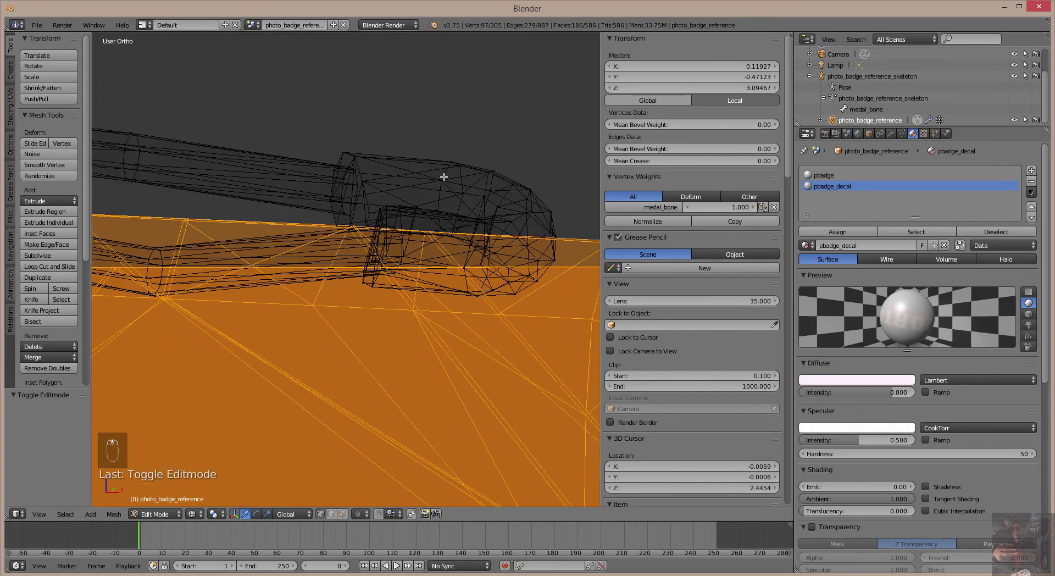
{"action": "right_click", "coordinate": [440, 180]}
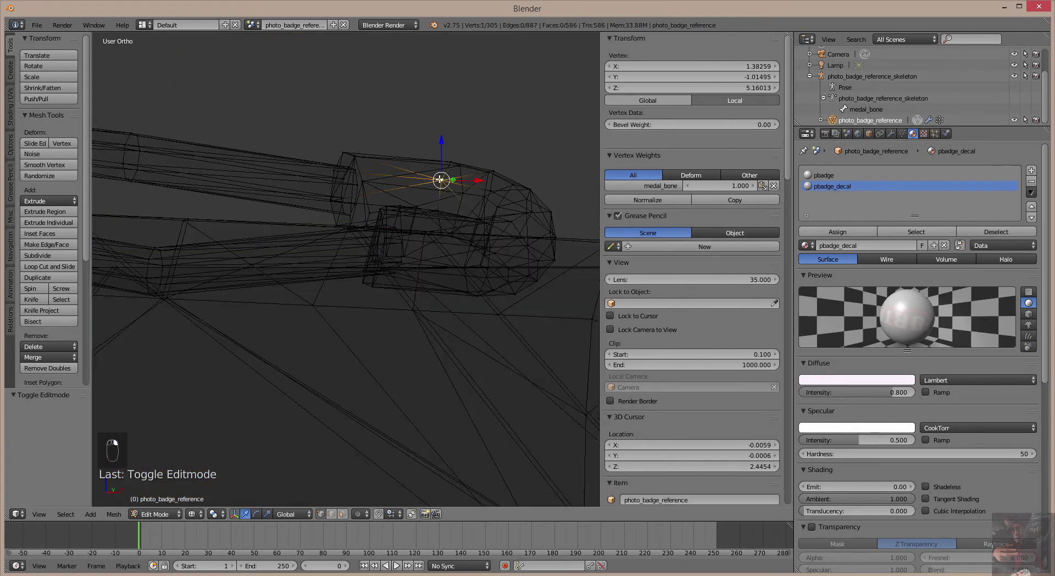
{"action": "right_click", "coordinate": [140, 153], "text": "ctrl"}
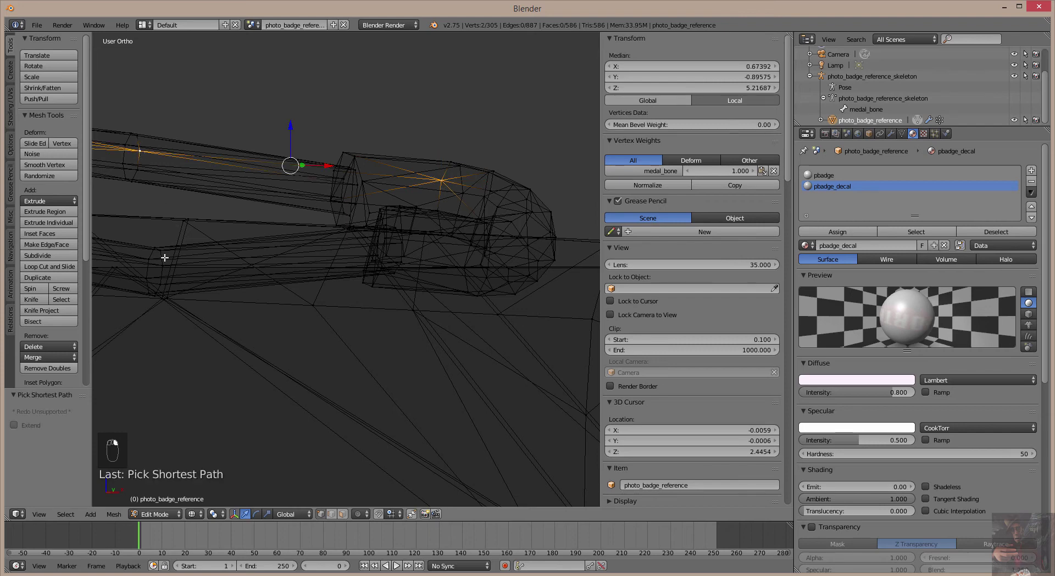
{"action": "right_click", "coordinate": [264, 255], "text": "ctrl"}
{"action": "scroll", "coordinate": [264, 256], "scroll_direction": "down", "scroll_amount": 5}
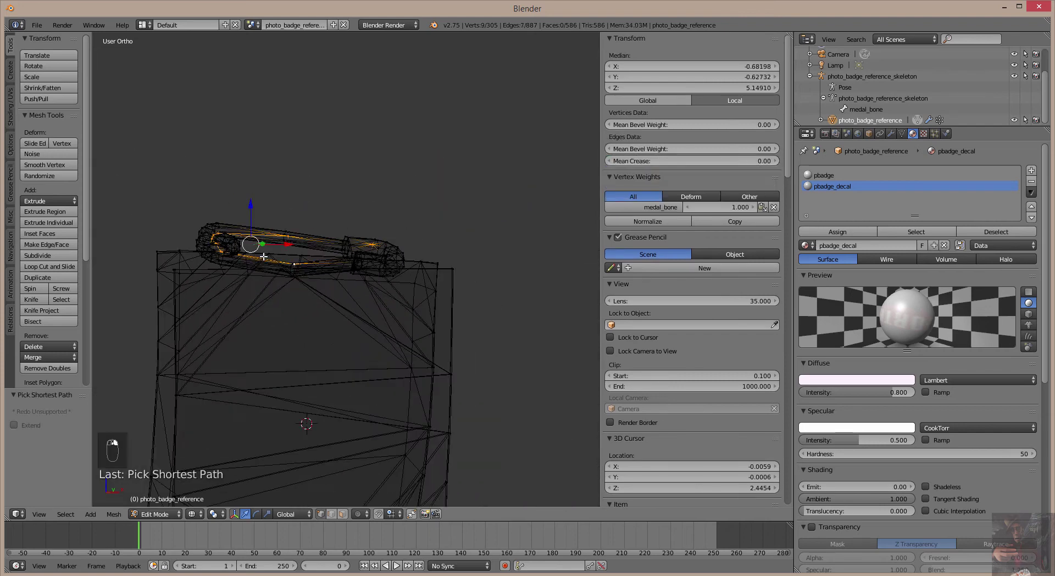
{"action": "middle_click_drag", "start_coordinate": [264, 256], "coordinate": [286, 250]}
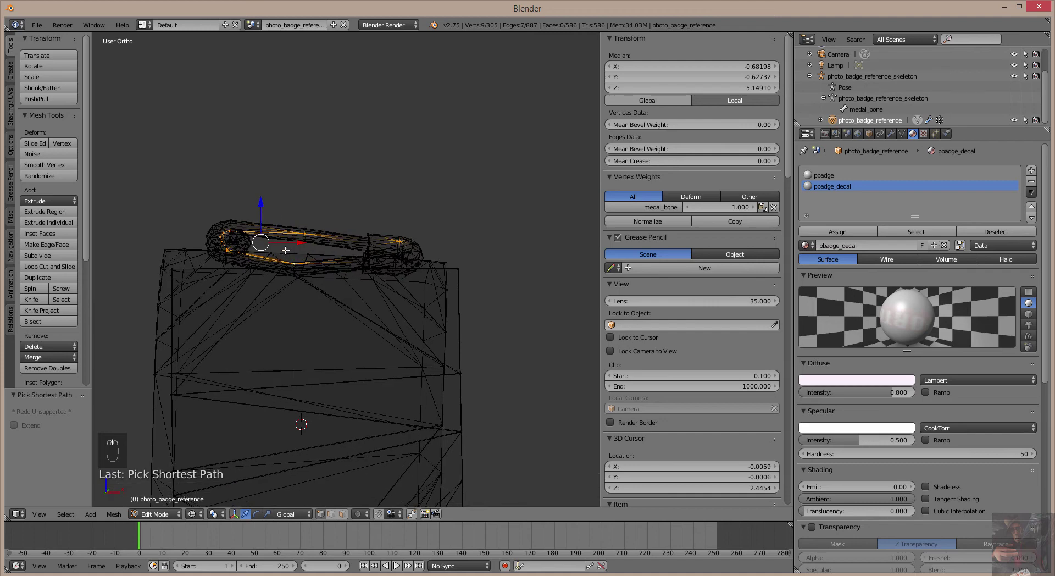
{"action": "key", "text": "ctrl+l"}
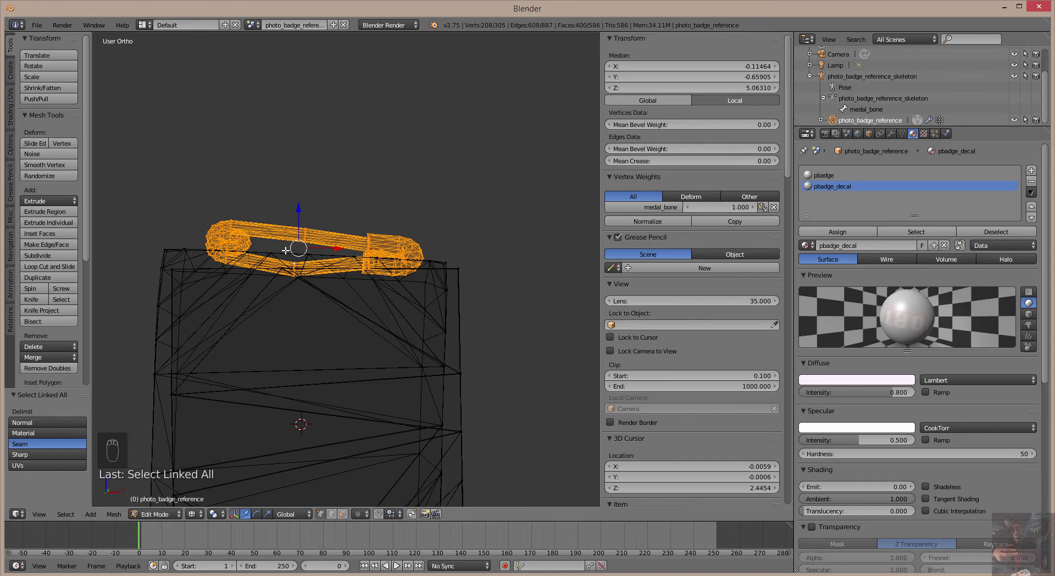
{"action": "key", "text": "x"}
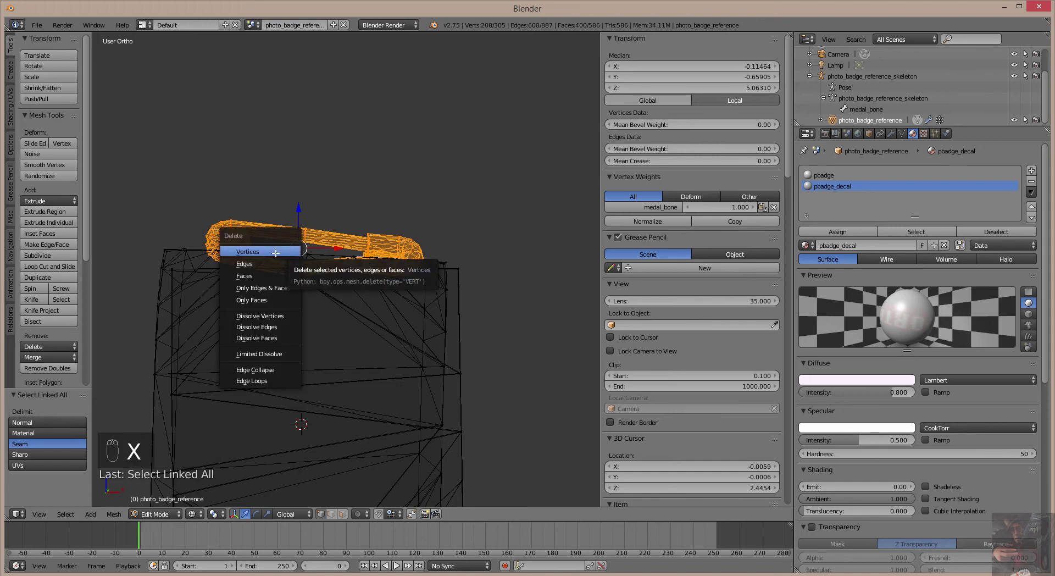
{"action": "left_click", "coordinate": [276, 252]}
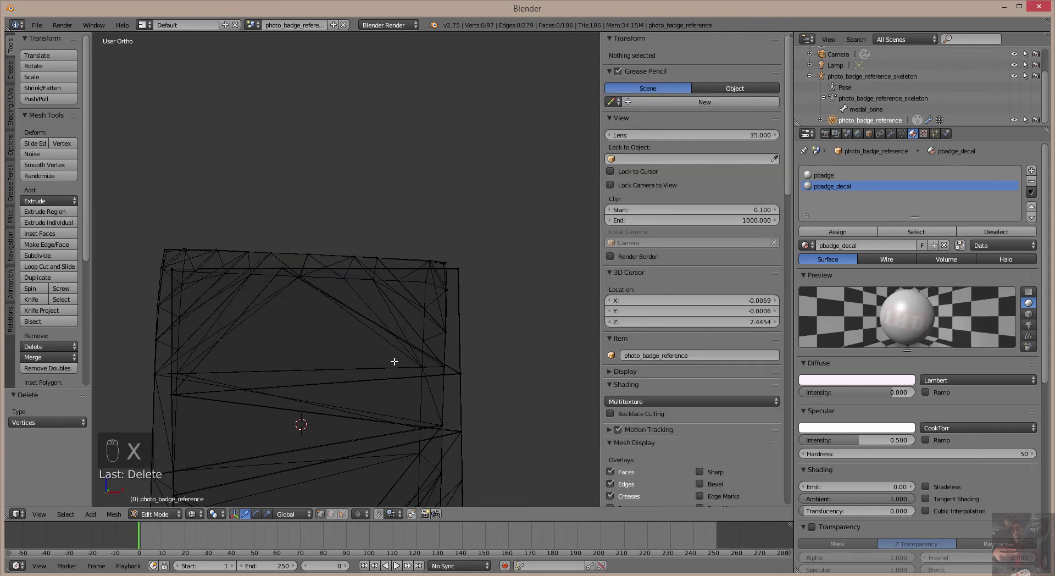
Step: Select the linked flat decal surface on the card's face from its upper corner and delete its vertices
{"action": "middle_click_drag", "start_coordinate": [395, 361], "coordinate": [340, 354]}
{"action": "scroll", "coordinate": [340, 354], "scroll_direction": "down", "scroll_amount": 1}
{"action": "scroll", "coordinate": [340, 354], "scroll_direction": "up", "scroll_amount": 3}
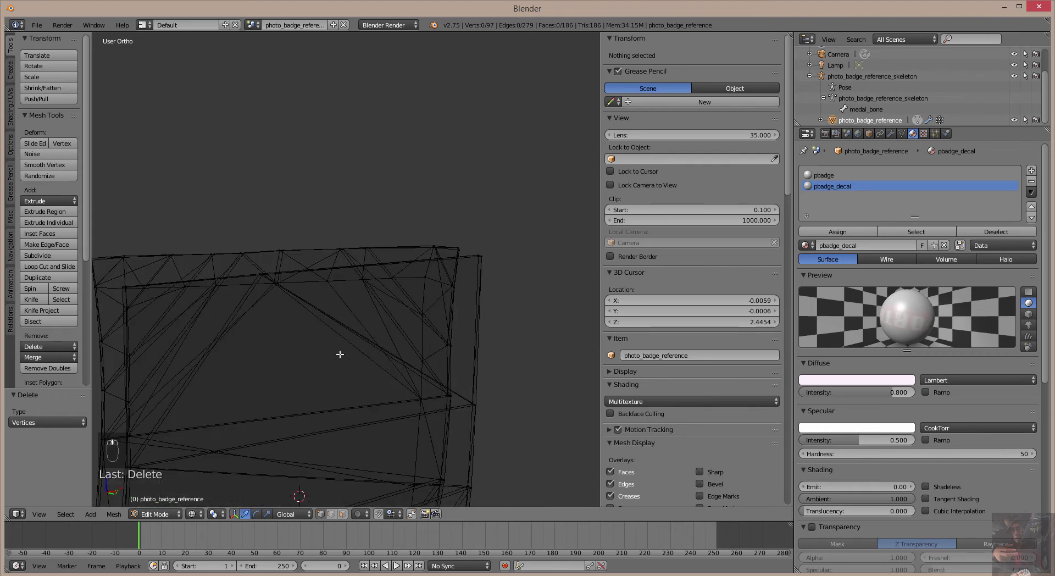
{"action": "scroll", "coordinate": [340, 354], "scroll_direction": "down", "scroll_amount": 4}
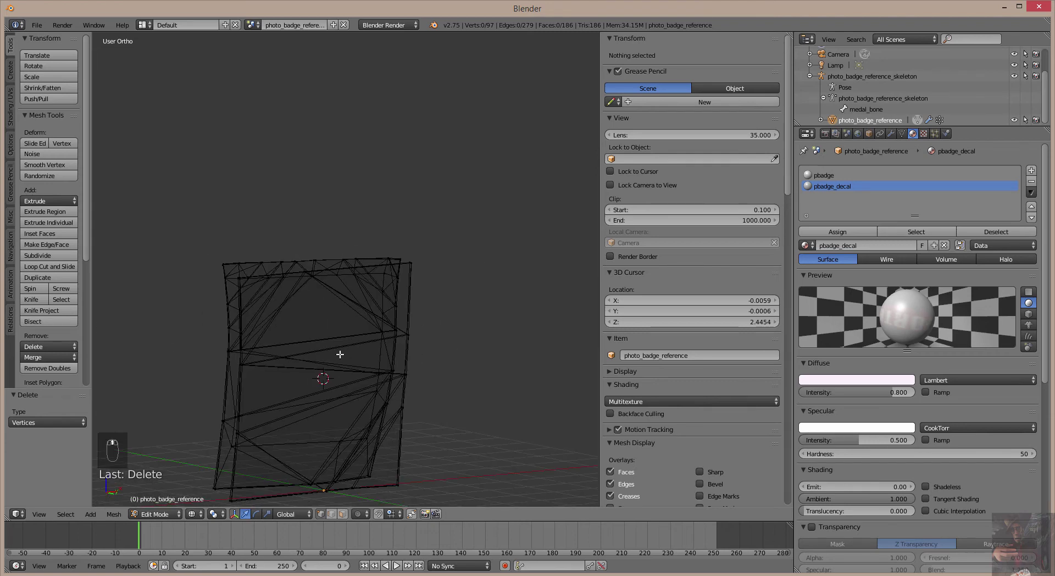
{"action": "right_click", "coordinate": [411, 262]}
{"action": "right_click", "coordinate": [412, 262], "text": "ctrl"}
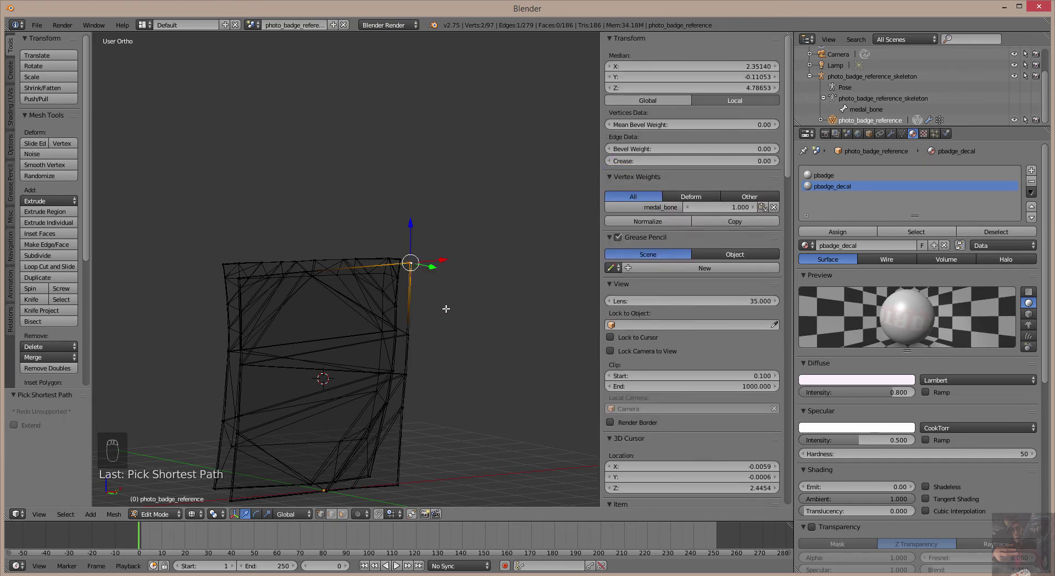
{"action": "key", "text": "ctrl+l"}
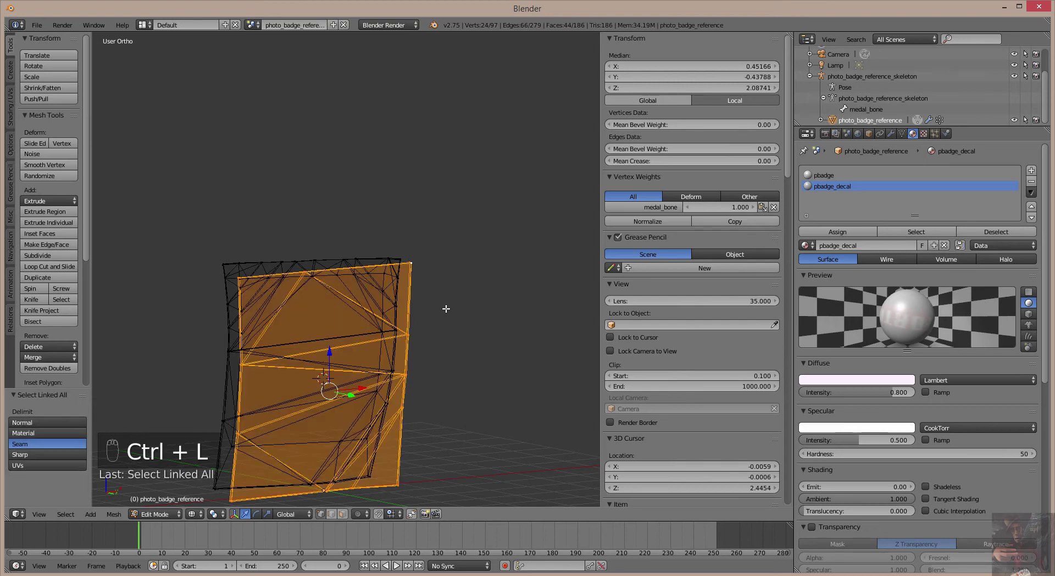
{"action": "key", "text": "x"}
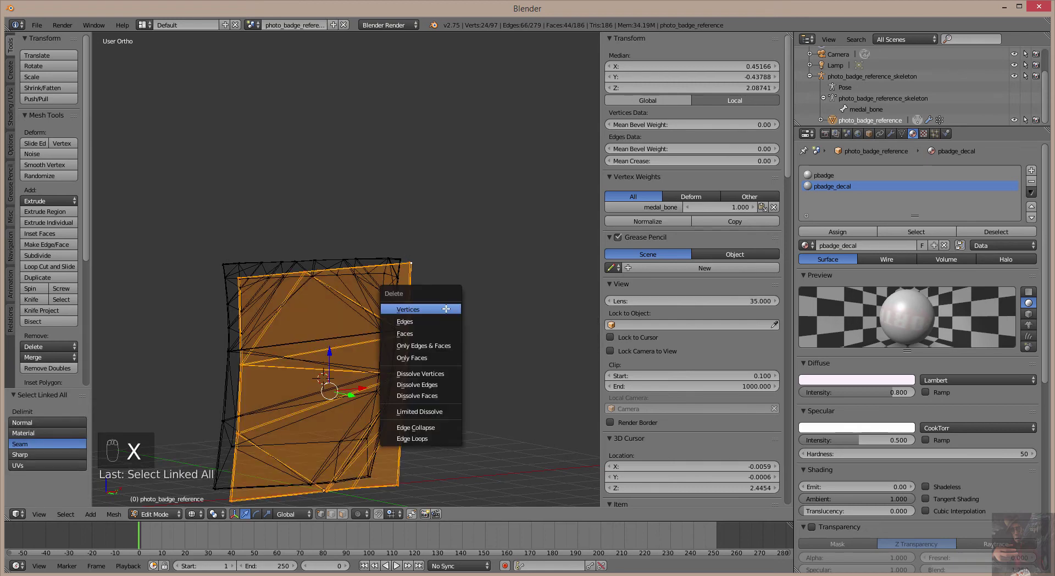
{"action": "left_click", "coordinate": [445, 309]}
Step: Switch the viewport to solid shading and examine the remaining card's front, side profile and curvature
{"action": "middle_click_drag", "start_coordinate": [445, 308], "coordinate": [259, 295]}
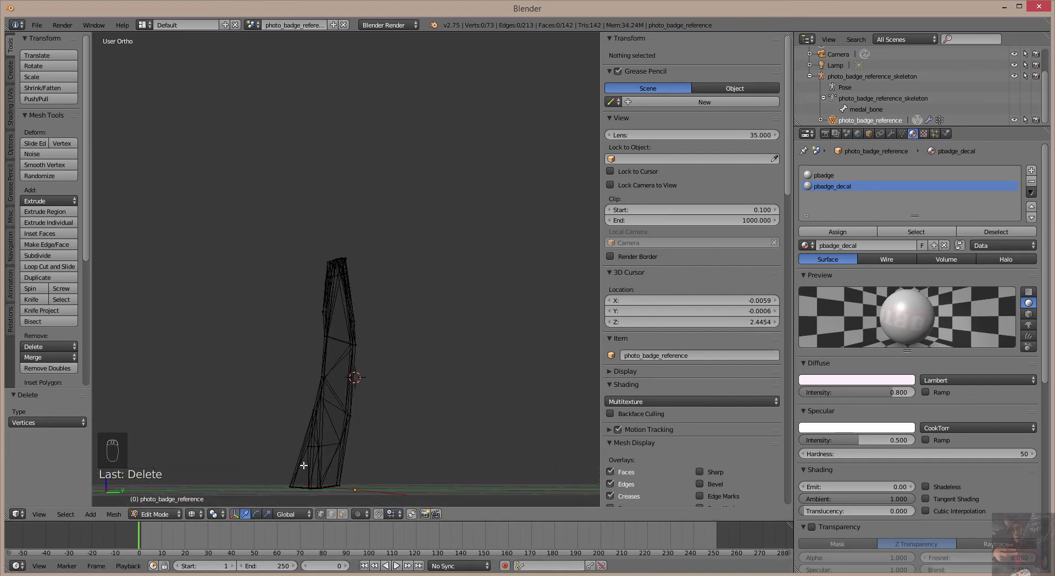
{"action": "middle_click_drag", "start_coordinate": [325, 469], "coordinate": [422, 461]}
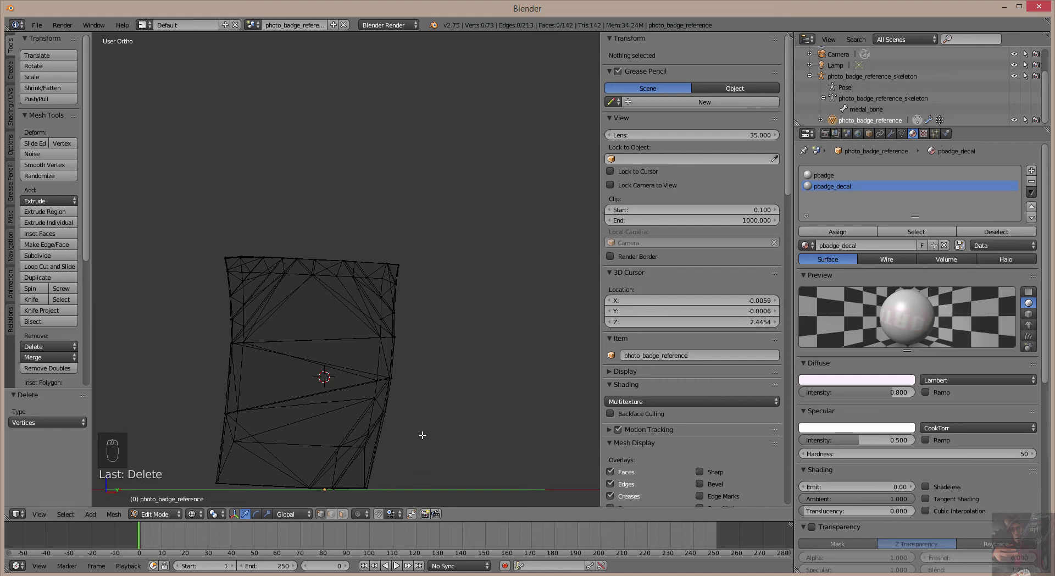
{"action": "key", "text": "z"}
{"action": "mouse_move", "coordinate": [431, 391]}
{"action": "middle_mouse_down"}
{"action": "mouse_move", "coordinate": [253, 390]}
{"action": "mouse_move", "coordinate": [273, 405]}
{"action": "mouse_move", "coordinate": [185, 390]}
{"action": "mouse_move", "coordinate": [528, 388]}
{"action": "mouse_move", "coordinate": [495, 386]}
{"action": "middle_mouse_up"}
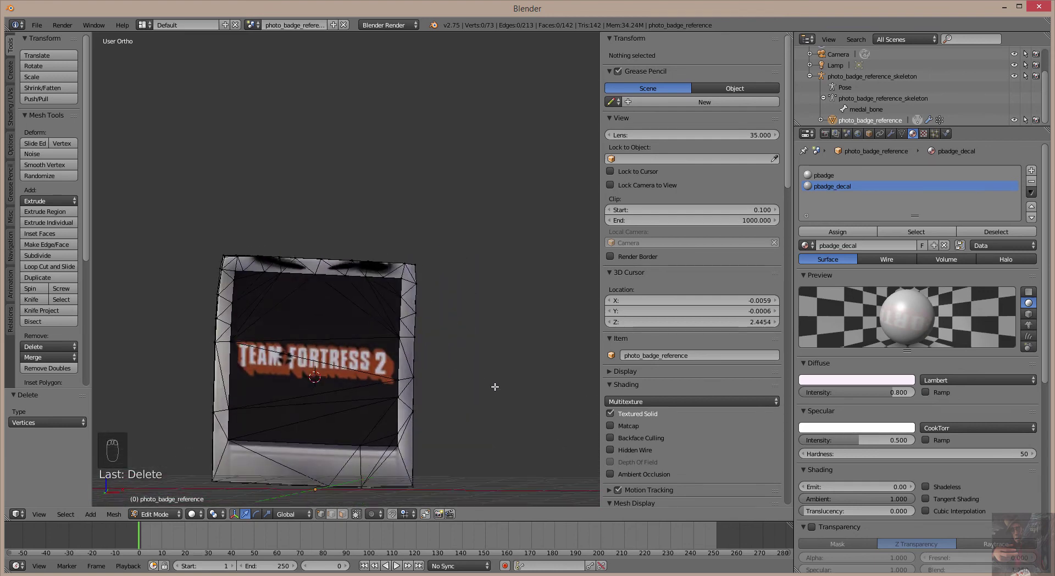
{"action": "scroll", "coordinate": [351, 307], "scroll_direction": "up", "scroll_amount": 4}
{"action": "scroll", "coordinate": [346, 285], "scroll_direction": "down", "scroll_amount": 3}
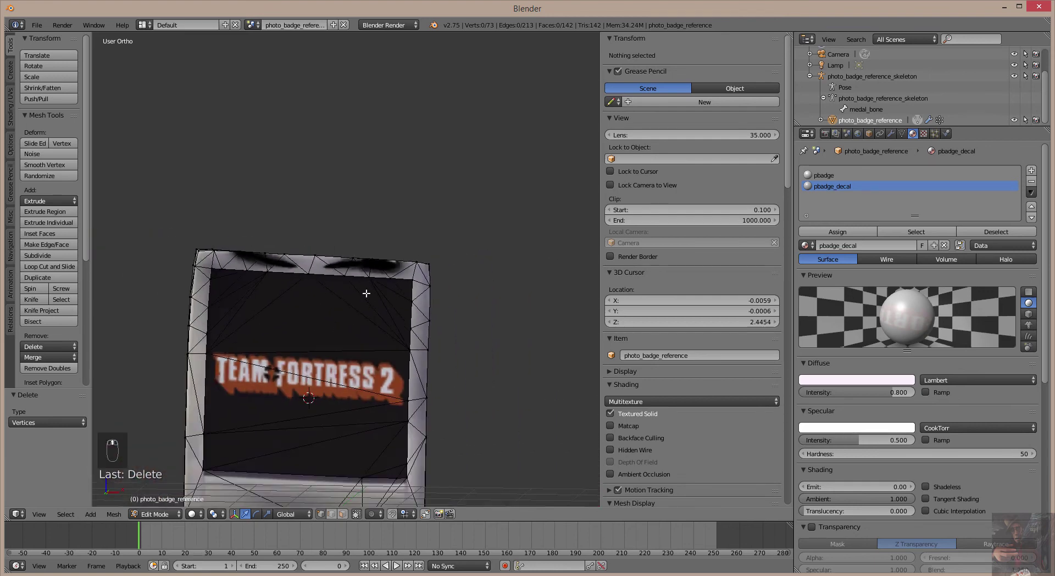
{"action": "scroll", "coordinate": [300, 365], "scroll_direction": "down", "scroll_amount": 1}
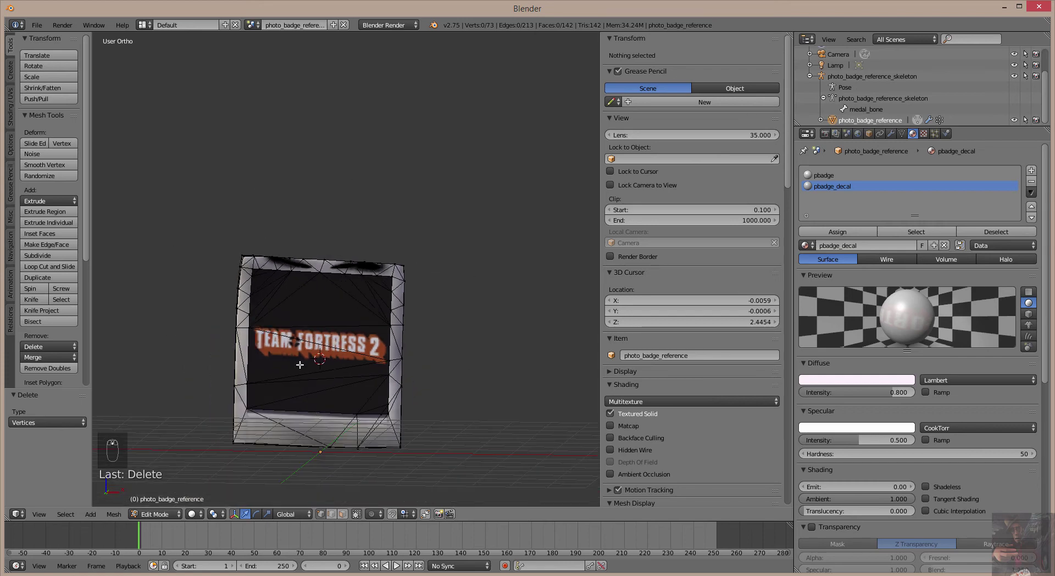
{"action": "middle_click_drag", "start_coordinate": [448, 370], "coordinate": [328, 385]}
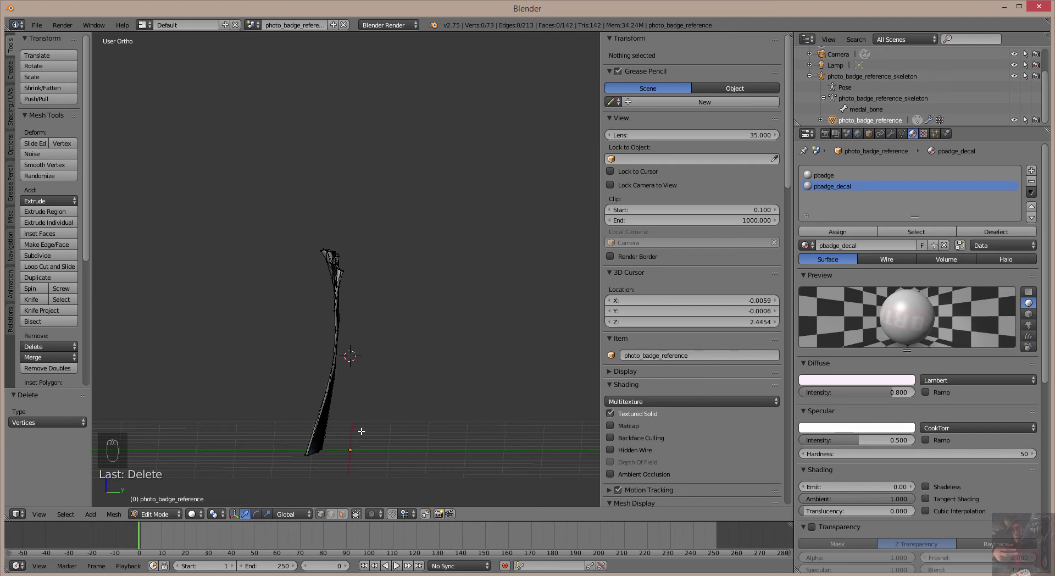
{"action": "middle_click_drag", "start_coordinate": [352, 417], "coordinate": [352, 404]}
{"action": "scroll", "coordinate": [352, 404], "scroll_direction": "up", "scroll_amount": 1}
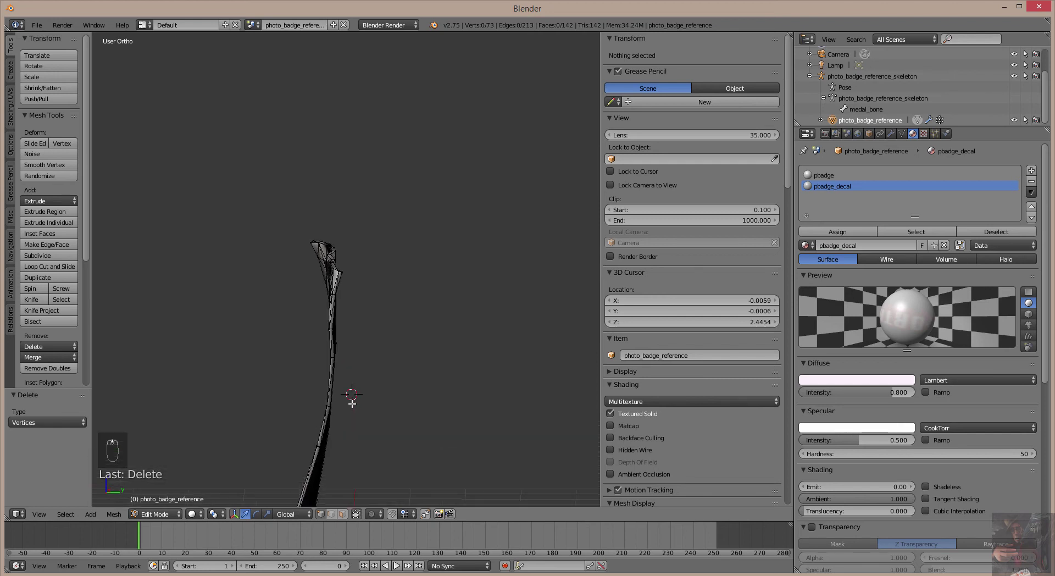
{"action": "scroll", "coordinate": [352, 404], "scroll_direction": "down", "scroll_amount": 2}
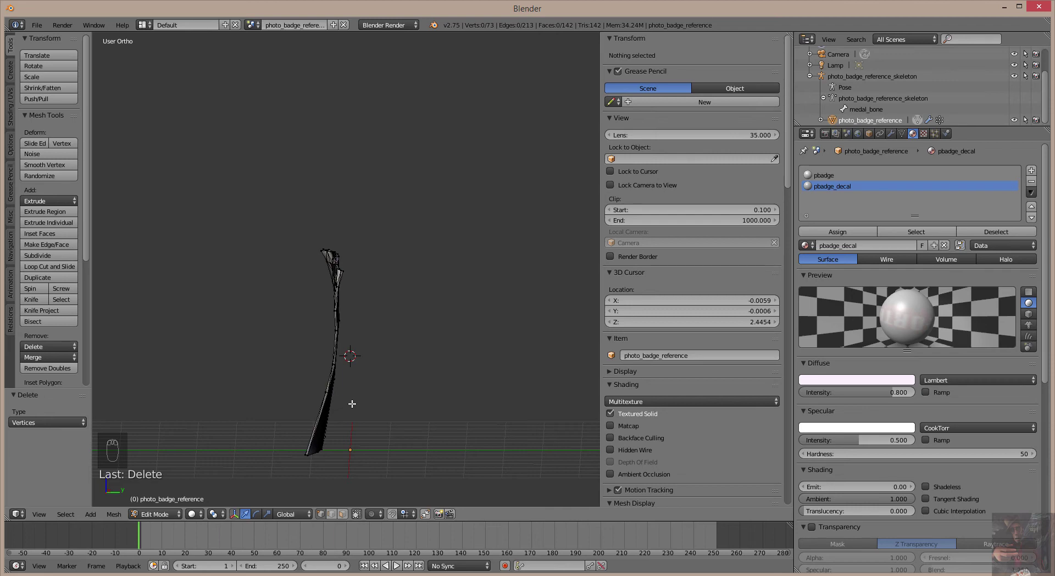
Step: From the right view, select the whole linked card mesh and move it 0.287 along the global Y axis
{"action": "key", "text": "KP_1"}
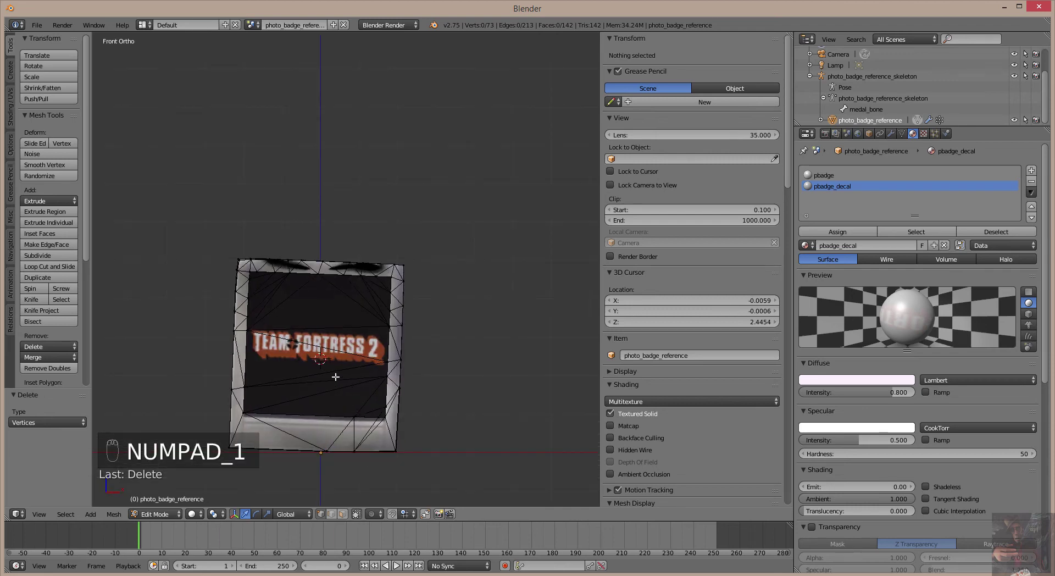
{"action": "key", "text": "KP_3"}
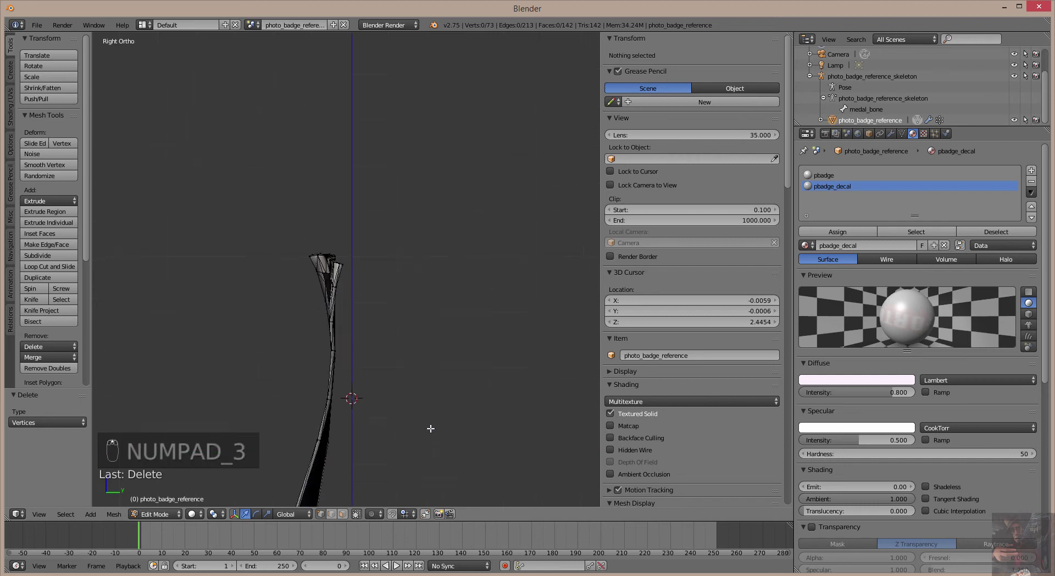
{"action": "scroll", "coordinate": [431, 427], "scroll_direction": "up", "scroll_amount": 4}
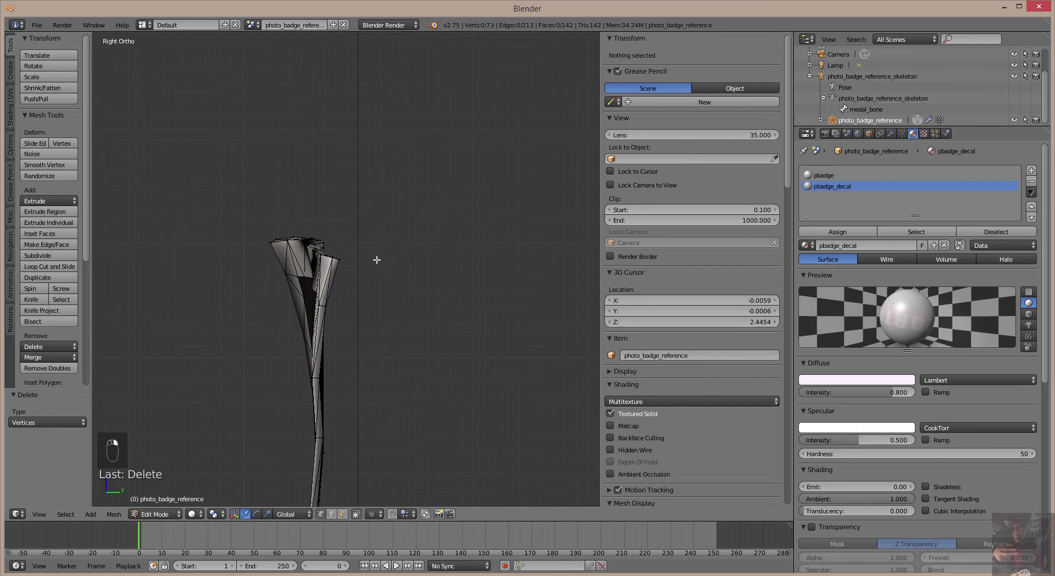
{"action": "right_click", "coordinate": [321, 255]}
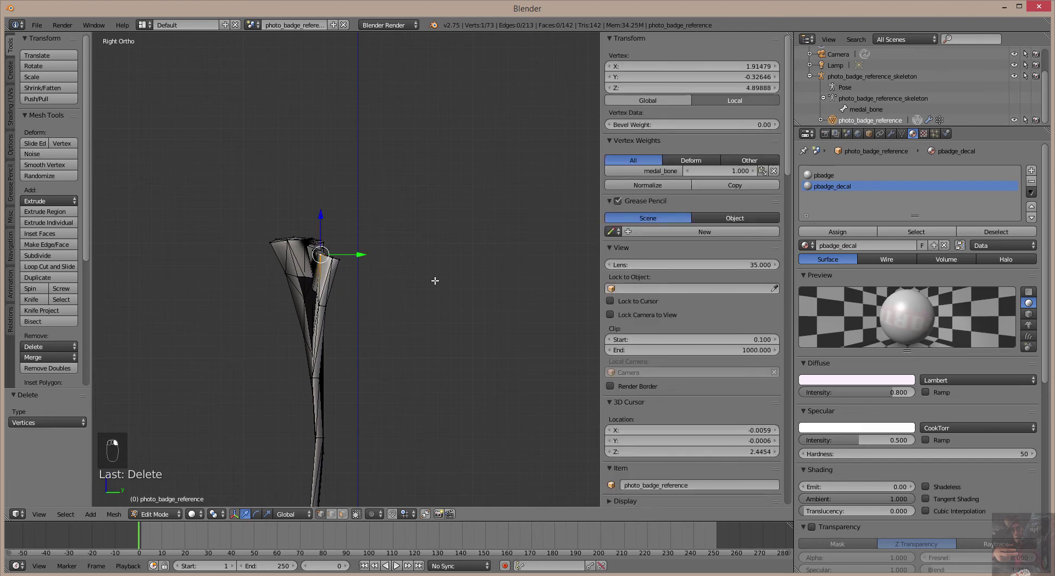
{"action": "key", "text": "ctrl+l"}
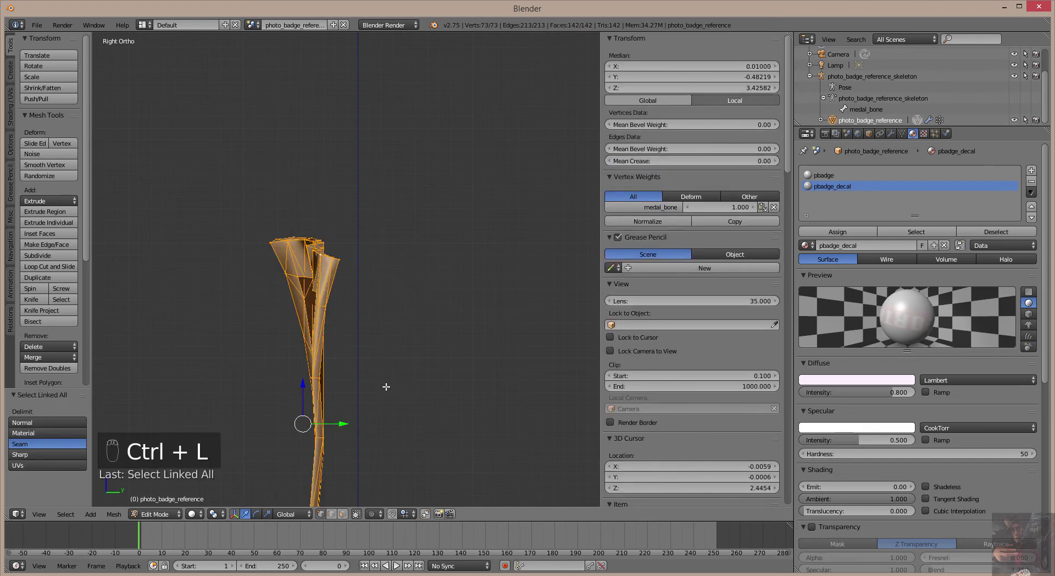
{"action": "key", "text": "g"}
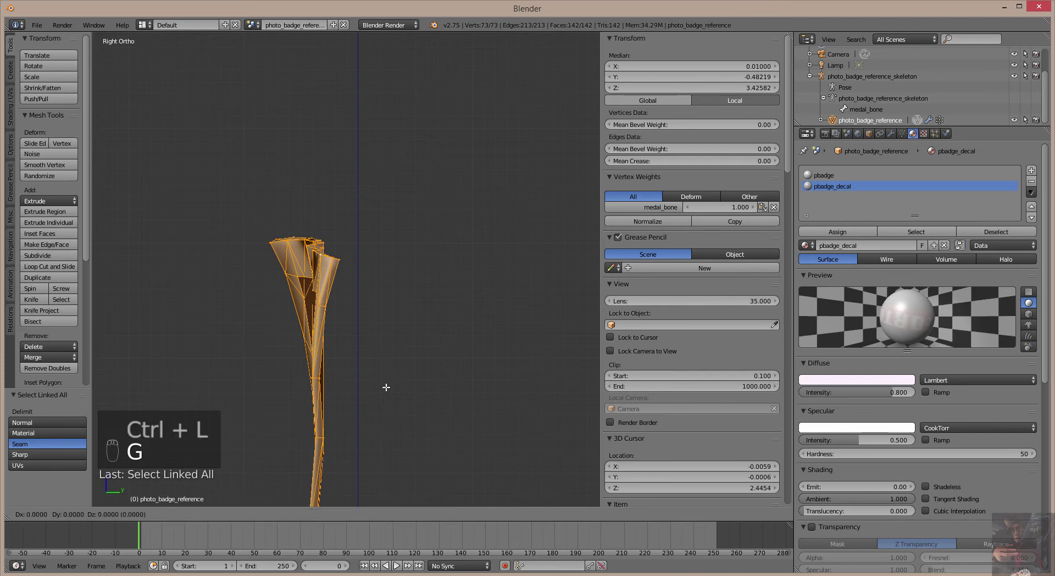
{"action": "key", "text": "y"}
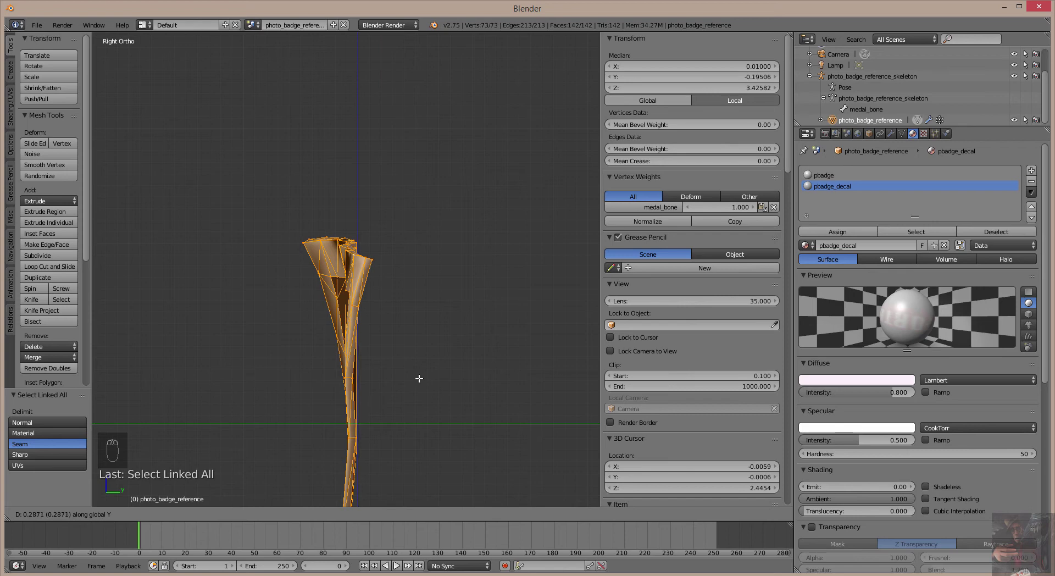
{"action": "left_click", "coordinate": [420, 378]}
Step: In the right view, select the two outermost vertices of the card's protruding upper corner and move them -0.117 along global Y
{"action": "middle_click_drag", "start_coordinate": [419, 377], "coordinate": [426, 371]}
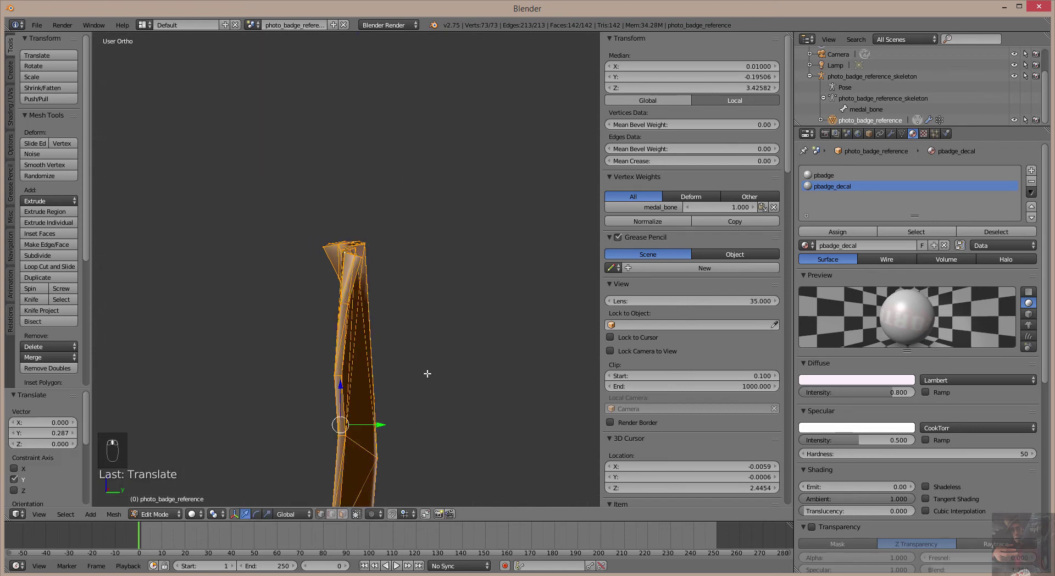
{"action": "scroll", "coordinate": [385, 379], "scroll_direction": "up", "scroll_amount": 5}
{"action": "middle_click_drag", "start_coordinate": [351, 386], "coordinate": [436, 406]}
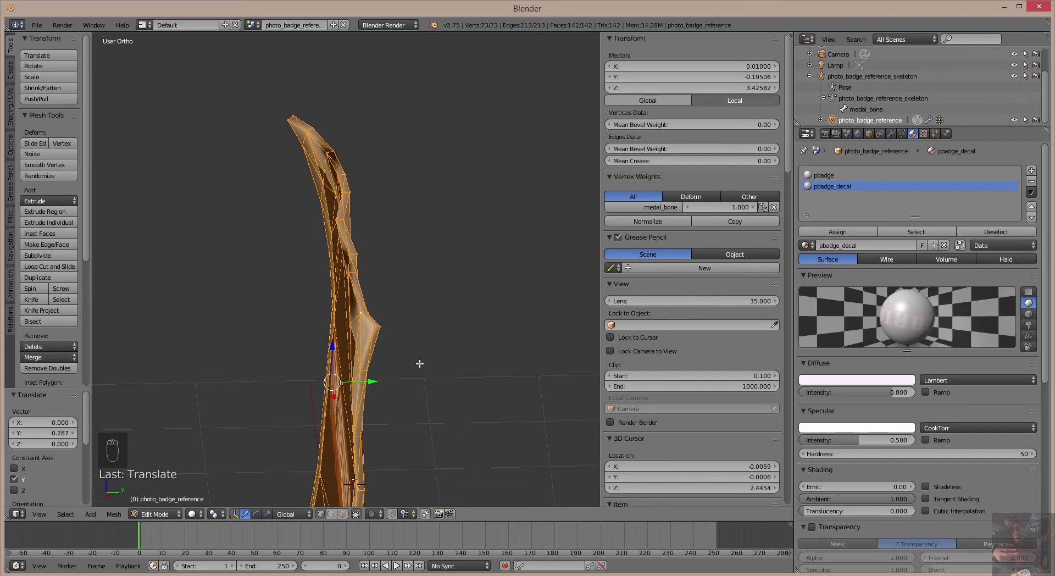
{"action": "key", "text": "KP_3"}
{"action": "scroll", "coordinate": [419, 364], "scroll_direction": "up", "scroll_amount": 6}
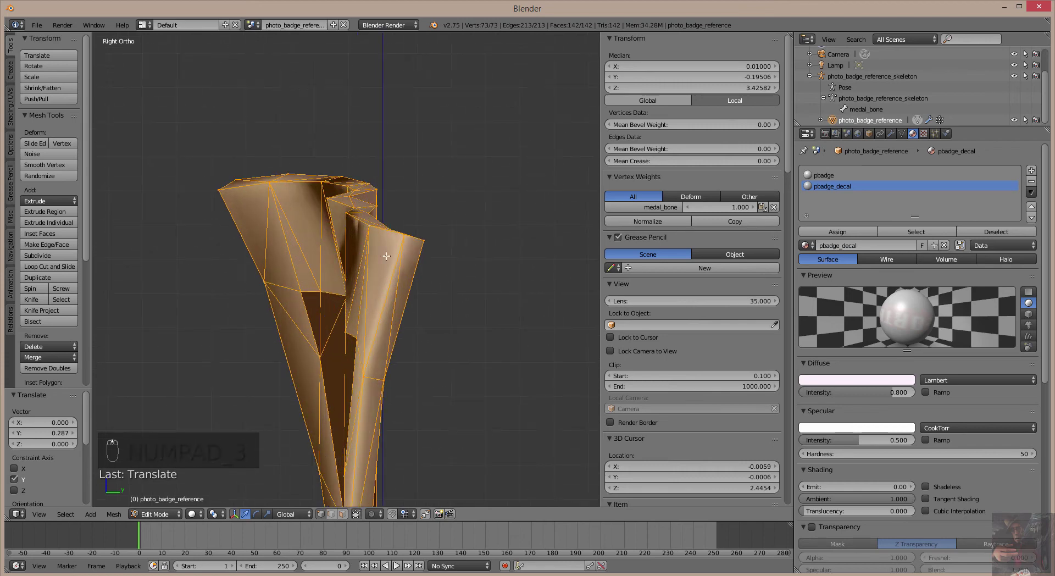
{"action": "right_click", "coordinate": [370, 225]}
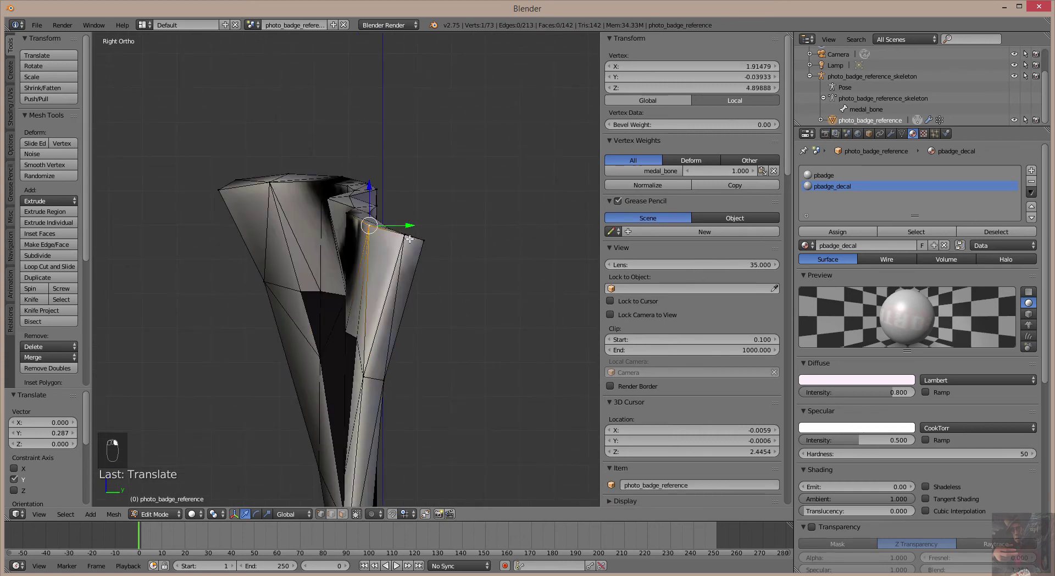
{"action": "right_click", "coordinate": [405, 236], "text": "shift"}
{"action": "right_click", "coordinate": [422, 240], "text": "shift"}
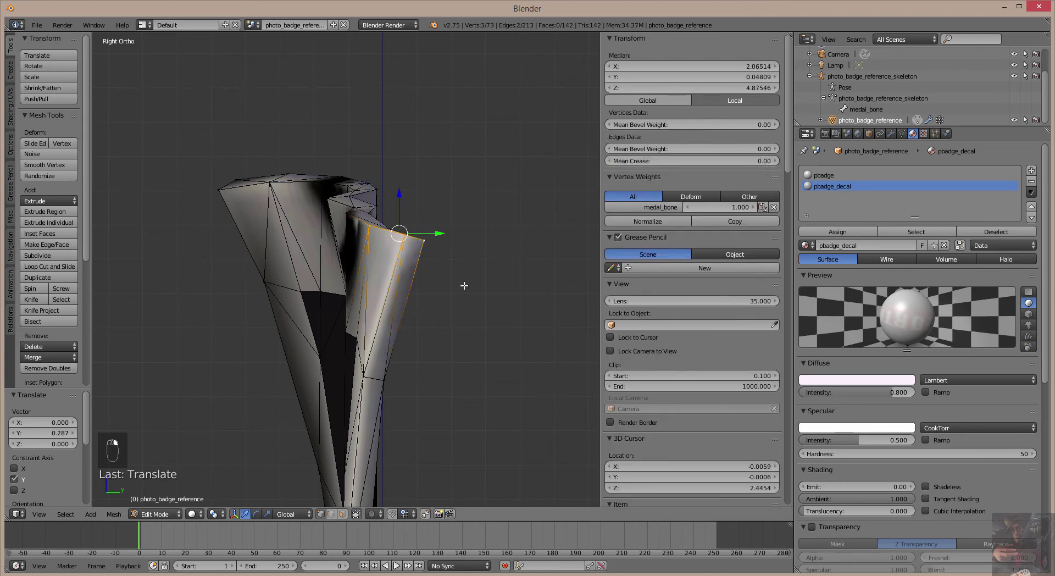
{"action": "middle_click_drag", "start_coordinate": [464, 285], "coordinate": [452, 314]}
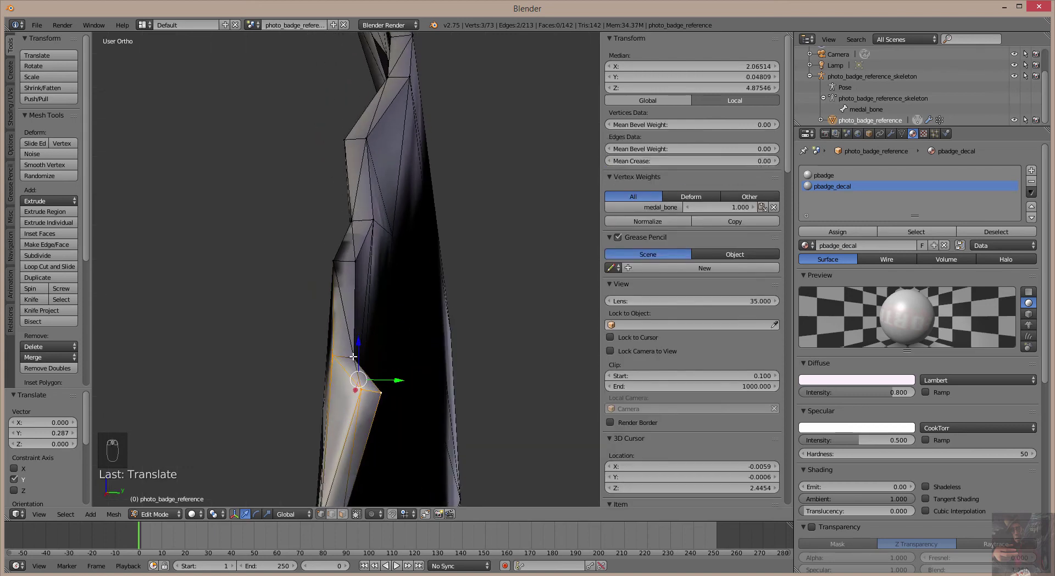
{"action": "right_click", "coordinate": [335, 356], "text": "shift"}
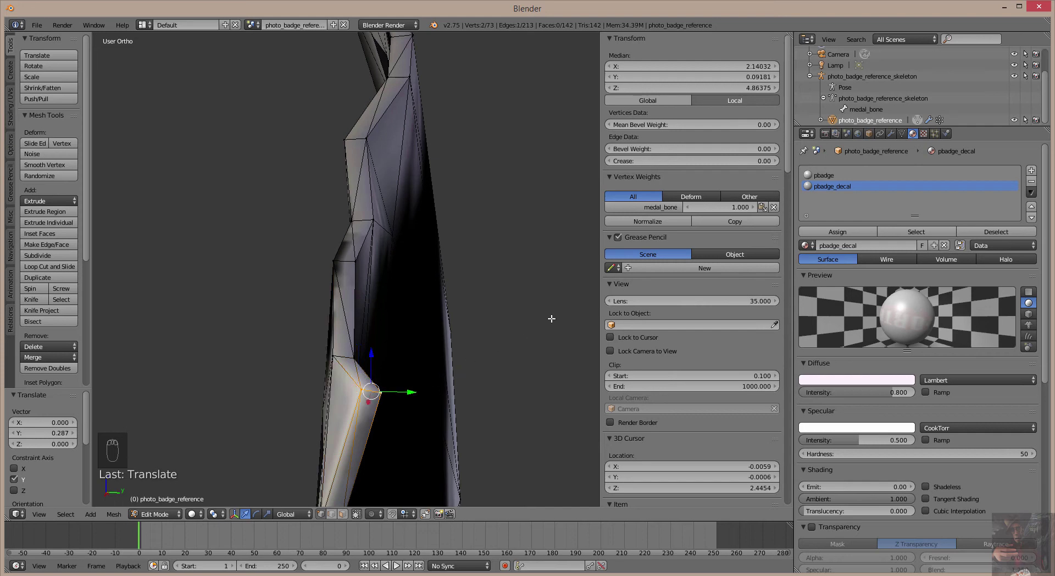
{"action": "key", "text": "KP_3"}
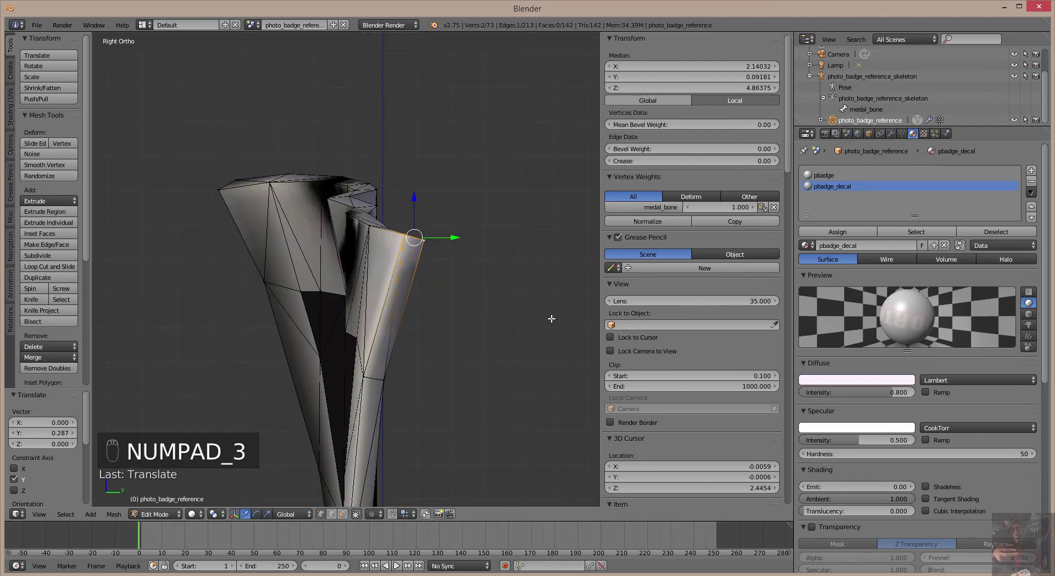
{"action": "scroll", "coordinate": [510, 321], "scroll_direction": "down", "scroll_amount": 5}
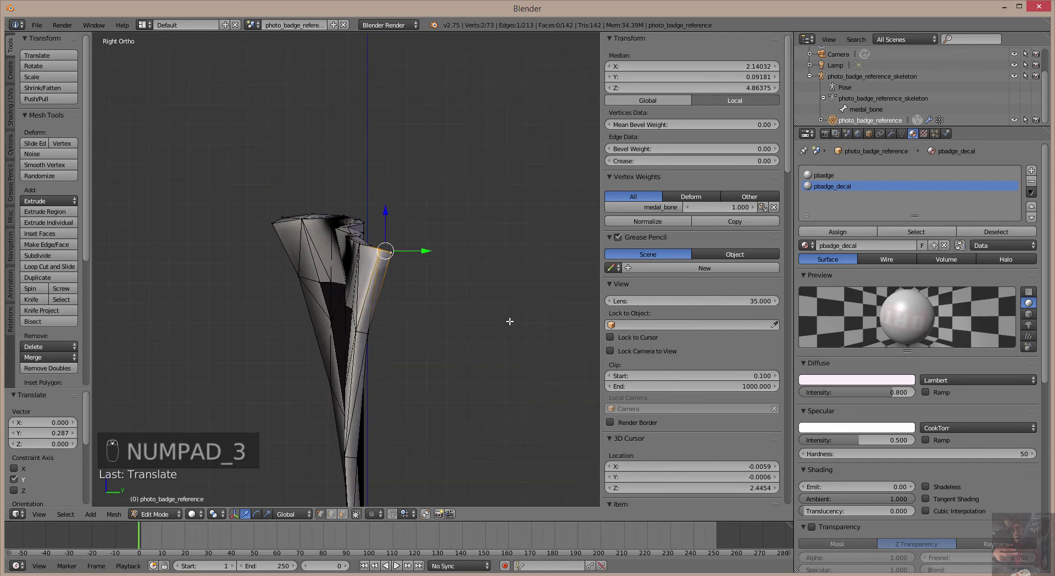
{"action": "scroll", "coordinate": [509, 320], "scroll_direction": "up", "scroll_amount": 4}
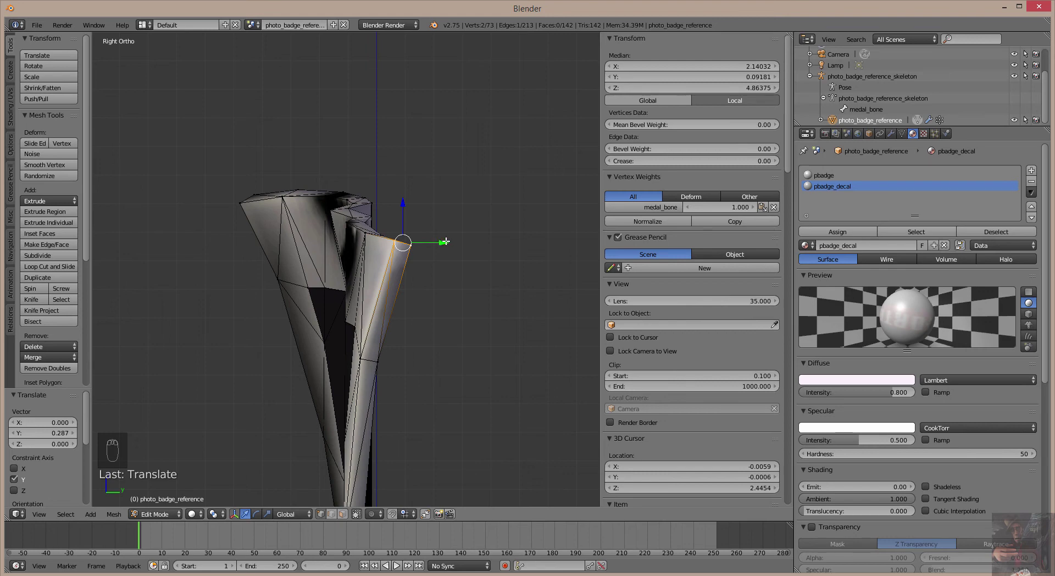
{"action": "left_click_drag", "start_coordinate": [444, 242], "coordinate": [412, 243]}
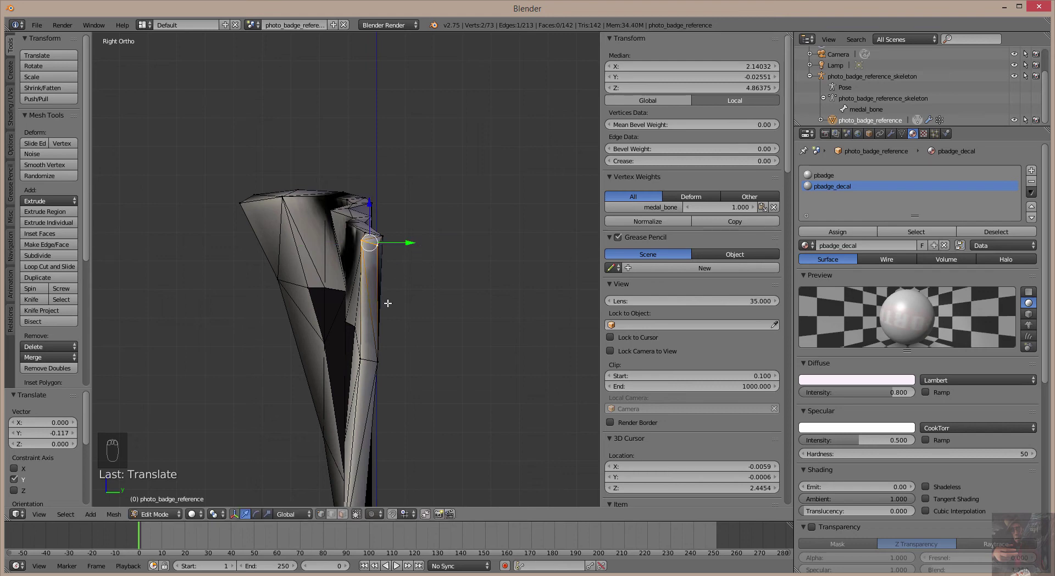
Step: Select the two vertices of the adjoining edge on the card's upper corner and move them -0.020 along global Y
{"action": "scroll", "coordinate": [389, 296], "scroll_direction": "up", "scroll_amount": 3}
{"action": "right_click", "coordinate": [408, 211], "text": "shift"}
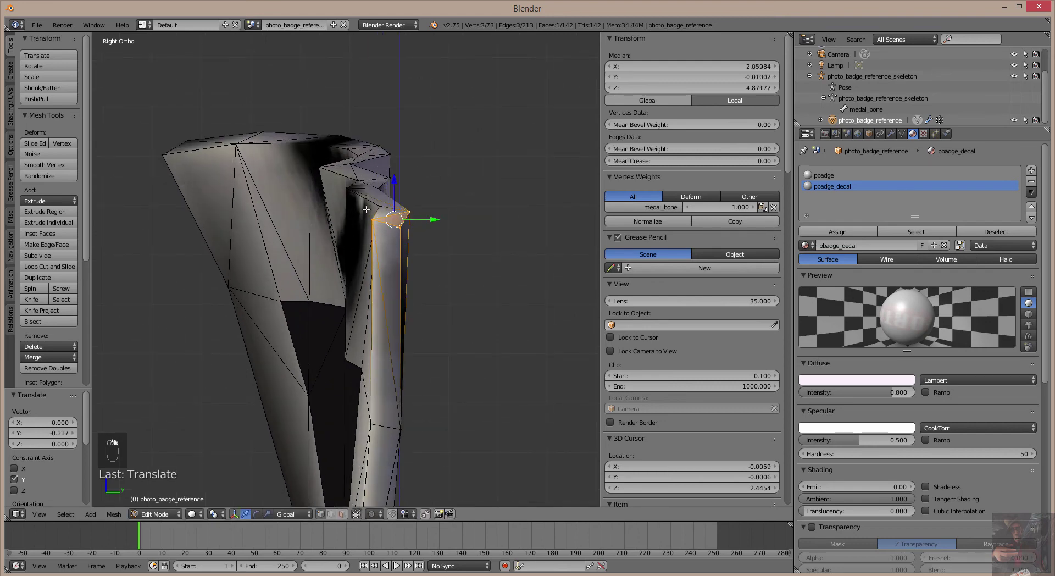
{"action": "right_click", "coordinate": [378, 206], "text": "shift"}
{"action": "left_click_drag", "start_coordinate": [432, 217], "coordinate": [432, 217]}
{"action": "right_click", "coordinate": [403, 228], "text": "ctrl"}
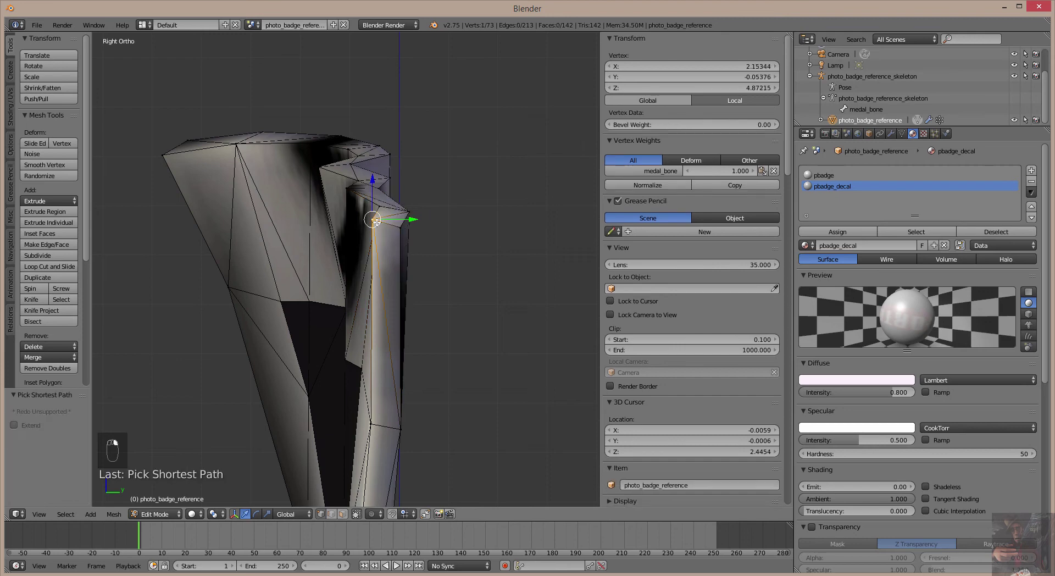
{"action": "right_click", "coordinate": [409, 210]}
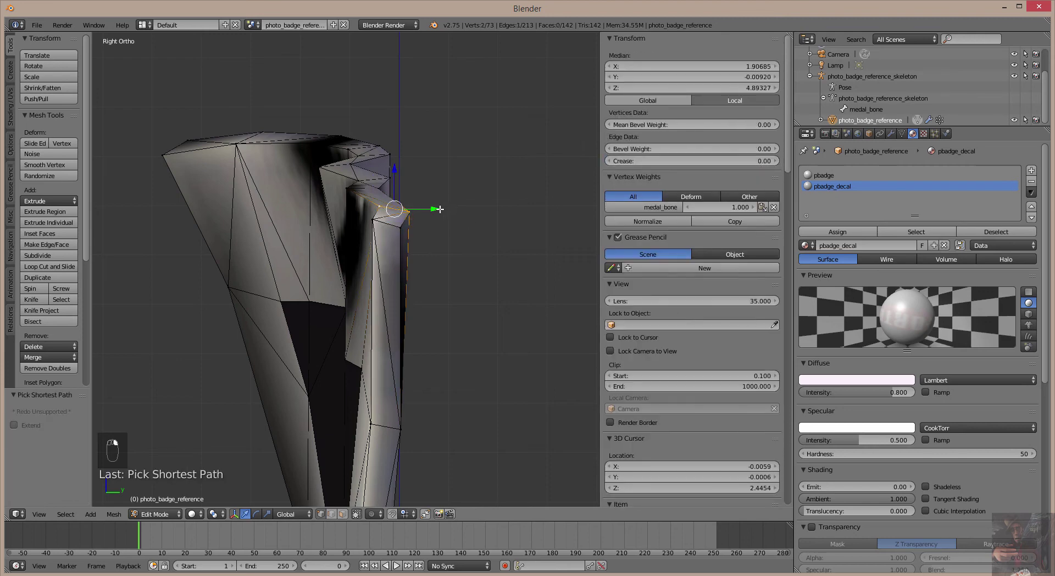
{"action": "left_click_drag", "start_coordinate": [436, 208], "coordinate": [427, 207]}
Step: Examine the reshaped upper corner from behind and the card's full side profile against the vertical axis
{"action": "middle_click_drag", "start_coordinate": [452, 259], "coordinate": [409, 275]}
{"action": "scroll", "coordinate": [443, 232], "scroll_direction": "down", "scroll_amount": 6}
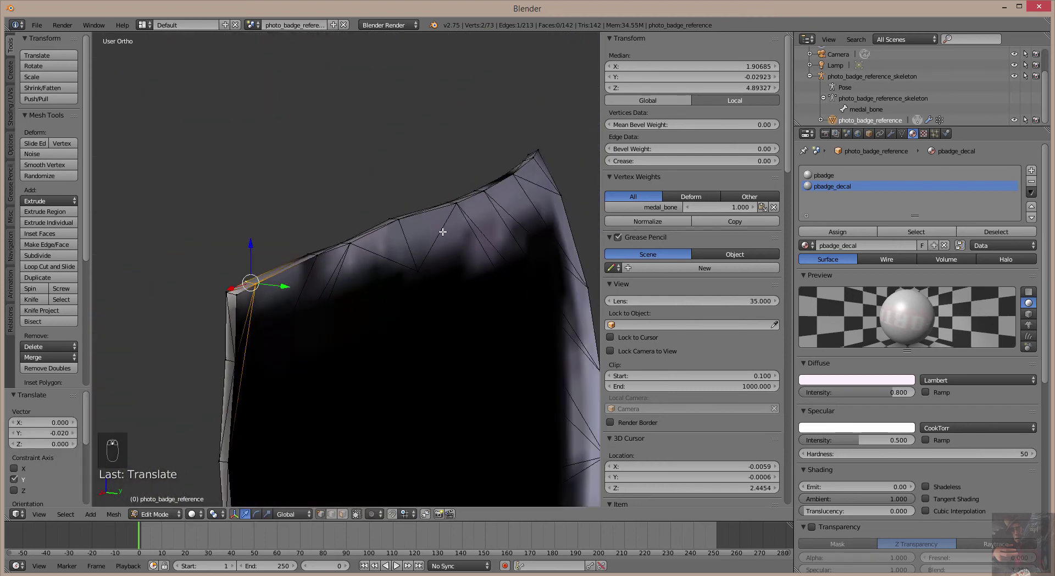
{"action": "key", "text": "KP_3"}
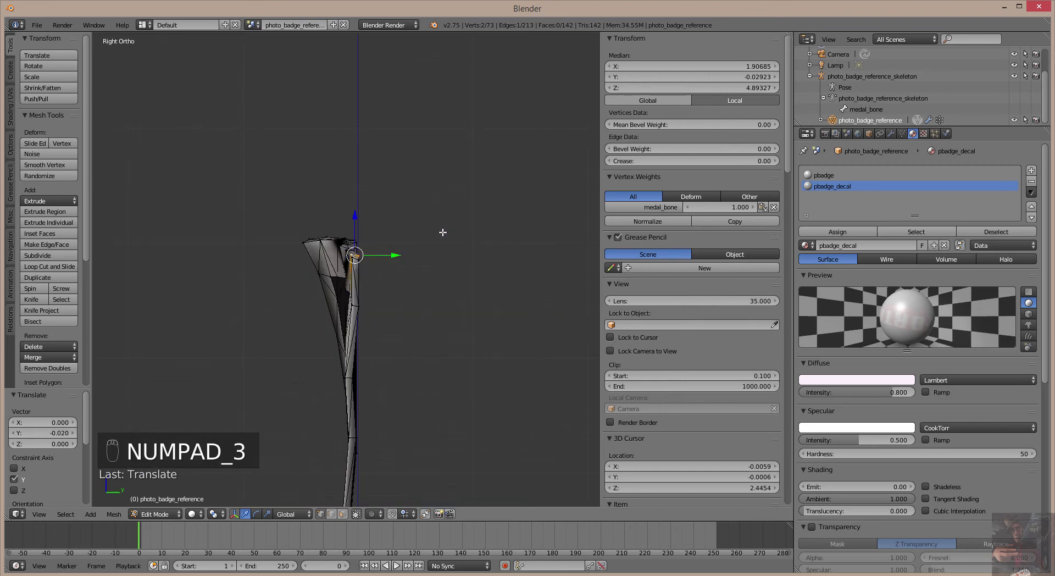
{"action": "scroll", "coordinate": [442, 248], "scroll_direction": "down", "scroll_amount": 3}
{"action": "middle_click_drag", "start_coordinate": [394, 342], "coordinate": [412, 140], "text": "shift"}
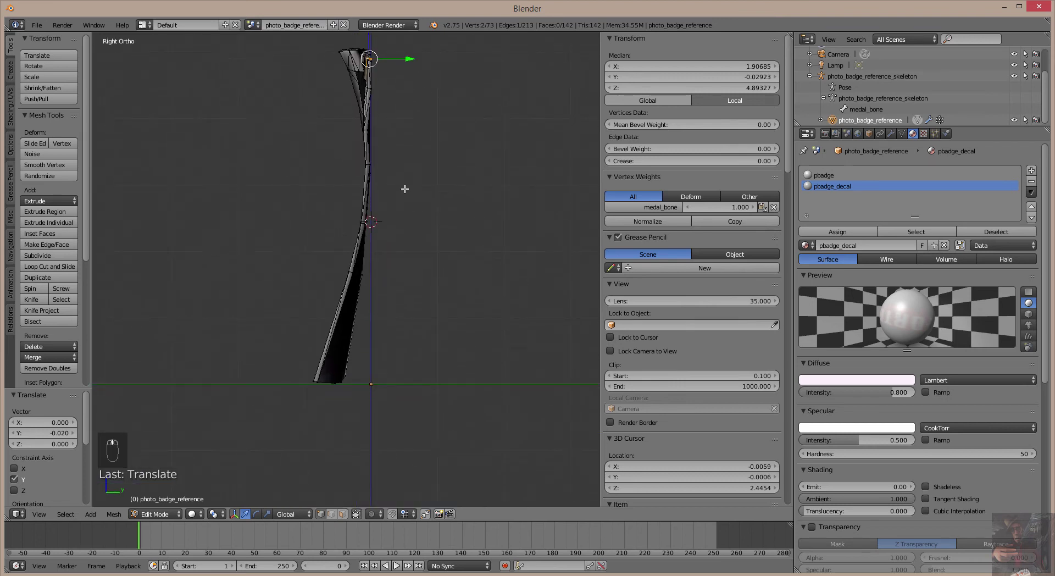
{"action": "scroll", "coordinate": [398, 303], "scroll_direction": "up", "scroll_amount": 1}
{"action": "middle_click_drag", "start_coordinate": [397, 303], "coordinate": [372, 255]}
{"action": "scroll", "coordinate": [405, 212], "scroll_direction": "down", "scroll_amount": 5}
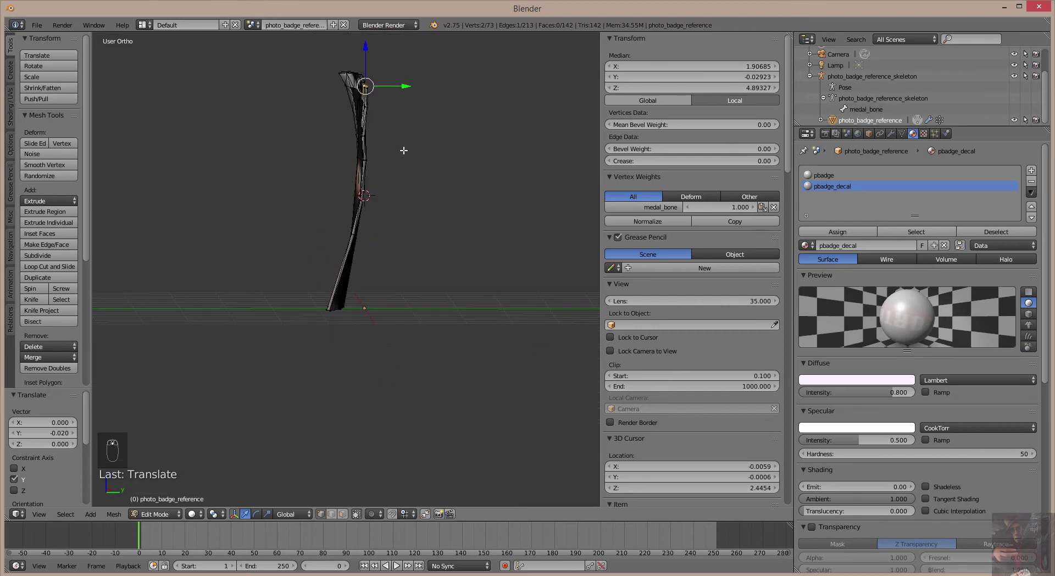
{"action": "middle_click_drag", "start_coordinate": [393, 121], "coordinate": [375, 212], "text": "shift"}
{"action": "scroll", "coordinate": [368, 206], "scroll_direction": "up", "scroll_amount": 5}
{"action": "middle_click_drag", "start_coordinate": [366, 87], "coordinate": [344, 341], "text": "shift"}
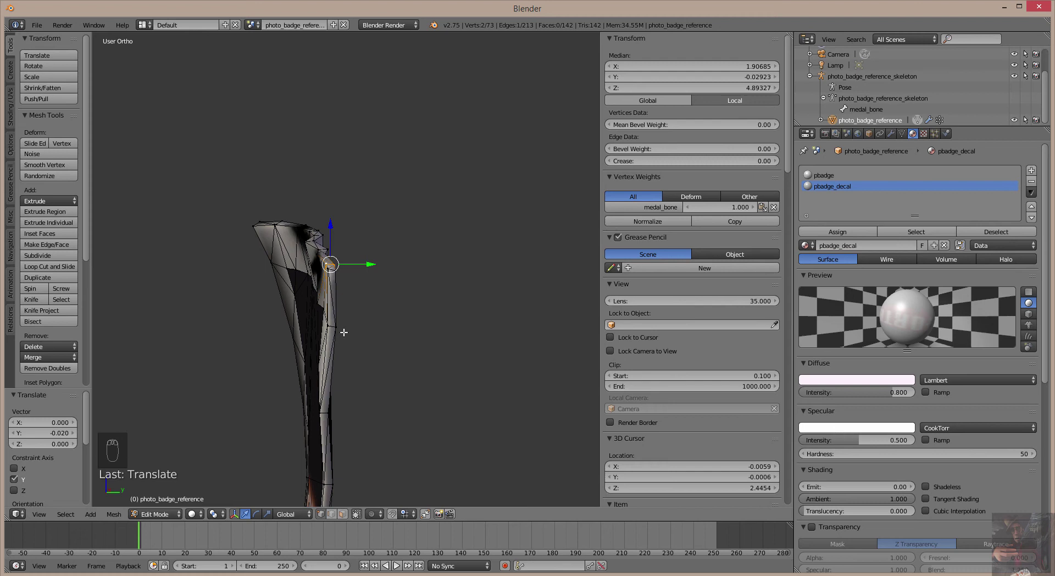
Step: Add the two side vertices just below the upper corner to the selection and move all four -0.009 along global Y
{"action": "key", "text": "KP_3"}
{"action": "scroll", "coordinate": [344, 332], "scroll_direction": "up", "scroll_amount": 3}
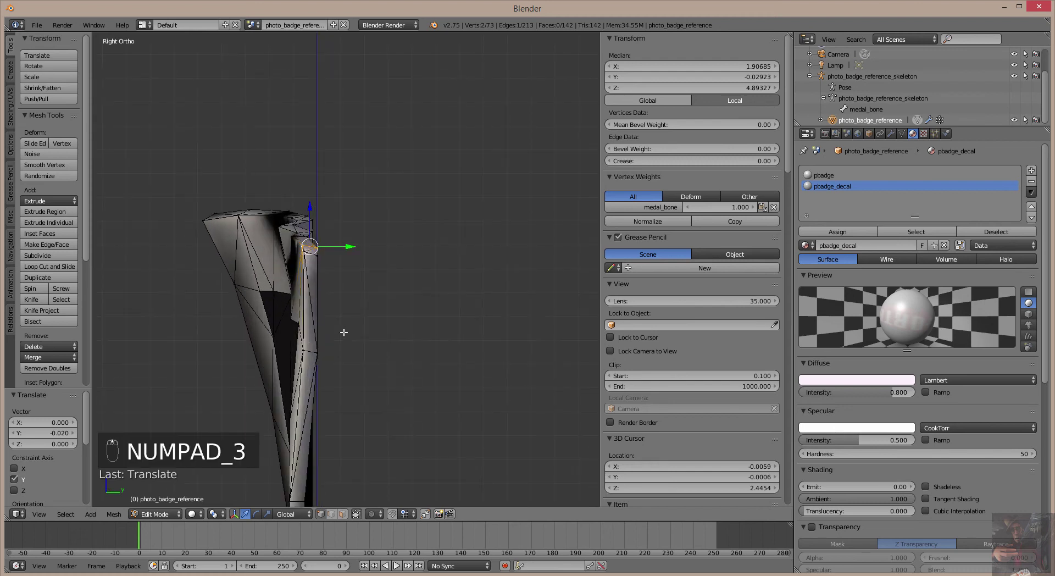
{"action": "right_click", "coordinate": [317, 352], "text": "shift"}
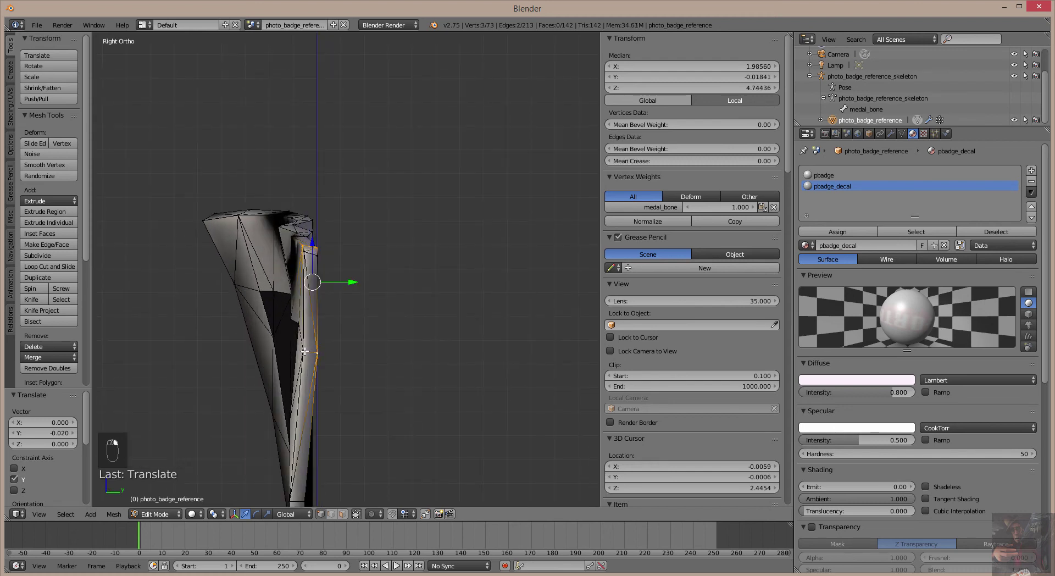
{"action": "right_click", "coordinate": [303, 350], "text": "shift"}
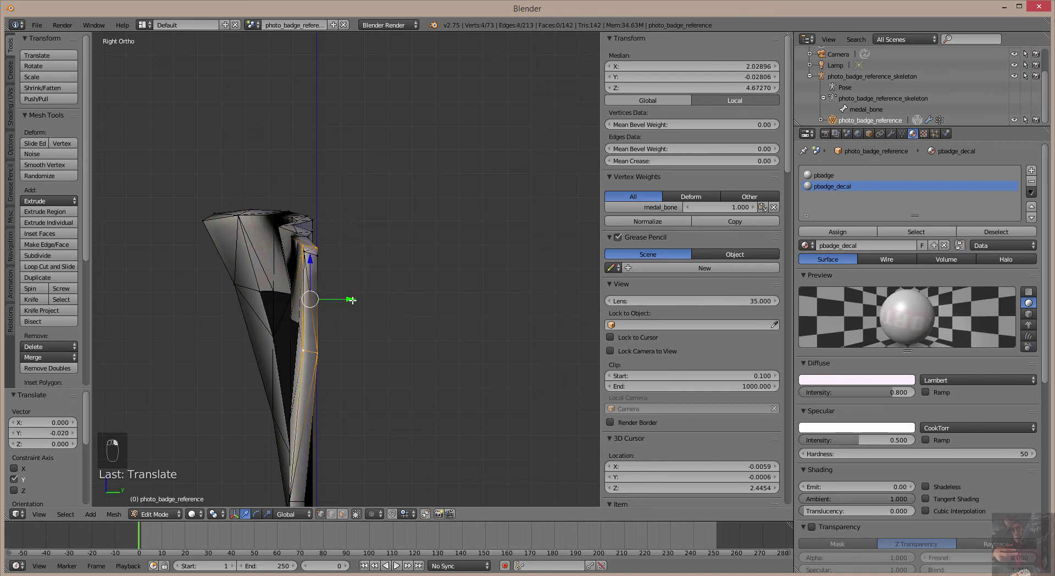
{"action": "left_click_drag", "start_coordinate": [352, 300], "coordinate": [349, 297]}
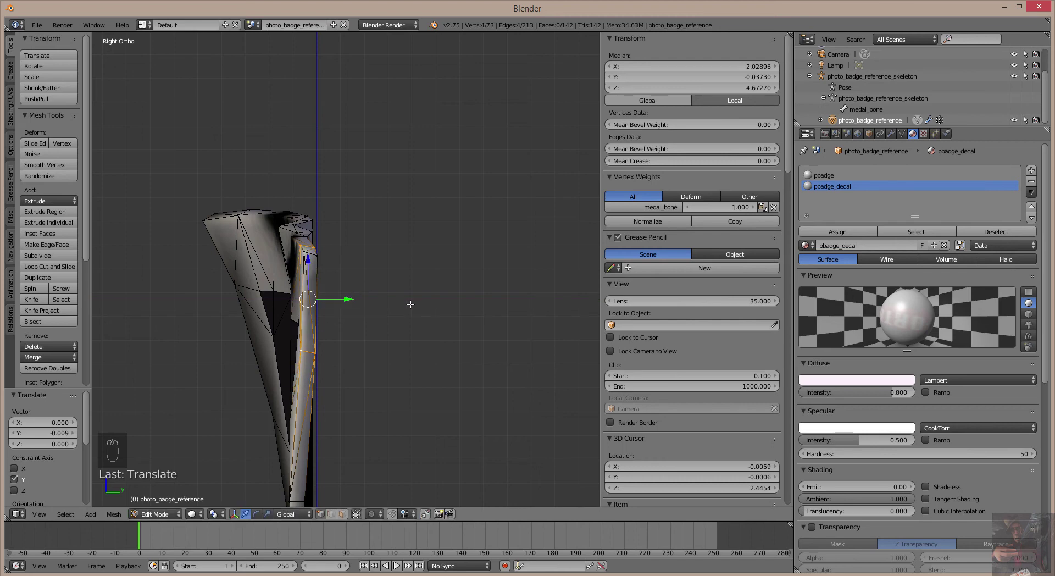
Step: Examine the card's curvature along the vertical axis from the opposite side, from its upper end to its base
{"action": "scroll", "coordinate": [413, 383], "scroll_direction": "down", "scroll_amount": 2}
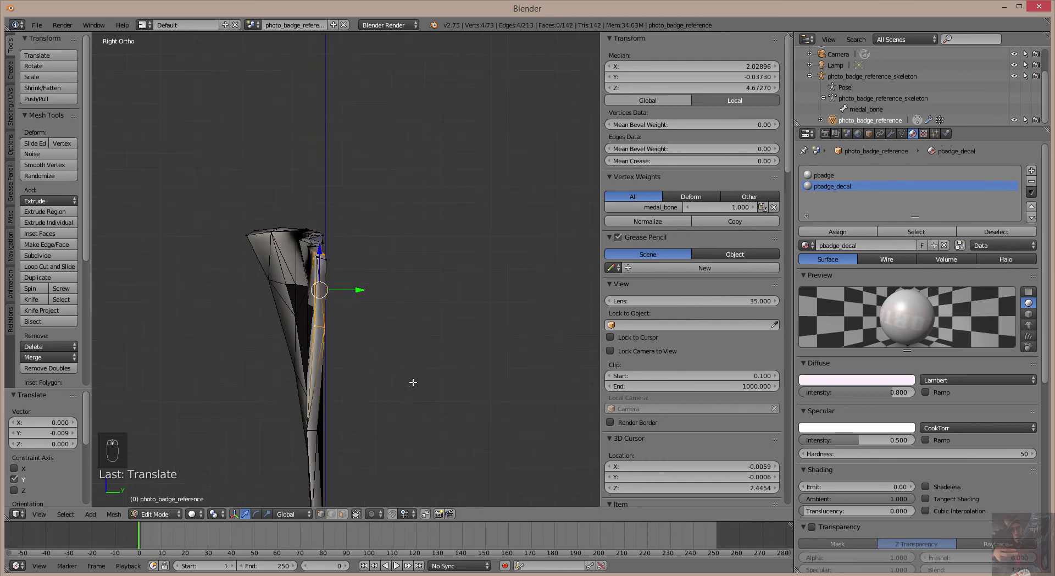
{"action": "middle_click_drag", "start_coordinate": [413, 382], "coordinate": [167, 396]}
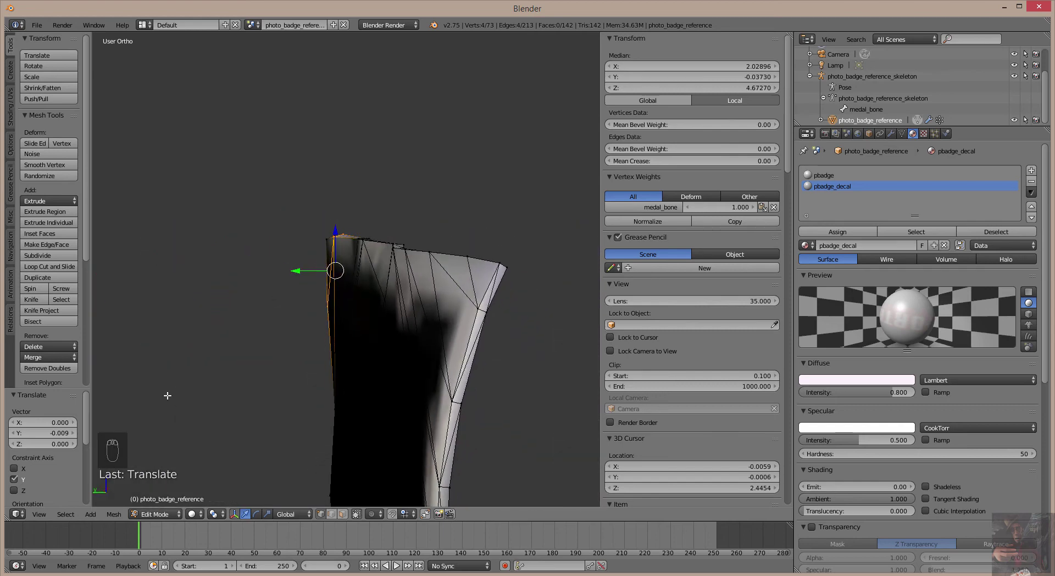
{"action": "key", "text": "ctrl+KP_3"}
{"action": "scroll", "coordinate": [167, 394], "scroll_direction": "down", "scroll_amount": 2}
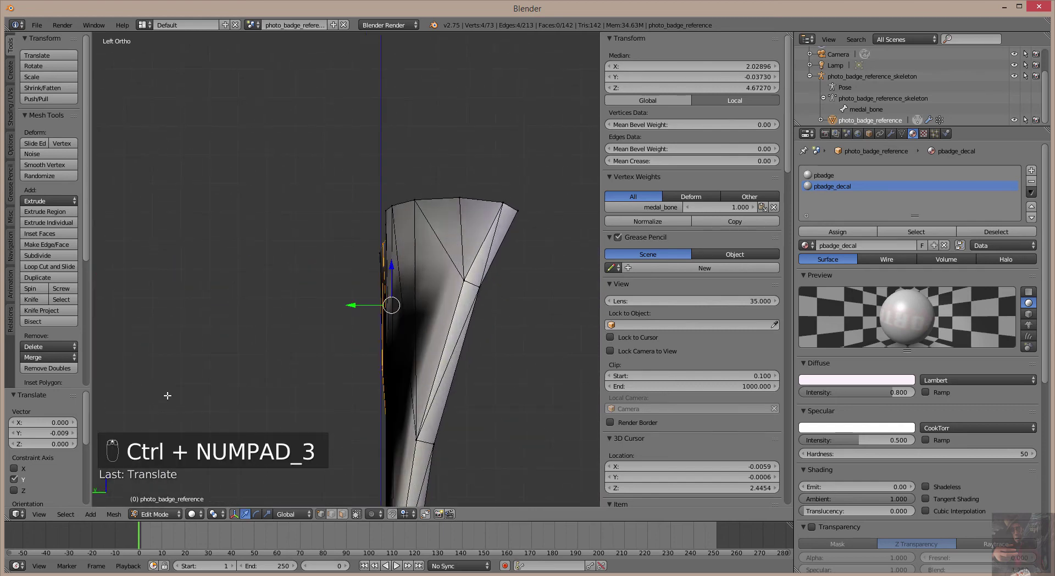
{"action": "middle_click_drag", "start_coordinate": [283, 401], "coordinate": [266, 283], "text": "shift"}
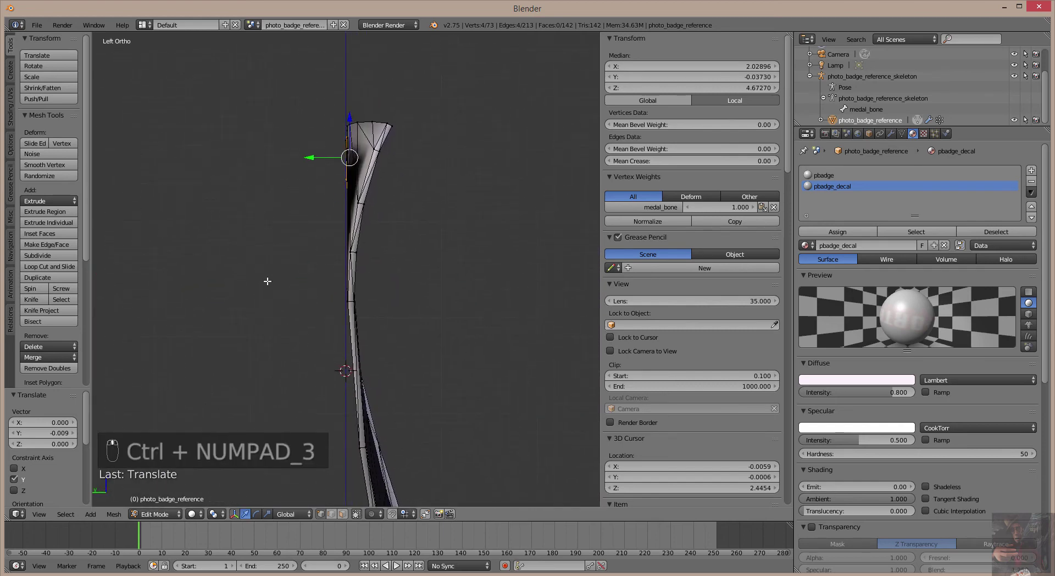
{"action": "scroll", "coordinate": [301, 401], "scroll_direction": "down", "scroll_amount": 3}
{"action": "middle_click_drag", "start_coordinate": [331, 419], "coordinate": [325, 365], "text": "shift"}
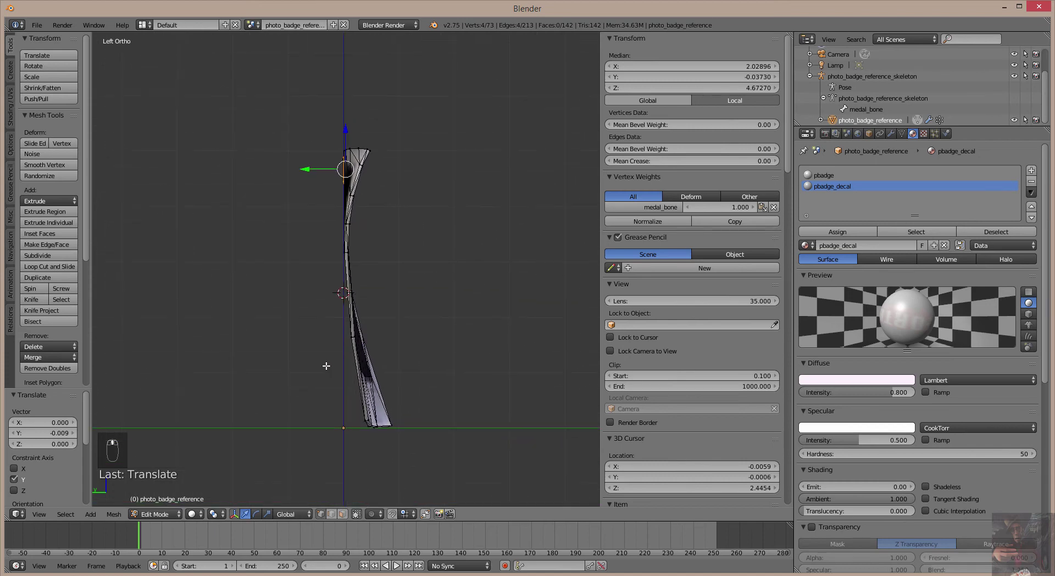
{"action": "scroll", "coordinate": [357, 436], "scroll_direction": "up", "scroll_amount": 4}
{"action": "scroll", "coordinate": [359, 437], "scroll_direction": "down", "scroll_amount": 3}
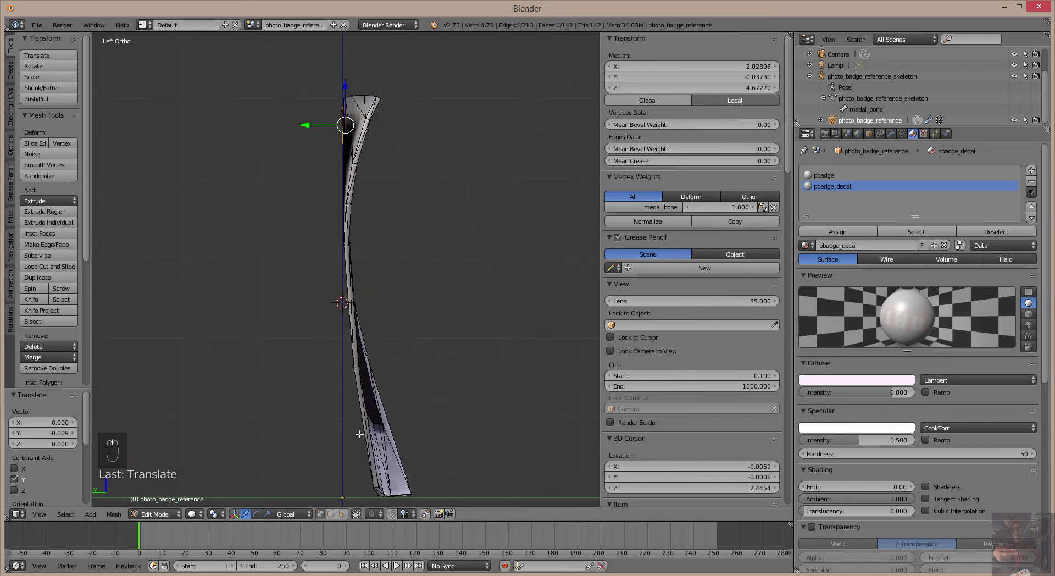
{"action": "scroll", "coordinate": [350, 416], "scroll_direction": "up", "scroll_amount": 3}
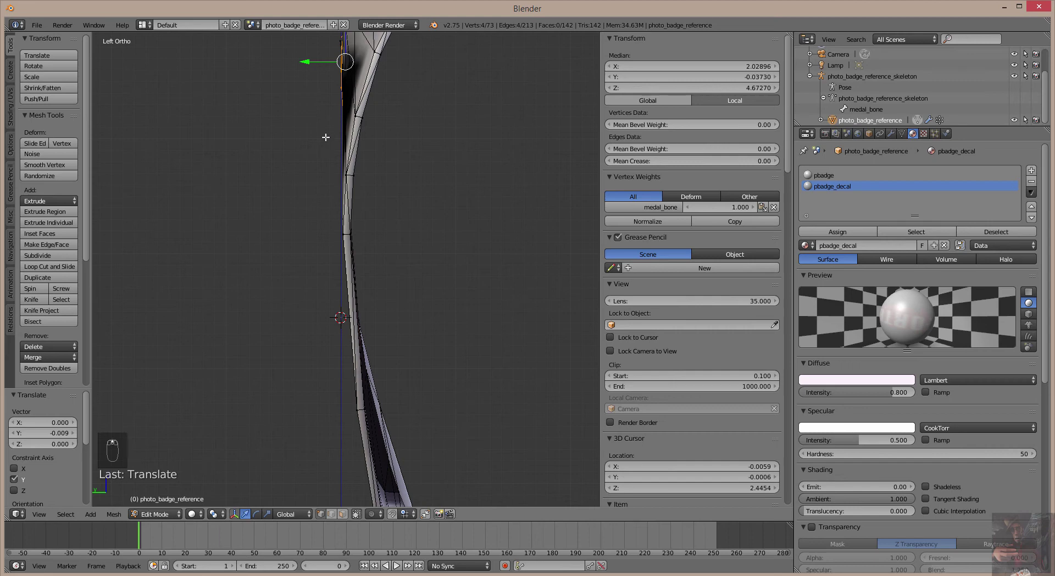
{"action": "middle_click_drag", "start_coordinate": [325, 136], "coordinate": [527, 331], "text": "shift"}
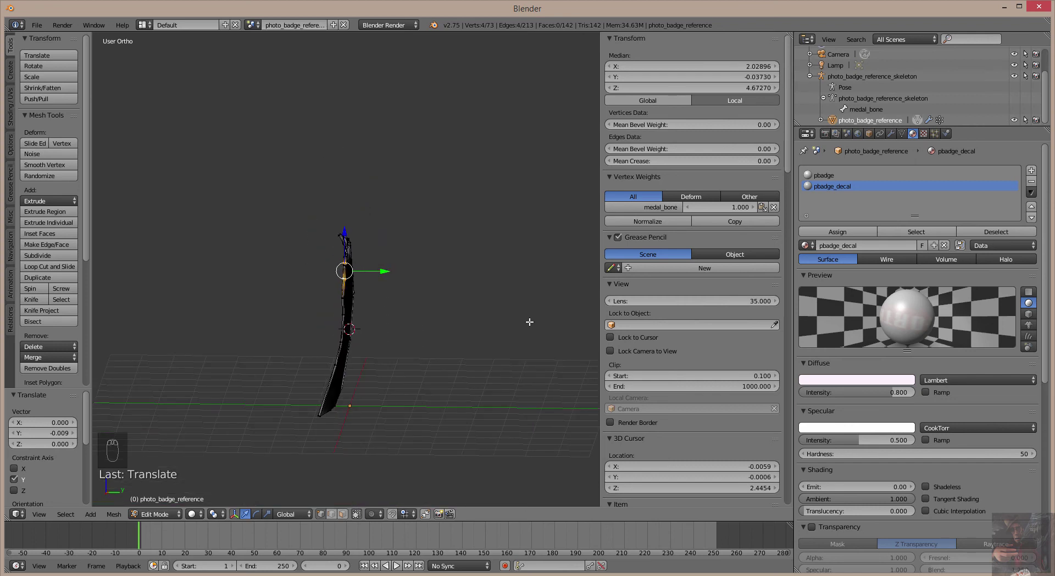
Step: Switch the card to Object Mode and select the photo_badge_reference_skeleton armature near the 3D cursor
{"action": "key", "text": "Tab"}
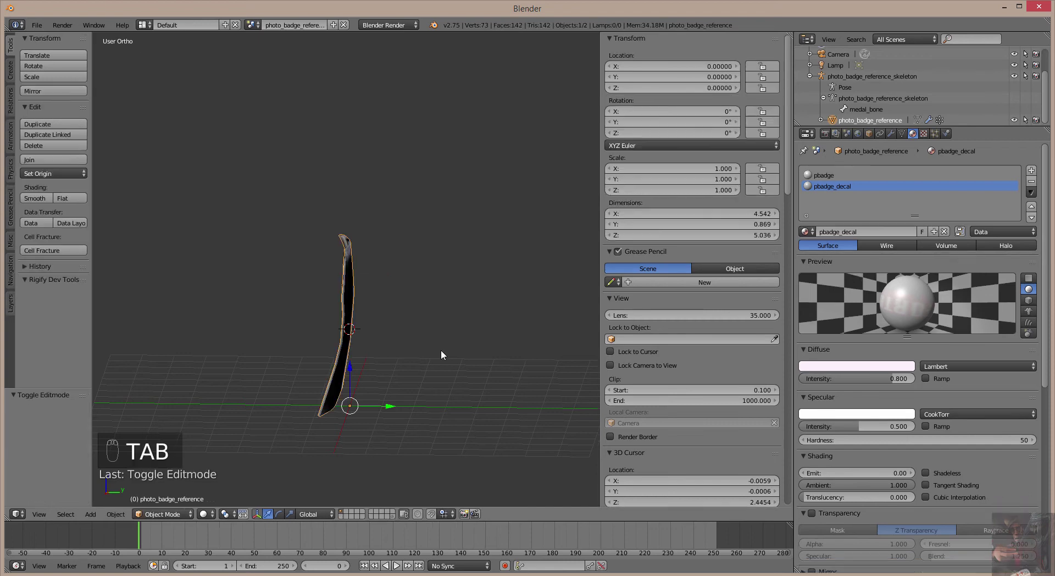
{"action": "middle_click_drag", "start_coordinate": [405, 348], "coordinate": [411, 328]}
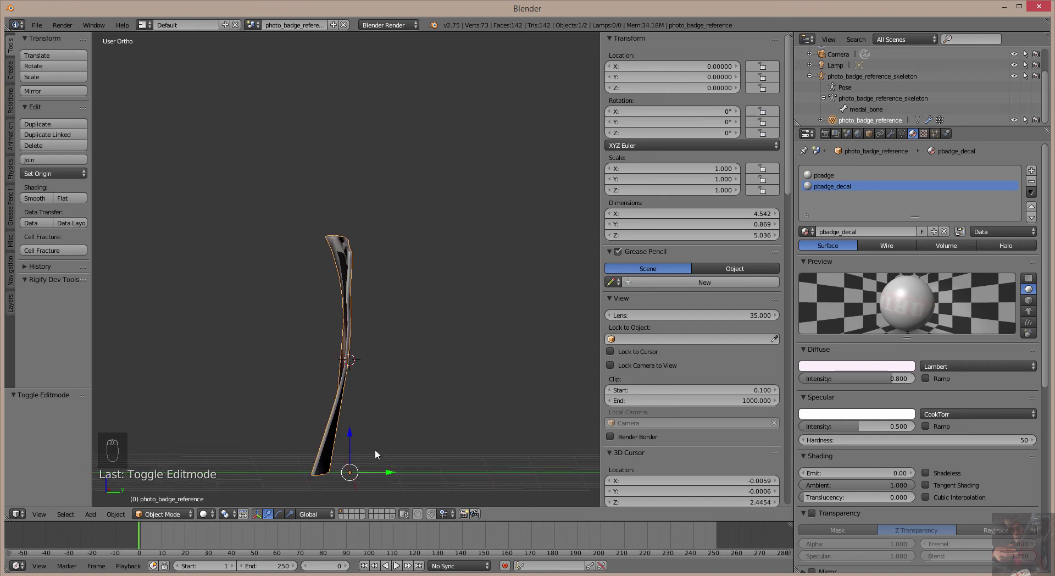
{"action": "scroll", "coordinate": [386, 448], "scroll_direction": "up", "scroll_amount": 6}
{"action": "middle_click_drag", "start_coordinate": [387, 448], "coordinate": [305, 44], "text": "shift"}
{"action": "scroll", "coordinate": [300, 266], "scroll_direction": "up", "scroll_amount": 4}
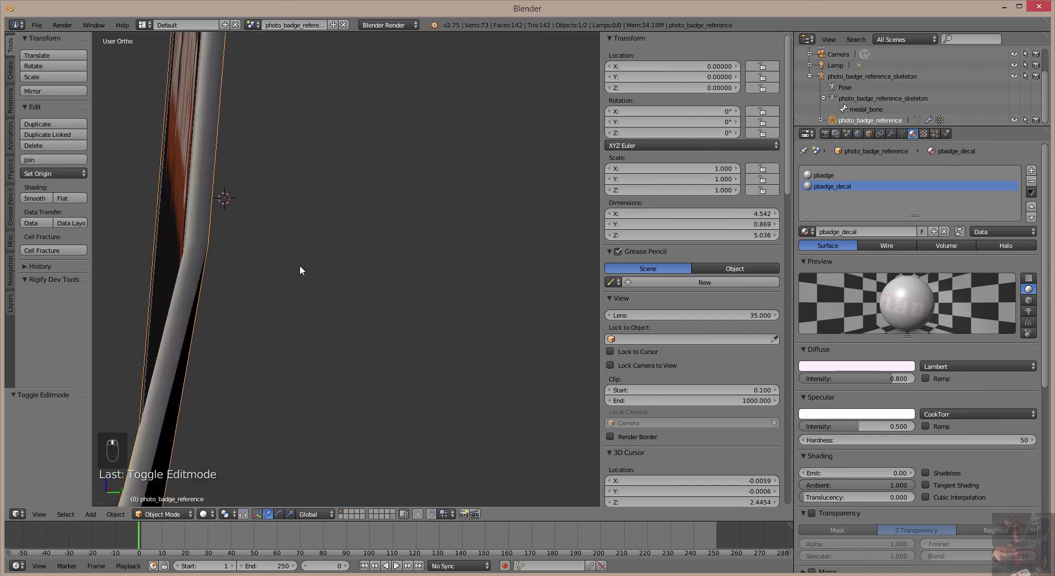
{"action": "right_click", "coordinate": [224, 203]}
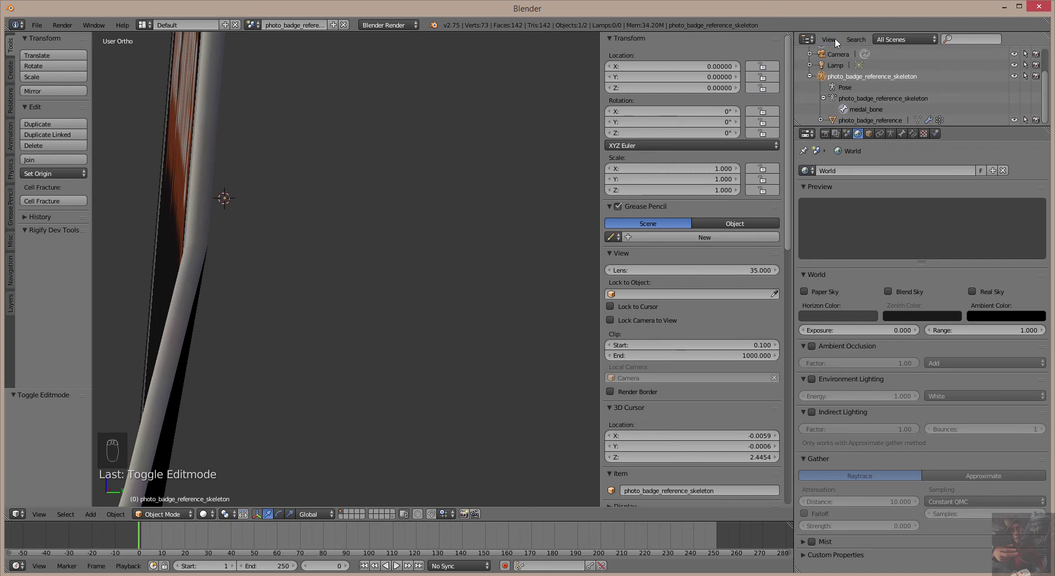
Step: Expand the photo_badge_reference_skeleton hierarchy down to its mesh and put the armature containing medal_bone in Edit Mode
{"action": "left_click", "coordinate": [810, 76]}
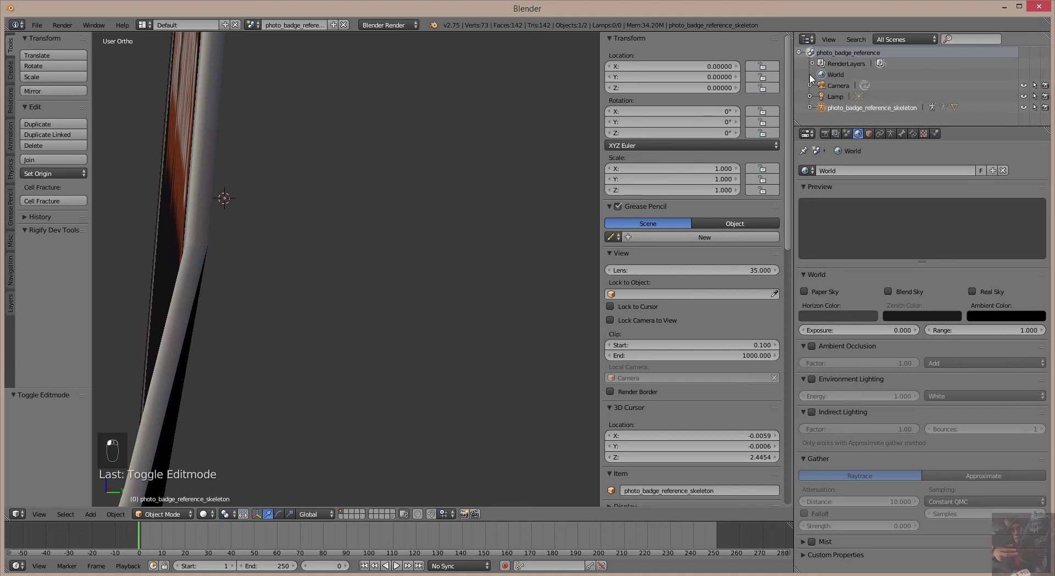
{"action": "left_click", "coordinate": [809, 107]}
{"action": "scroll", "coordinate": [853, 105], "scroll_direction": "down", "scroll_amount": 2}
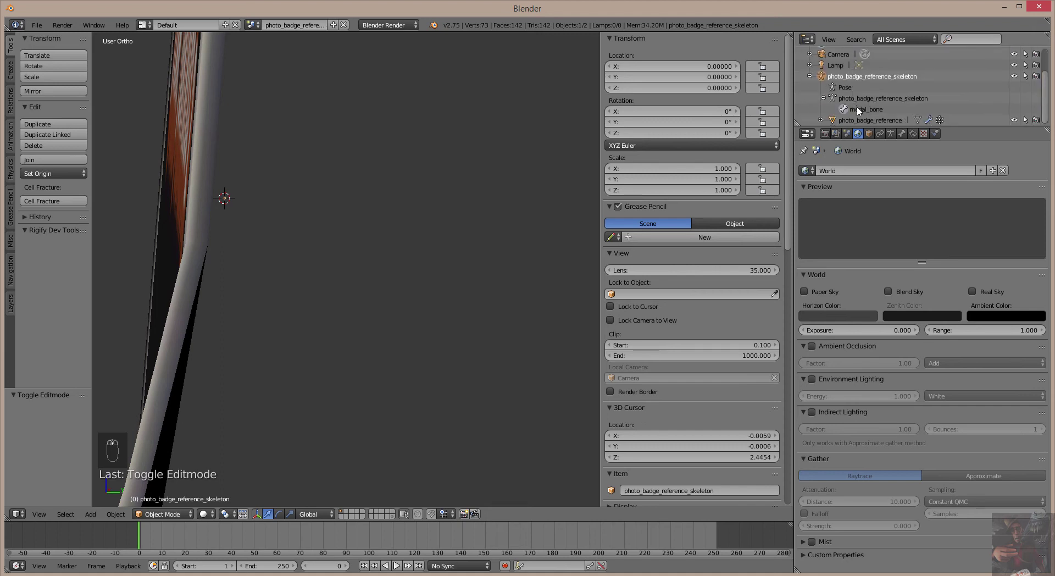
{"action": "left_click", "coordinate": [820, 119]}
{"action": "scroll", "coordinate": [862, 110], "scroll_direction": "down", "scroll_amount": 3}
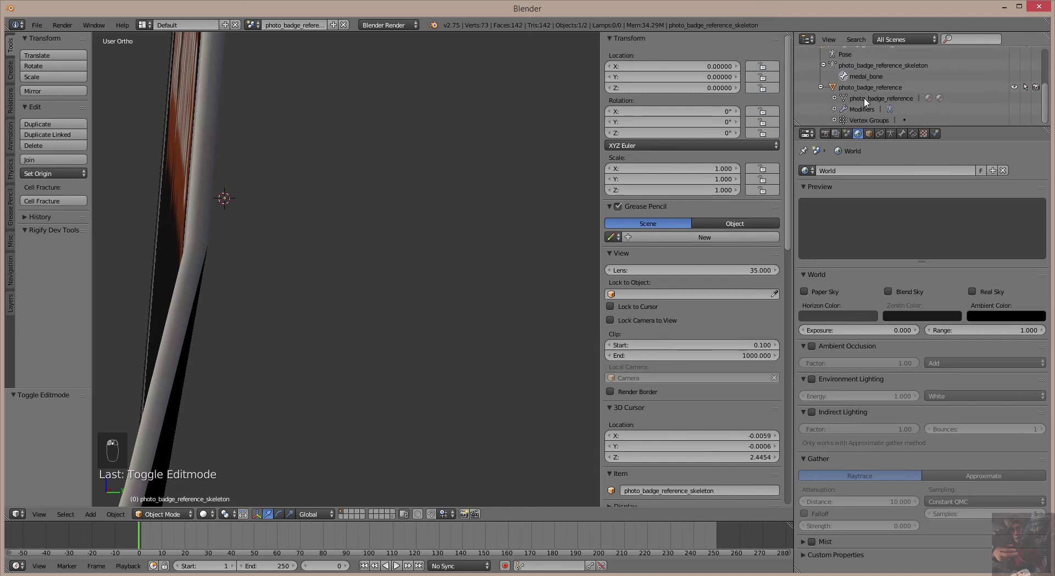
{"action": "left_click", "coordinate": [864, 99]}
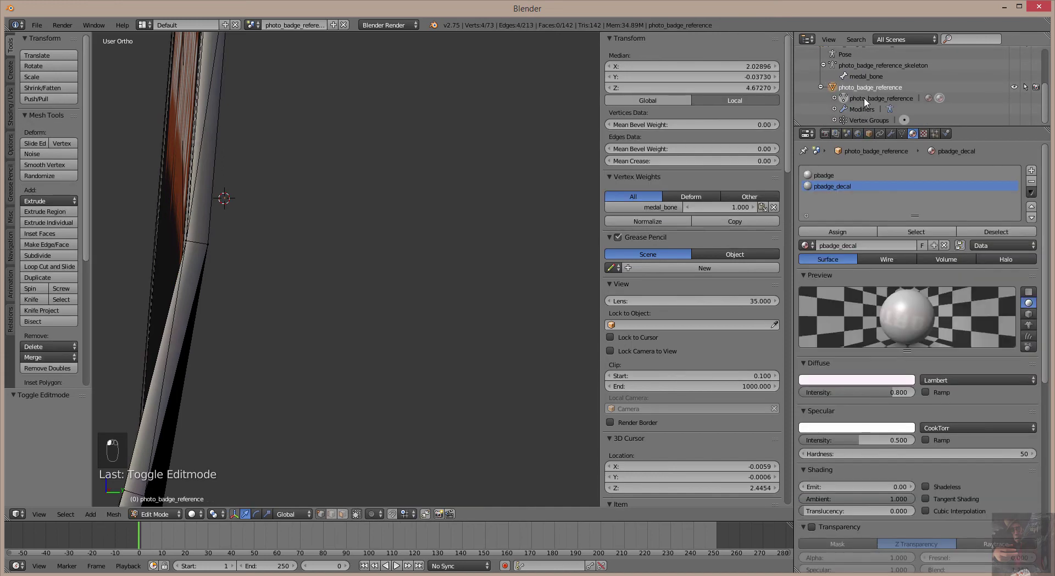
{"action": "left_click", "coordinate": [863, 80]}
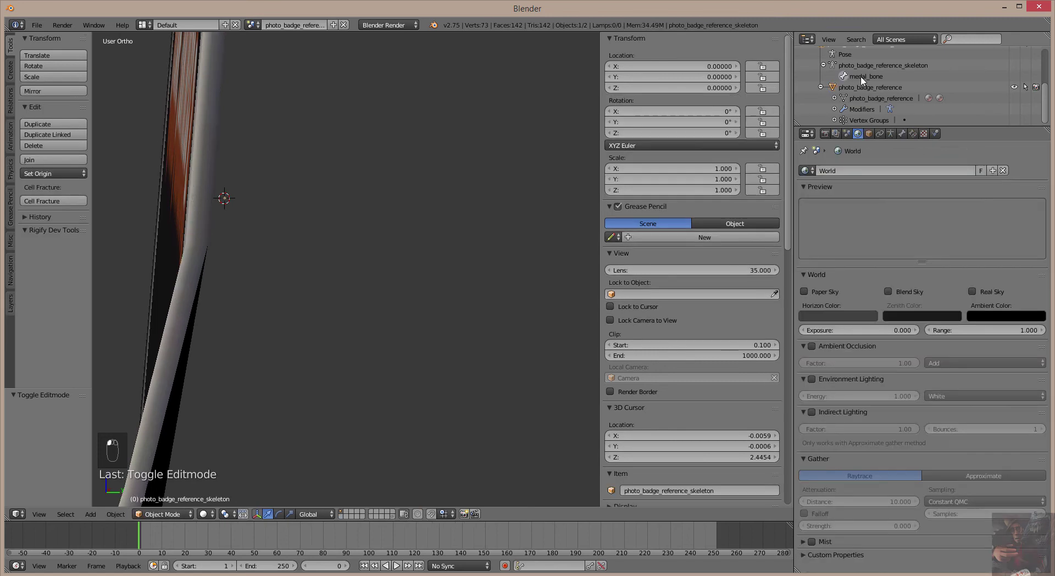
{"action": "left_click", "coordinate": [172, 515]}
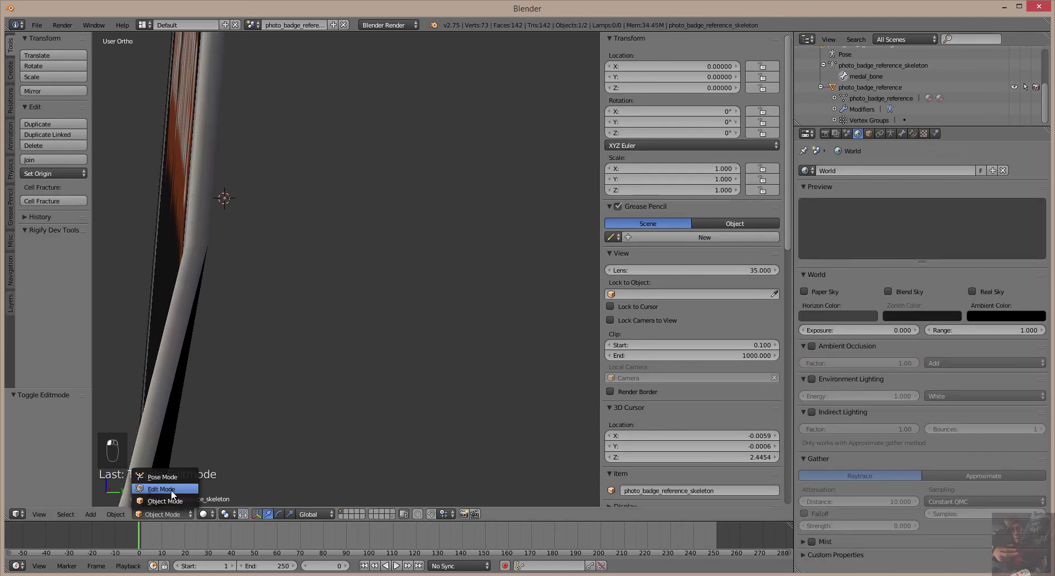
{"action": "left_click", "coordinate": [165, 489]}
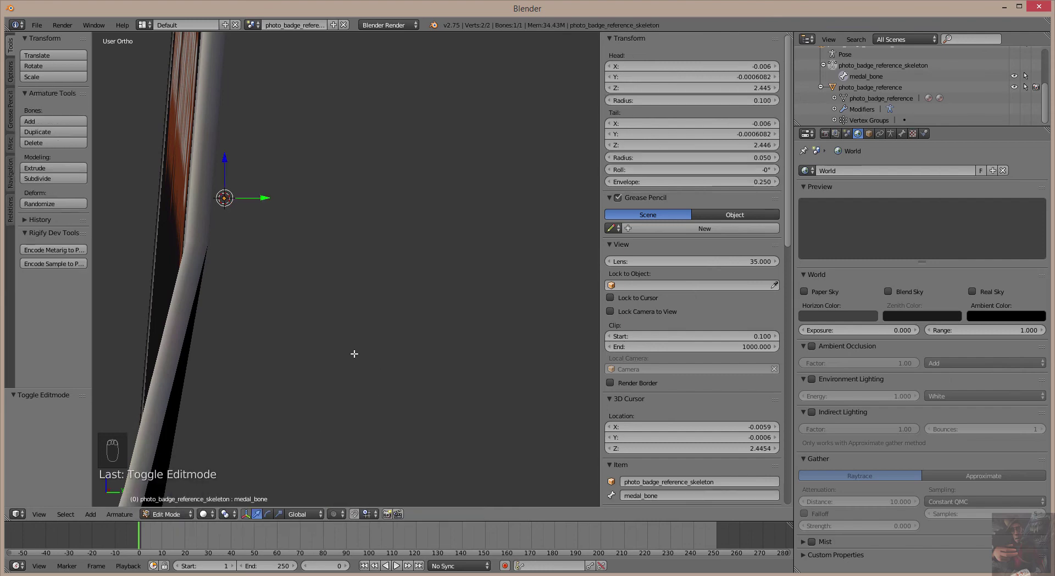
{"action": "key", "text": "Tab"}
{"action": "key", "text": "Tab"}
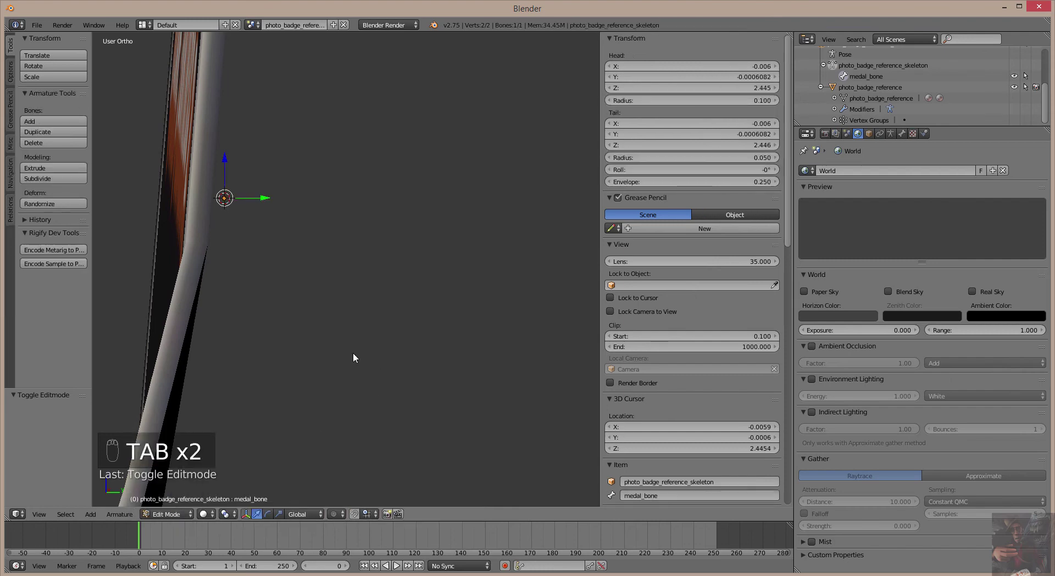
Step: Examine the bone's position relative to the card's side profile and upper end
{"action": "scroll", "coordinate": [257, 250], "scroll_direction": "up", "scroll_amount": 8}
{"action": "middle_click_drag", "start_coordinate": [218, 212], "coordinate": [442, 305], "text": "shift"}
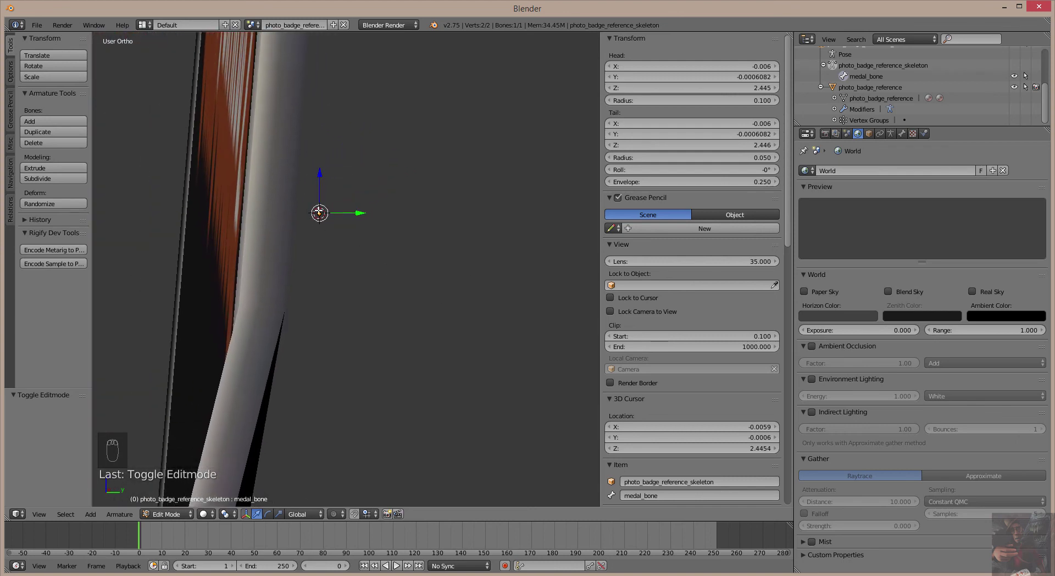
{"action": "scroll", "coordinate": [328, 216], "scroll_direction": "down", "scroll_amount": 5}
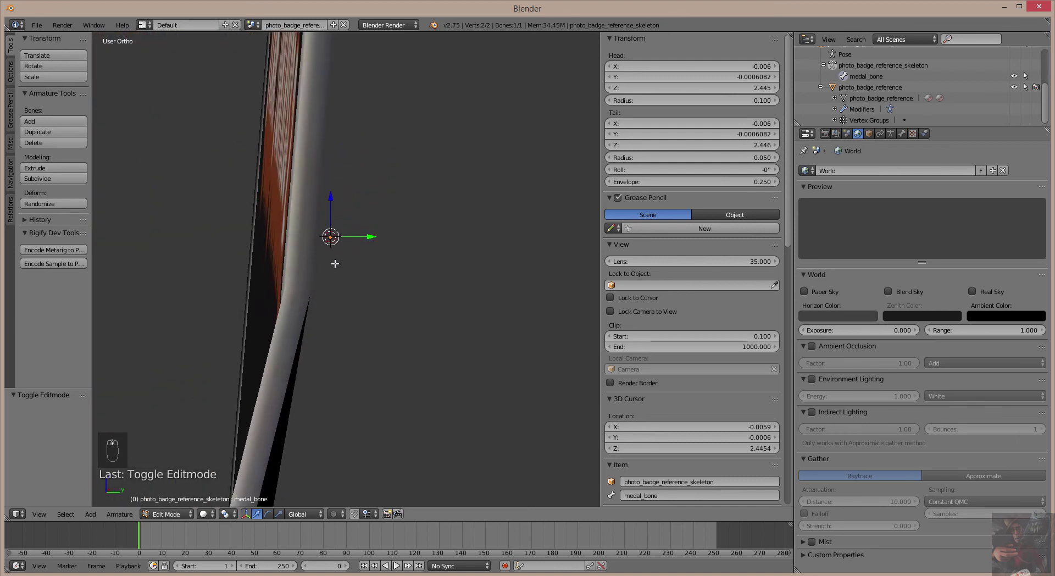
{"action": "middle_click_drag", "start_coordinate": [390, 476], "coordinate": [393, 523], "text": "shift"}
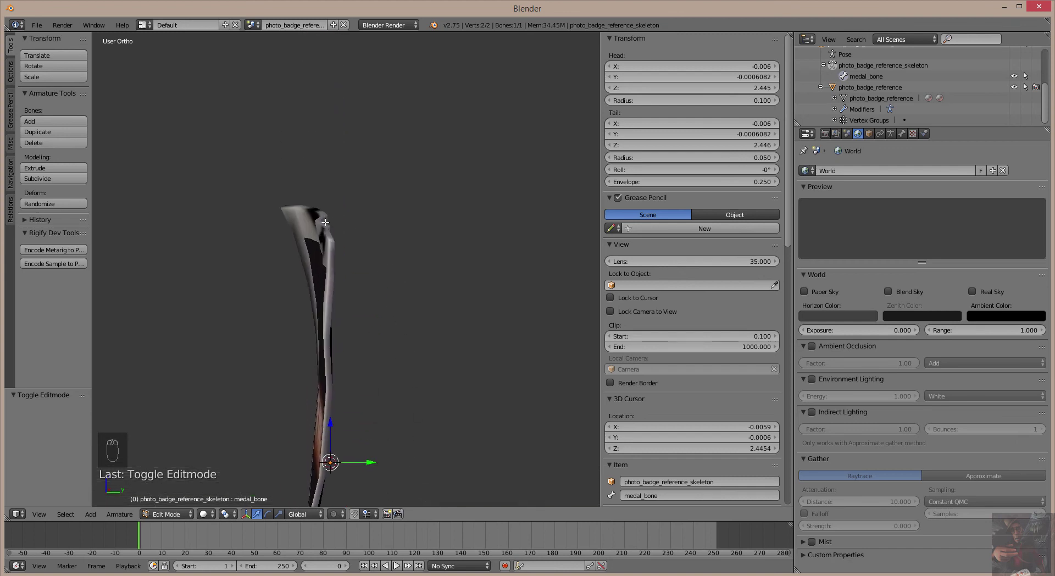
{"action": "scroll", "coordinate": [342, 223], "scroll_direction": "up", "scroll_amount": 1}
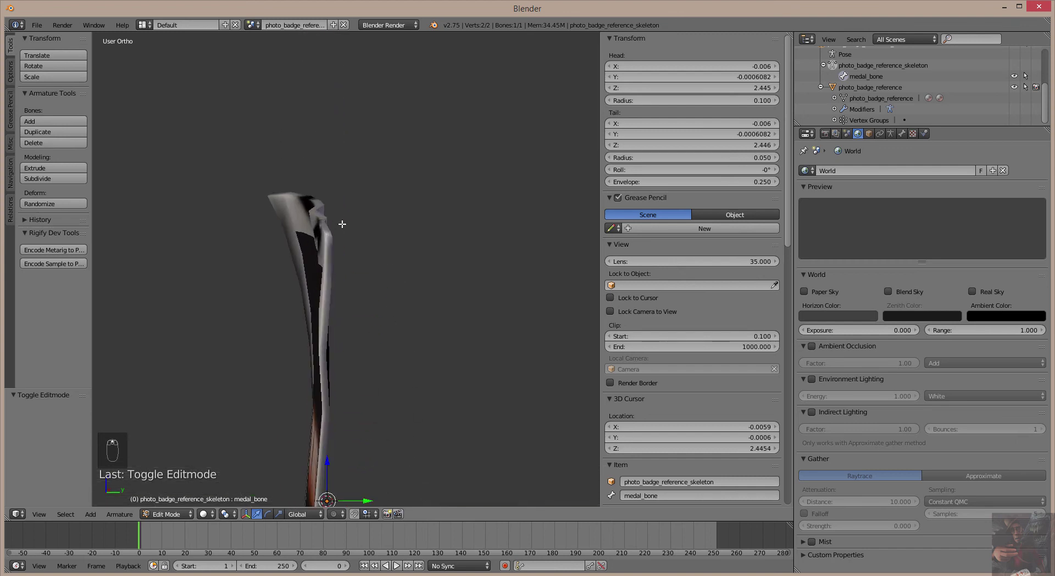
{"action": "mouse_move", "coordinate": [343, 223]}
{"action": "middle_mouse_down"}
{"action": "mouse_move", "coordinate": [344, 254]}
{"action": "mouse_move", "coordinate": [339, 220]}
{"action": "middle_mouse_up"}
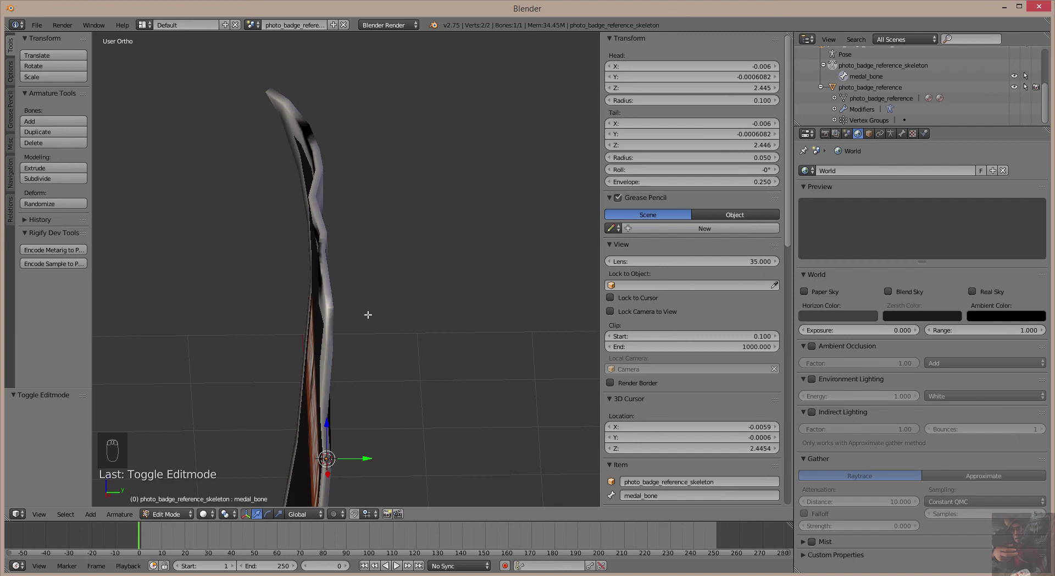
Step: In the card's Edit Mode, select two vertices on the back near its upper edge and snap the 3D cursor to them
{"action": "key", "text": "Tab"}
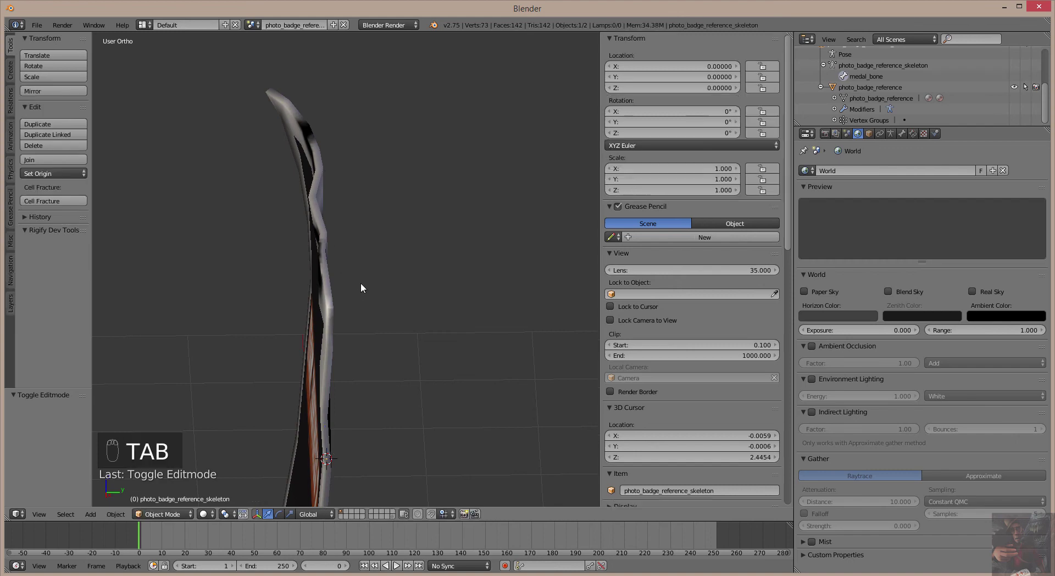
{"action": "right_click", "coordinate": [323, 234]}
{"action": "key", "text": "Tab"}
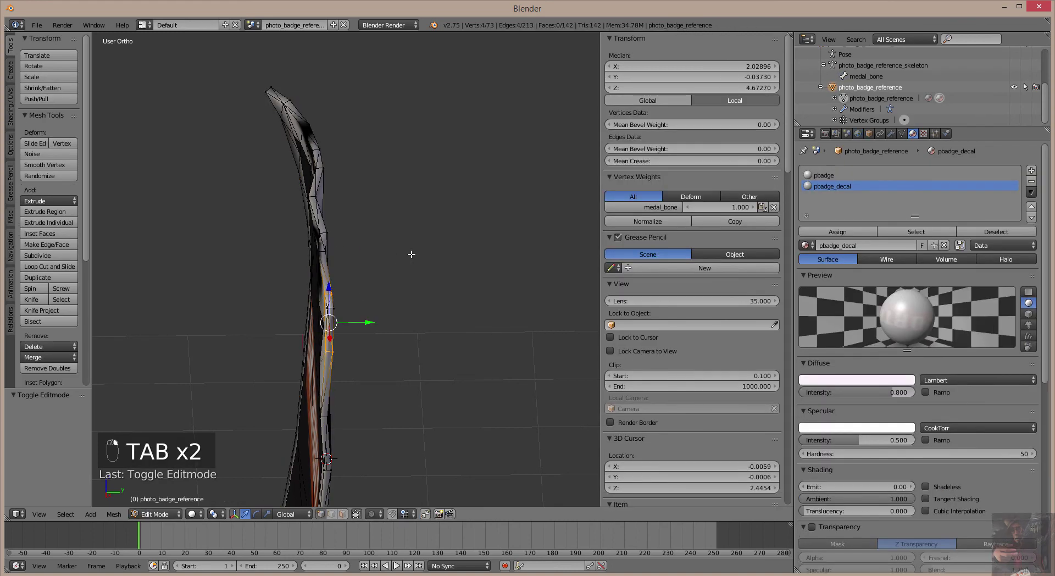
{"action": "right_click", "coordinate": [328, 233]}
{"action": "right_click", "coordinate": [322, 167], "text": "shift"}
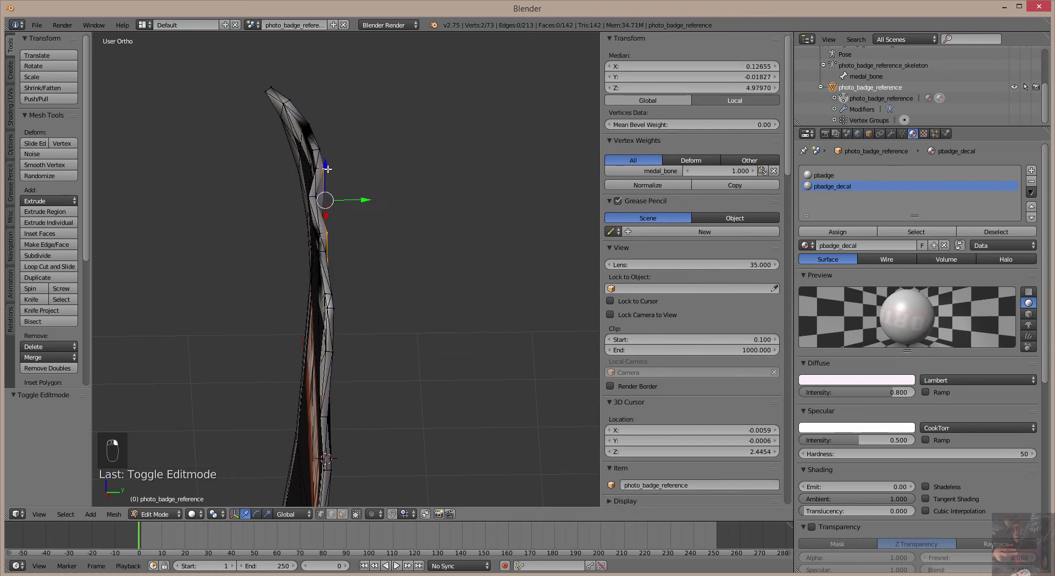
{"action": "key", "text": "shift+s"}
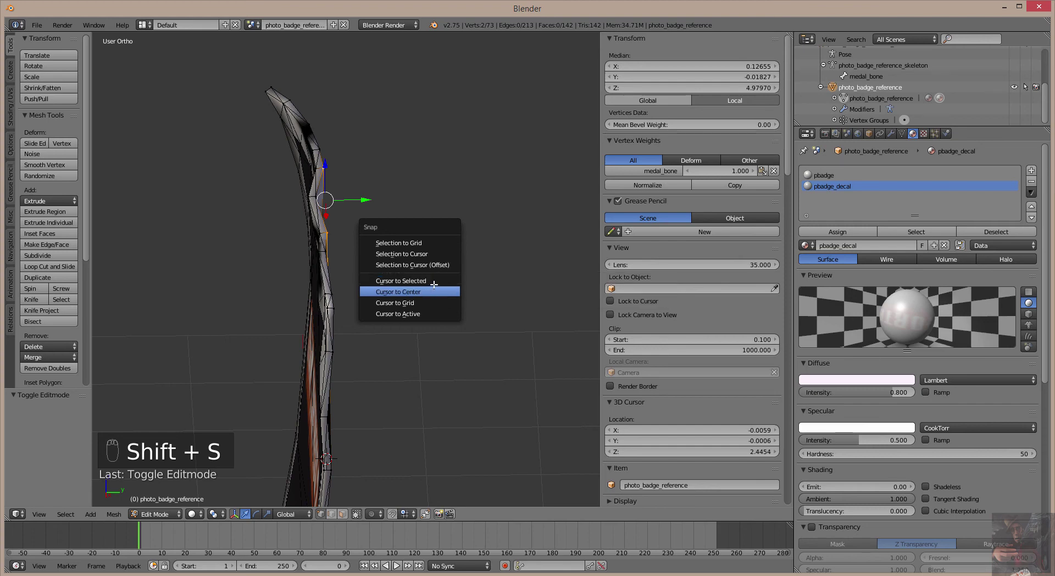
{"action": "left_click", "coordinate": [434, 281]}
Step: Switch to editing the armature and snap medal_bone to the 3D cursor at the card's upper edge
{"action": "middle_click_drag", "start_coordinate": [428, 282], "coordinate": [426, 239]}
{"action": "key", "text": "KP_3"}
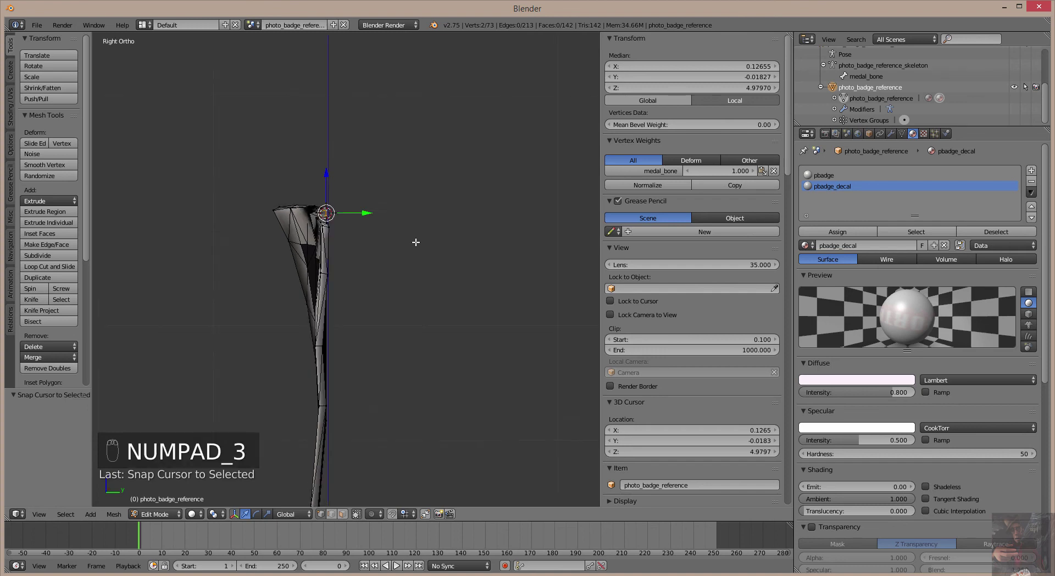
{"action": "scroll", "coordinate": [398, 362], "scroll_direction": "down", "scroll_amount": 2}
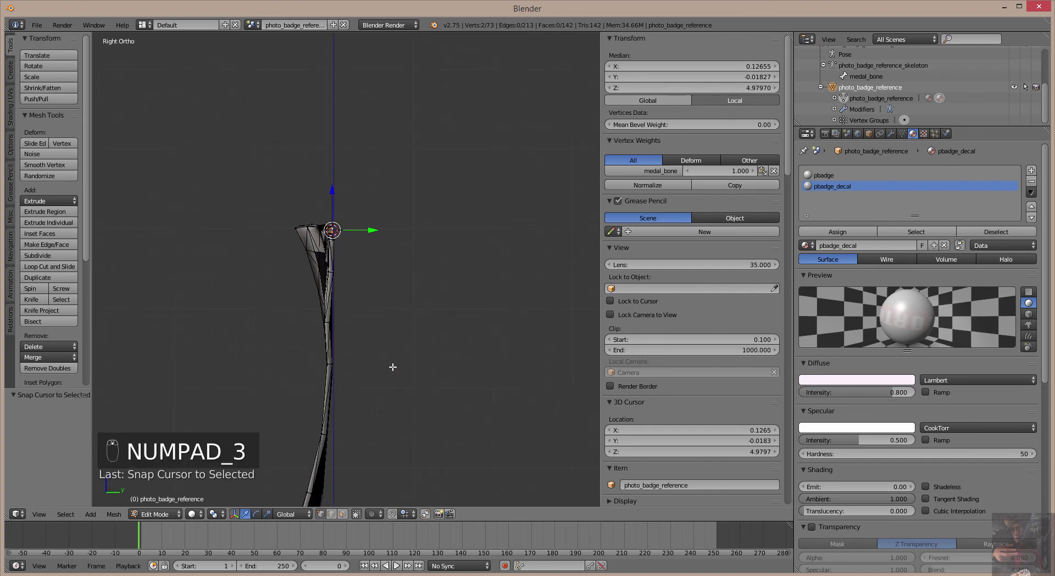
{"action": "left_click", "coordinate": [866, 77]}
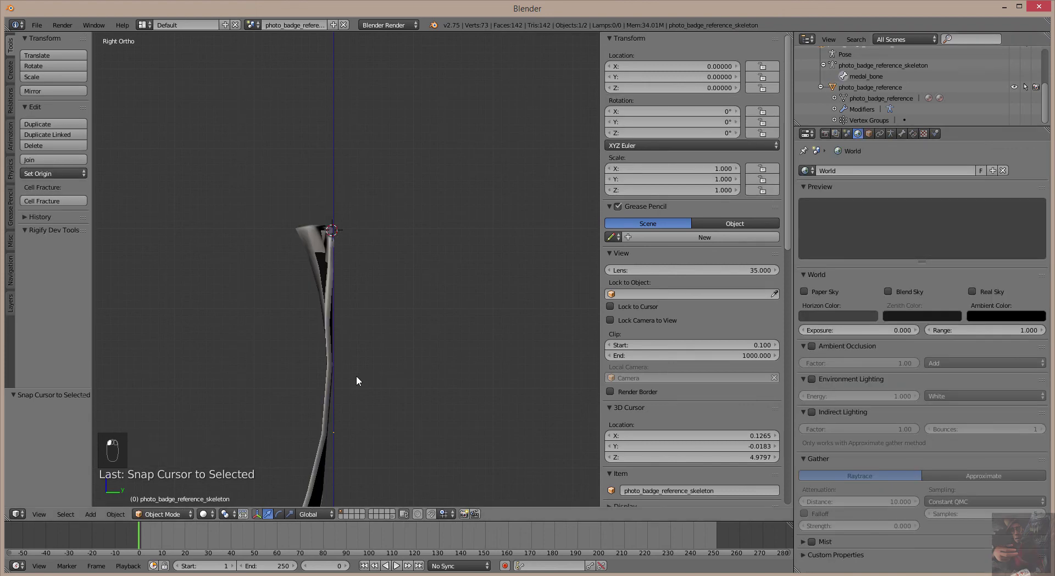
{"action": "key", "text": "Tab"}
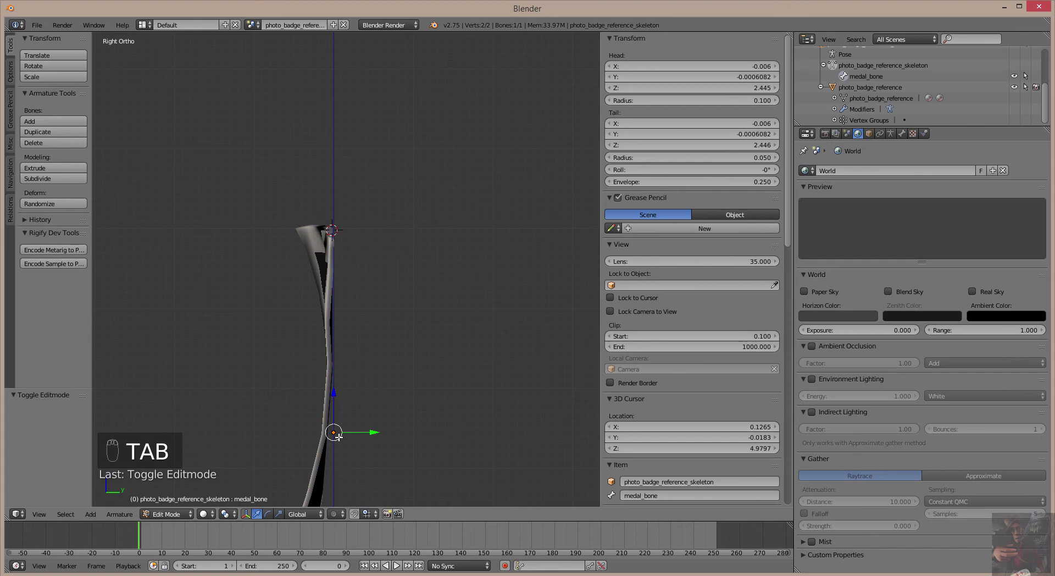
{"action": "key", "text": "shift+s"}
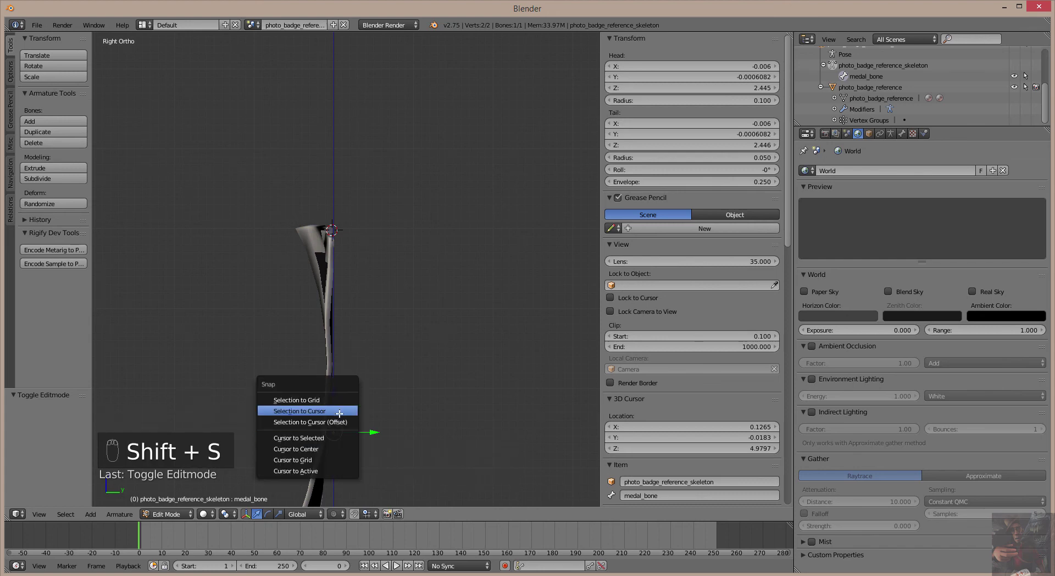
{"action": "left_click", "coordinate": [340, 411]}
Step: Examine the bone's placement against the card's upper back corner and the vertical axis in the right side view
{"action": "scroll", "coordinate": [347, 417], "scroll_direction": "up", "scroll_amount": 3}
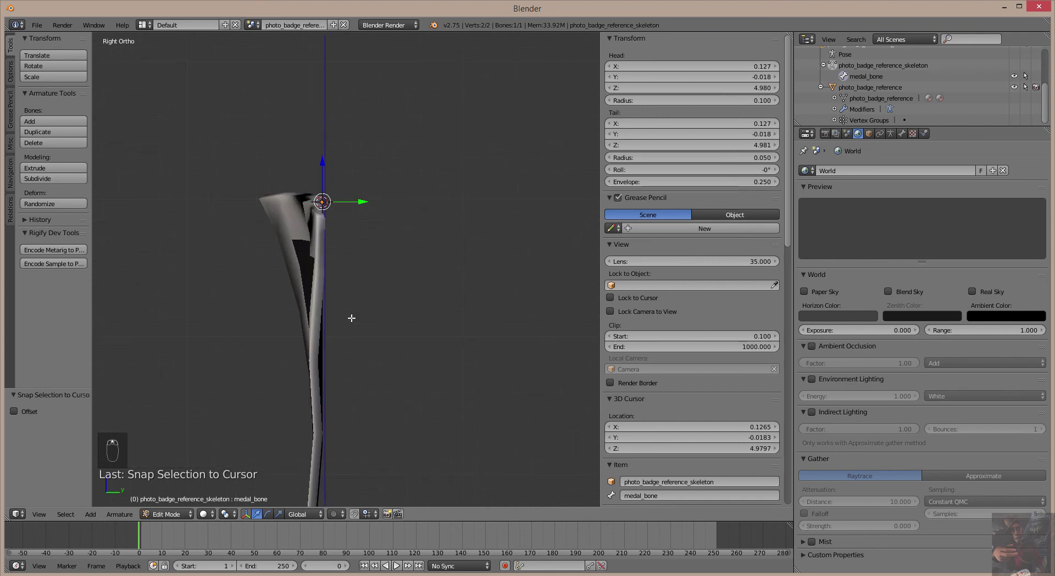
{"action": "middle_click_drag", "start_coordinate": [349, 330], "coordinate": [353, 399], "text": "shift"}
{"action": "scroll", "coordinate": [328, 263], "scroll_direction": "up", "scroll_amount": 7}
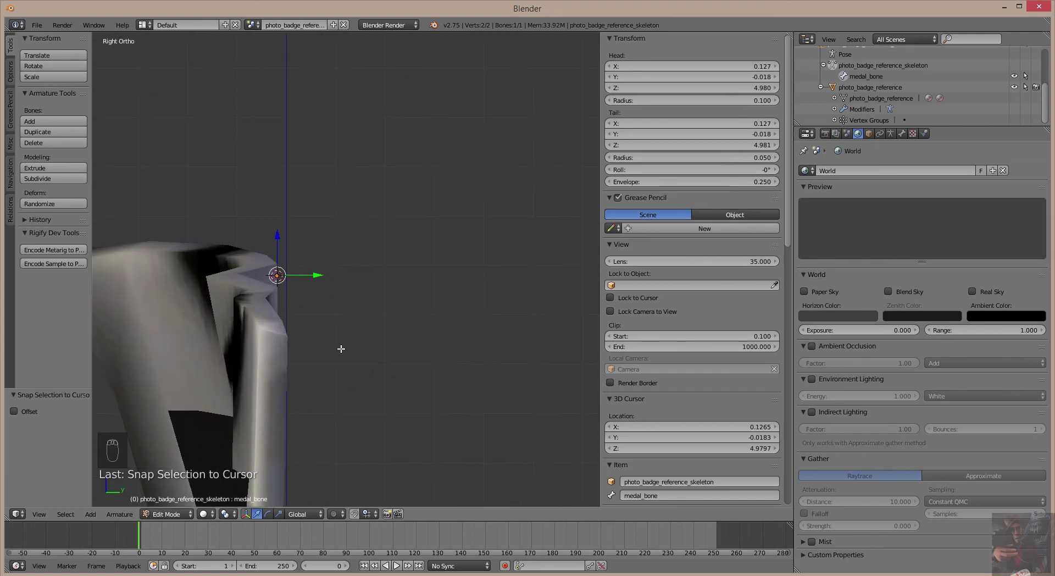
{"action": "middle_click_drag", "start_coordinate": [342, 348], "coordinate": [366, 341], "text": "shift"}
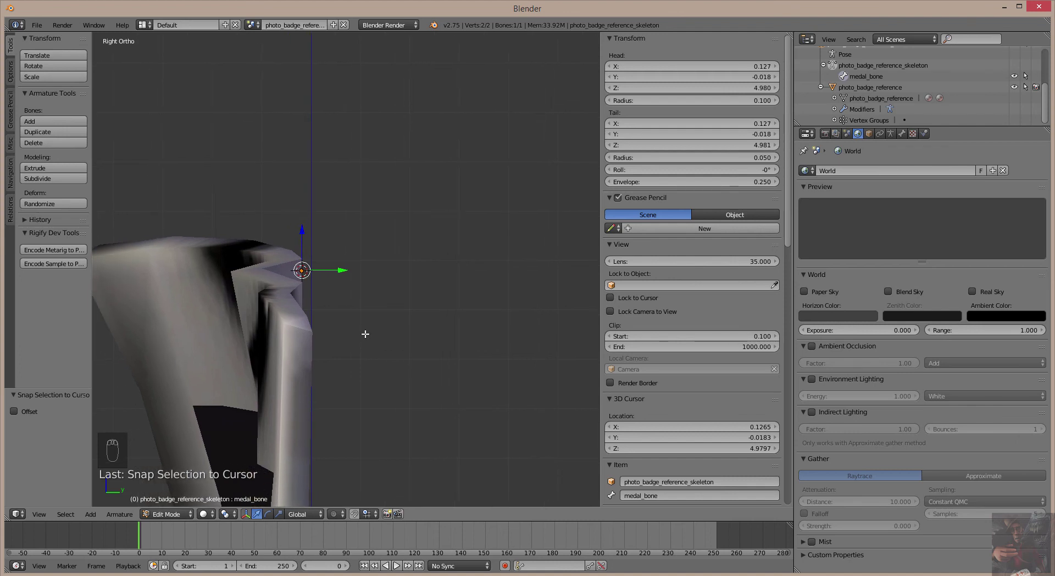
{"action": "scroll", "coordinate": [364, 334], "scroll_direction": "down", "scroll_amount": 5}
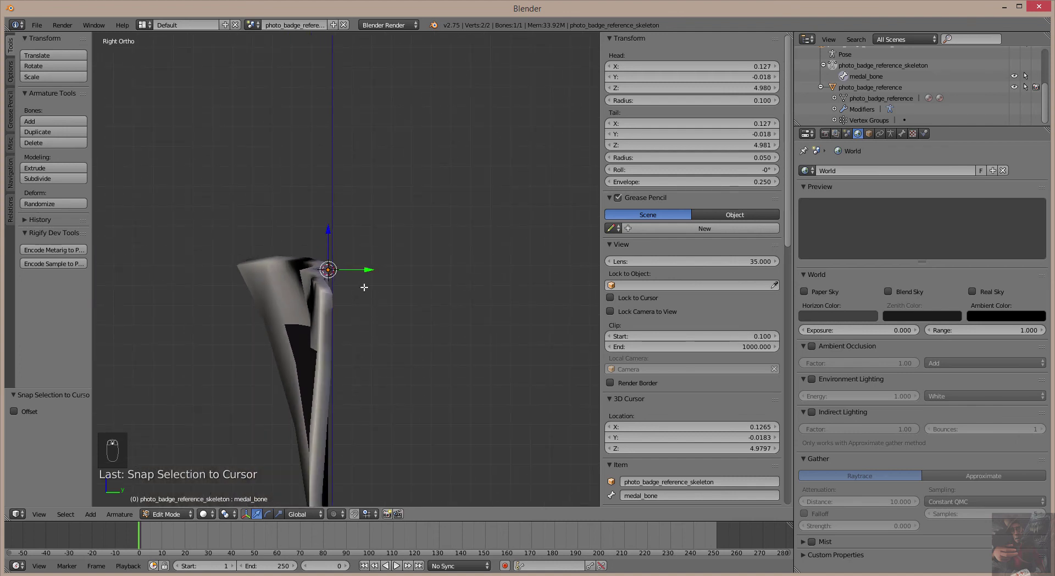
{"action": "scroll", "coordinate": [358, 291], "scroll_direction": "up", "scroll_amount": 5}
{"action": "scroll", "coordinate": [356, 286], "scroll_direction": "down", "scroll_amount": 2}
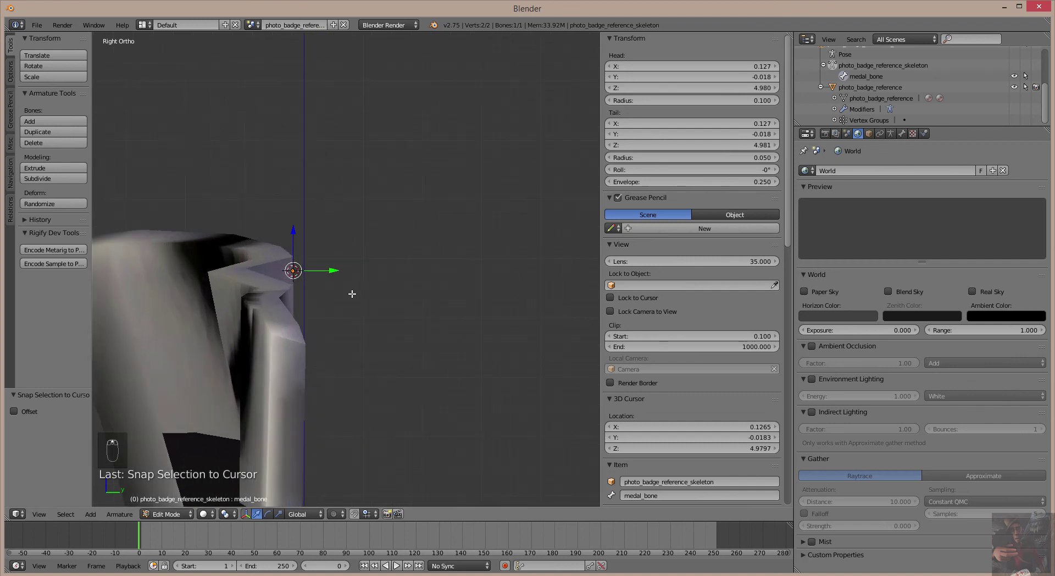
{"action": "scroll", "coordinate": [354, 299], "scroll_direction": "down", "scroll_amount": 2}
{"action": "scroll", "coordinate": [417, 409], "scroll_direction": "down", "scroll_amount": 5}
{"action": "middle_click_drag", "start_coordinate": [449, 436], "coordinate": [436, 253], "text": "shift"}
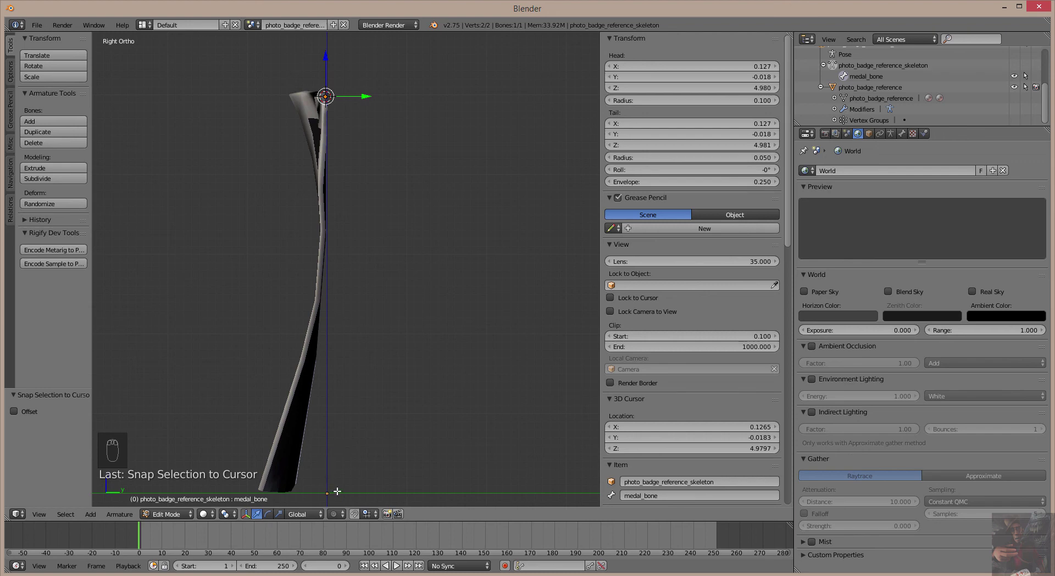
Step: Return to Object Mode, select the photo_badge_reference card and set its origin to its geometry
{"action": "key", "text": "Tab"}
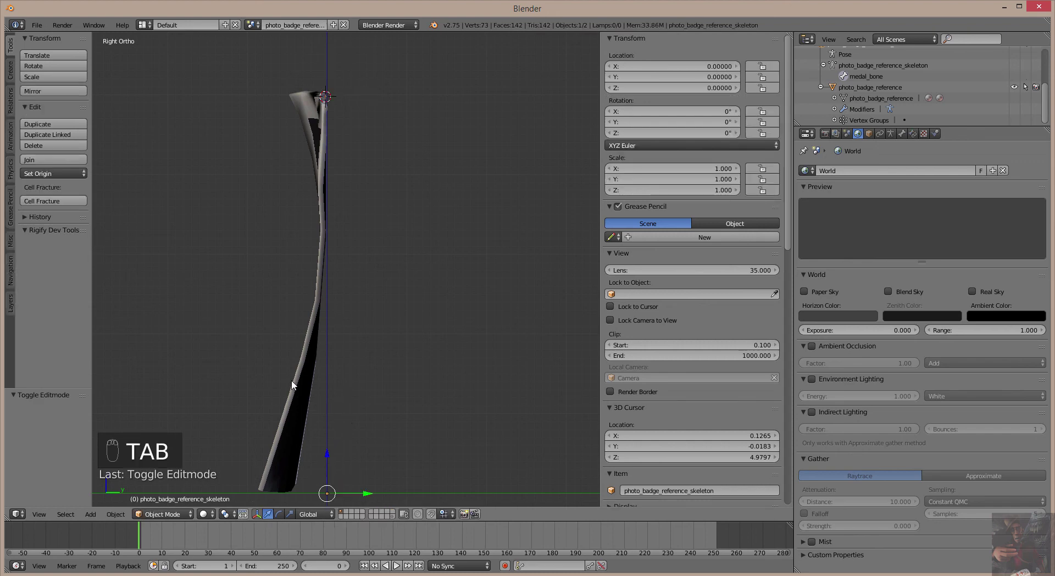
{"action": "right_click", "coordinate": [292, 386]}
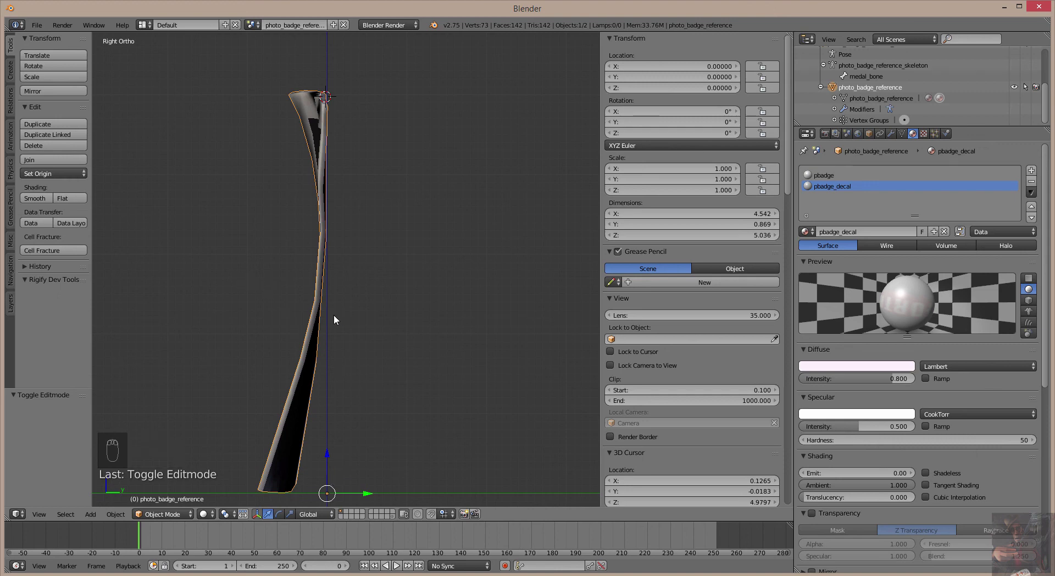
{"action": "left_click", "coordinate": [59, 174]}
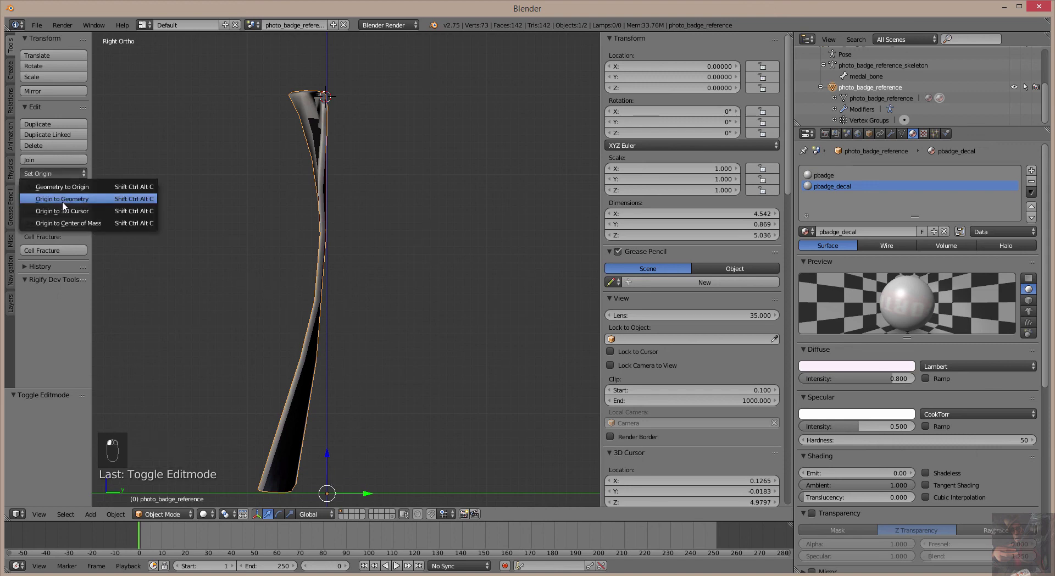
{"action": "left_click", "coordinate": [63, 200]}
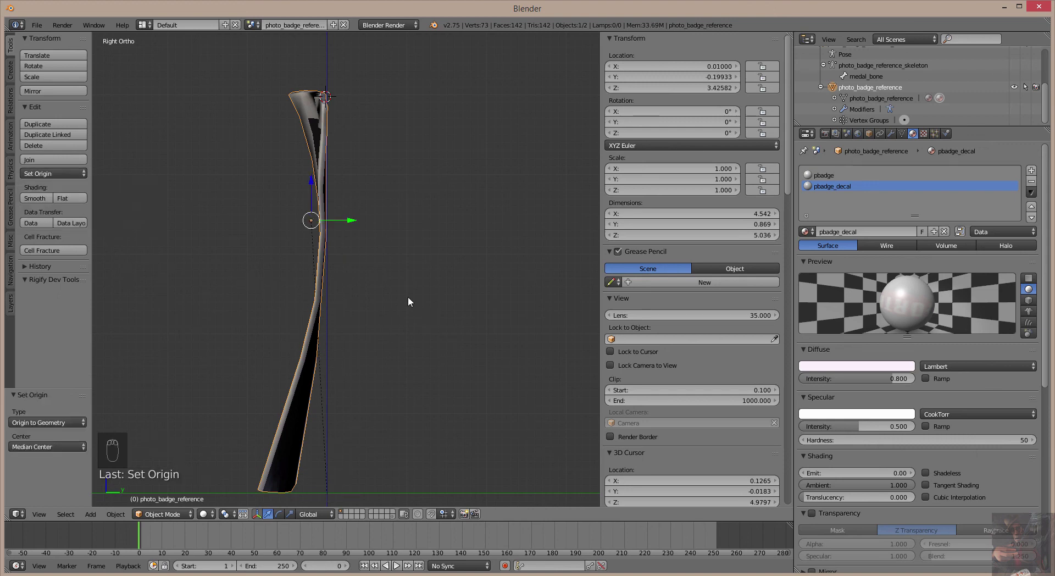
Step: Reselect the photo_badge_reference card and snap the 3D cursor to the scene's center
{"action": "right_click", "coordinate": [326, 102]}
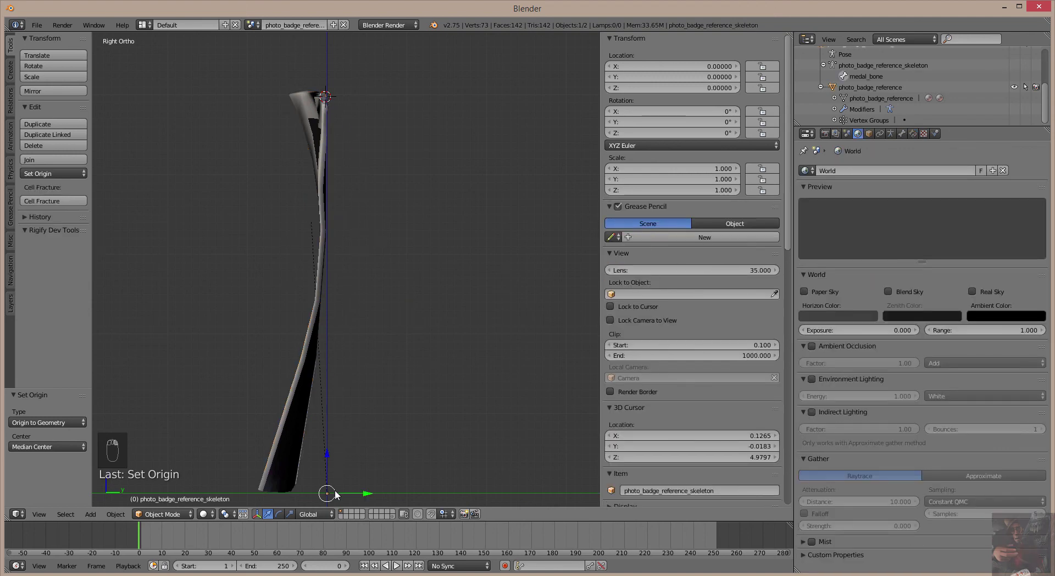
{"action": "right_click", "coordinate": [321, 258]}
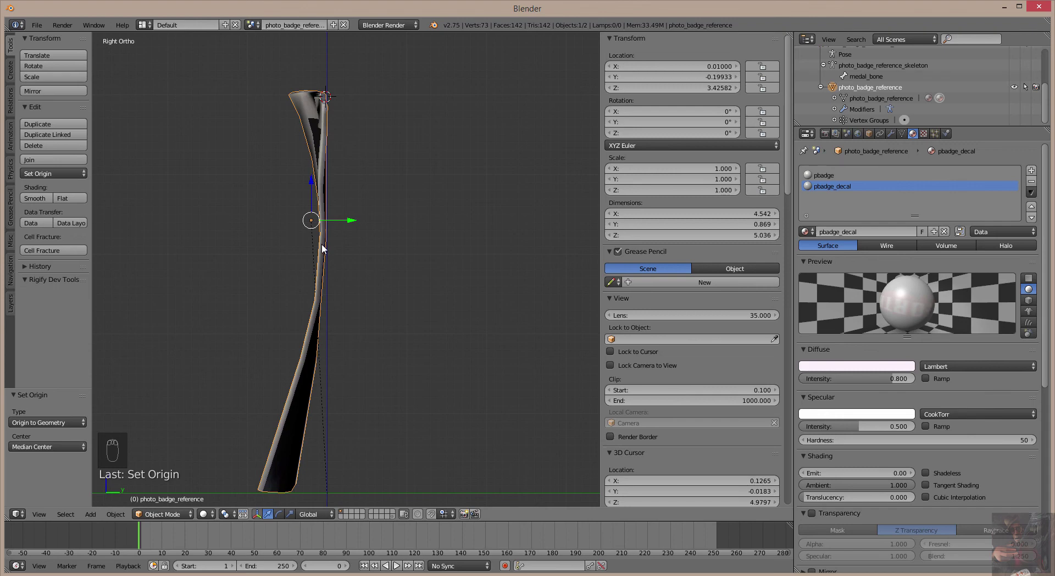
{"action": "key", "text": "shift+s"}
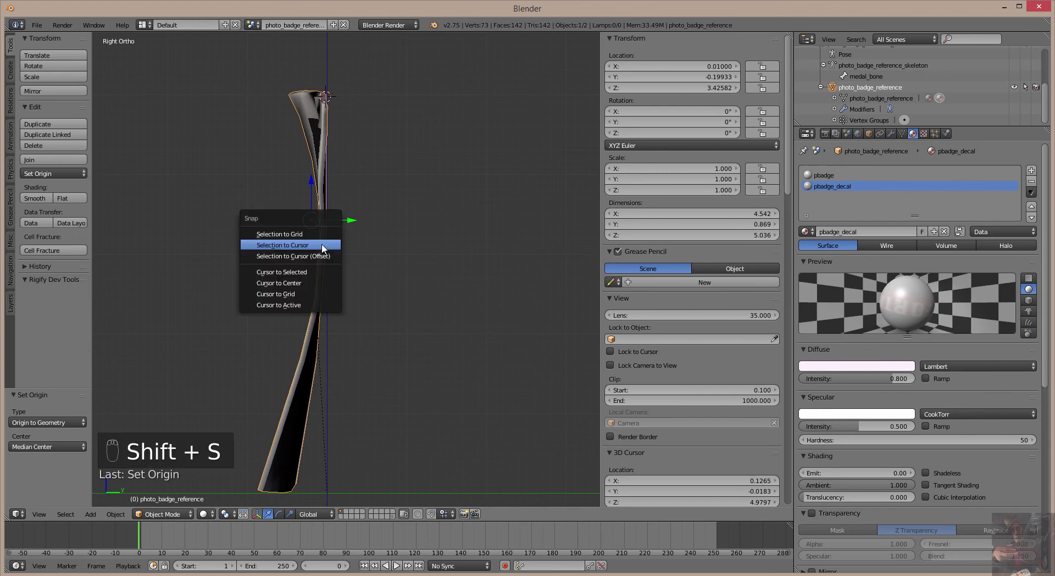
{"action": "left_click", "coordinate": [300, 283]}
{"action": "middle_click_drag", "start_coordinate": [463, 352], "coordinate": [439, 347]}
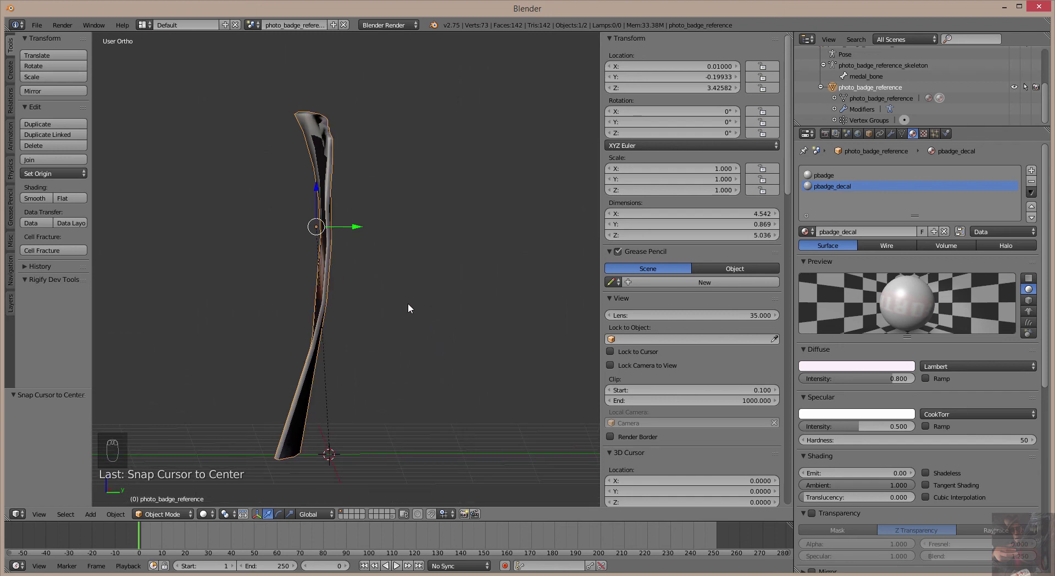
Step: Set the photo_badge_reference card's origin to the 3D cursor
{"action": "left_click", "coordinate": [58, 173]}
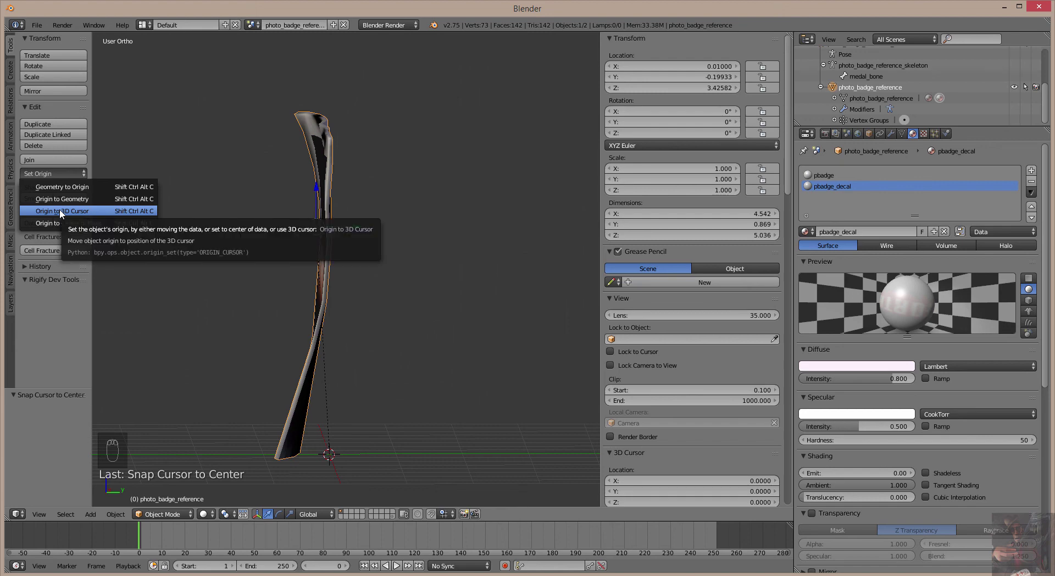
{"action": "left_click", "coordinate": [61, 211]}
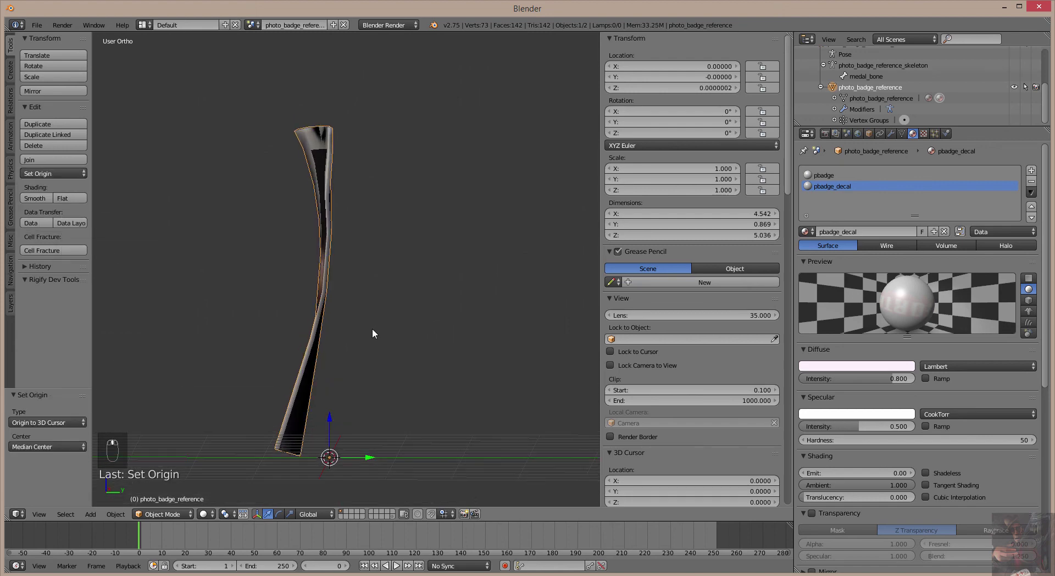
{"action": "scroll", "coordinate": [360, 416], "scroll_direction": "up", "scroll_amount": 2}
{"action": "middle_click_drag", "start_coordinate": [359, 412], "coordinate": [354, 364]}
{"action": "scroll", "coordinate": [361, 352], "scroll_direction": "down", "scroll_amount": 3}
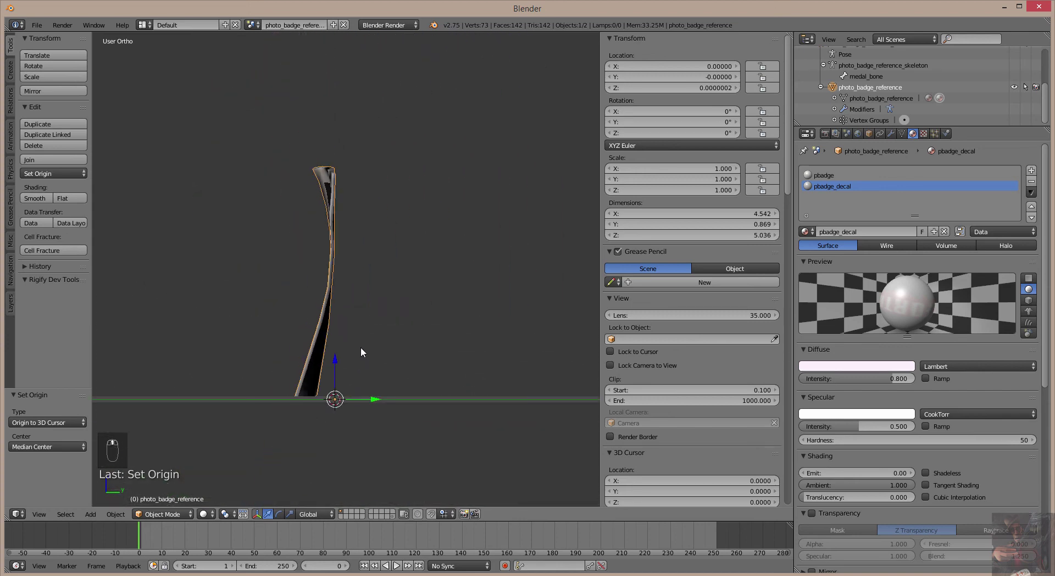
Step: Select both the card and its skeleton, snap the 3D cursor to the scene's center and set their origins to it
{"action": "key", "text": "a"}
{"action": "key", "text": "a"}
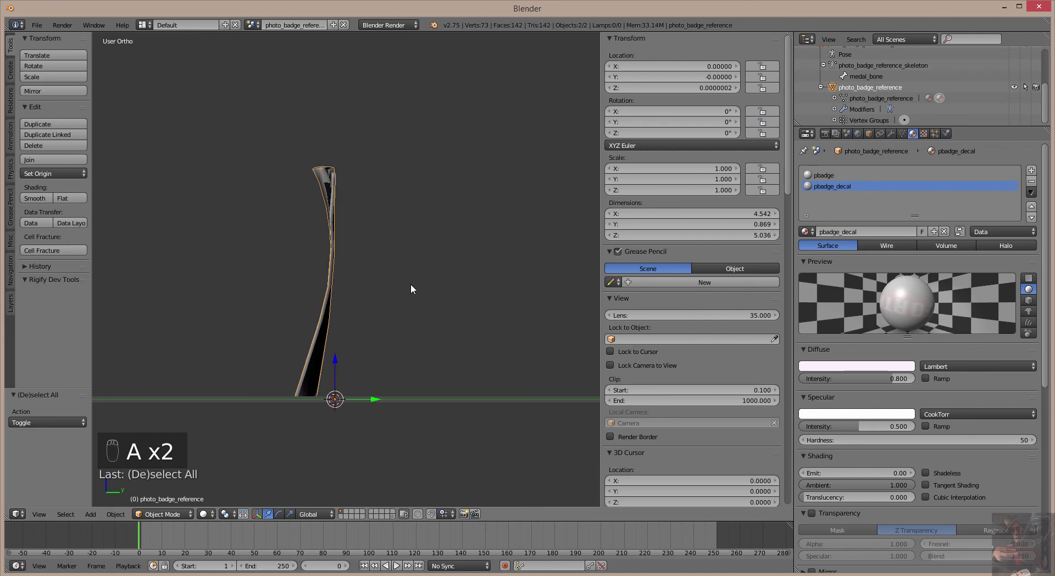
{"action": "middle_click_drag", "start_coordinate": [423, 278], "coordinate": [390, 225]}
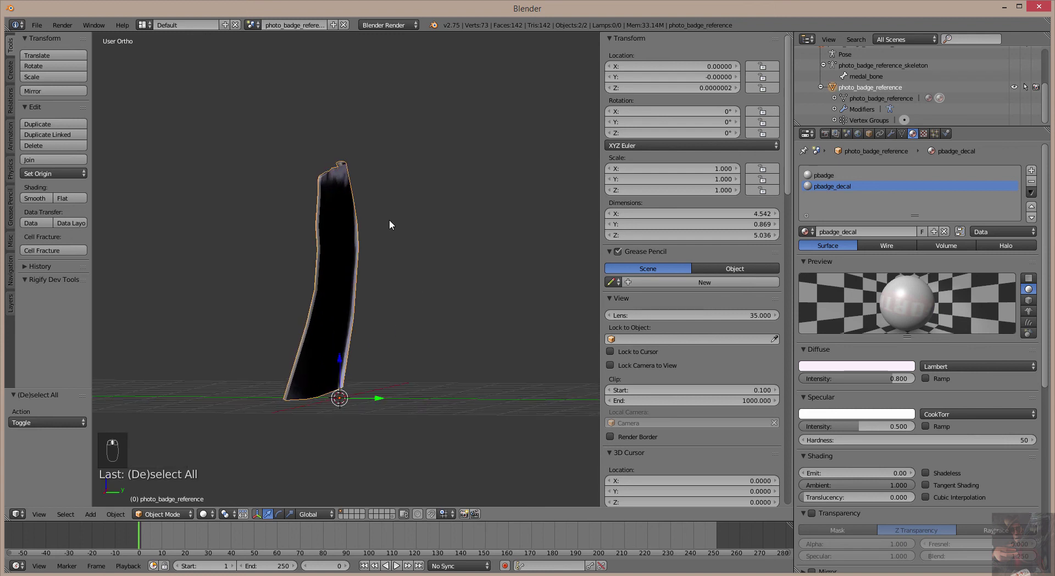
{"action": "scroll", "coordinate": [338, 173], "scroll_direction": "up", "scroll_amount": 4}
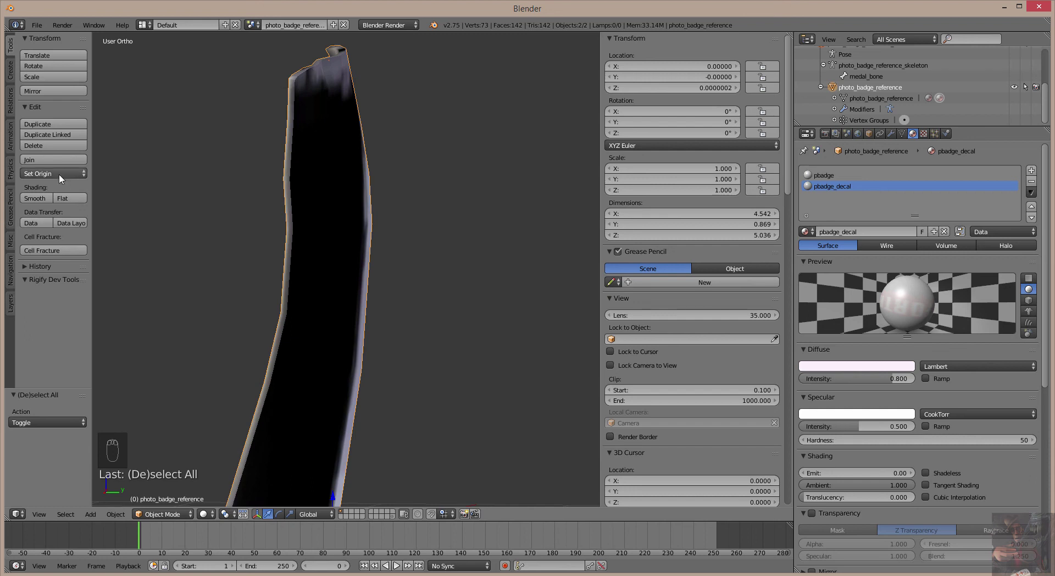
{"action": "scroll", "coordinate": [436, 305], "scroll_direction": "down", "scroll_amount": 4}
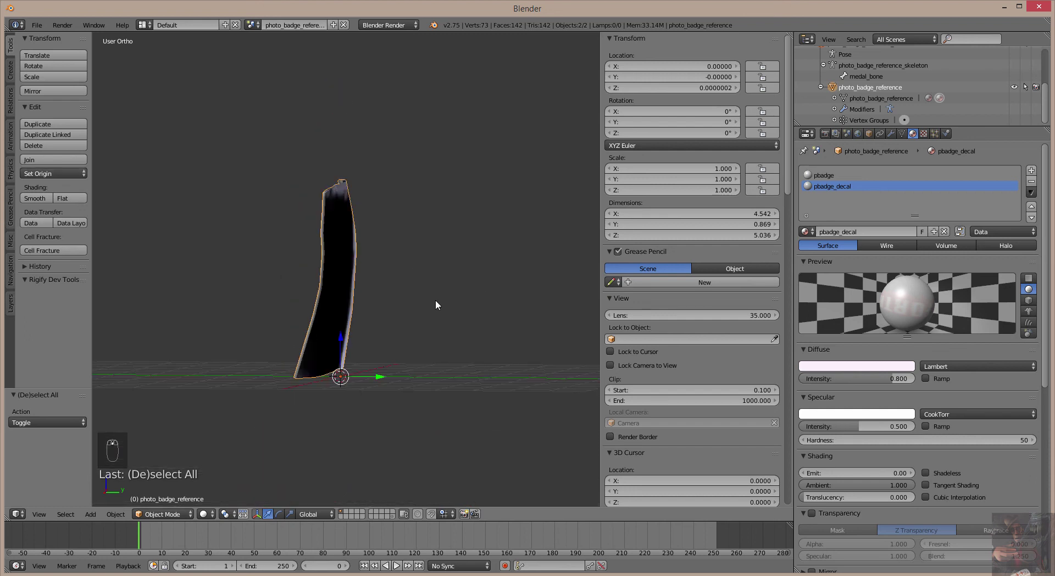
{"action": "key", "text": "shift+s"}
{"action": "left_click", "coordinate": [419, 327]}
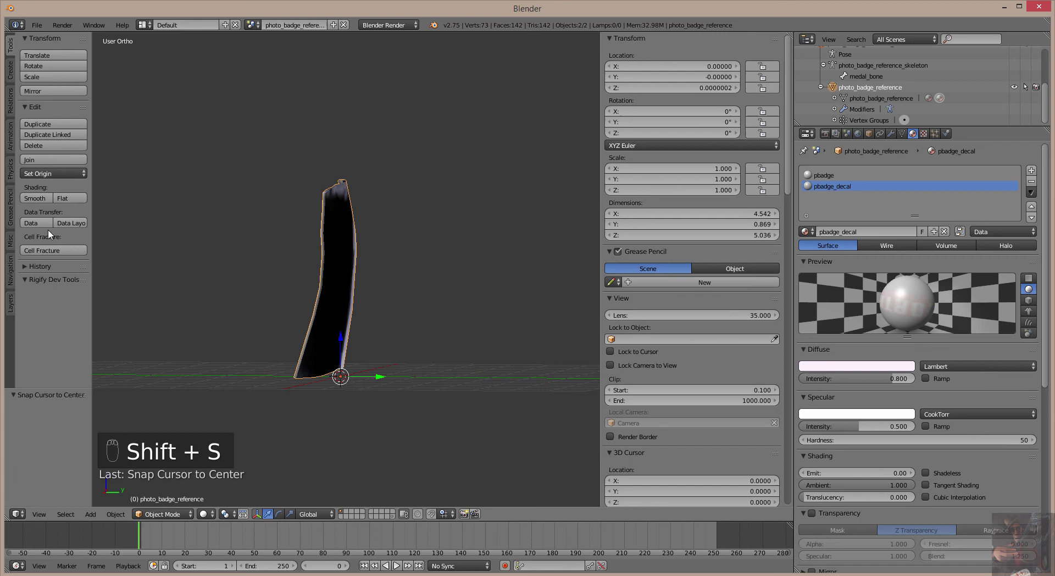
{"action": "left_click", "coordinate": [61, 171]}
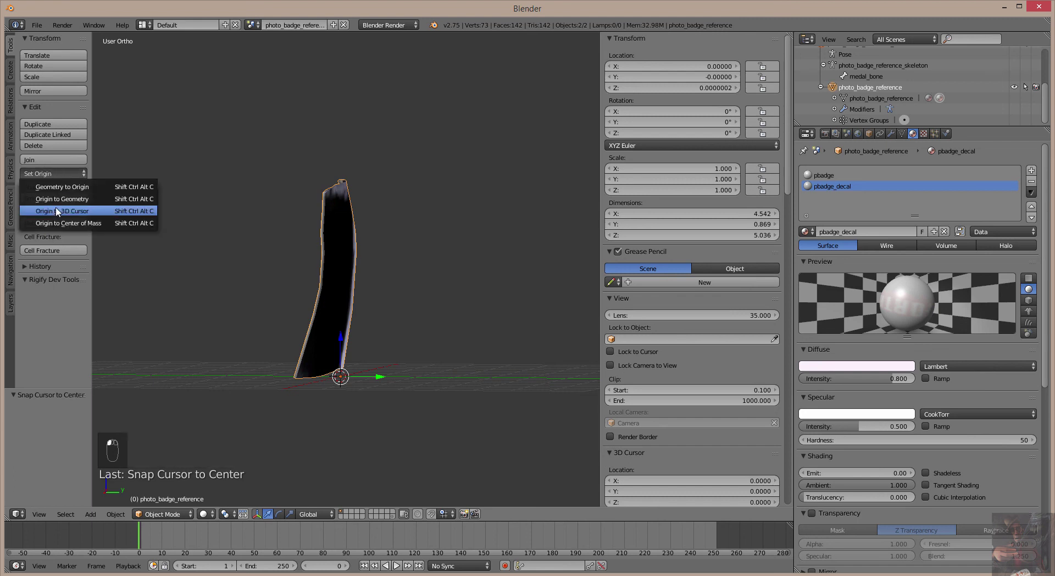
{"action": "left_click", "coordinate": [58, 211]}
Step: Examine the card's alignment with the world axes in the front and right side views
{"action": "middle_click_drag", "start_coordinate": [444, 318], "coordinate": [399, 317]}
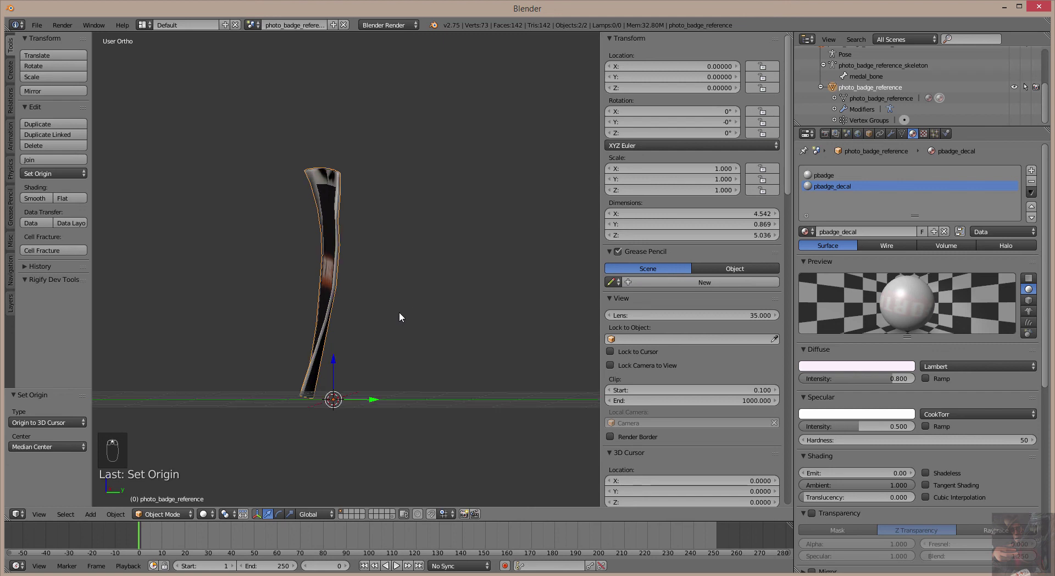
{"action": "key", "text": "KP_1"}
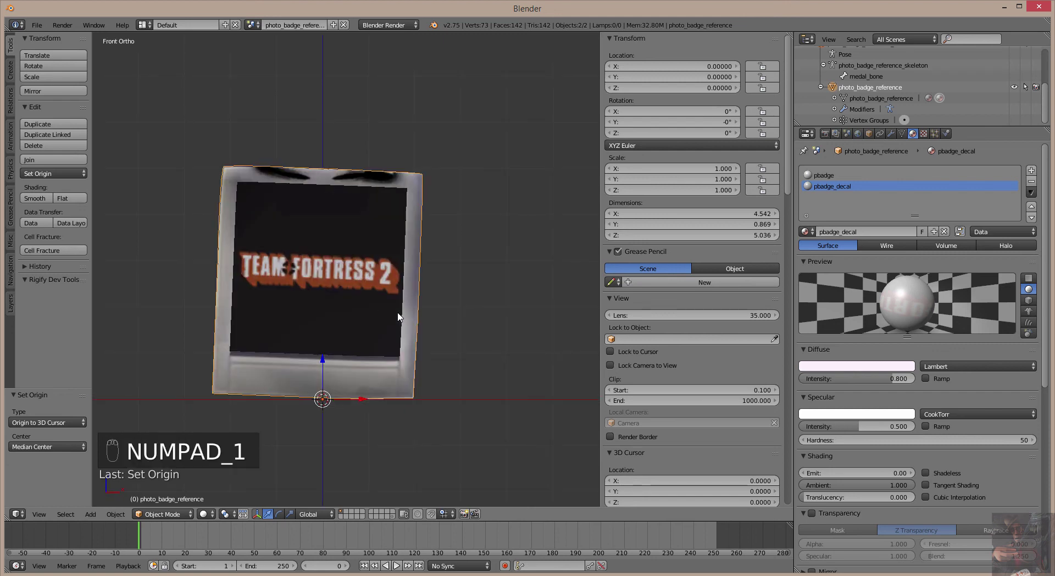
{"action": "key", "text": "KP_3"}
{"action": "scroll", "coordinate": [399, 317], "scroll_direction": "up", "scroll_amount": 3}
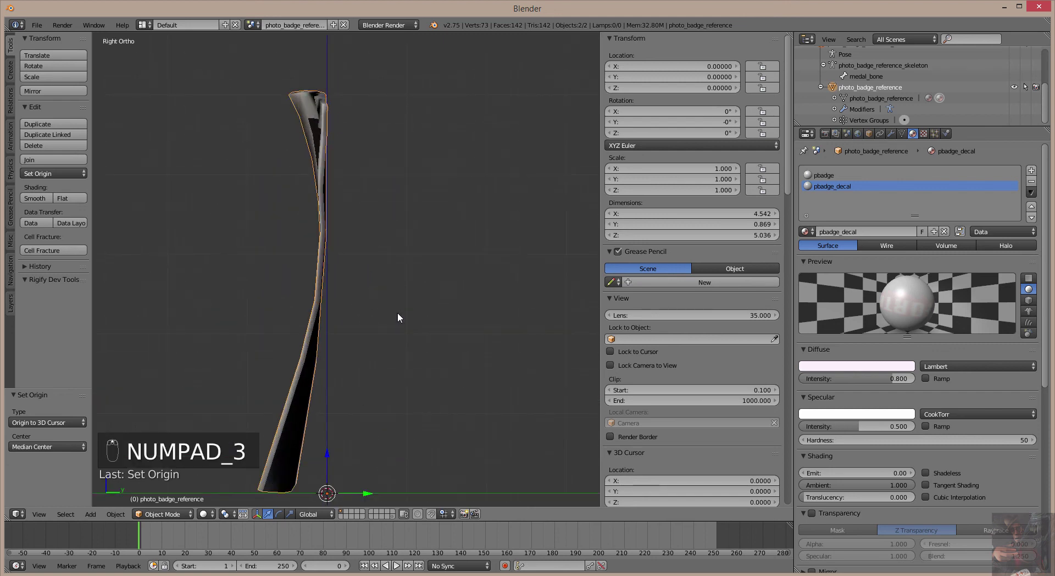
{"action": "scroll", "coordinate": [397, 317], "scroll_direction": "down", "scroll_amount": 1}
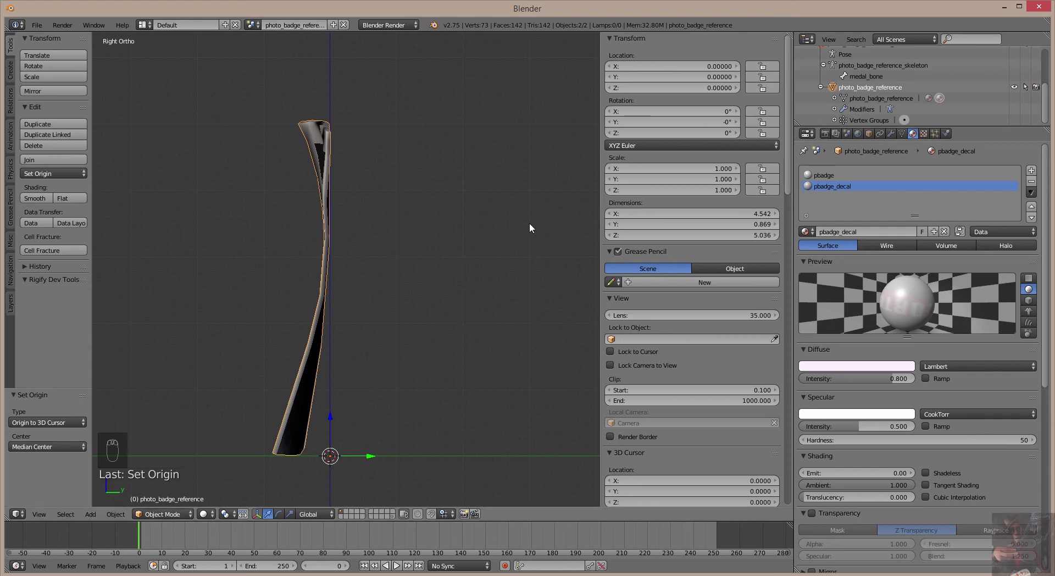
{"action": "mouse_move", "coordinate": [328, 398]}
{"action": "middle_mouse_down"}
{"action": "mouse_move", "coordinate": [449, 398]}
{"action": "mouse_move", "coordinate": [199, 390]}
{"action": "mouse_move", "coordinate": [394, 397]}
{"action": "mouse_move", "coordinate": [344, 392]}
{"action": "middle_mouse_up"}
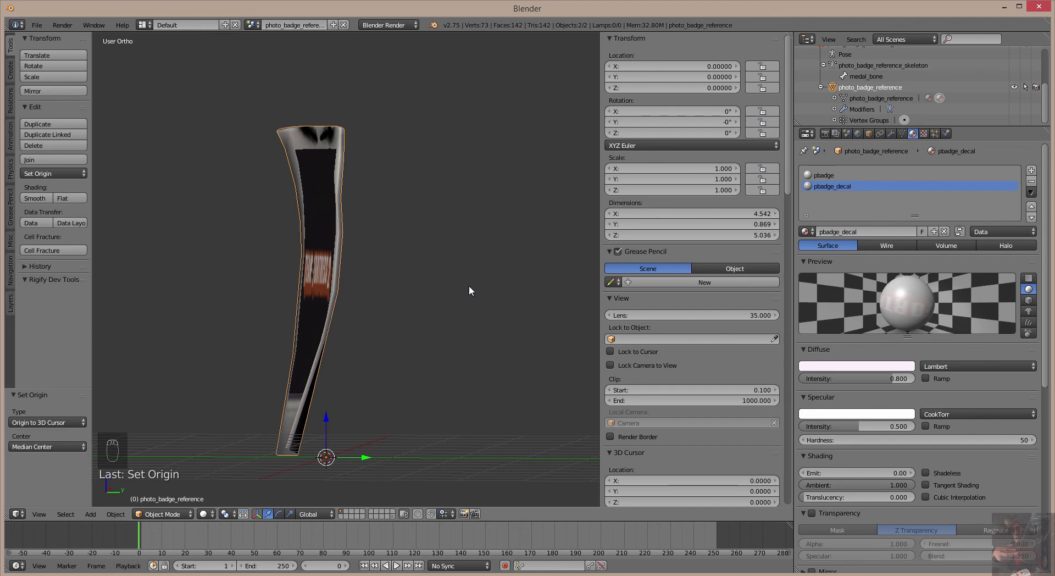
Step: Save the scene as photo_tut1.blend in the photoproject folder
{"action": "left_click", "coordinate": [38, 25]}
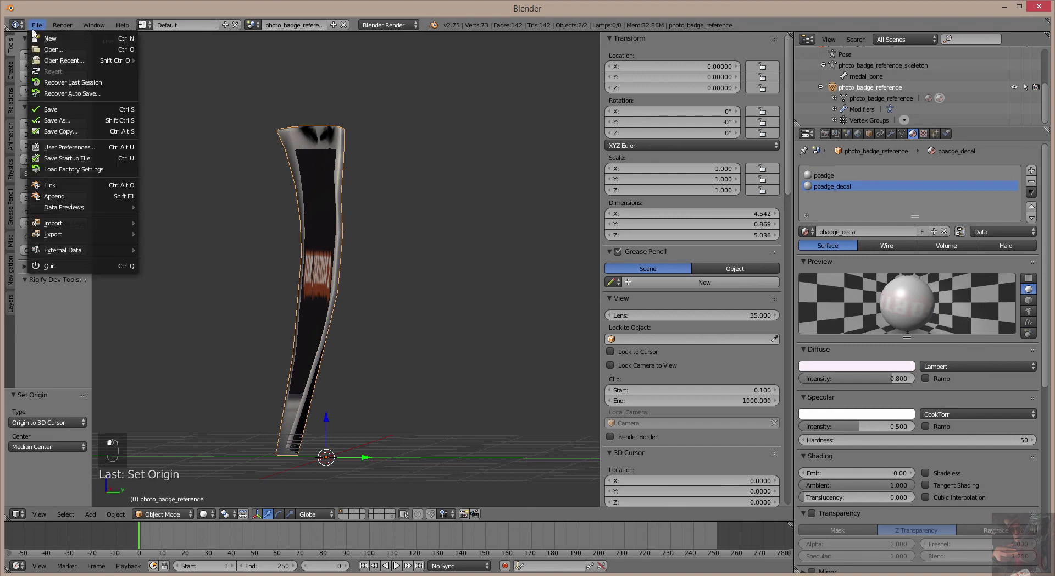
{"action": "left_click", "coordinate": [50, 121]}
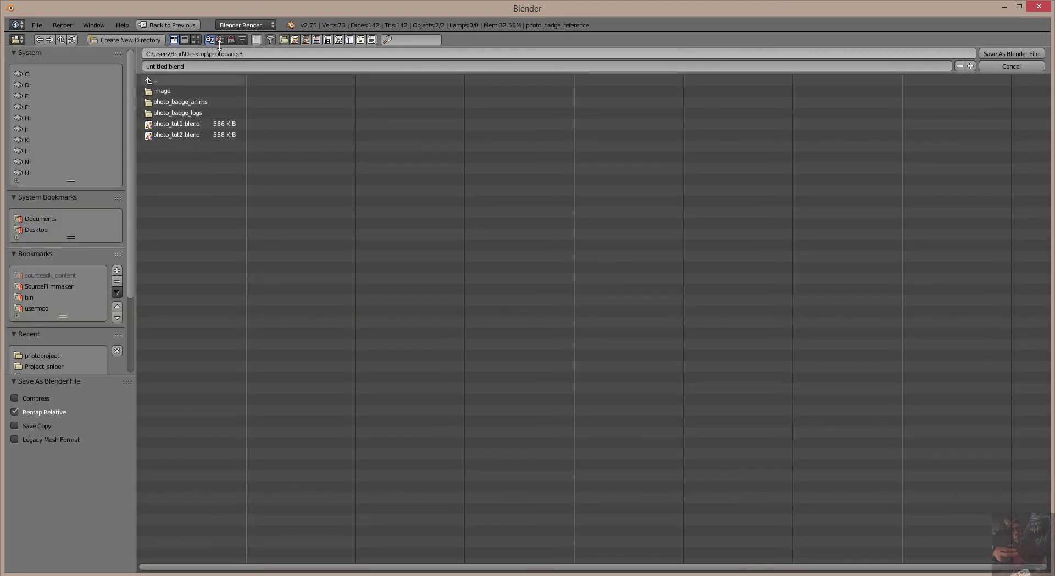
{"action": "left_click", "coordinate": [173, 125]}
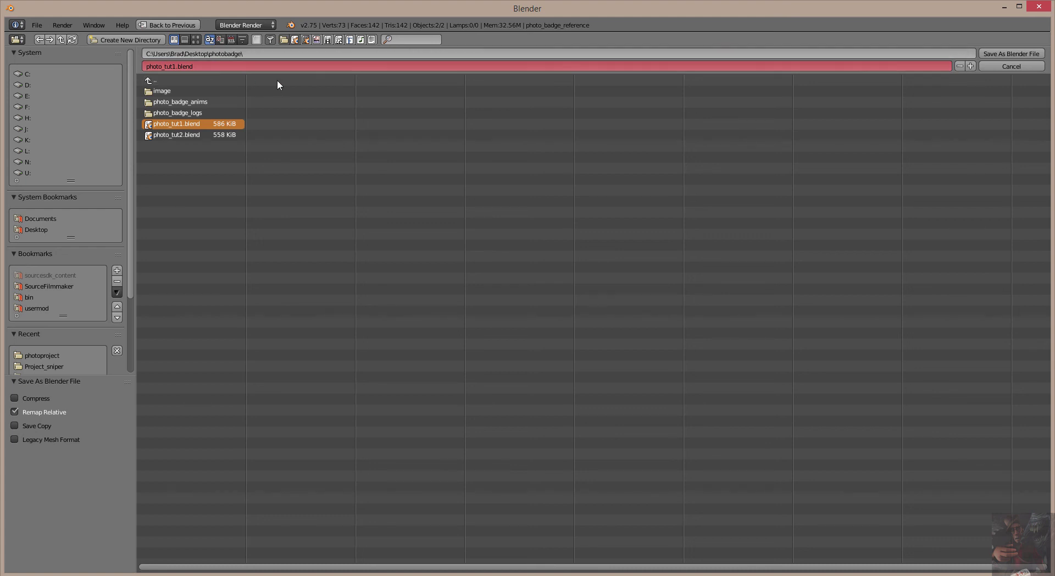
{"action": "left_click", "coordinate": [43, 358]}
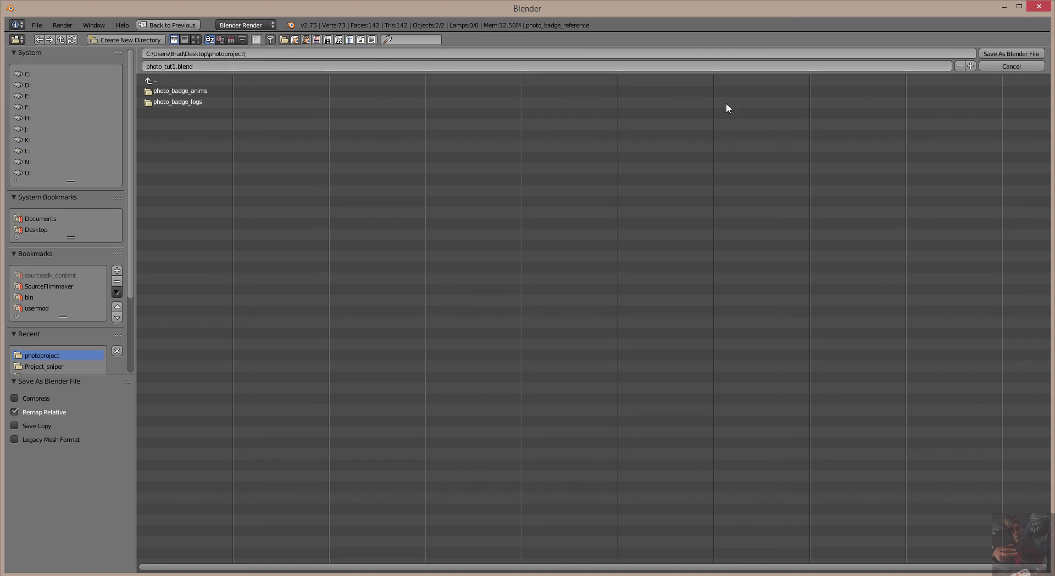
{"action": "left_click", "coordinate": [994, 54]}
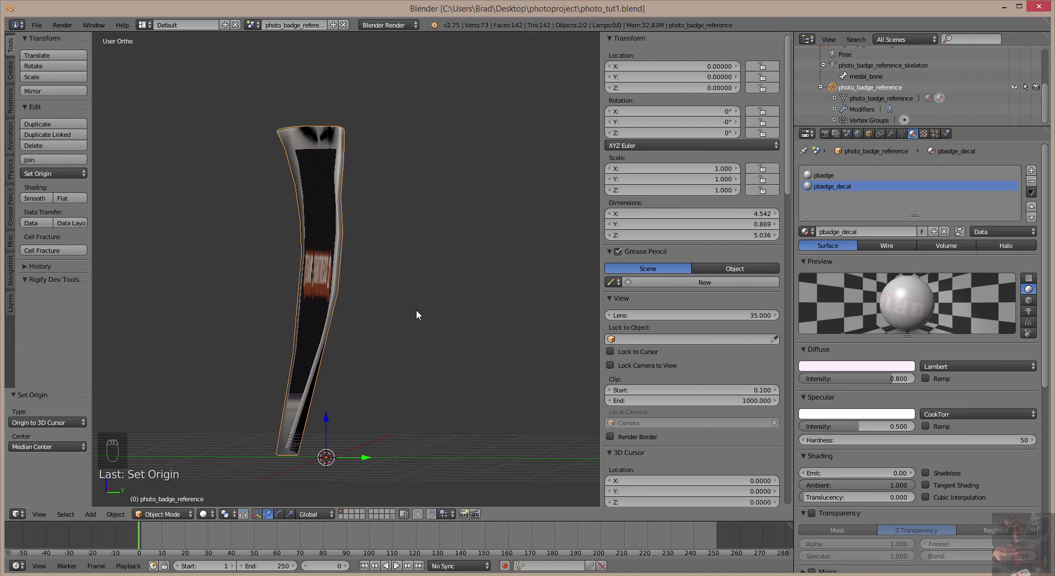
{"action": "key", "text": "KP_1"}
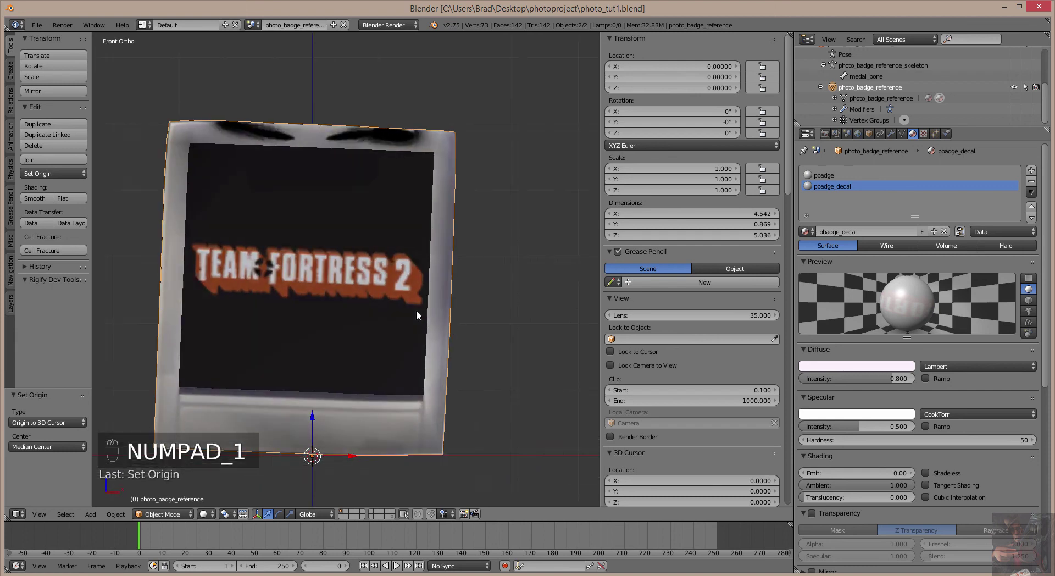
Step: Close Blender and launch it again from the desktop
{"action": "left_click", "coordinate": [1039, 6]}
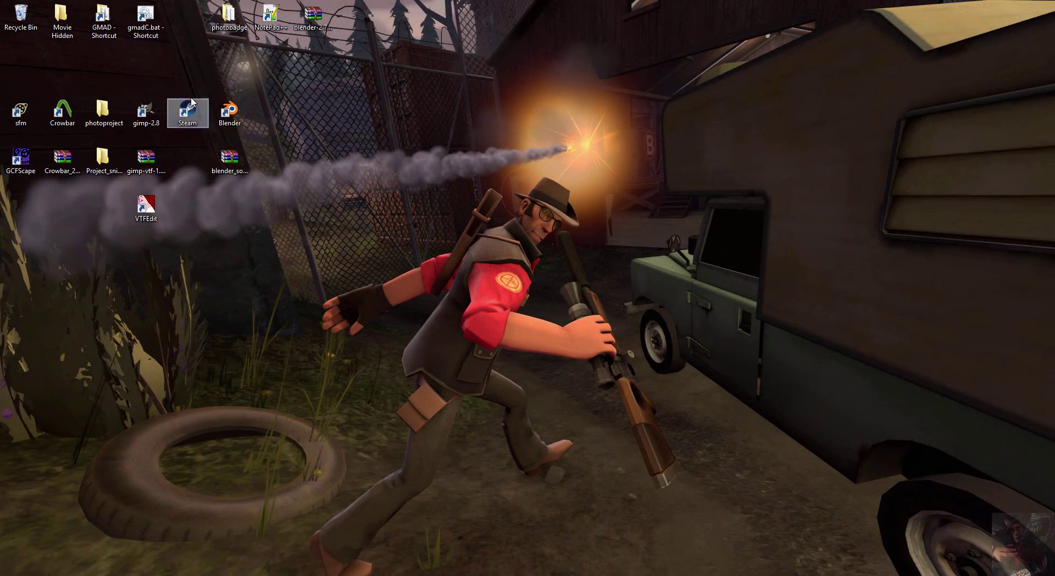
{"action": "left_click", "coordinate": [229, 112]}
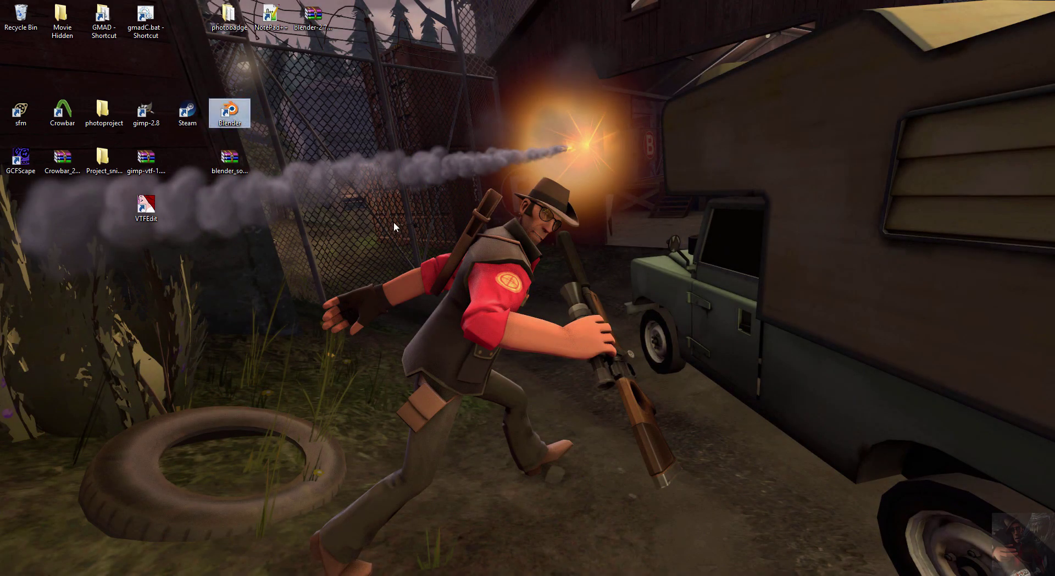
{"action": "double_click", "coordinate": [240, 114]}
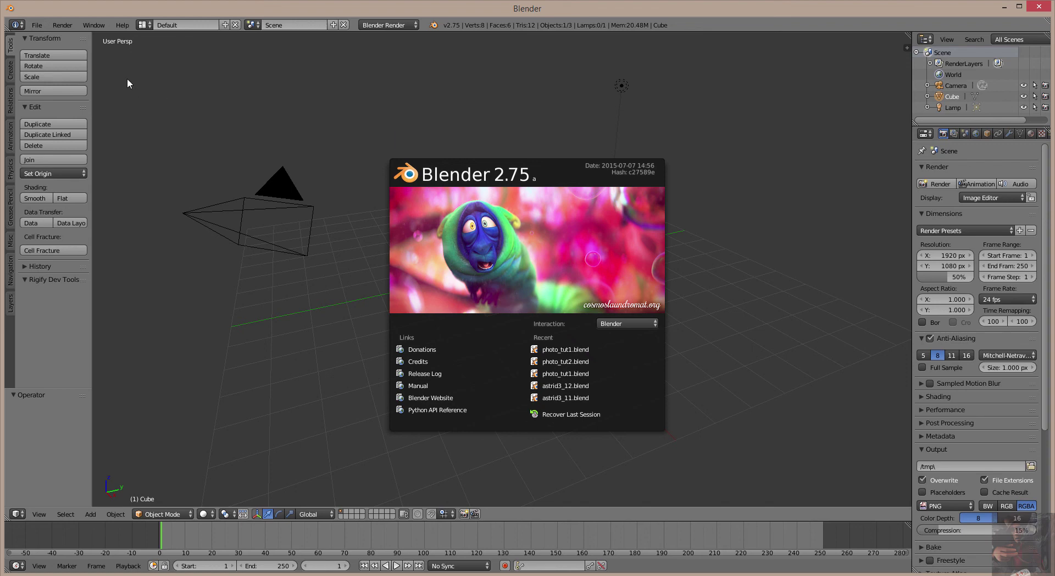
Step: Open the most recent photo_tut1.blend to check the saved card model, and close Blender
{"action": "left_click", "coordinate": [35, 27]}
{"action": "left_click", "coordinate": [35, 26]}
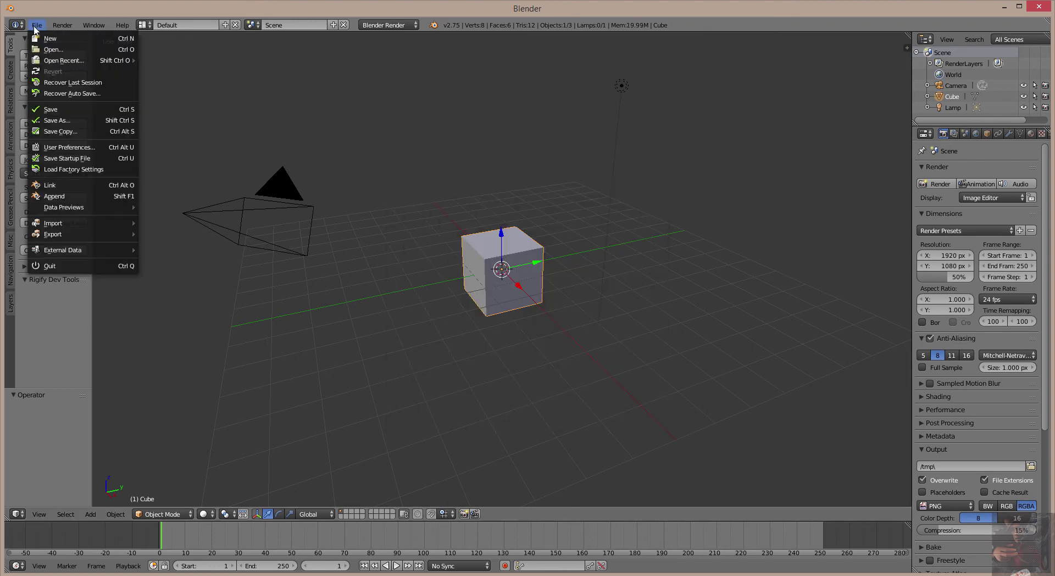
{"action": "mouse_move", "coordinate": [55, 60]}
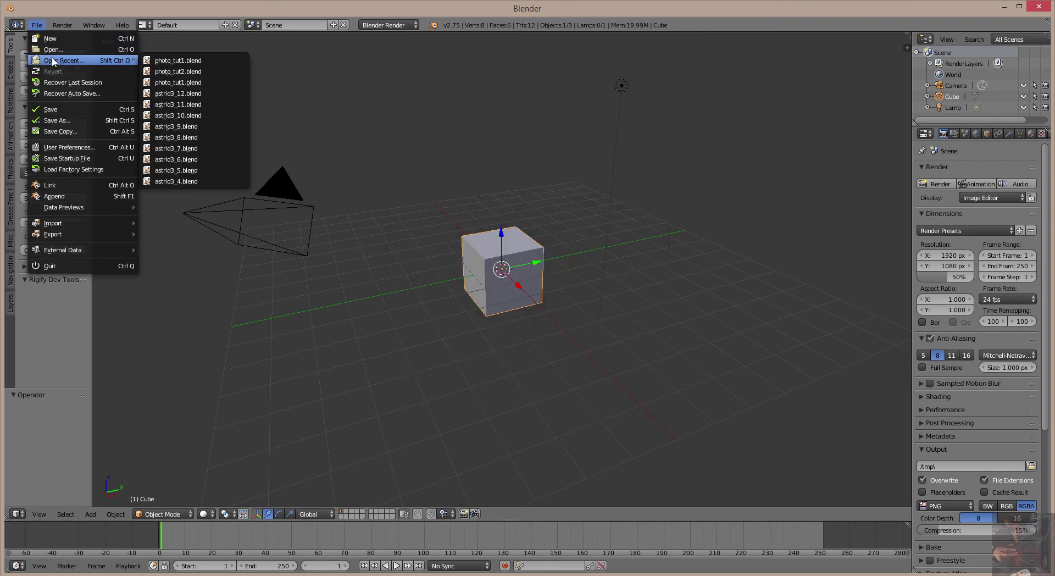
{"action": "left_click", "coordinate": [177, 61]}
{"action": "middle_click_drag", "start_coordinate": [408, 239], "coordinate": [376, 225]}
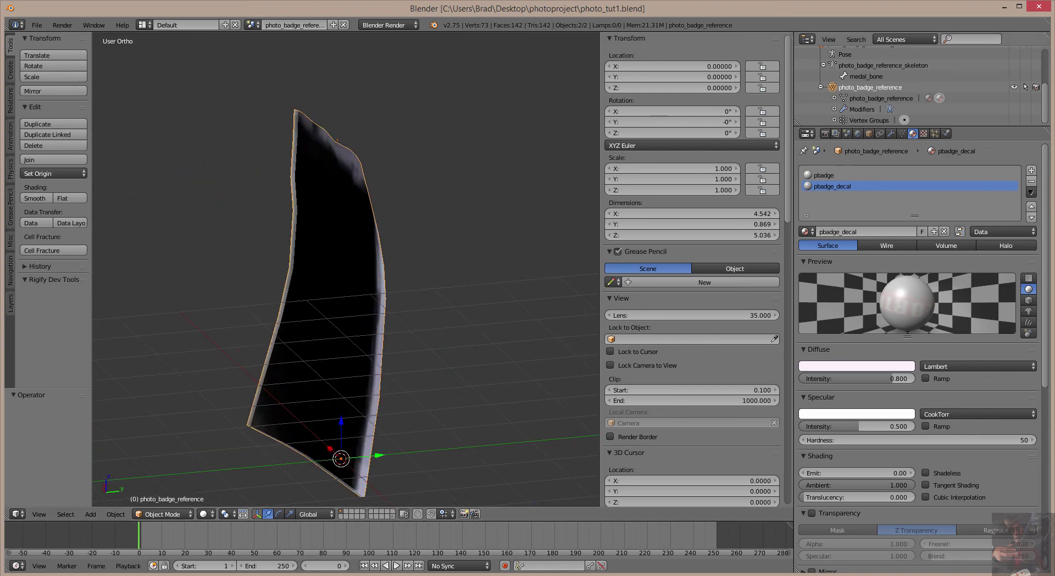
{"action": "left_click", "coordinate": [1040, 7]}
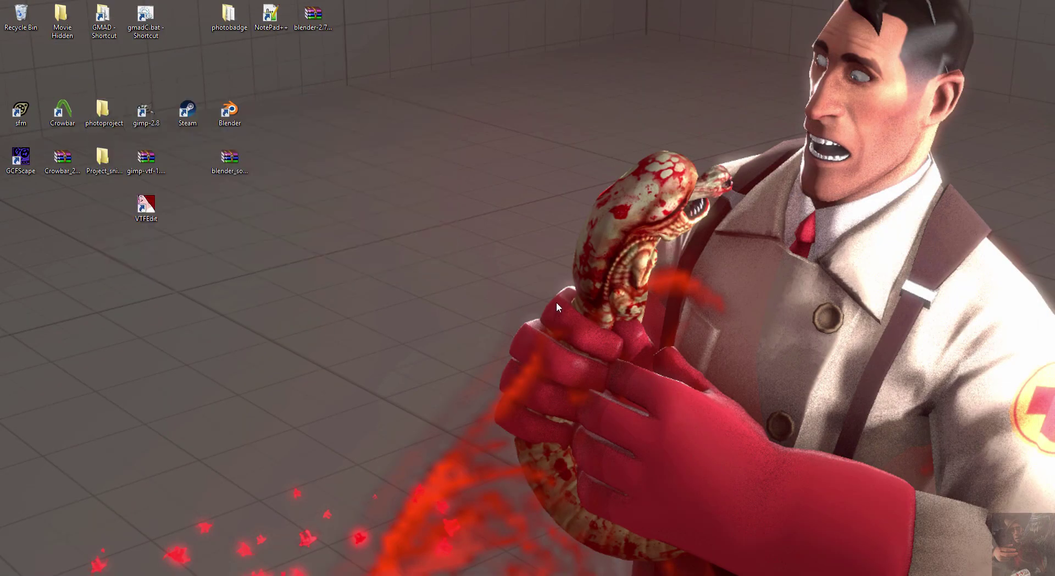